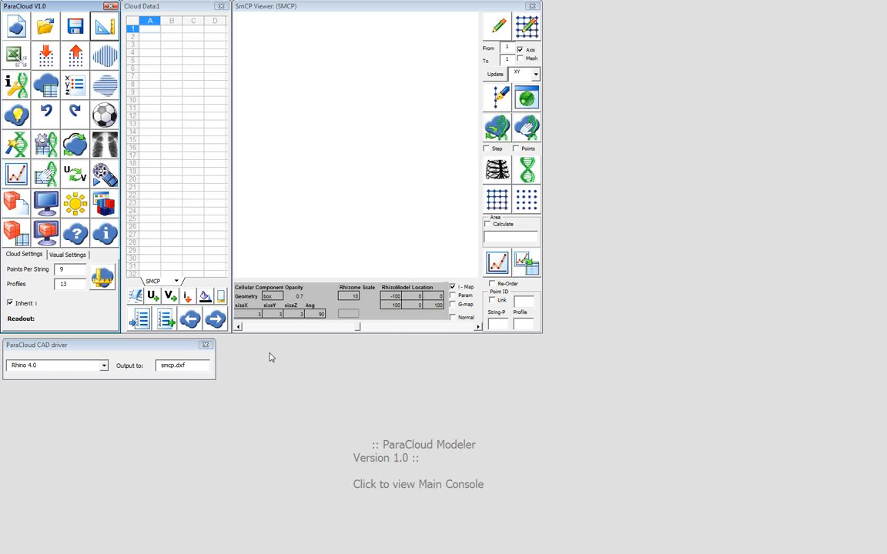
Set the CAD driver to Rhino 4.0 with smcp.dxf as the output
click(76, 352)
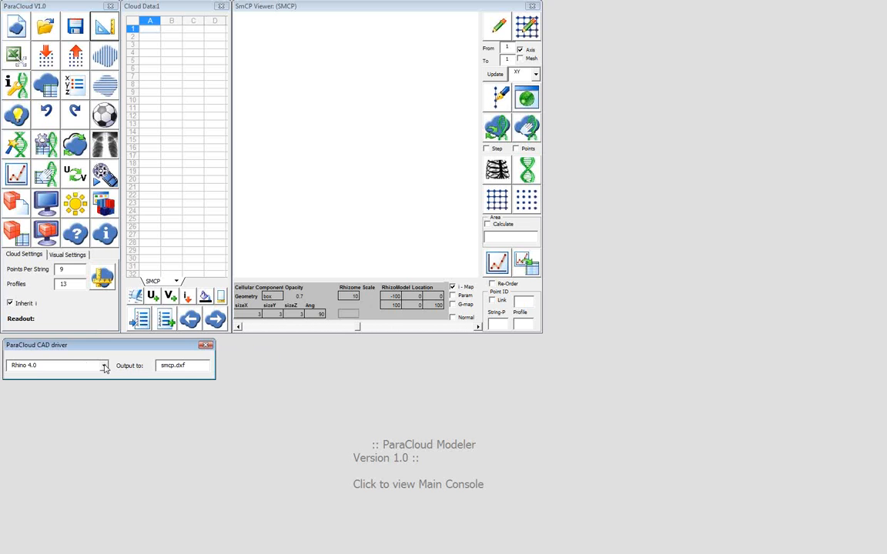
click(104, 366)
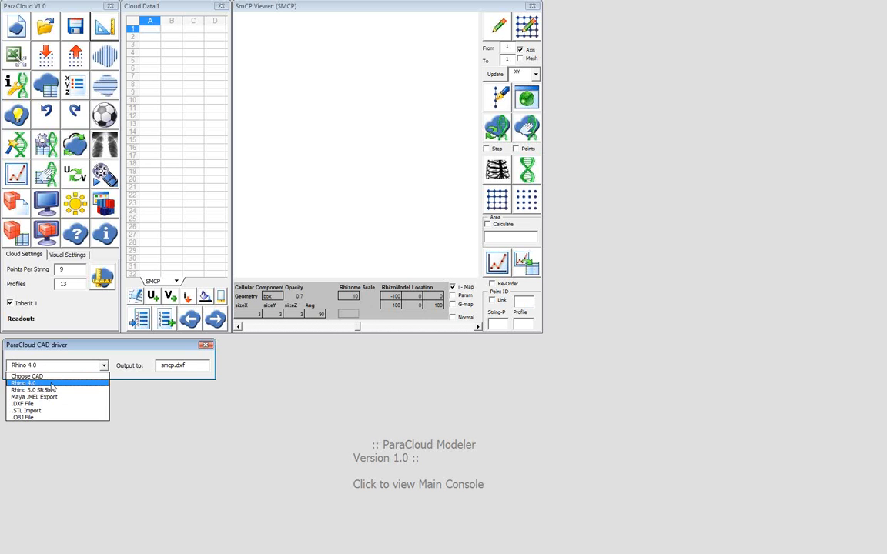
click(34, 383)
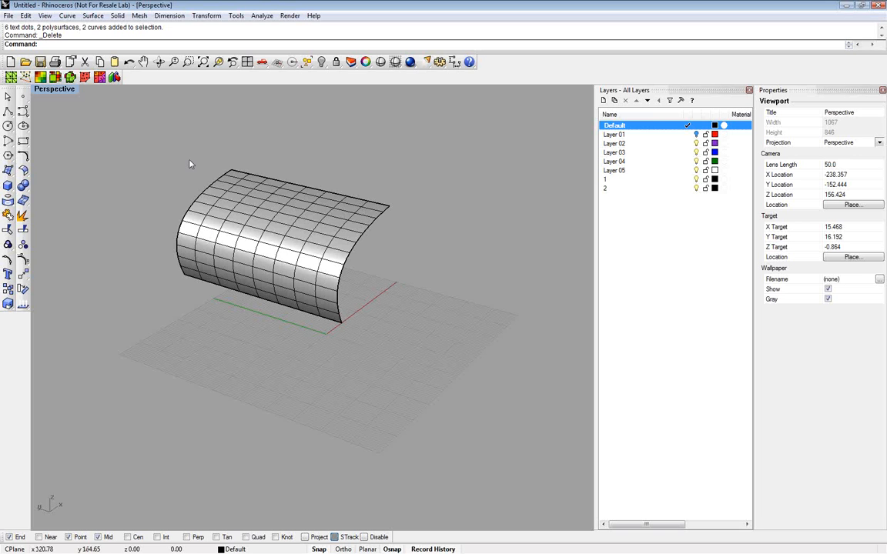
Switch to Rhino, check the curved surface's U and V point counts in the Rebuild Surface options, and leave the surface unrebuilt
click(248, 242)
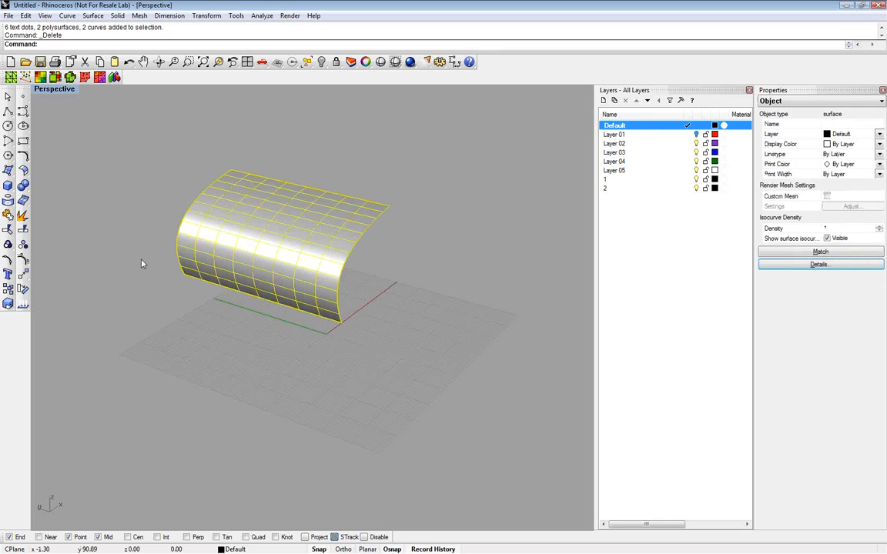
scroll(182, 206, up, 2)
scroll(185, 205, up, 2)
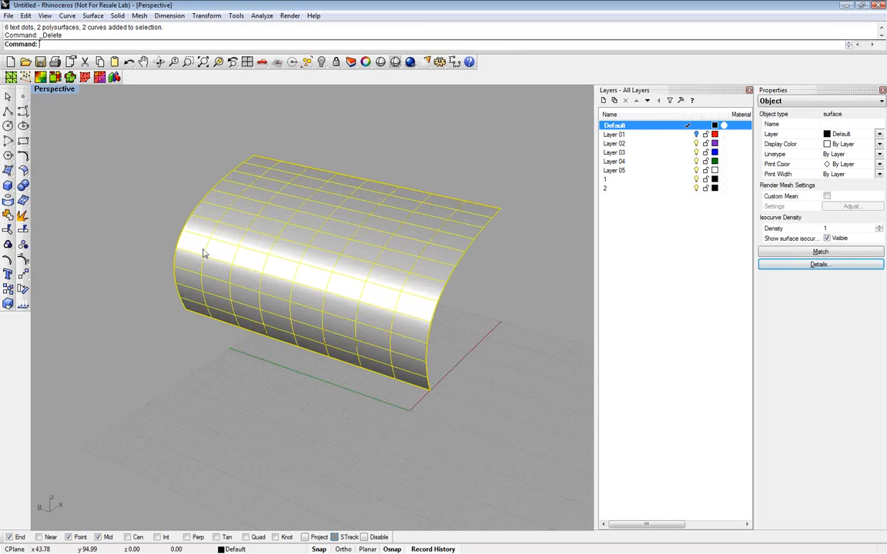
right_click(203, 253)
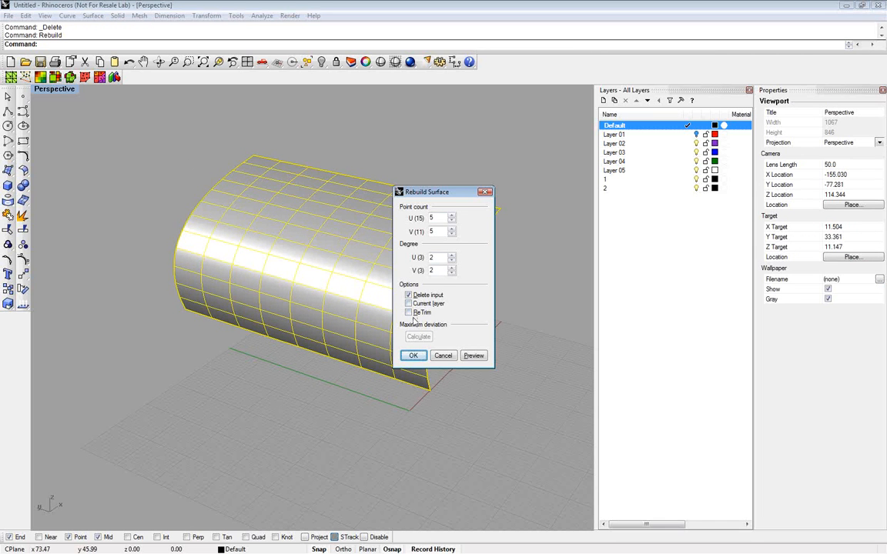
click(443, 357)
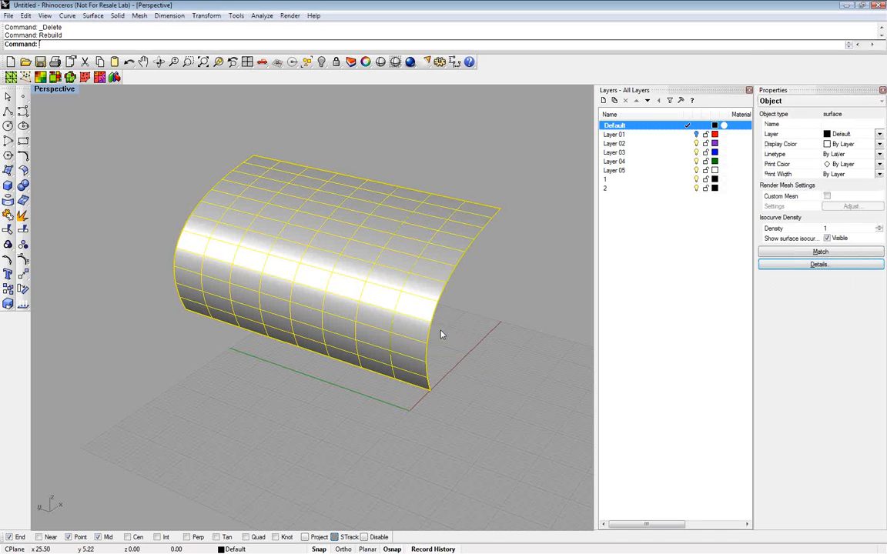
Keep the curved surface selected, switch to ParaCloud and import the surface's points into the cloud data
click(384, 174)
click(342, 221)
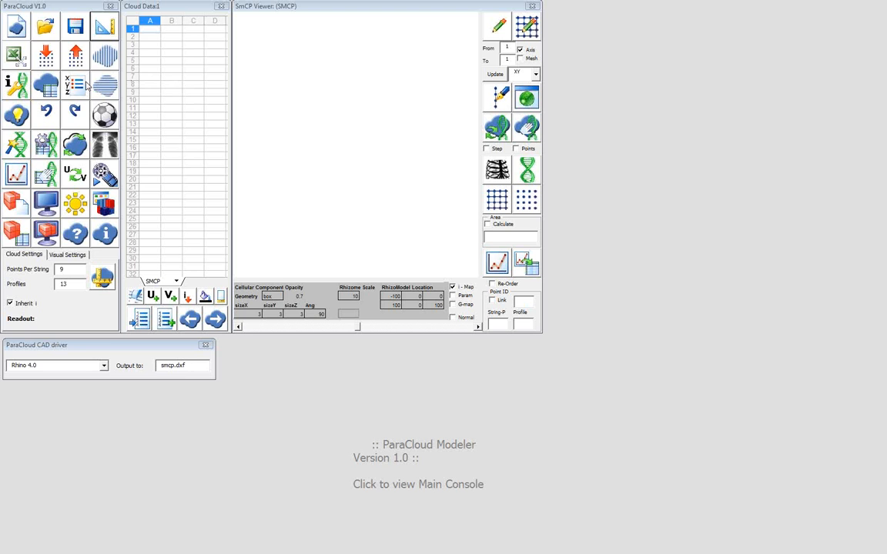
click(52, 59)
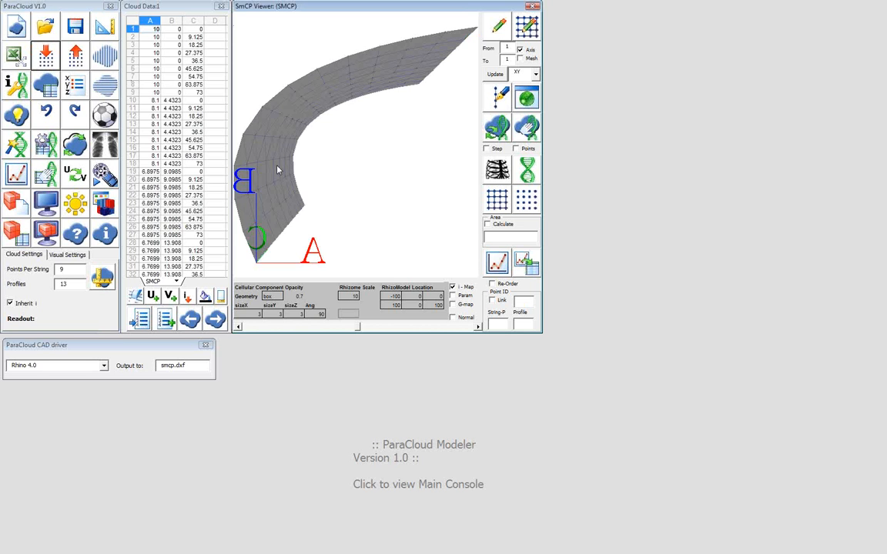
drag(278, 171, 375, 255)
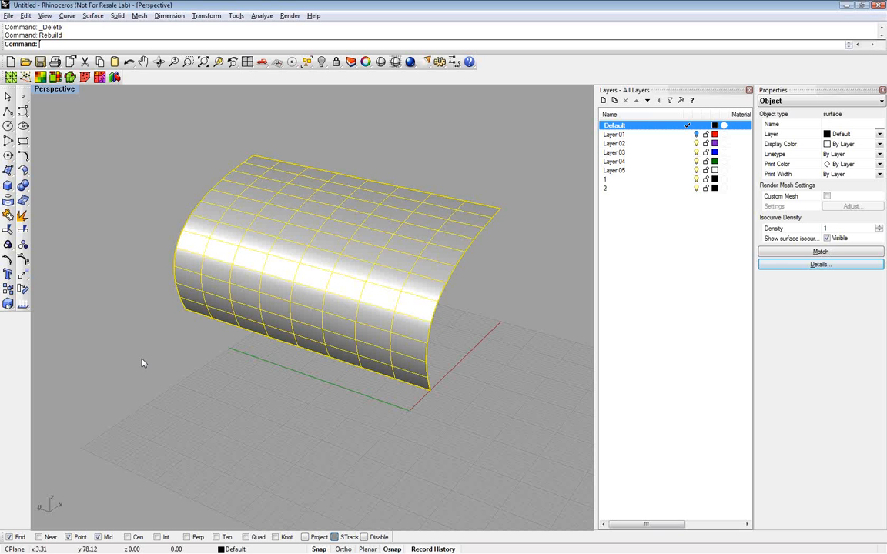
In Rhino, draw a circle with a radius of about 3 on the ground plane in front of the surface
click(142, 363)
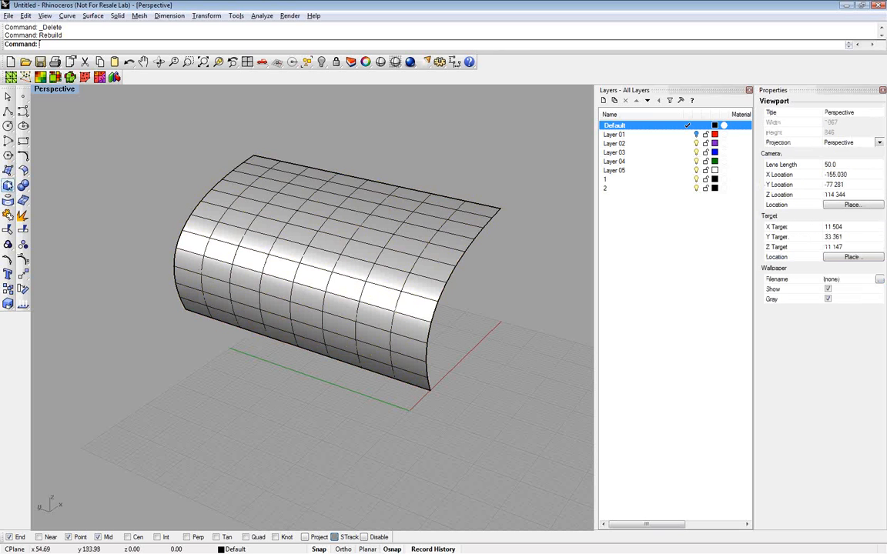
click(7, 126)
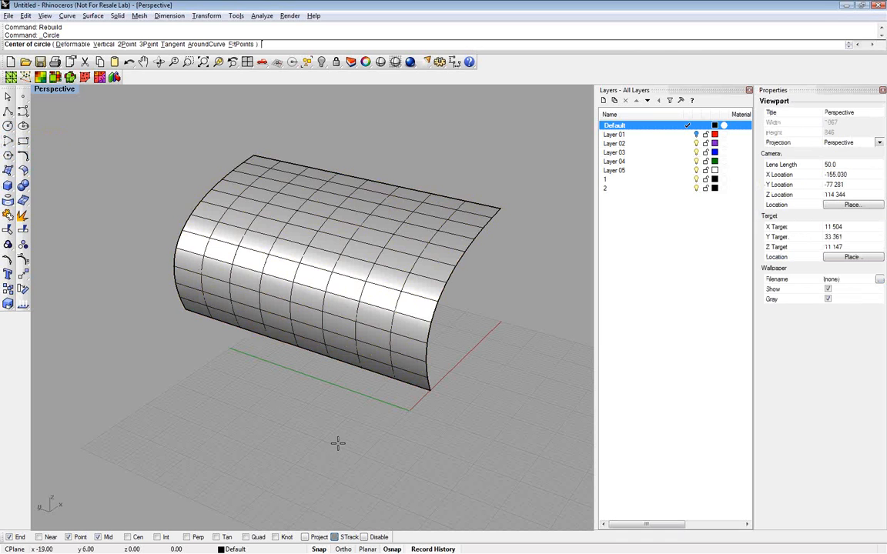
click(186, 455)
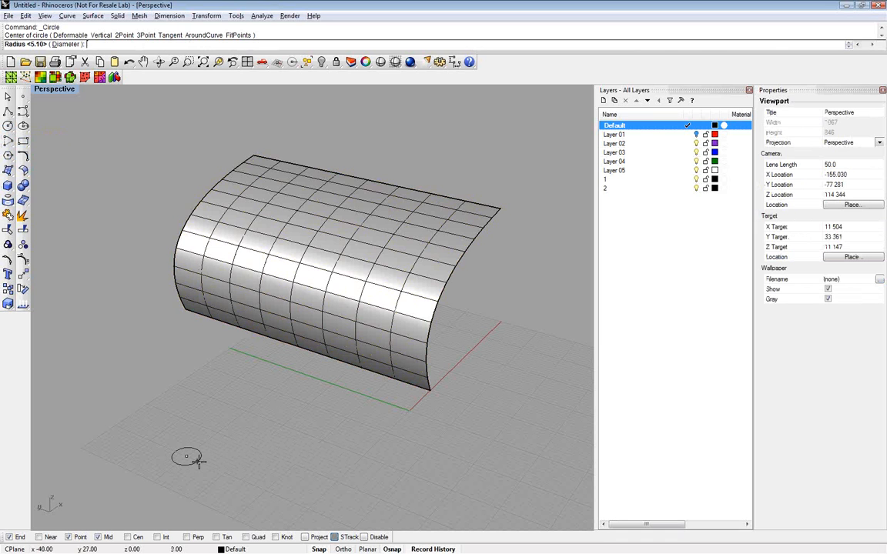
click(199, 462)
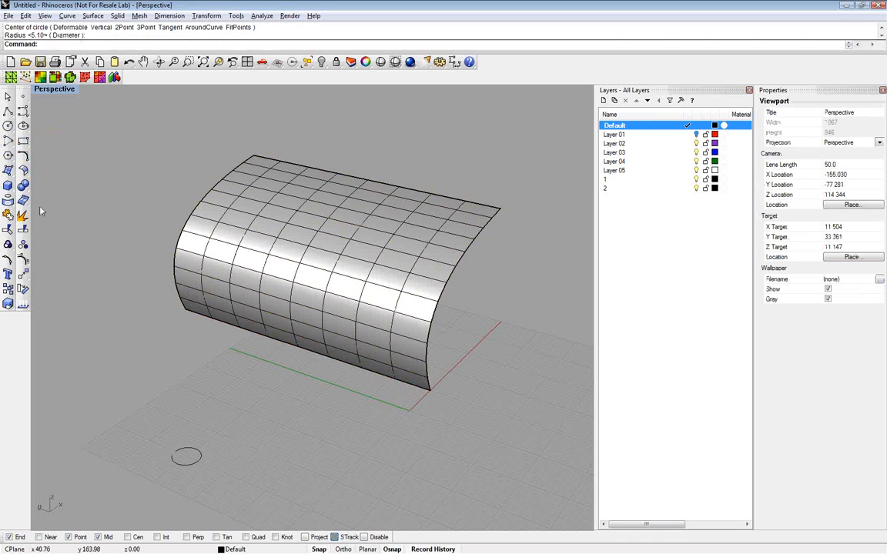
Draw a small corner-to-corner rectangle on the ground plane beside the circle
click(23, 141)
click(209, 476)
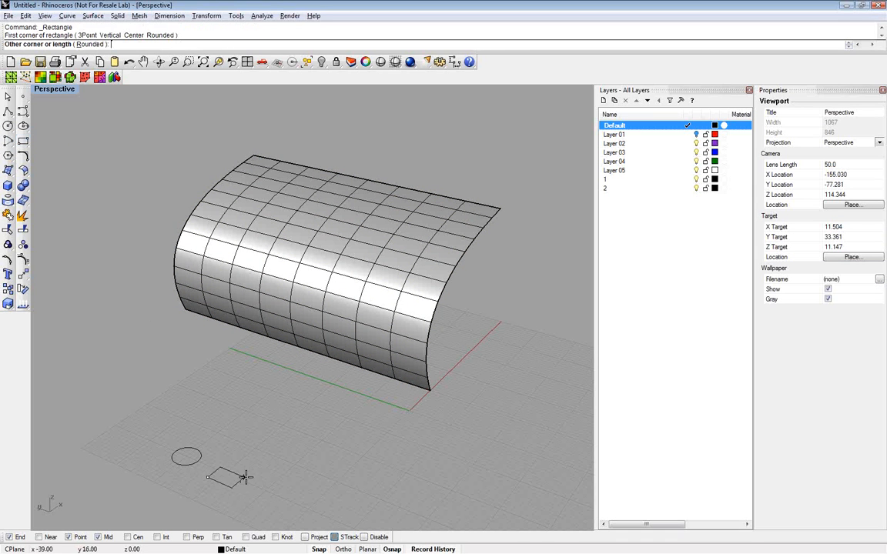
click(250, 474)
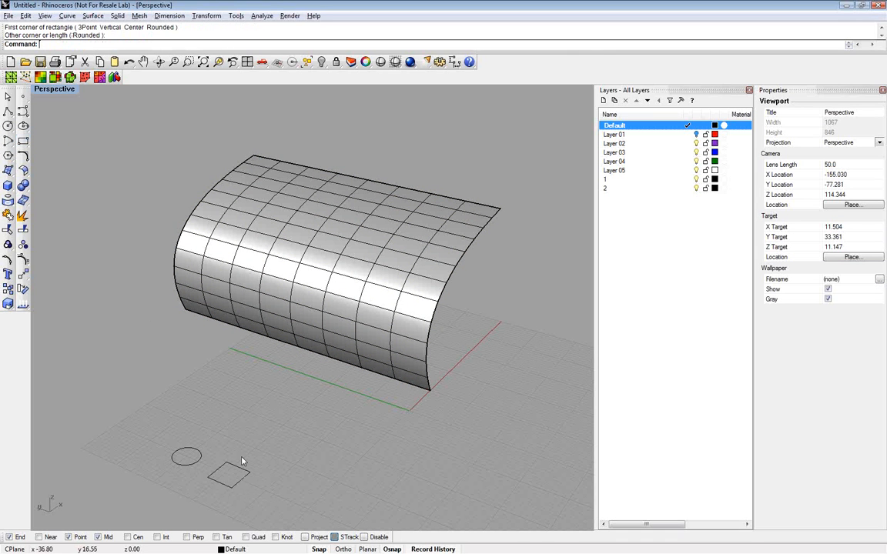
Extrude the circle and the rectangle together with ExtrudeCrv into thin capped solids
drag(243, 457, 177, 478)
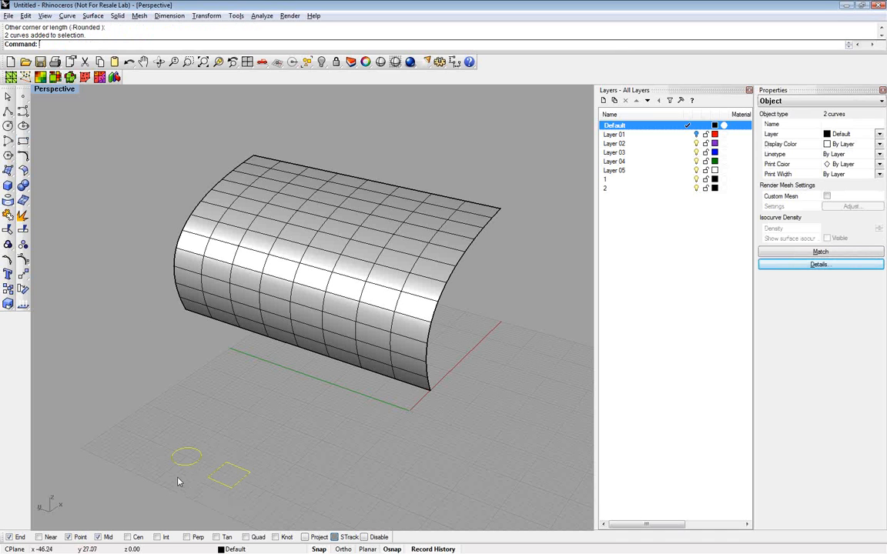
text(ExtrudeCrv)
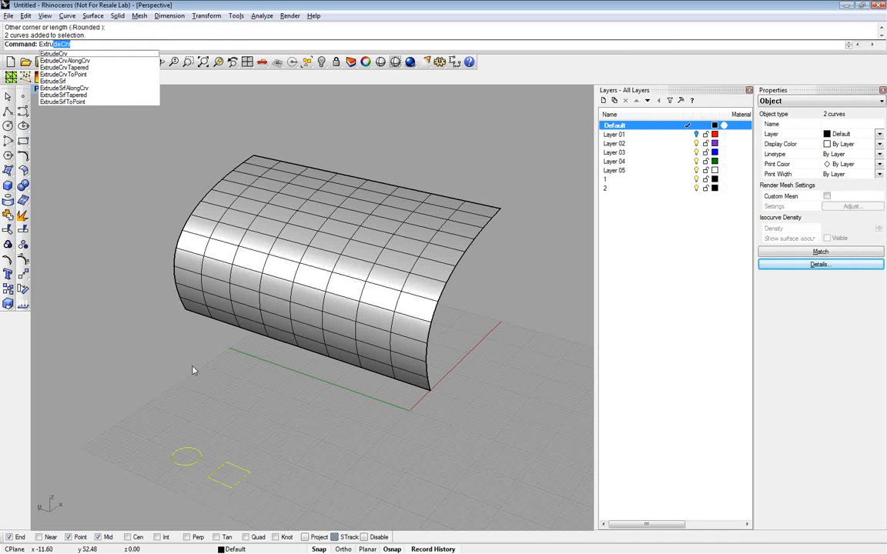
key(Return)
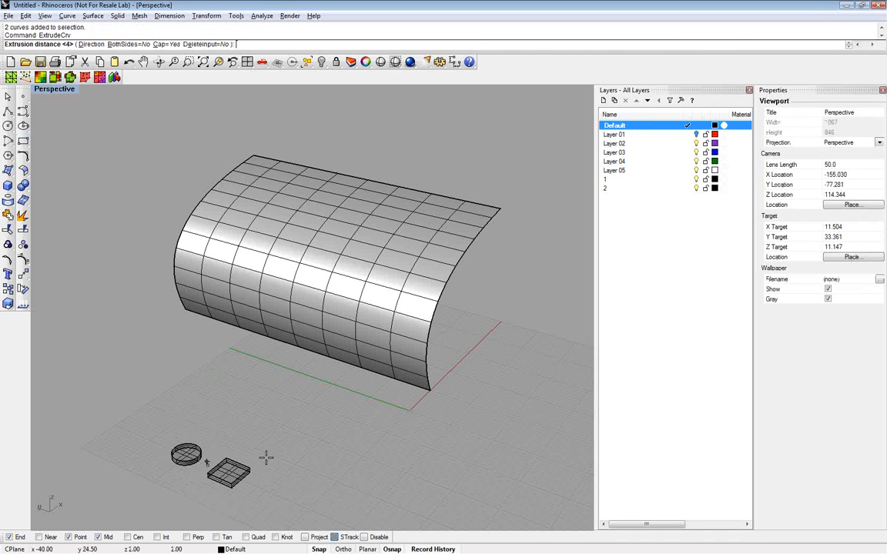
click(266, 457)
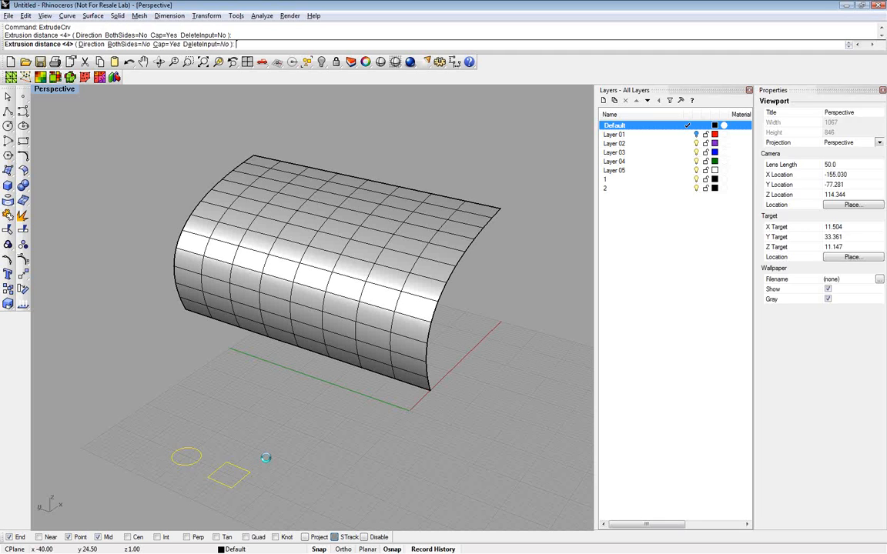
Name the round solid c and the rectangular solid b in their object properties
click(187, 455)
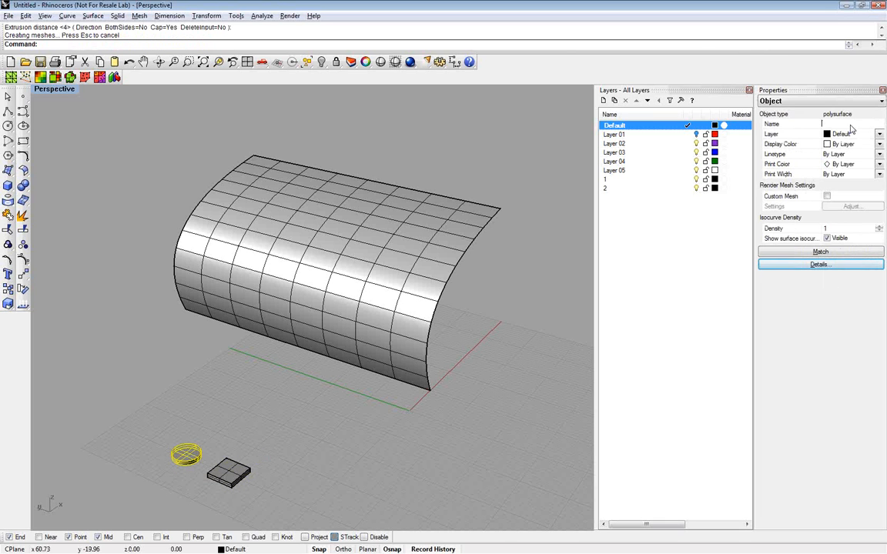
text(c)
click(233, 469)
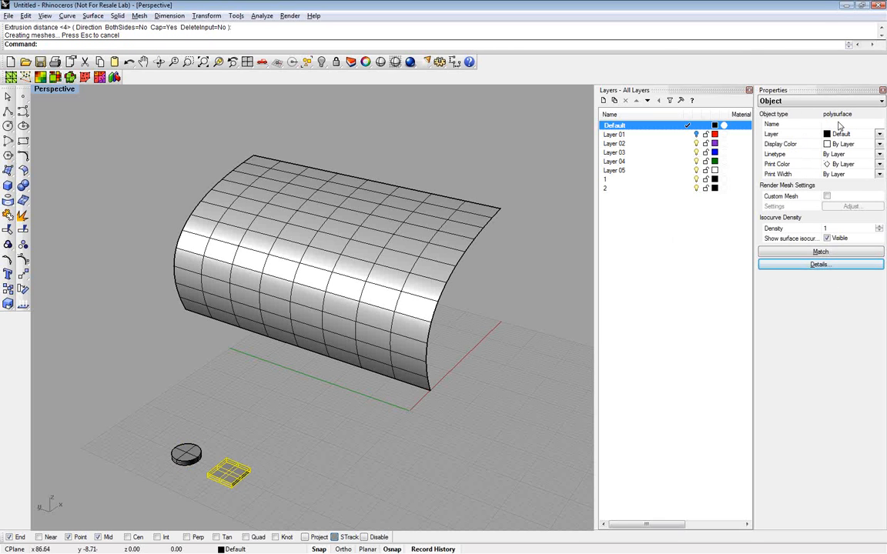
click(839, 125)
text(b)
click(525, 325)
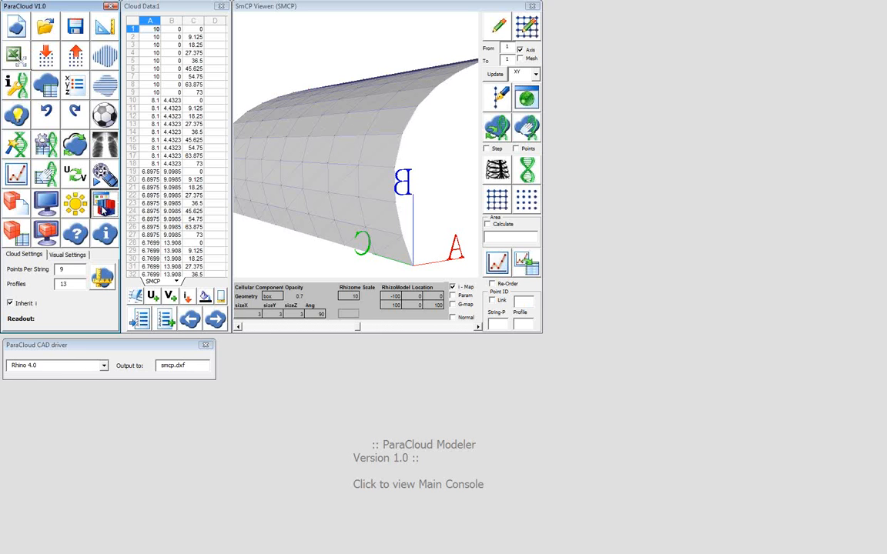
Switch to ParaCloud, open the Cellular Components Matrix clear of the other windows, and highlight the surface's cell range in it
click(104, 206)
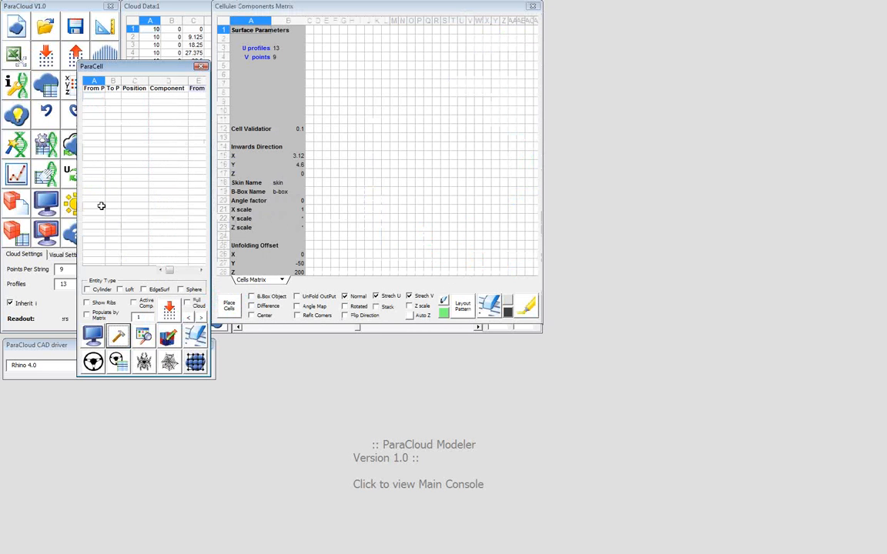
drag(394, 9, 576, 103)
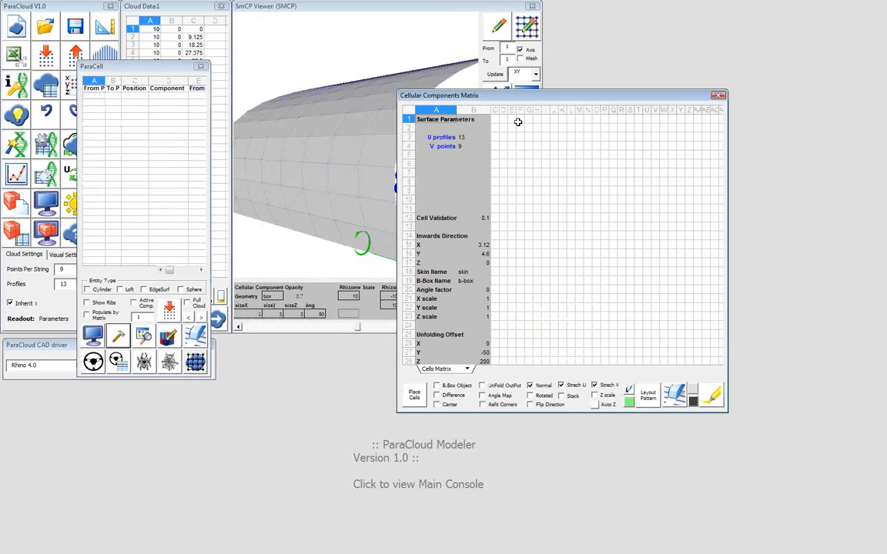
drag(515, 100, 405, 61)
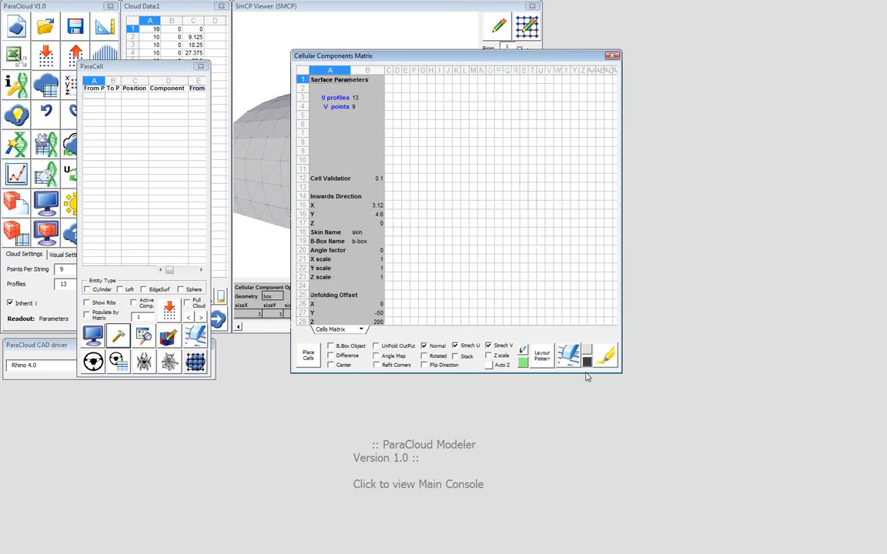
click(391, 80)
click(397, 80)
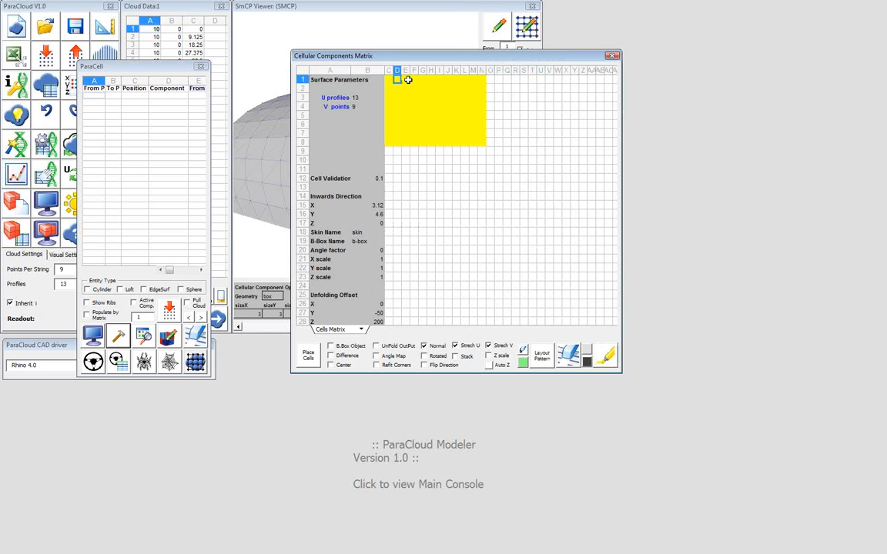
click(406, 80)
click(415, 80)
Enter the pattern b, c in row 1 and c, b in row 2 from column C, and lay it out across the highlighted cells
click(390, 80)
text(b)
click(396, 81)
text(a)
click(389, 88)
text(c)
click(398, 88)
text(b)
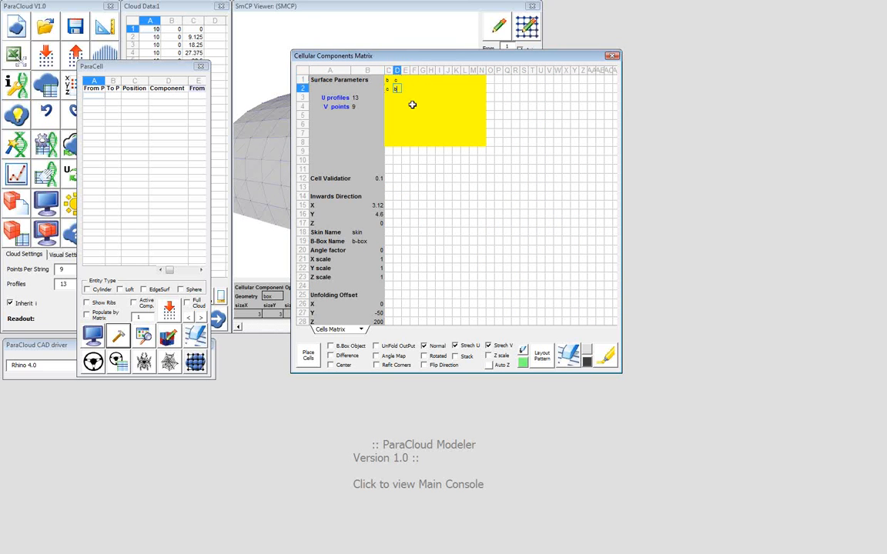
click(543, 360)
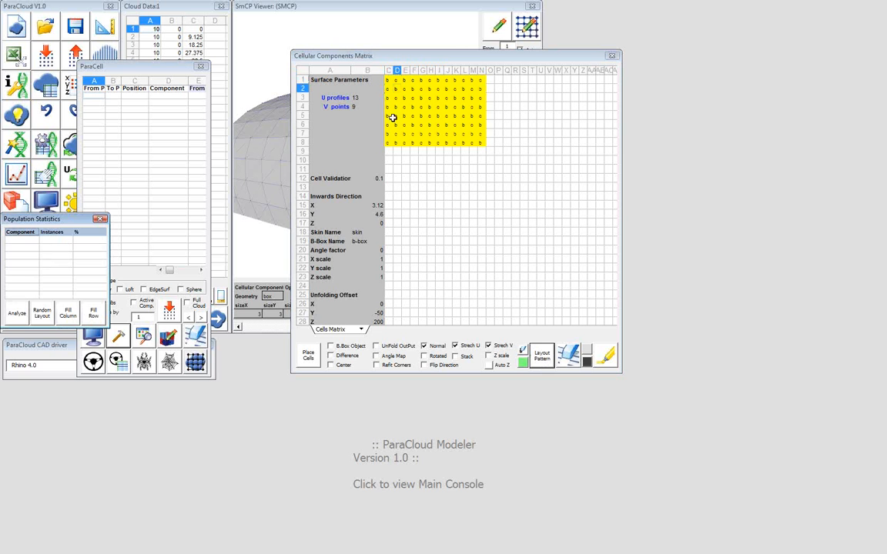
Move the components matrix away from the viewer and place the patterned cell components on the surface
click(434, 59)
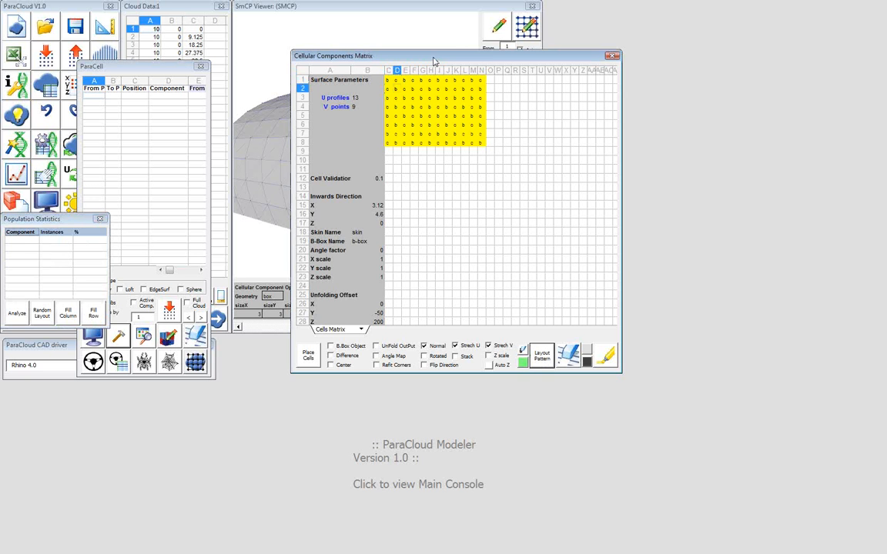
drag(434, 61, 566, 69)
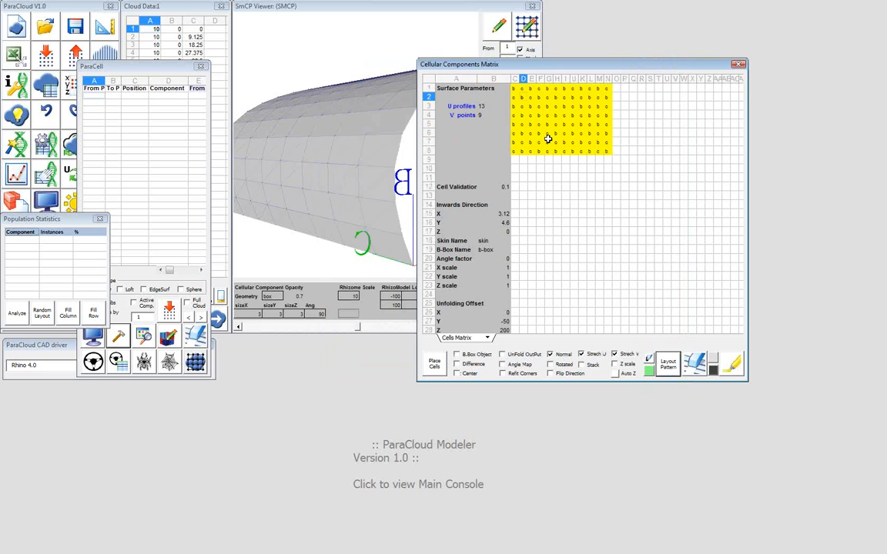
click(434, 365)
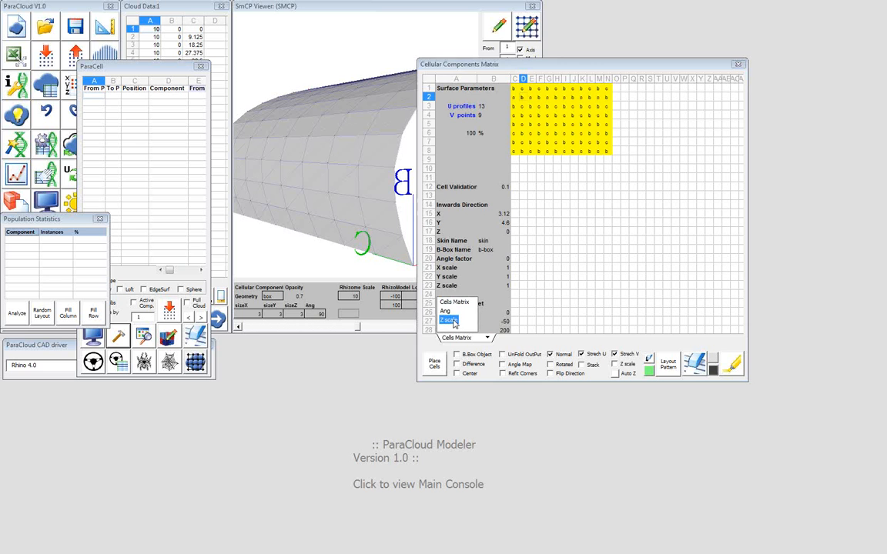
In the Z scale matrix, enter 2, 1 in row 1 and 1, 2 in row 2 from column C, and lay out the pattern
click(454, 320)
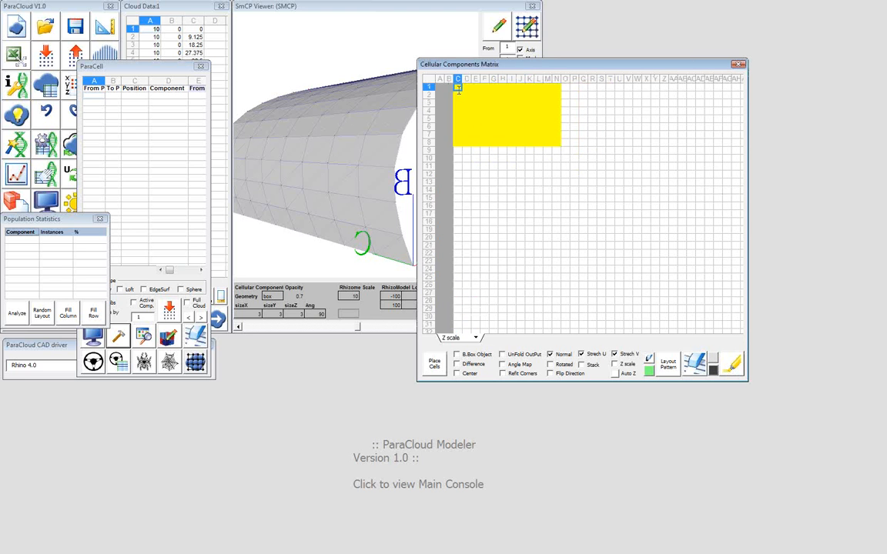
text(2)
key(Tab)
text(1)
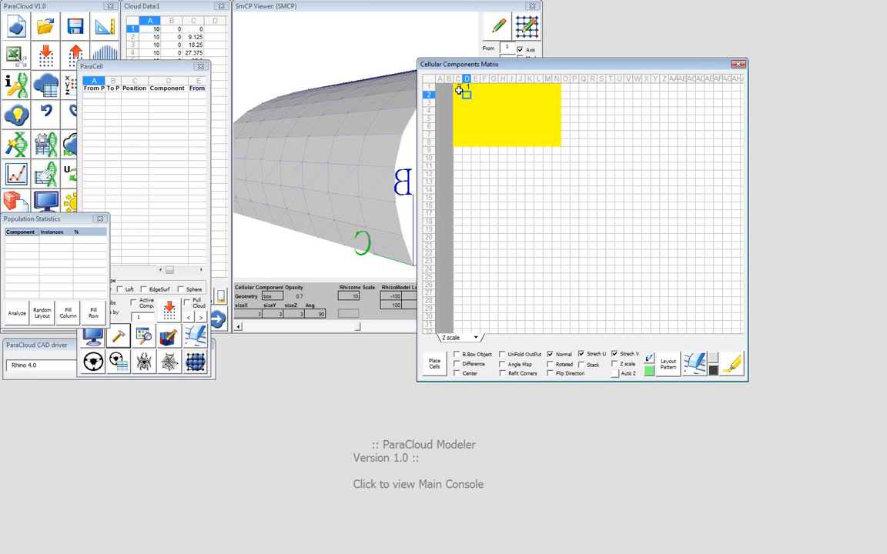
key(Return)
text(2)
key(Tab)
click(671, 365)
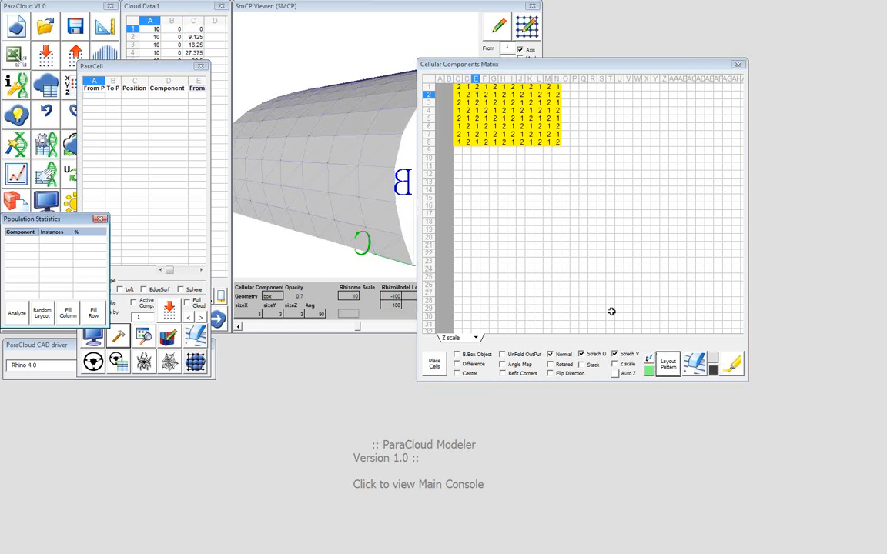
Enable Z scale for cell placement, switch to Rhino, and delete the unscaled components and text dots placed on the curved surface
click(615, 365)
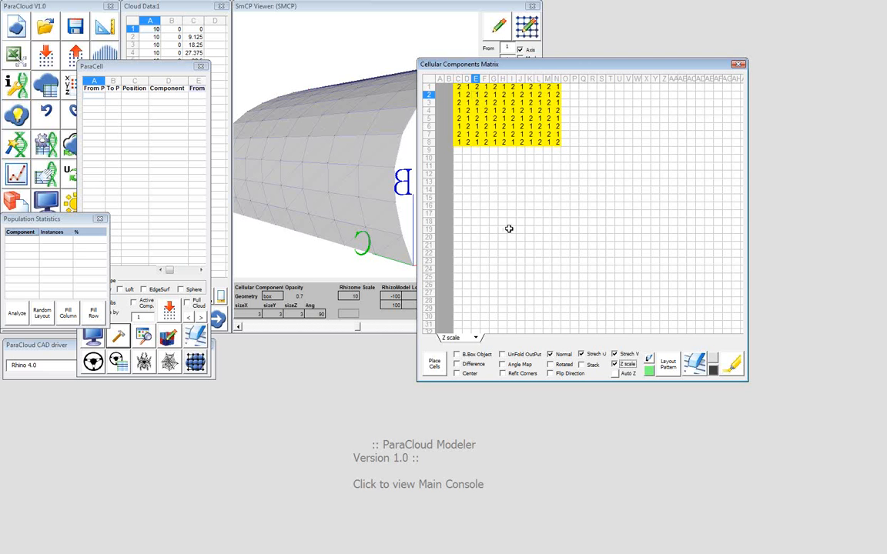
key(alt+Tab)
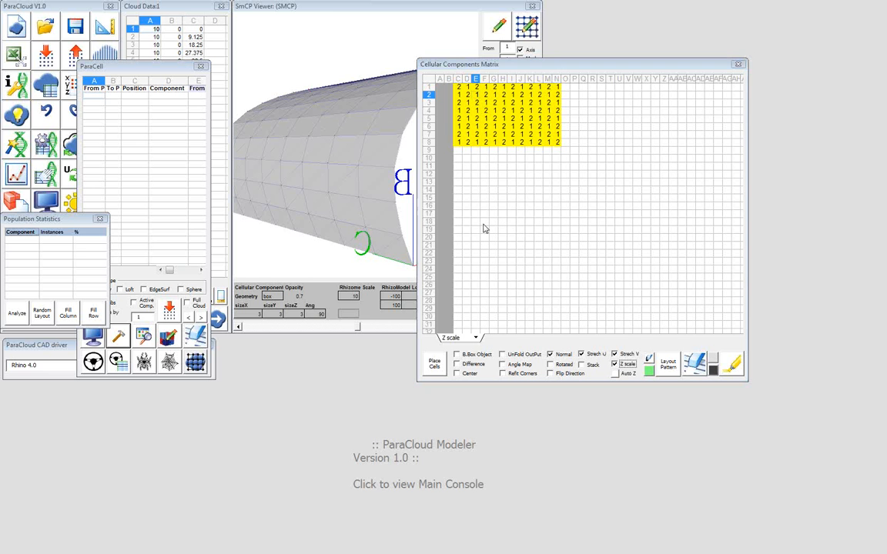
drag(153, 122, 357, 374)
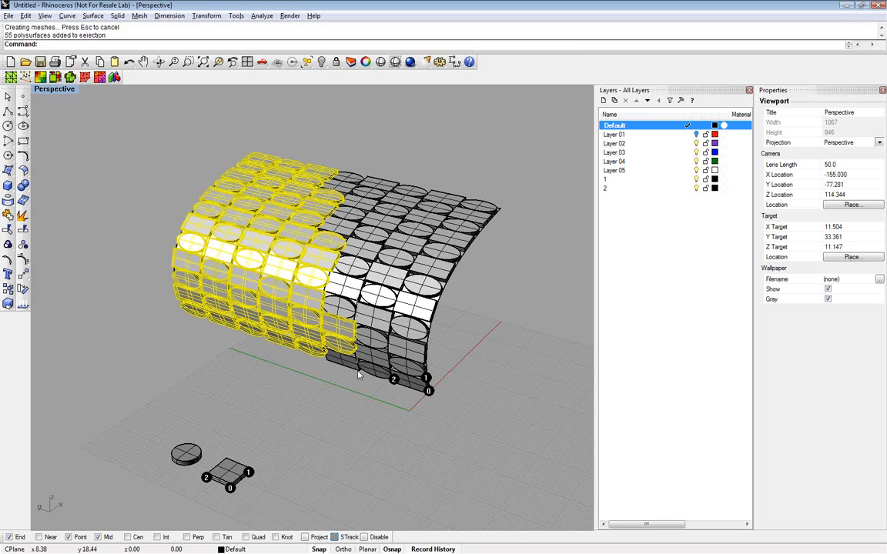
key(Delete)
drag(310, 151, 475, 369)
key(Delete)
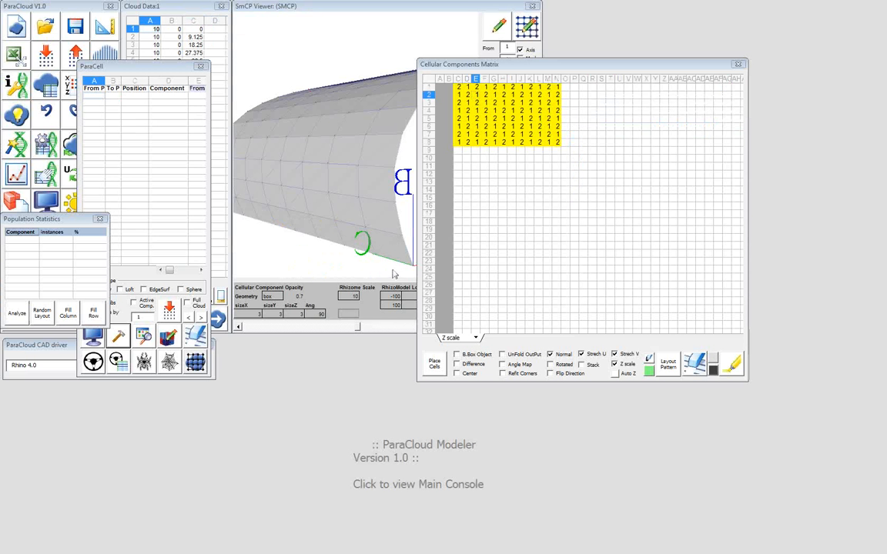
Place the cell components from ParaCloud with the Z scale pattern applied, and examine them up close on the surface in Rhino
click(440, 367)
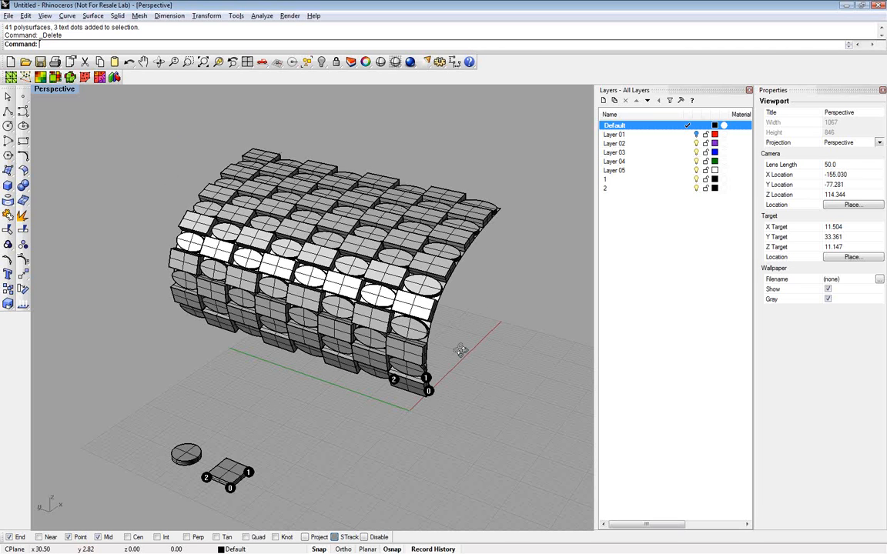
right_drag(461, 351, 455, 358)
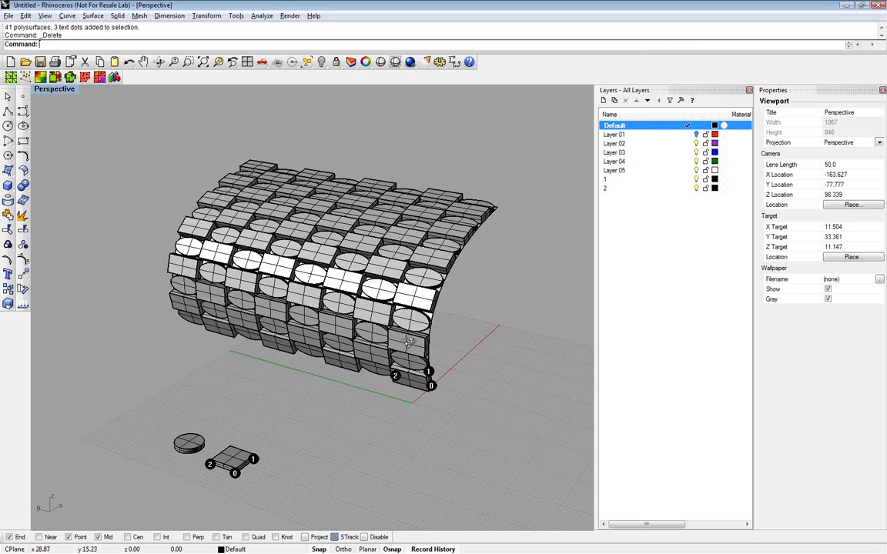
right_drag(409, 342, 351, 305)
scroll(351, 316, up, 5)
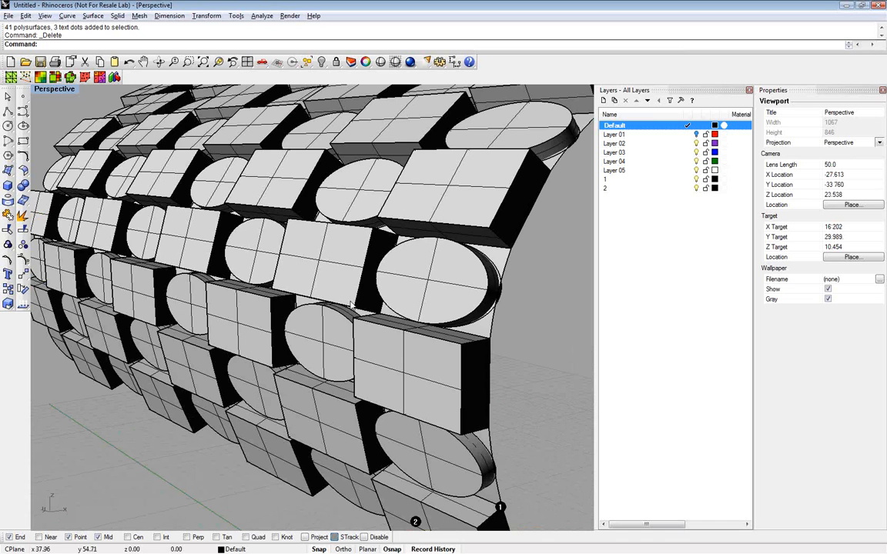
scroll(350, 305, down, 10)
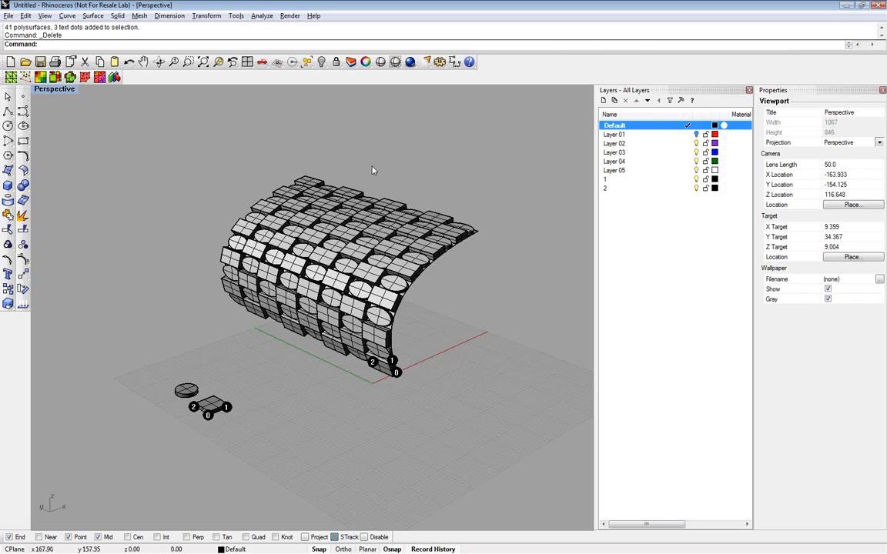
Delete all Z-scaled components and their text dots from the curved surface, keeping the surface itself and the two source components
drag(328, 159, 501, 359)
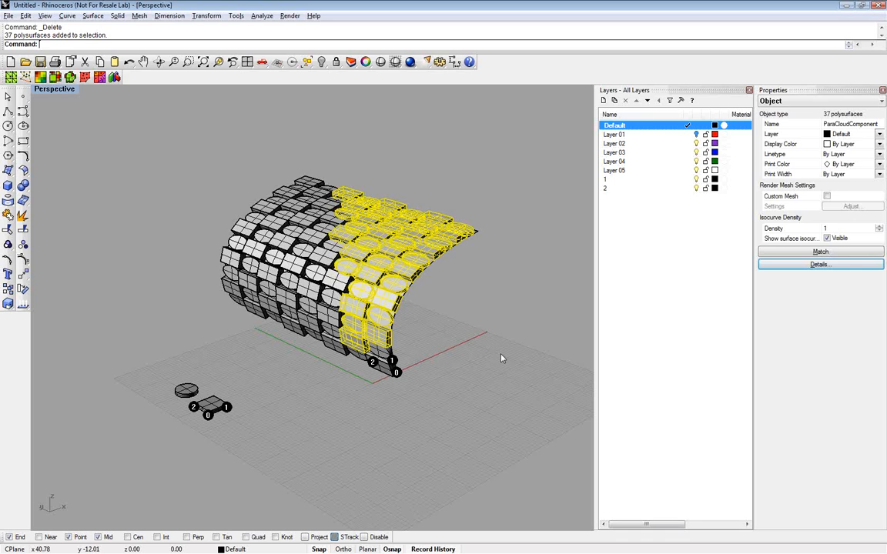
key(Delete)
drag(172, 159, 413, 374)
key(Delete)
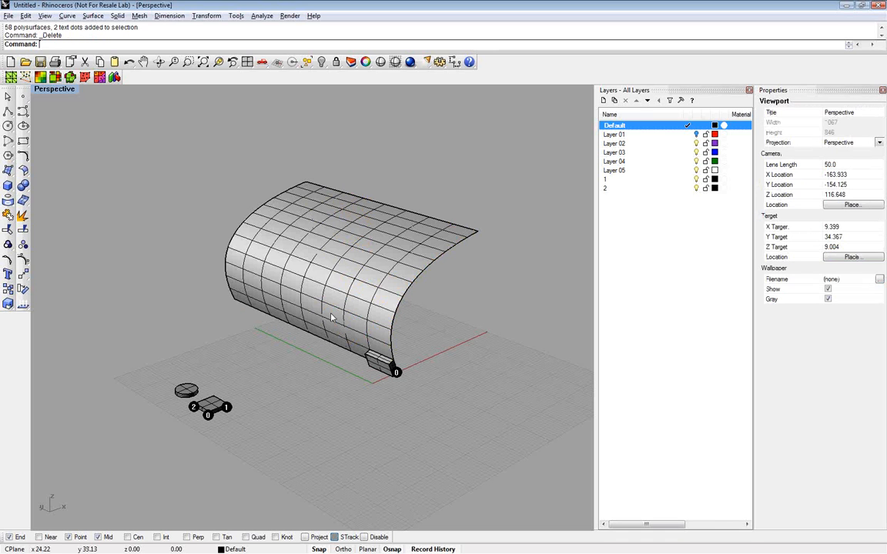
drag(331, 317, 414, 426)
key(ctrl+z)
click(378, 366)
key(Delete)
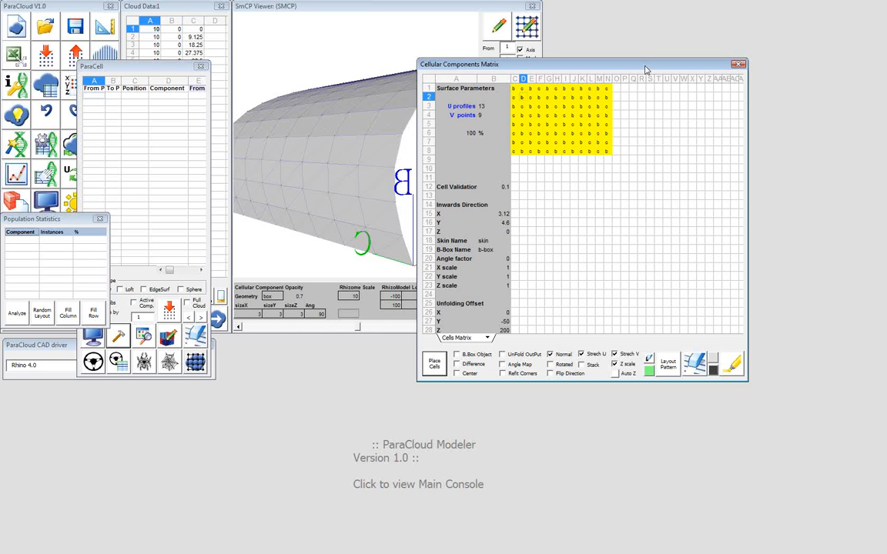
Move the Cellular Components Matrix aside in ParaCloud, turn off Z scale, and switch back to Rhino
drag(645, 70, 666, 89)
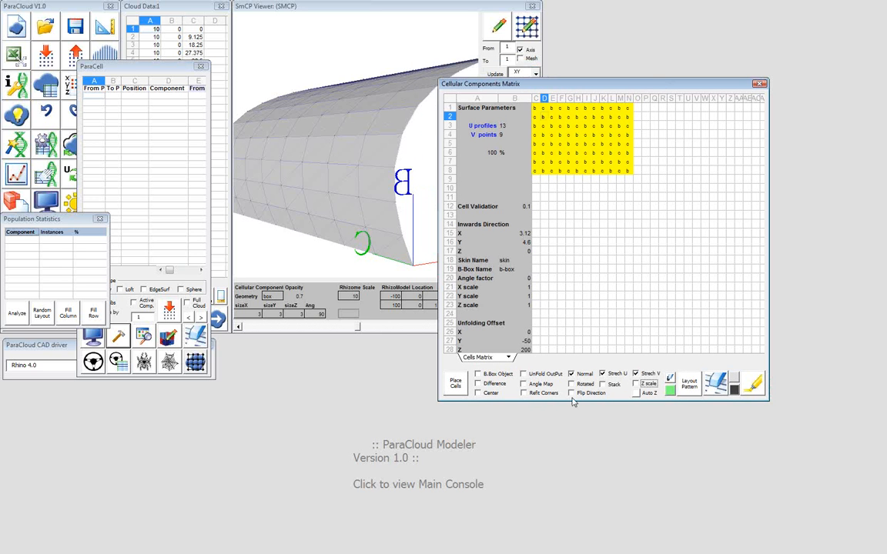
click(542, 394)
key(alt+Tab)
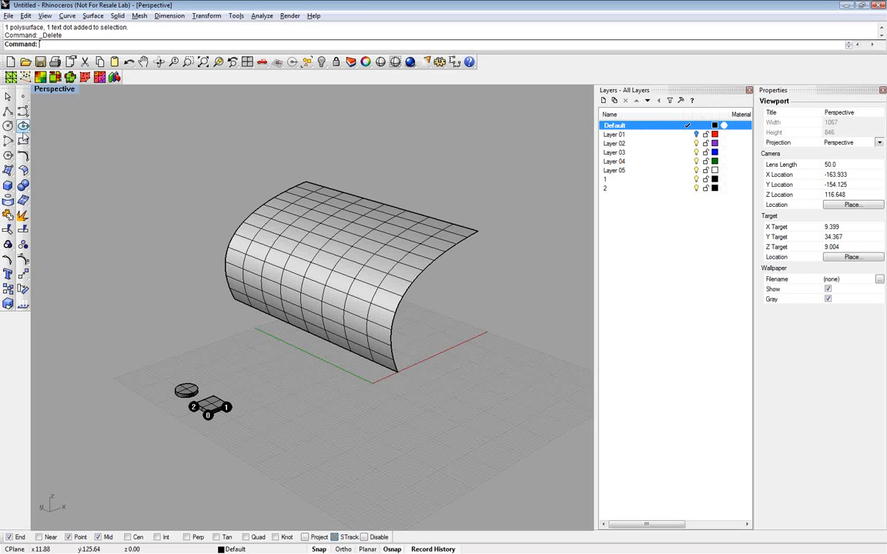
Create a square surface from four corner points on the ground plane, in front of the curved surface
click(9, 171)
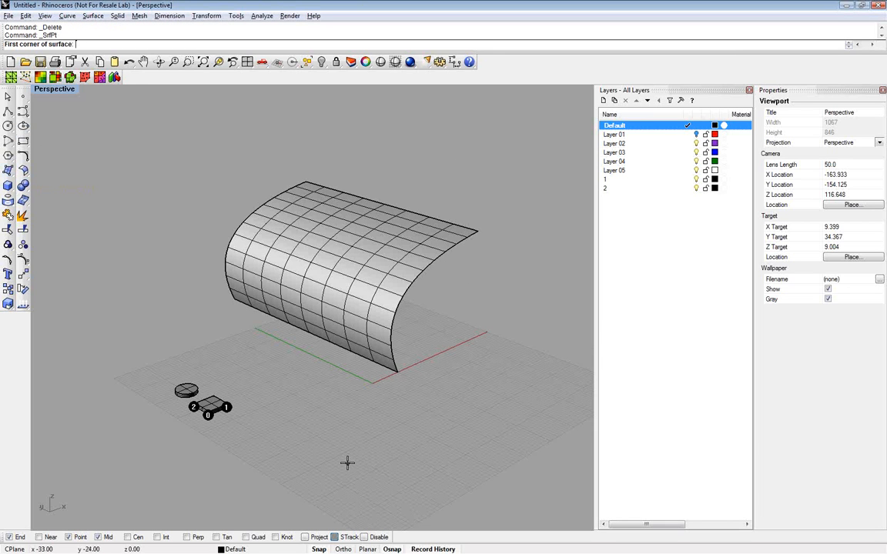
scroll(347, 463, up, 2)
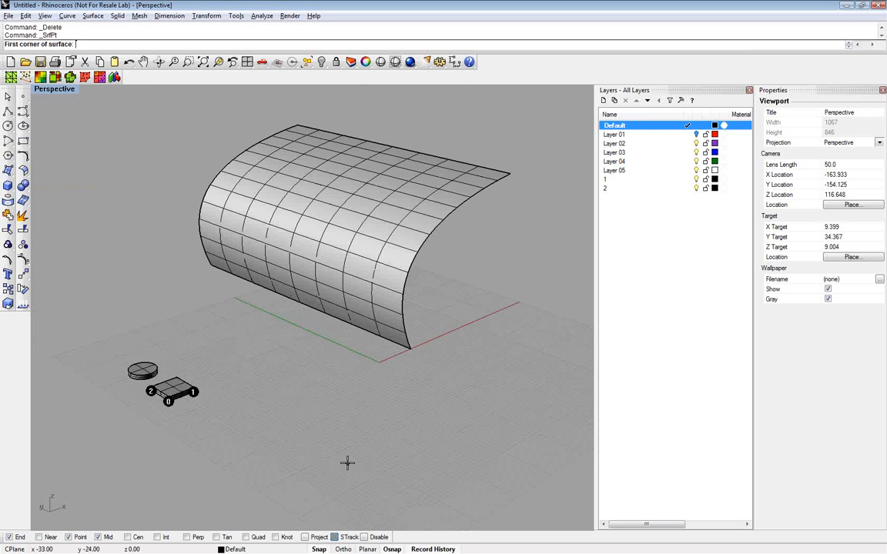
scroll(347, 463, up, 2)
click(287, 472)
click(343, 445)
click(293, 416)
click(241, 442)
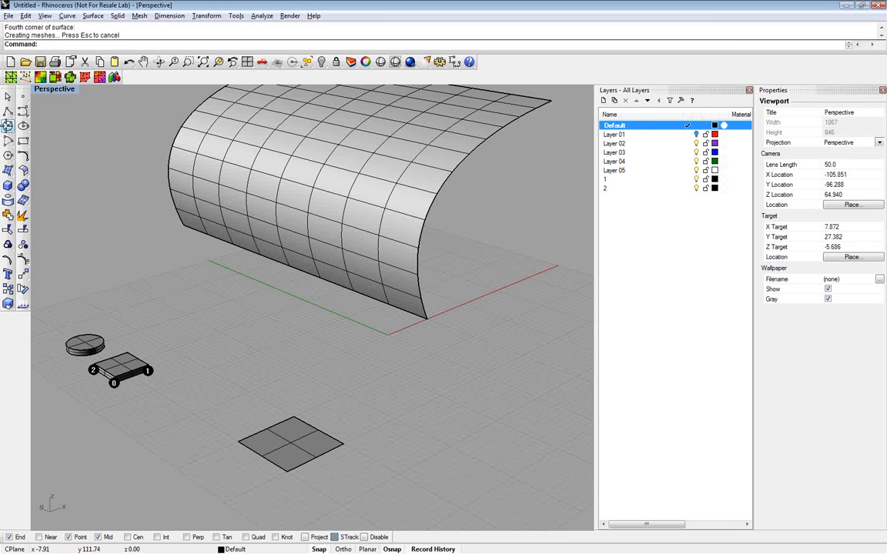
Draw five concentric circles centred on the square surface, the largest with a radius of about 4.24
click(7, 127)
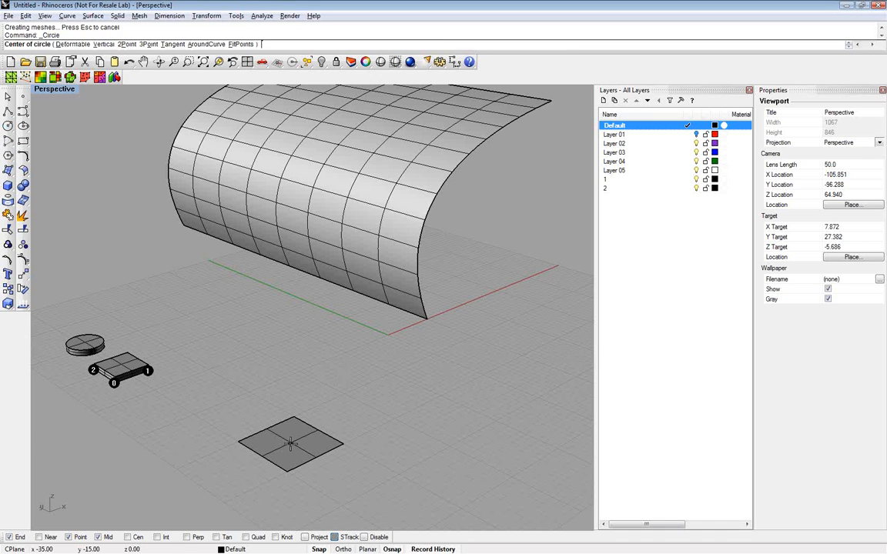
click(290, 444)
click(291, 453)
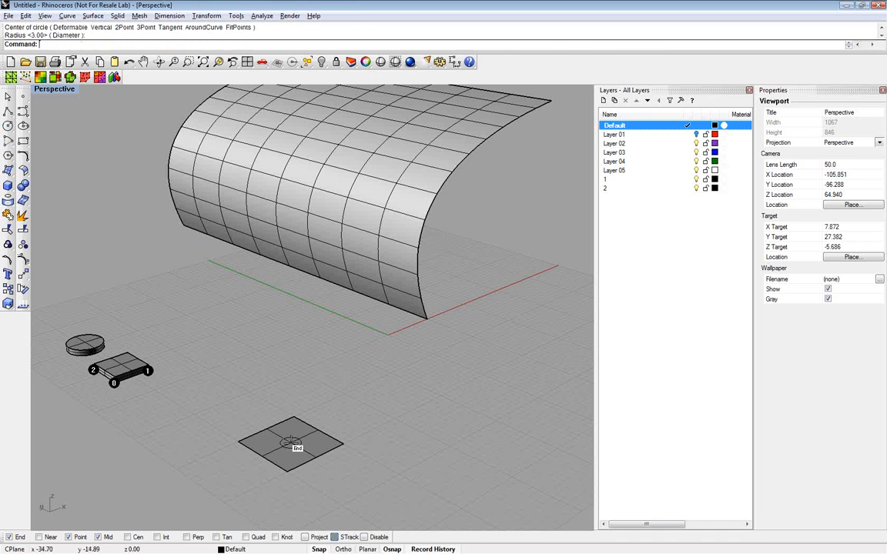
key(Return)
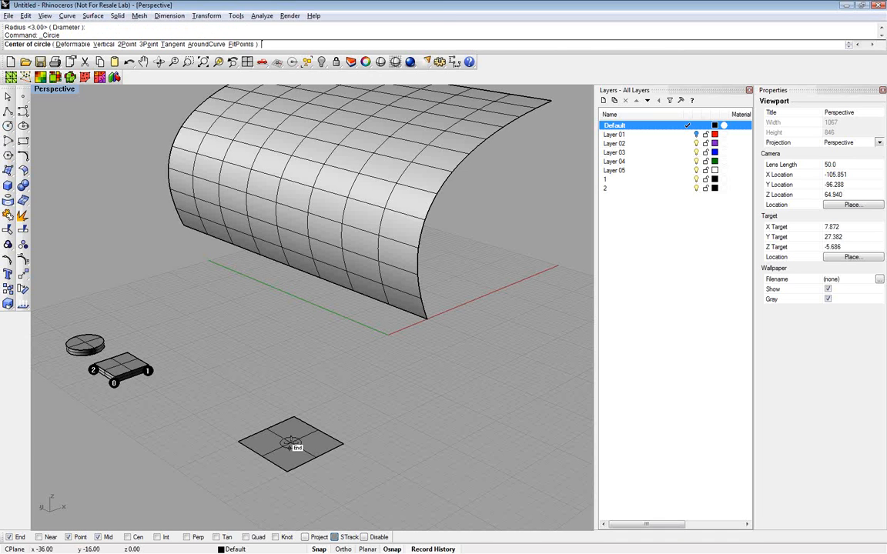
scroll(290, 444, up, 1)
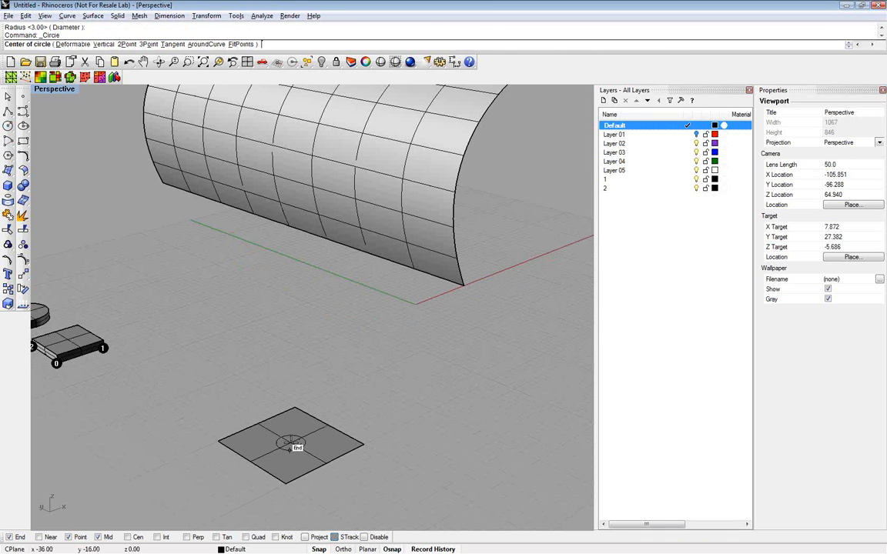
scroll(292, 446, up, 1)
click(291, 443)
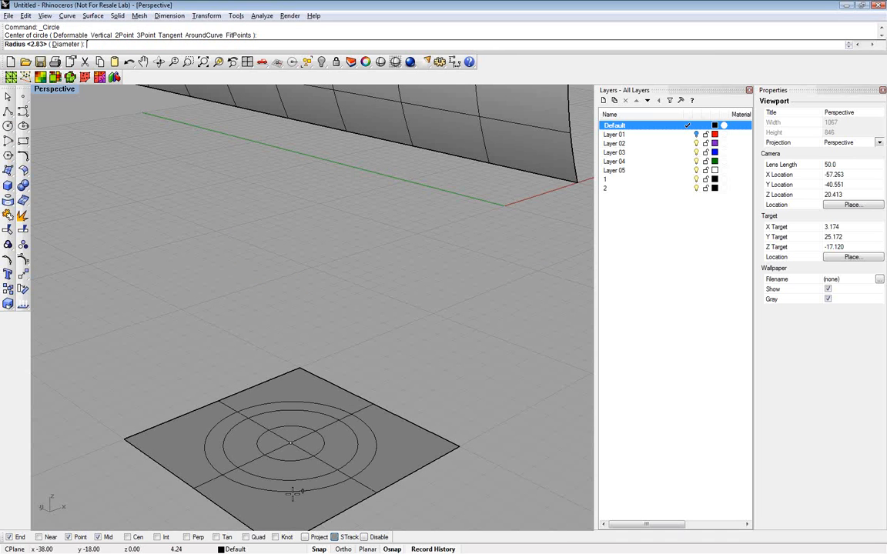
click(292, 493)
key(Return)
click(290, 443)
click(297, 421)
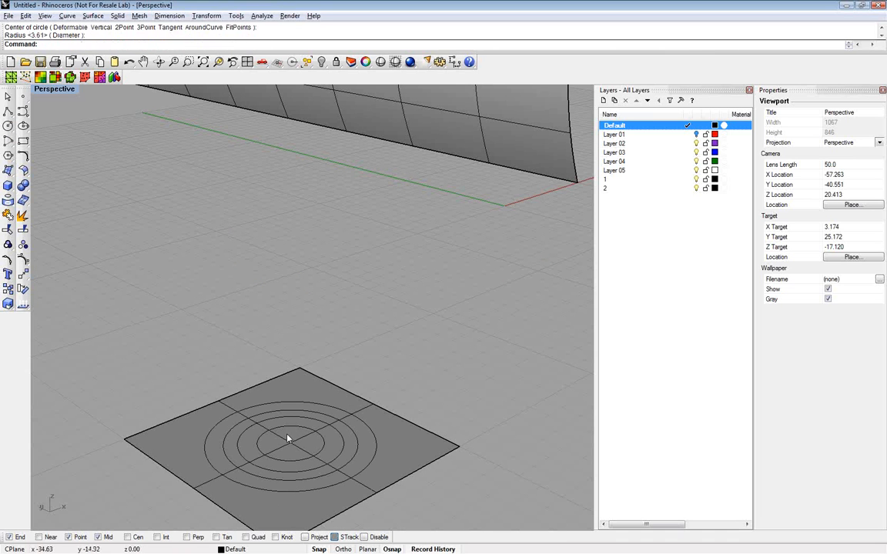
key(Return)
click(291, 444)
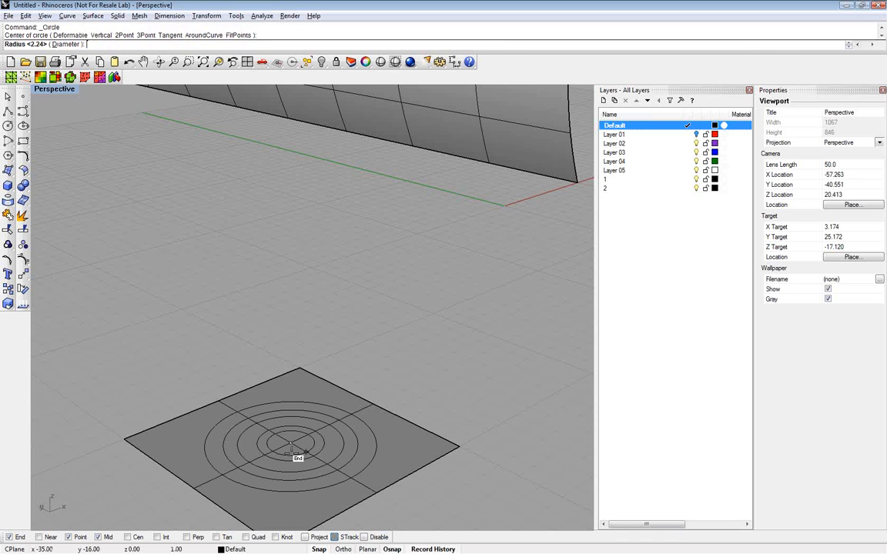
click(277, 505)
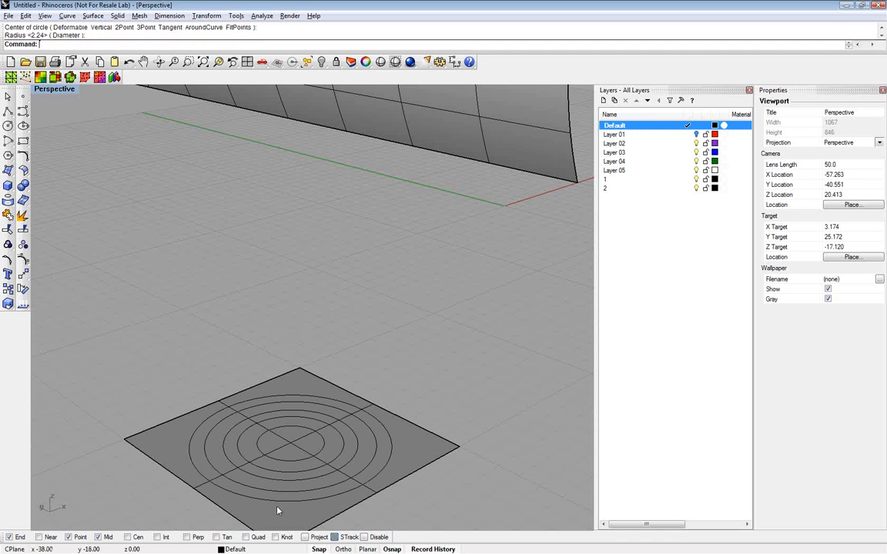
key(Return)
key(Escape)
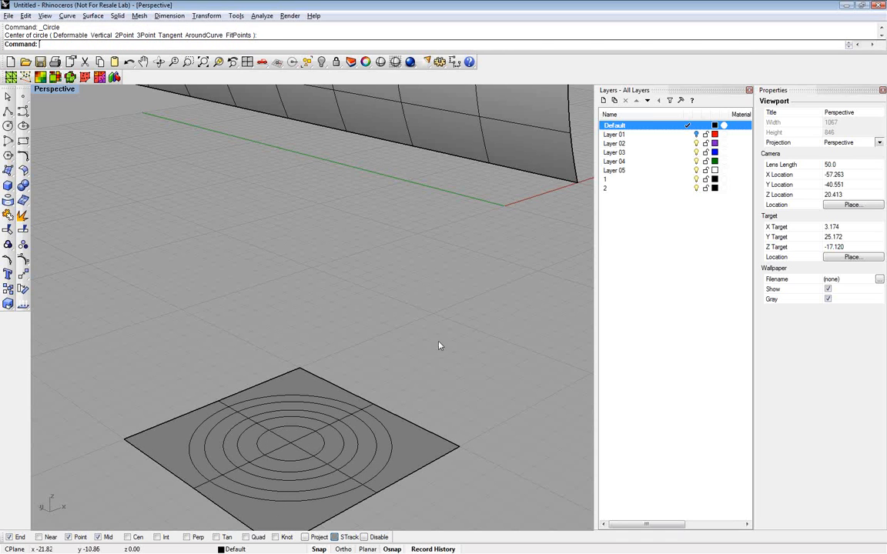
Copy the square surface with its five circles four times in a straight row parallel to the red axis, about 16 units apart
drag(441, 345, 260, 473)
scroll(291, 468, down, 5)
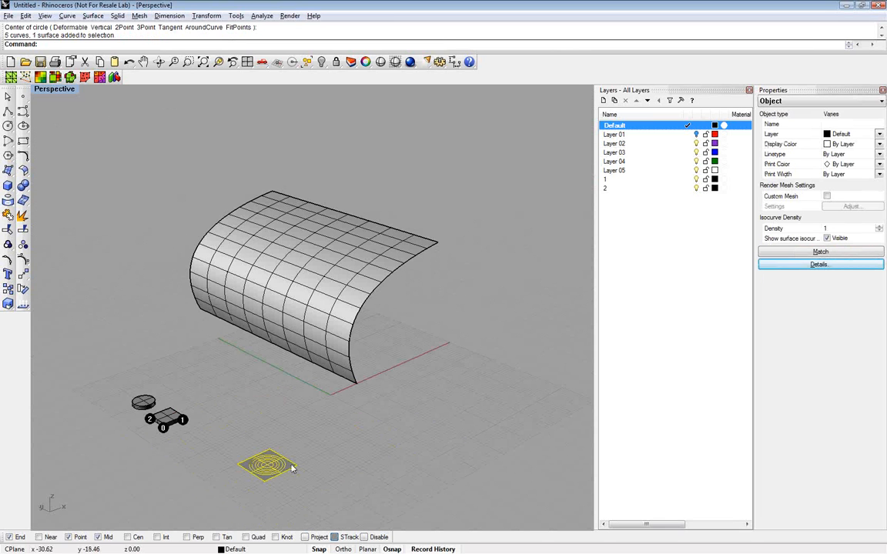
text(Copy)
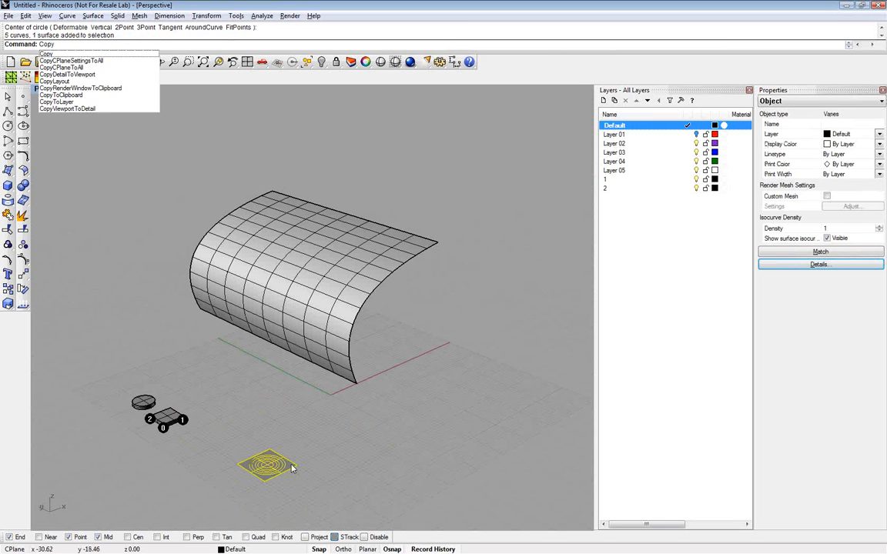
key(Return)
click(265, 481)
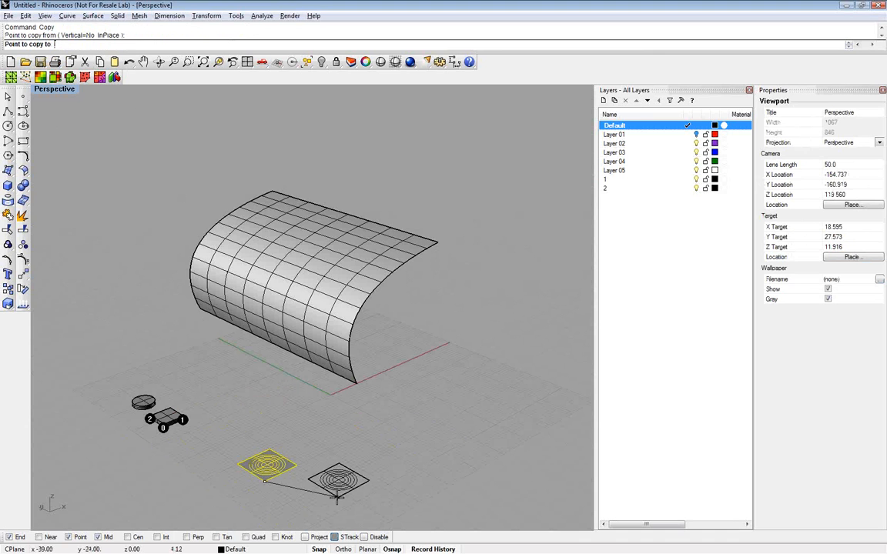
click(319, 455)
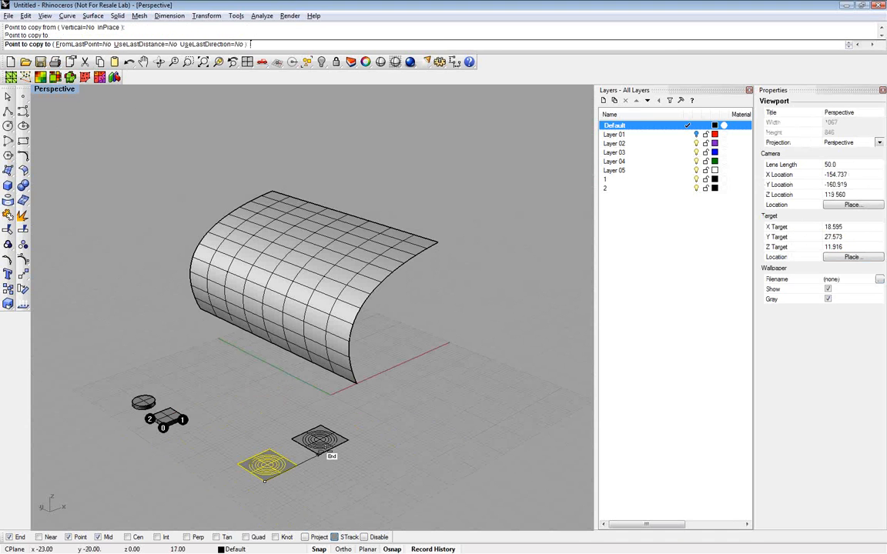
click(361, 432)
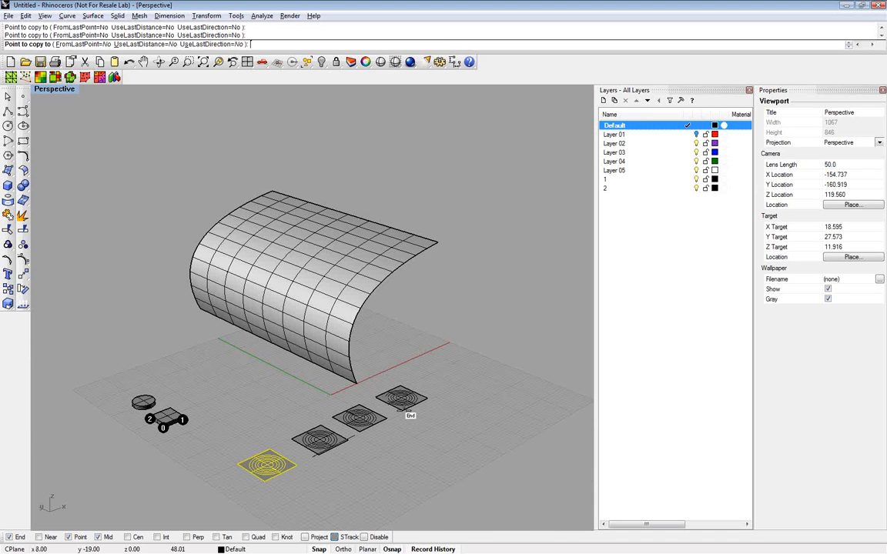
click(401, 410)
click(441, 393)
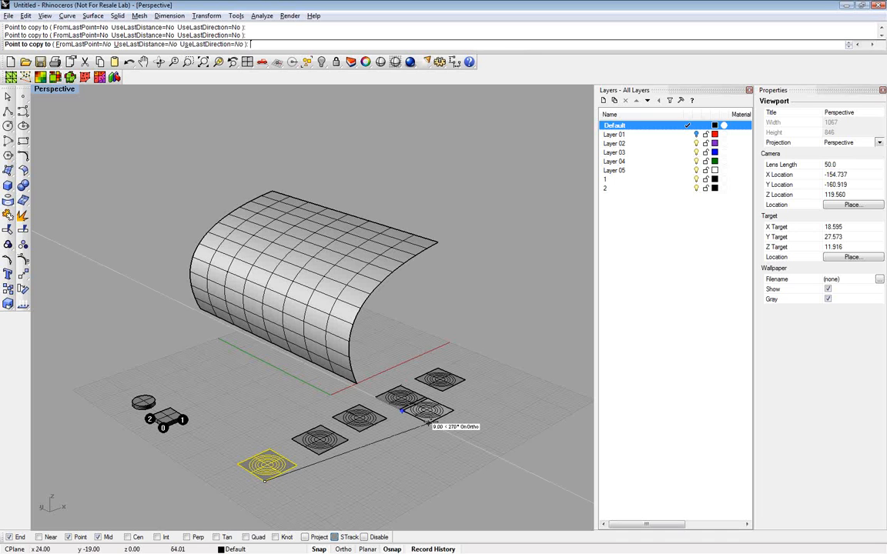
key(Escape)
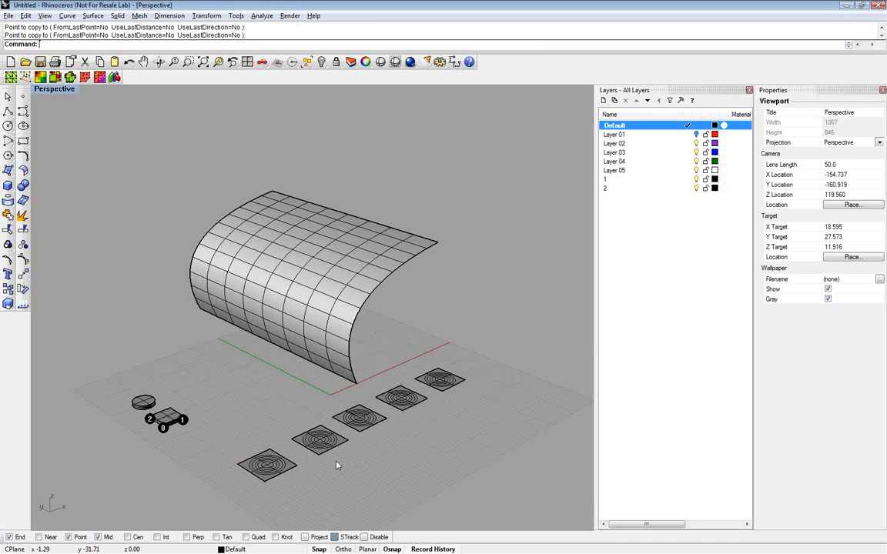
scroll(336, 465, up, 3)
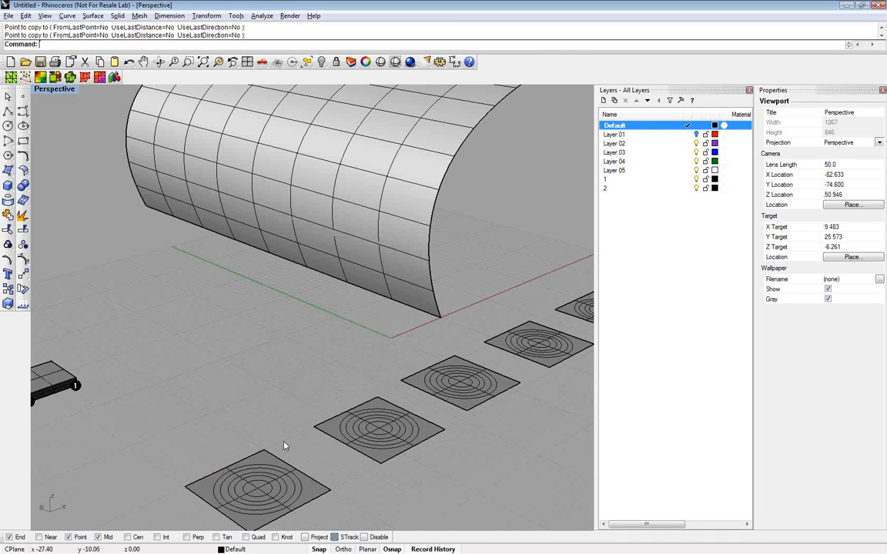
scroll(285, 446, down, 8)
right_drag(285, 446, 337, 447)
scroll(483, 346, up, 2)
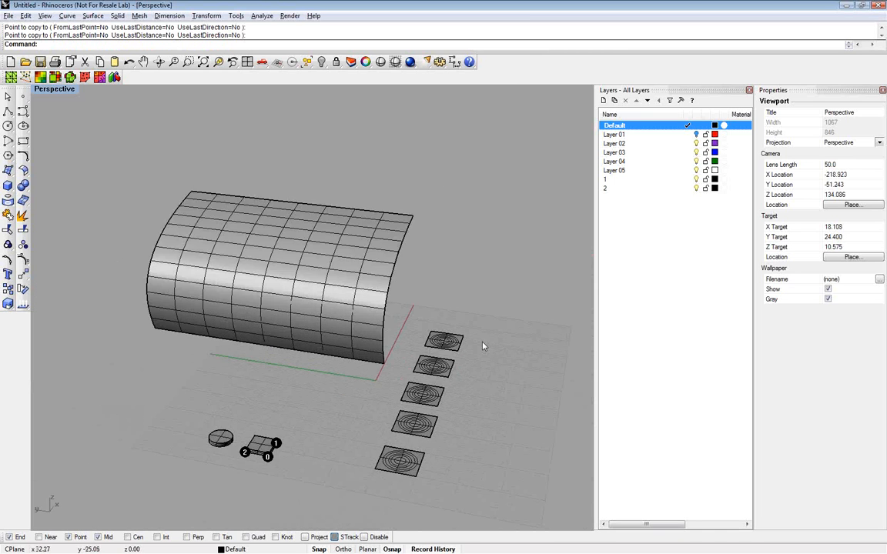
text(trim)
key(Return)
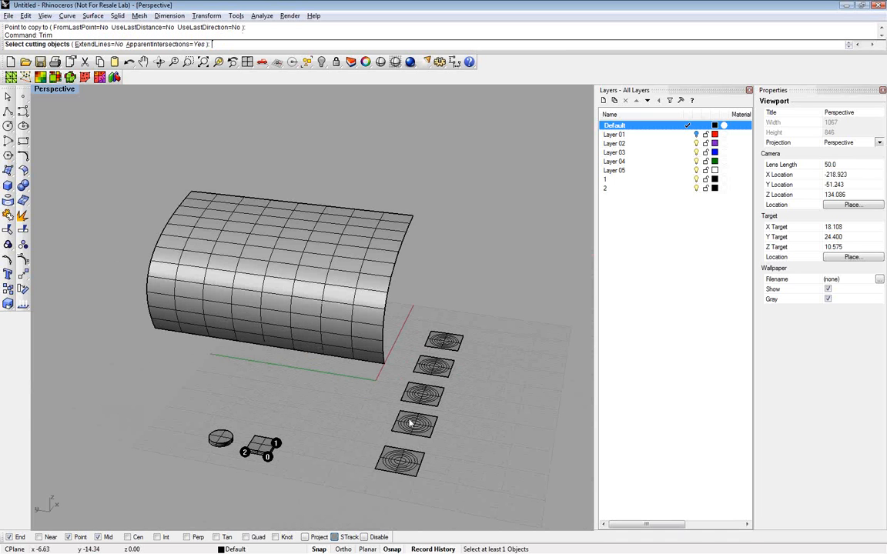
scroll(406, 463, up, 2)
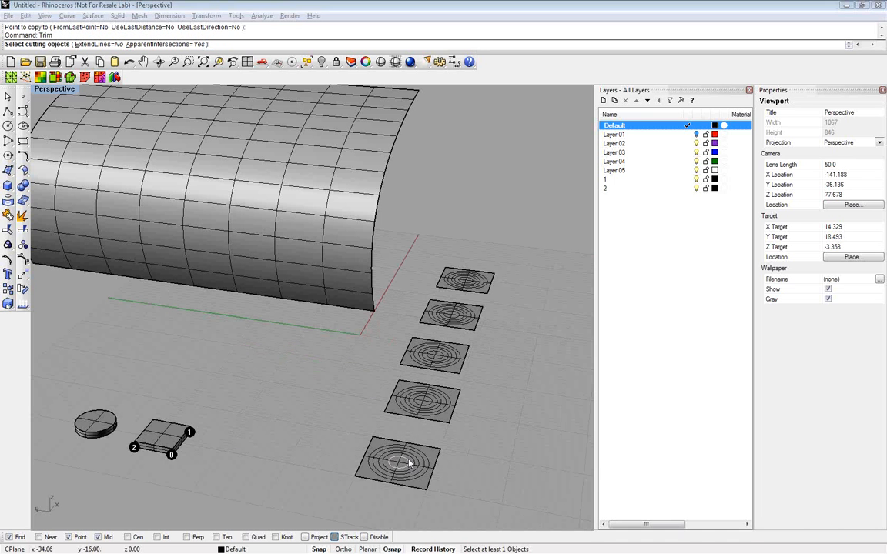
click(405, 462)
click(433, 401)
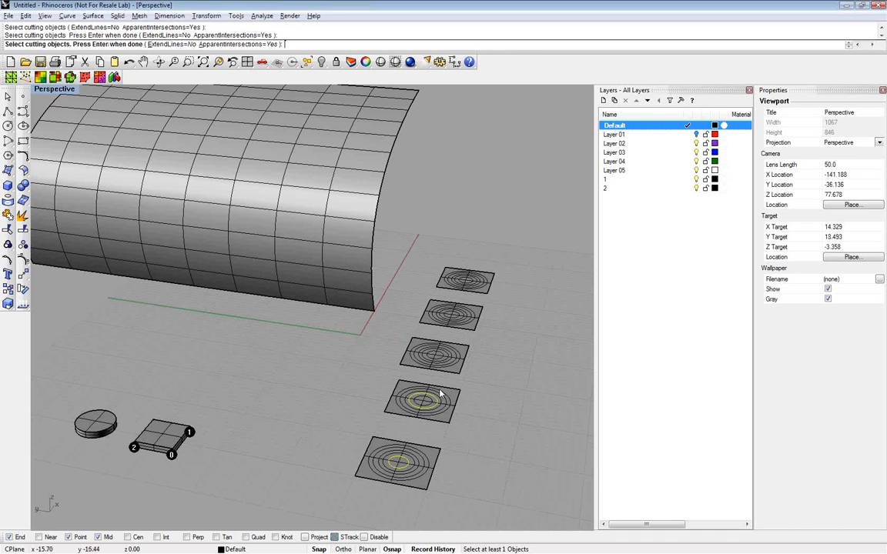
key(Return)
click(459, 330)
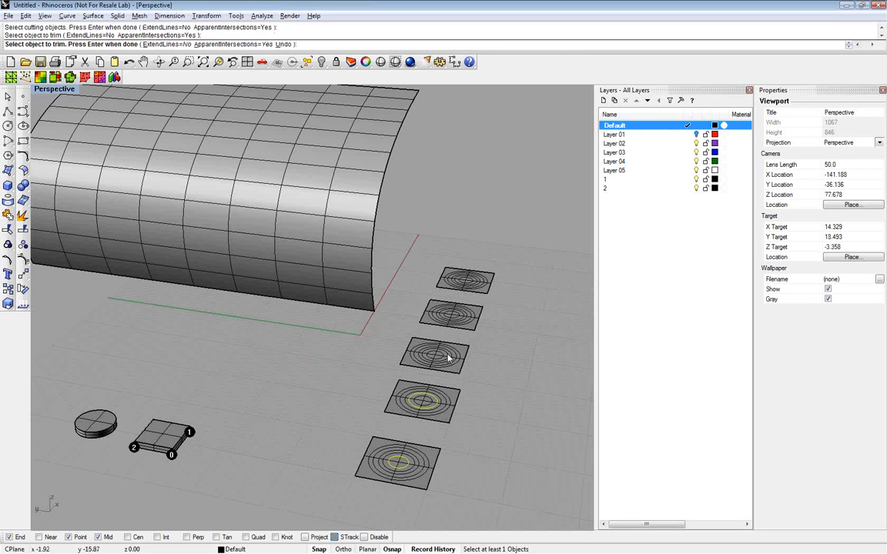
click(448, 357)
click(448, 358)
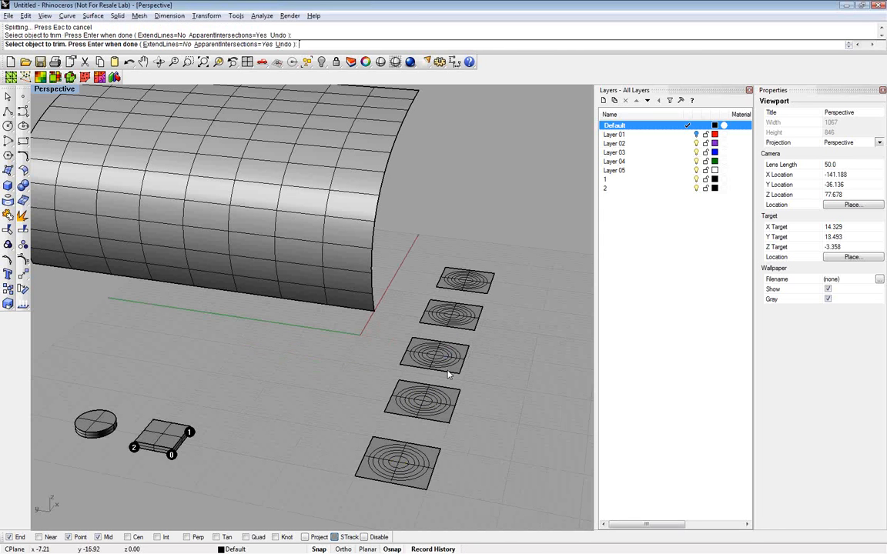
key(Return)
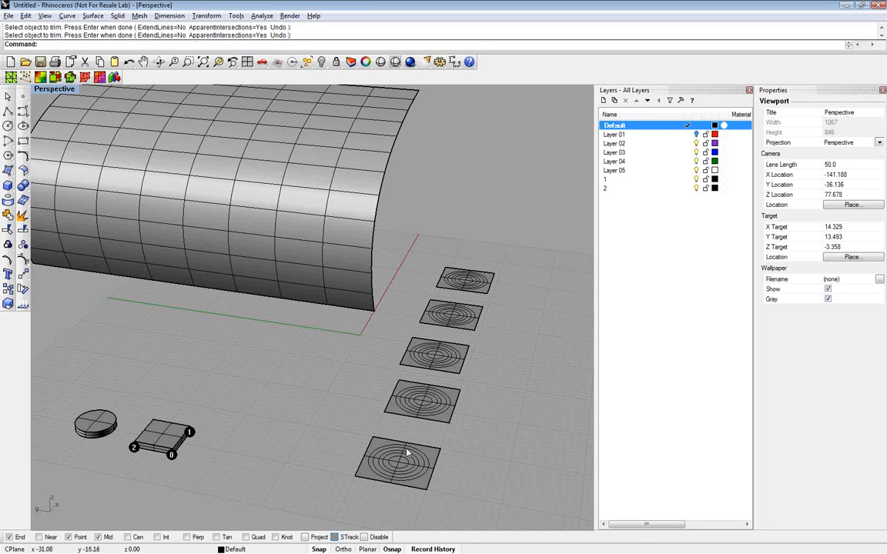
Trim a circular opening out of each of the five square panels, cutting with a progressively larger circle from one panel to the next
key(Return)
click(408, 459)
click(436, 401)
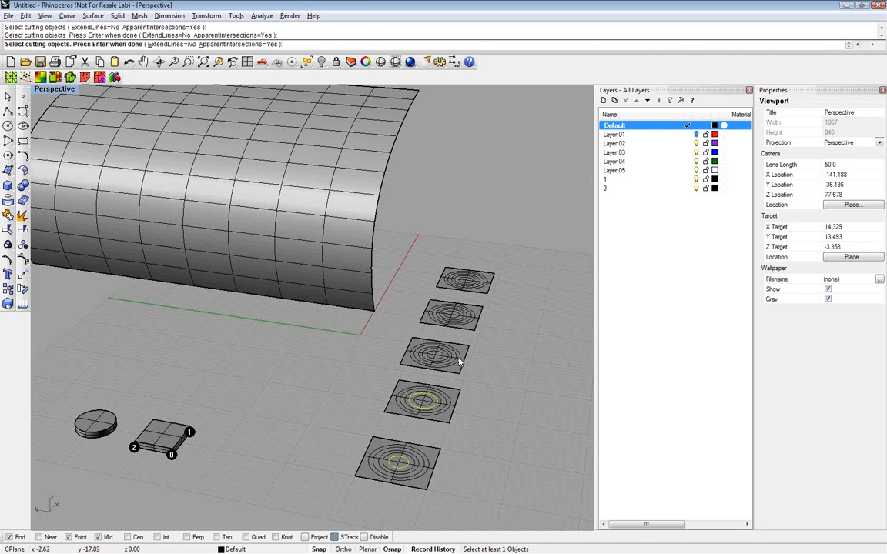
scroll(460, 362, up, 1)
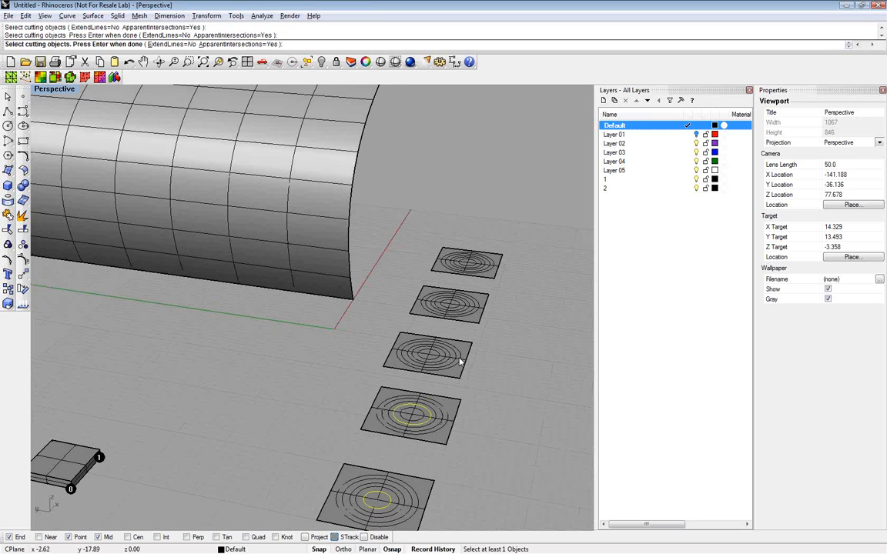
scroll(451, 357, up, 3)
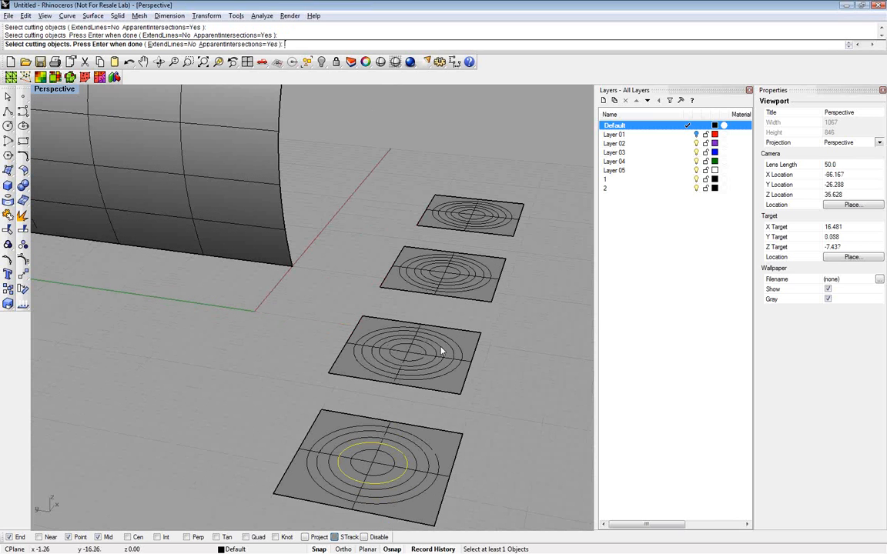
click(443, 350)
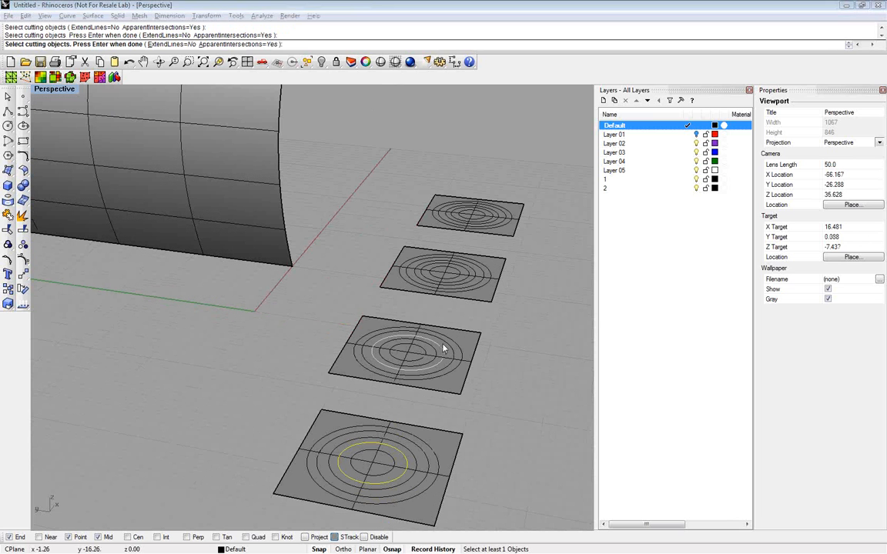
click(481, 271)
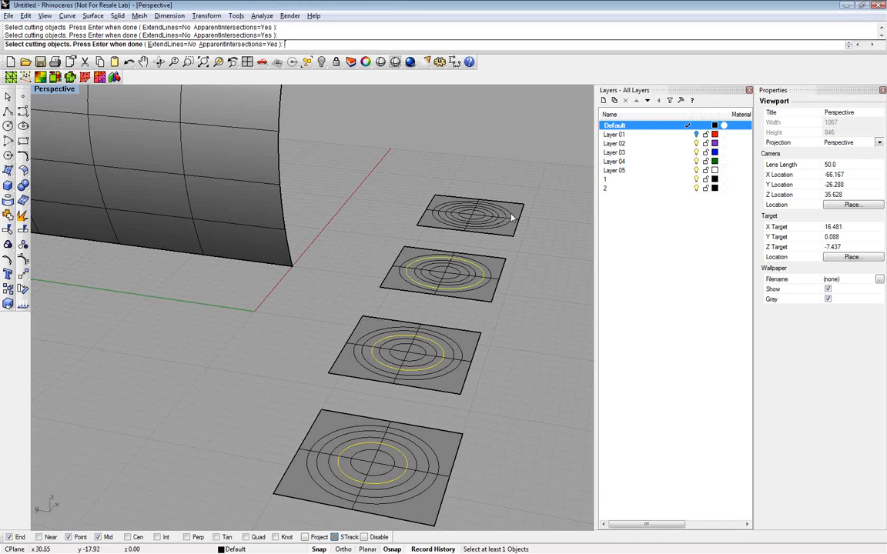
click(511, 217)
scroll(525, 347, down, 2)
scroll(525, 346, down, 3)
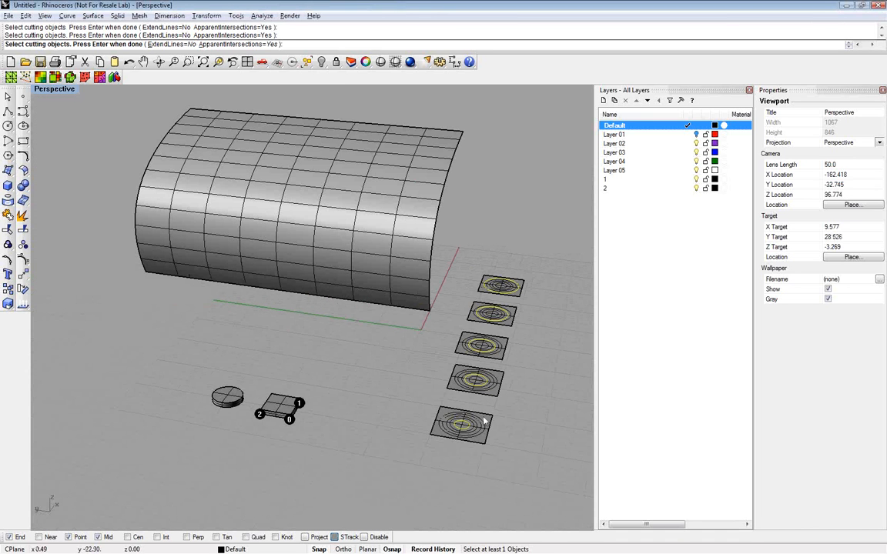
key(Return)
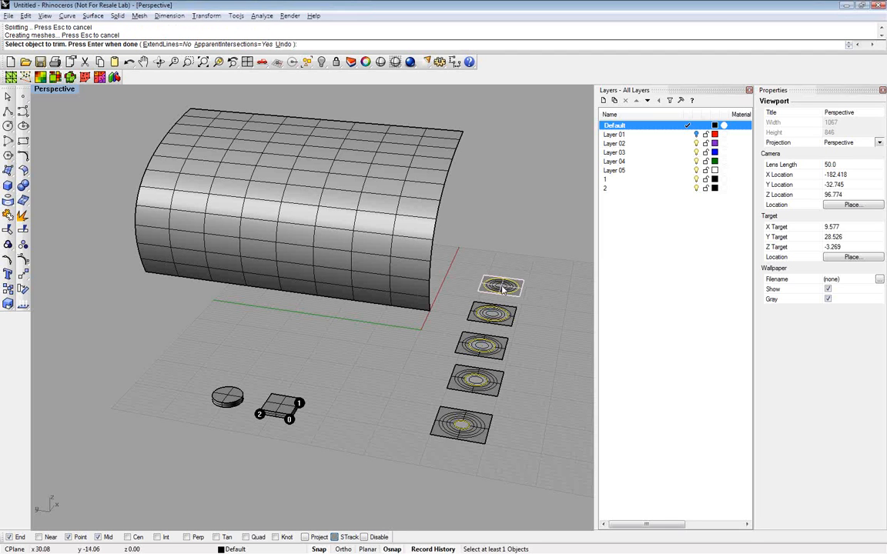
right_click(539, 323)
right_click(539, 323)
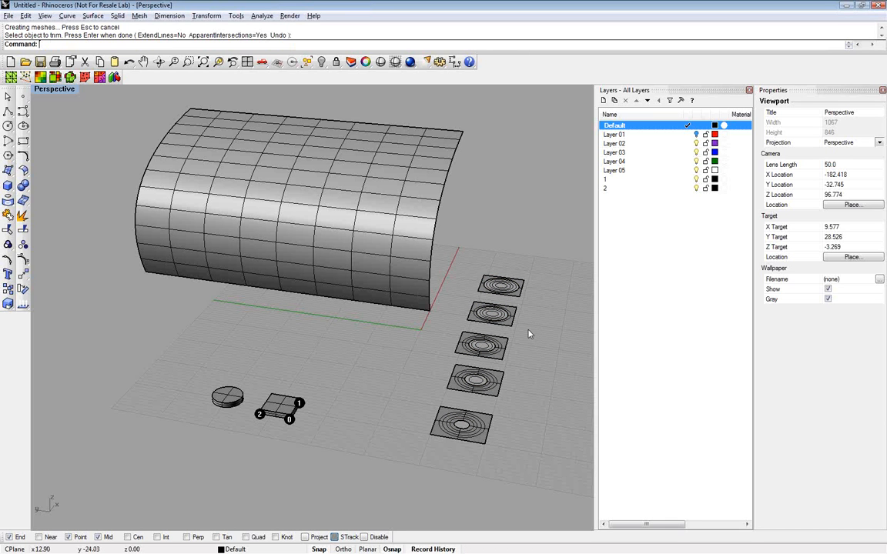
Name the three panels with the smallest openings 11, 12 and 13, in order of increasing opening size
scroll(530, 333, up, 2)
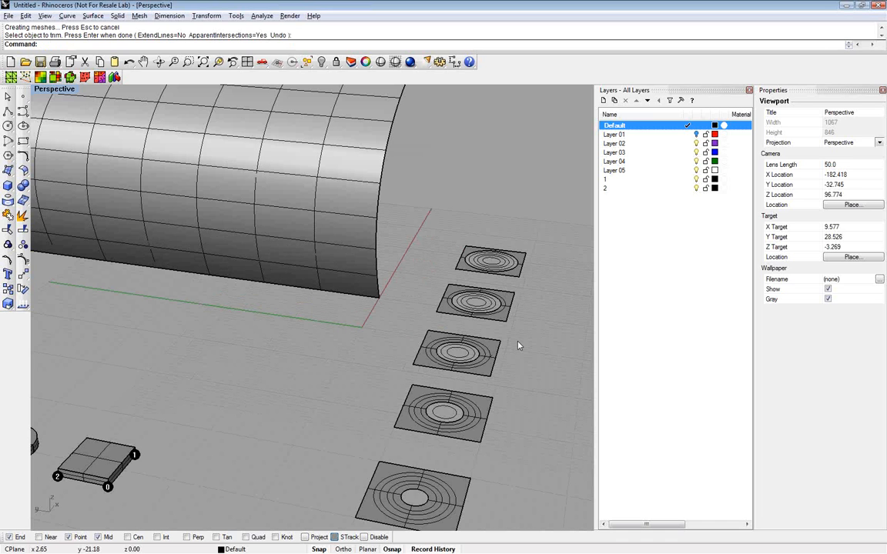
scroll(518, 346, down, 3)
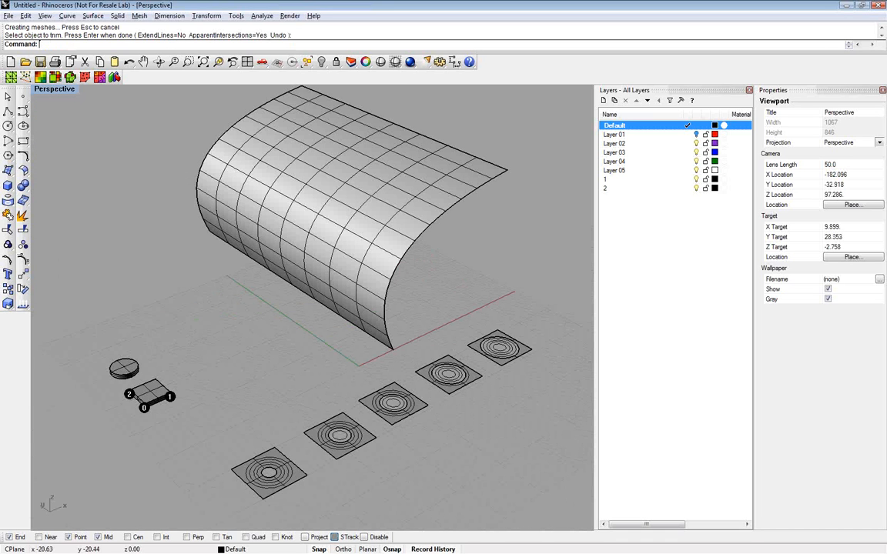
right_drag(344, 460, 326, 466)
click(245, 505)
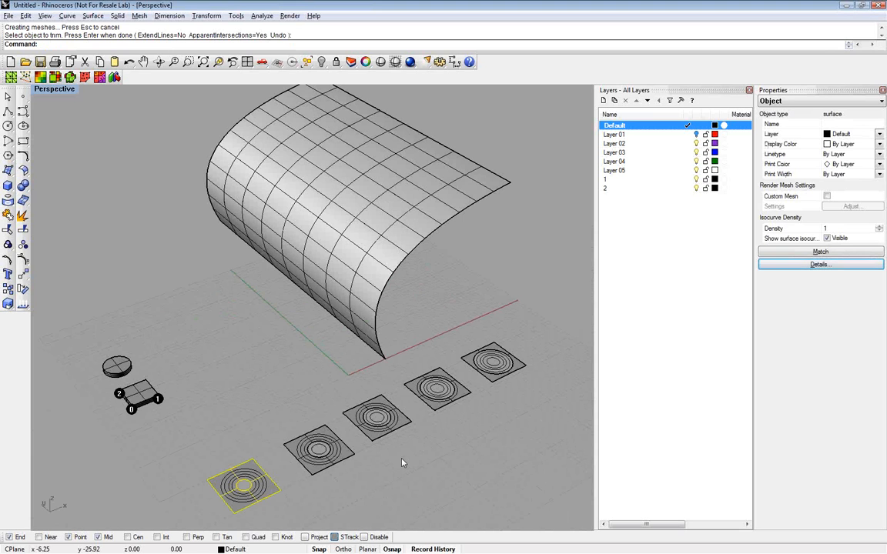
text(11)
click(316, 479)
click(318, 448)
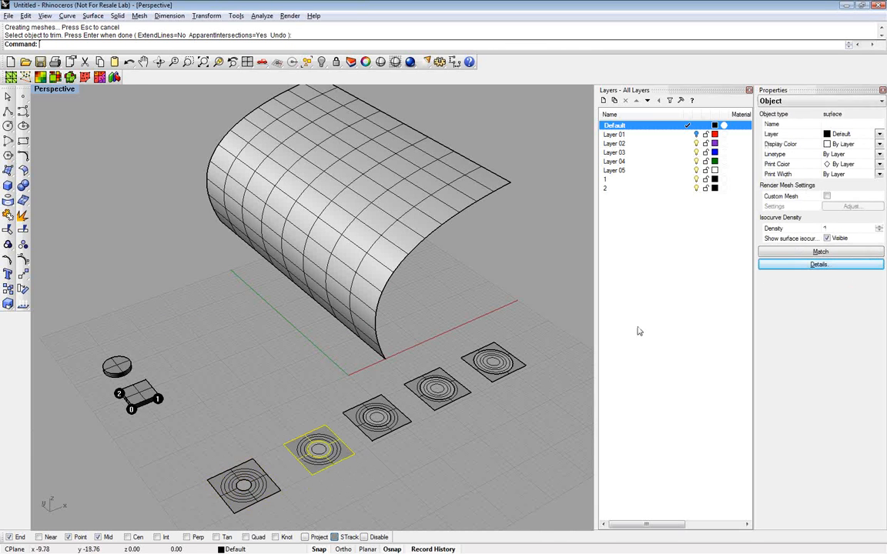
click(822, 125)
text(12)
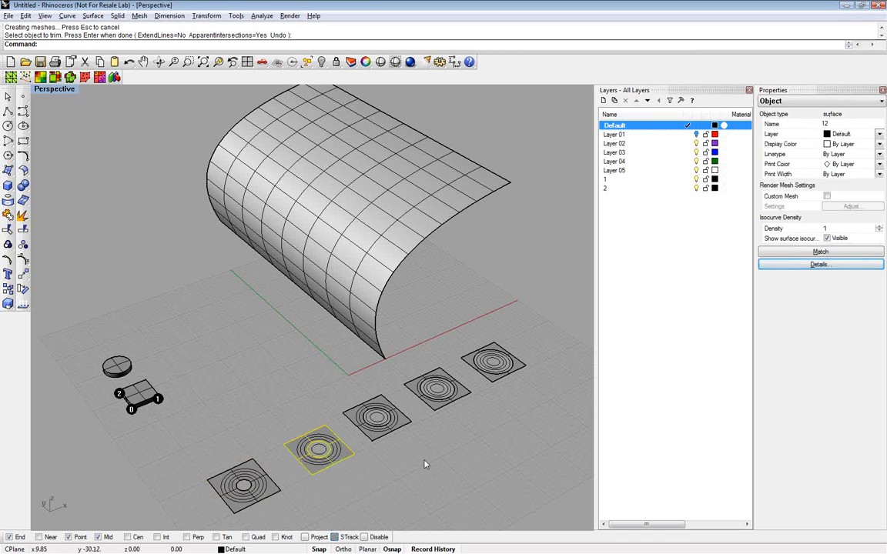
click(381, 412)
click(410, 428)
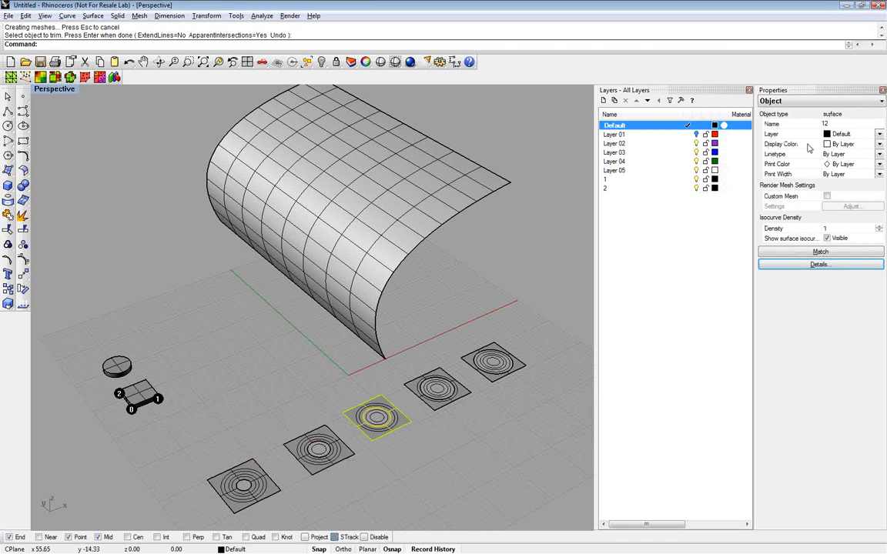
key(Escape)
Name the panel with the second-largest opening 14 and the panel with the largest opening 15
click(460, 395)
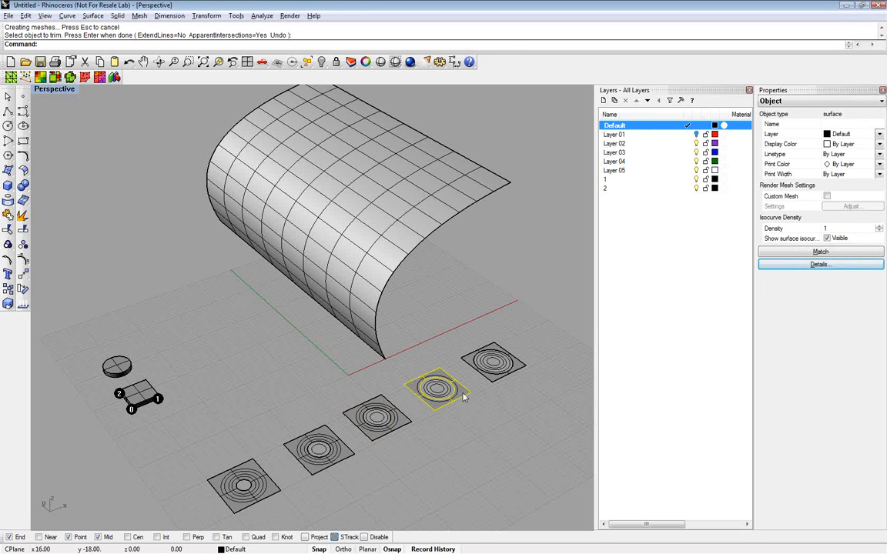
text(14)
click(845, 124)
text(14)
key(Return)
click(502, 363)
click(830, 125)
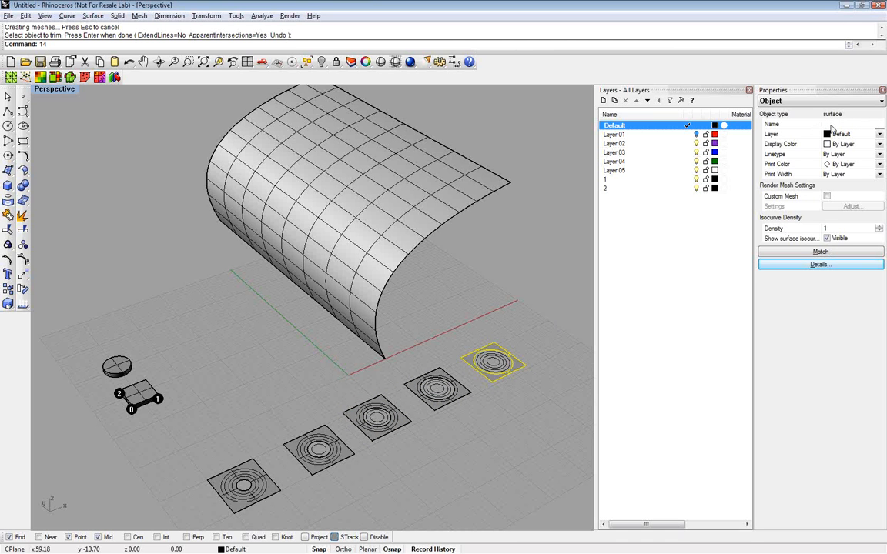
text(15)
key(Return)
Check the object names assigned to the panels in the row, going from the largest opening to the smallest
click(549, 329)
click(491, 384)
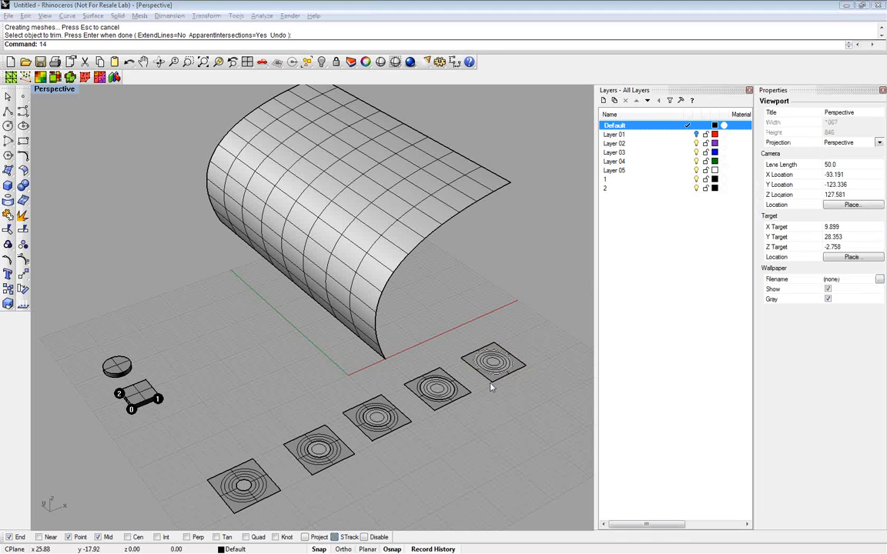
click(453, 394)
click(393, 434)
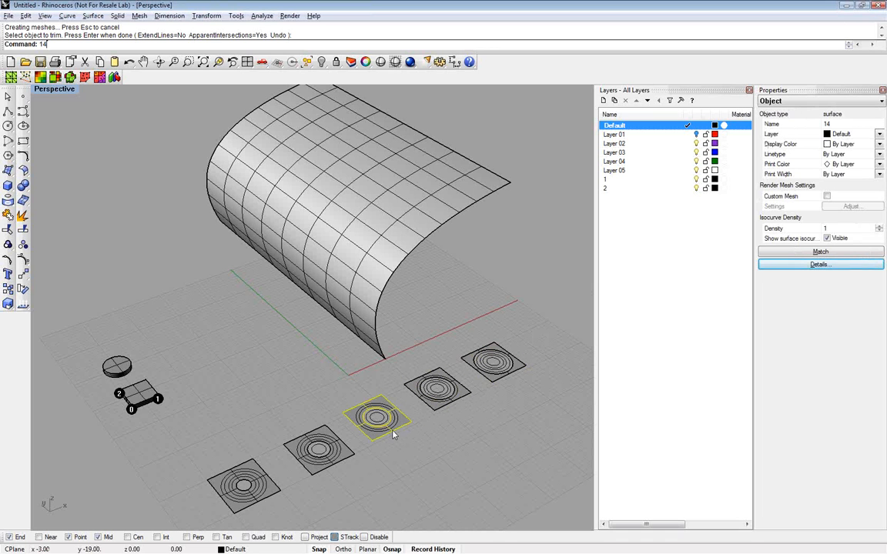
click(309, 471)
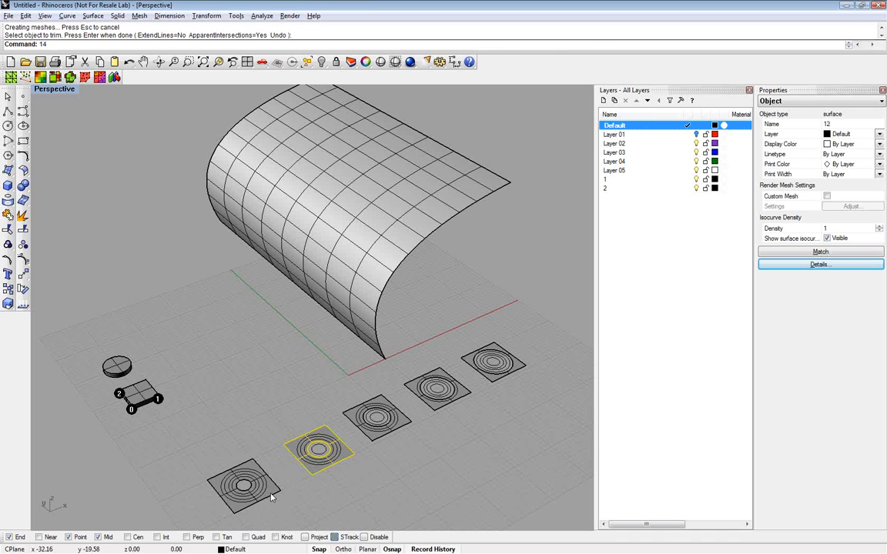
click(245, 477)
click(258, 440)
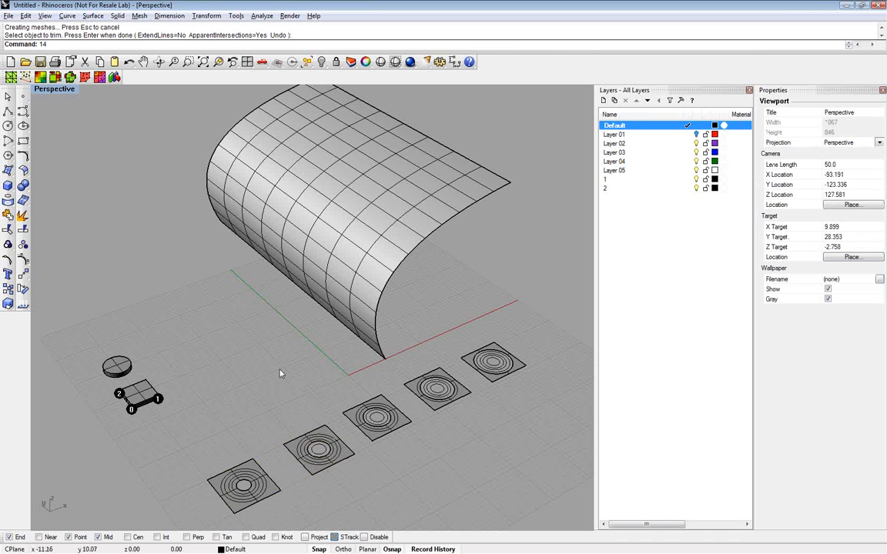
right_drag(280, 373, 334, 361)
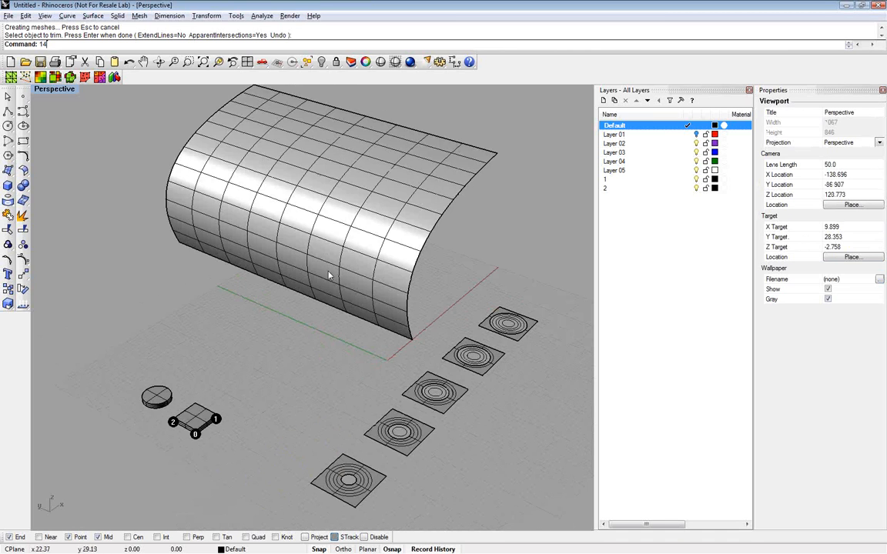
click(24, 112)
click(409, 340)
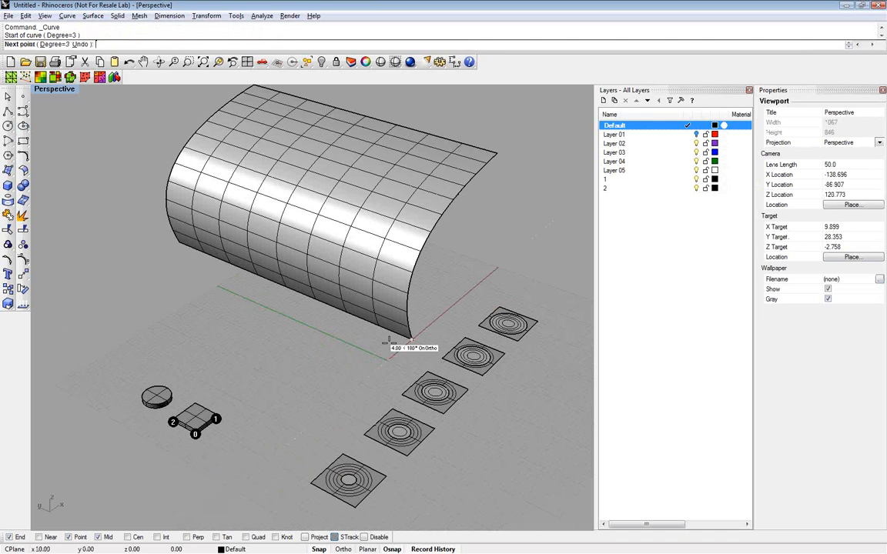
click(246, 365)
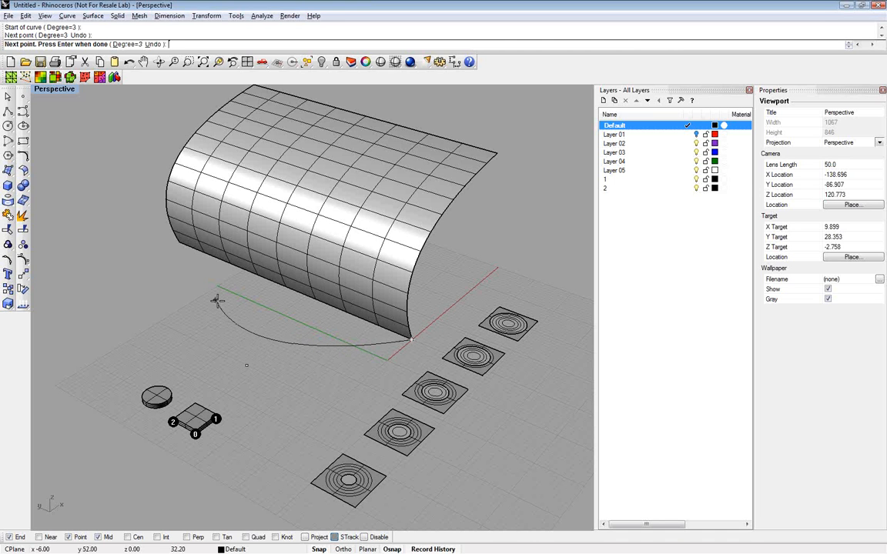
key(Escape)
Delete the curved surface and restore the four-viewport layout
click(363, 302)
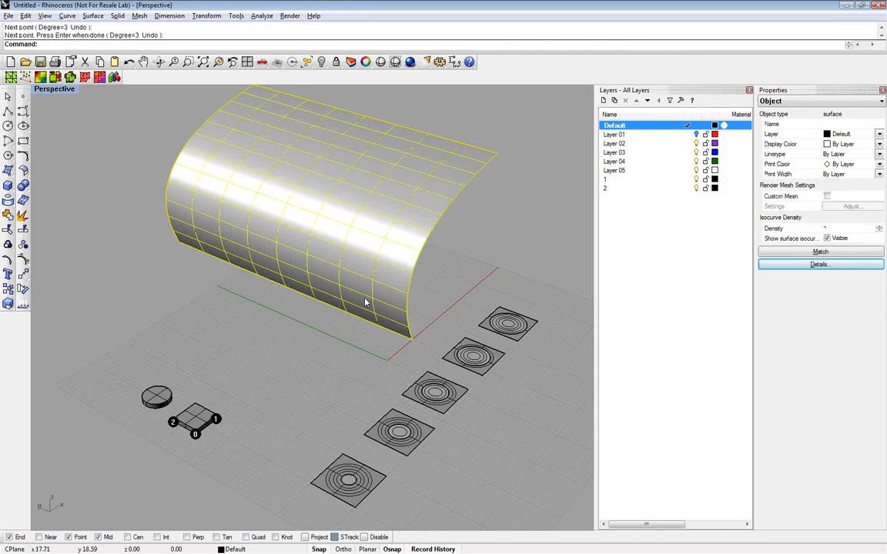
key(Delete)
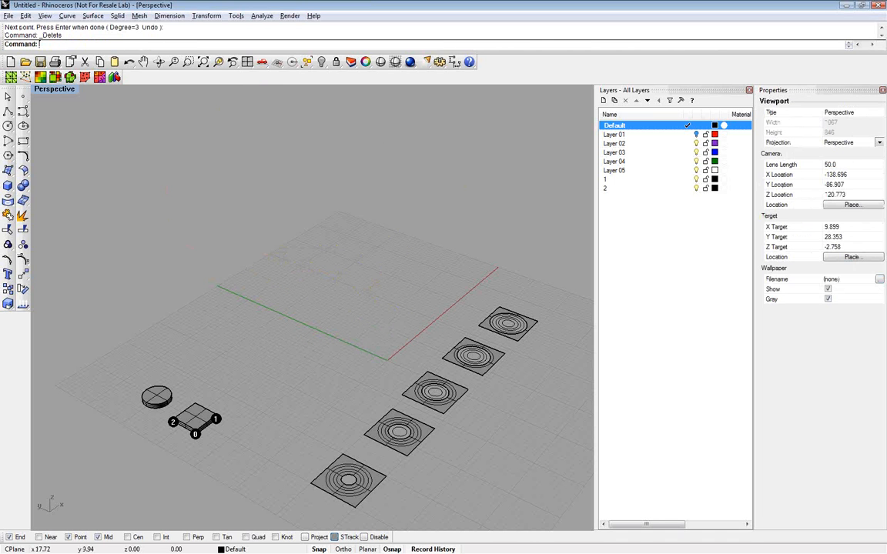
right_drag(395, 310, 311, 290)
double_click(69, 89)
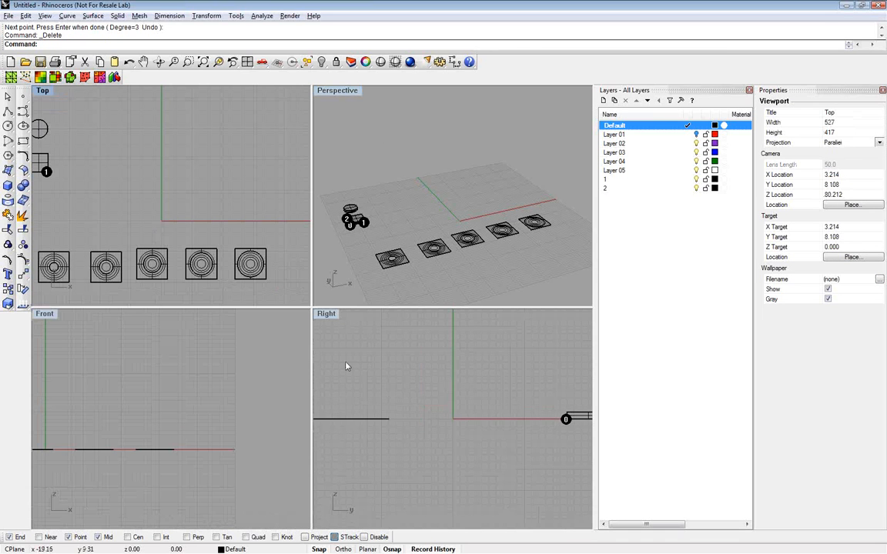
Draw a C-shaped profile curve in the Right view, rising from the origin to an end point at about 7, 11
click(496, 387)
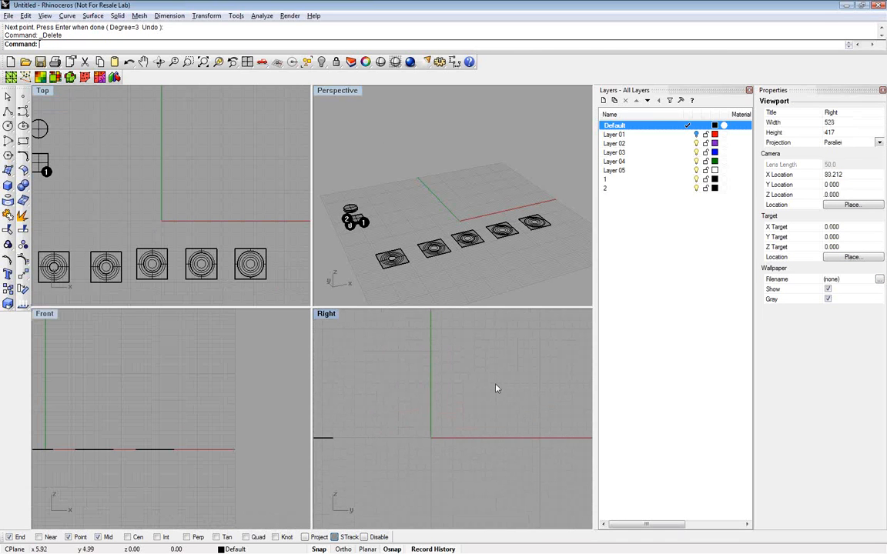
key(Return)
click(431, 438)
click(399, 351)
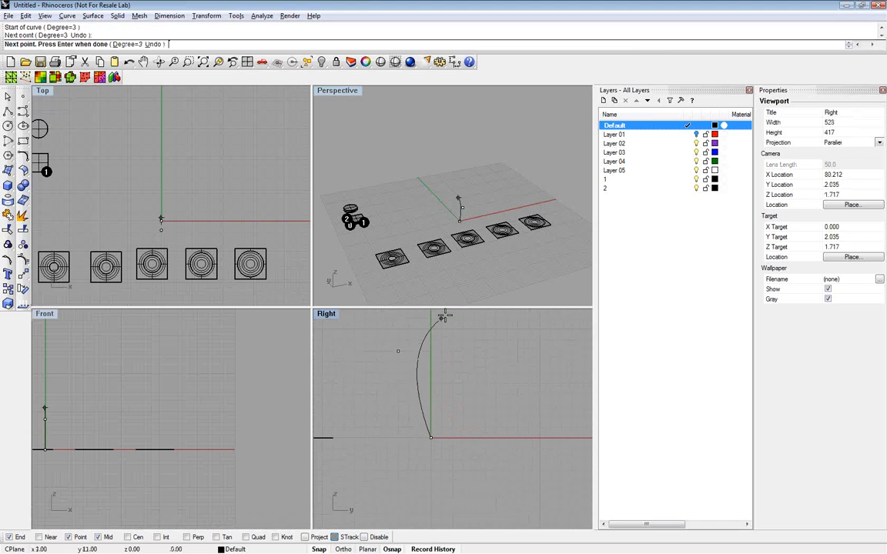
click(441, 317)
click(509, 317)
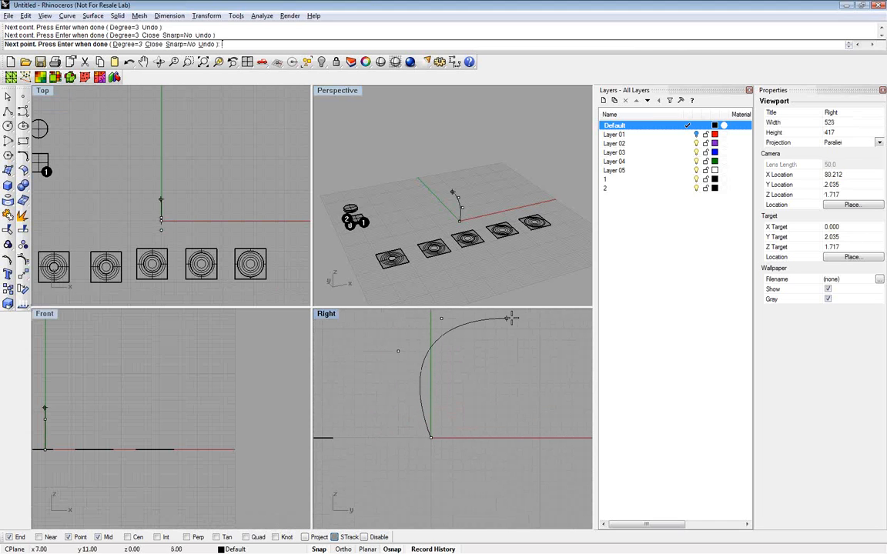
key(Return)
key(Return)
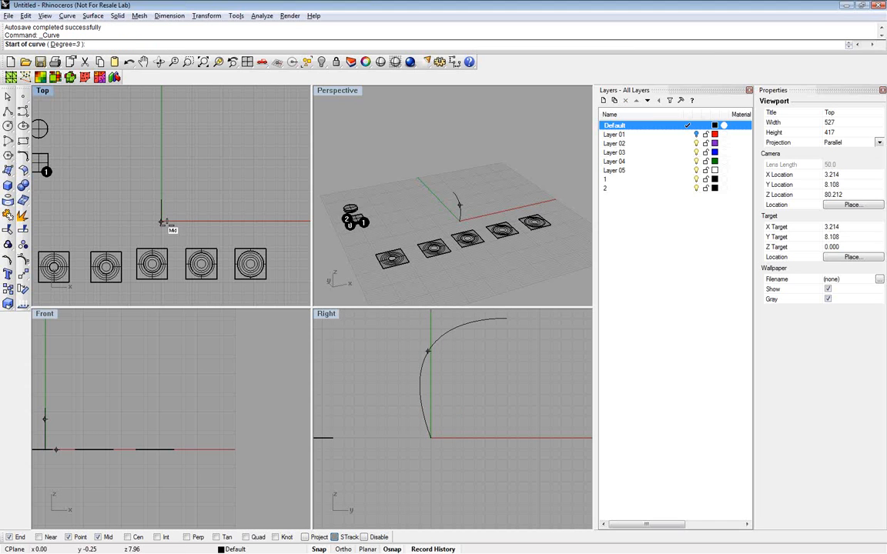
Draw the front rail as a bowed ground-plane curve from the profile's base to about x 37, y 3
scroll(177, 211, up, 4)
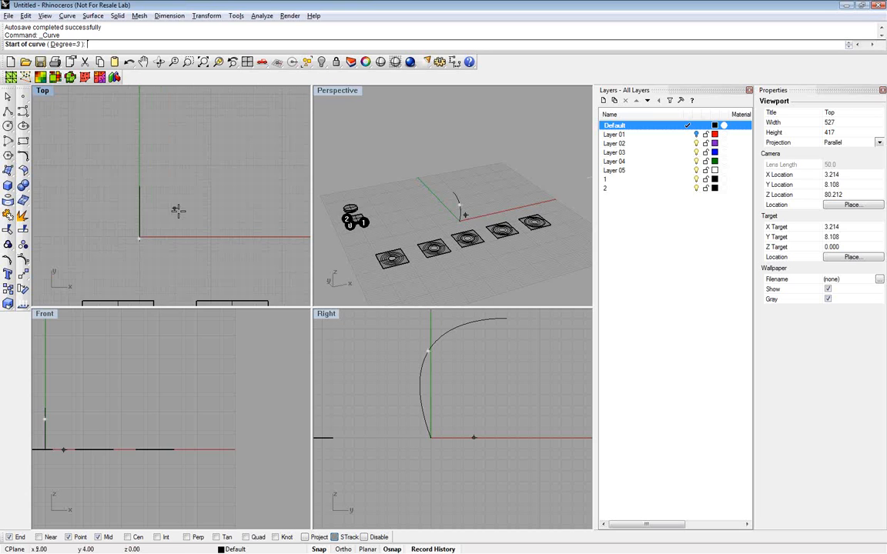
click(139, 238)
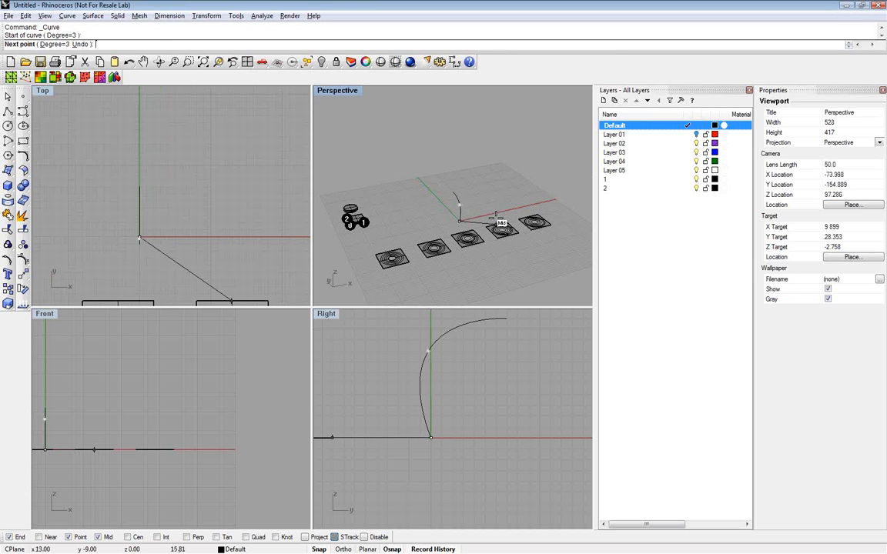
click(497, 220)
click(469, 202)
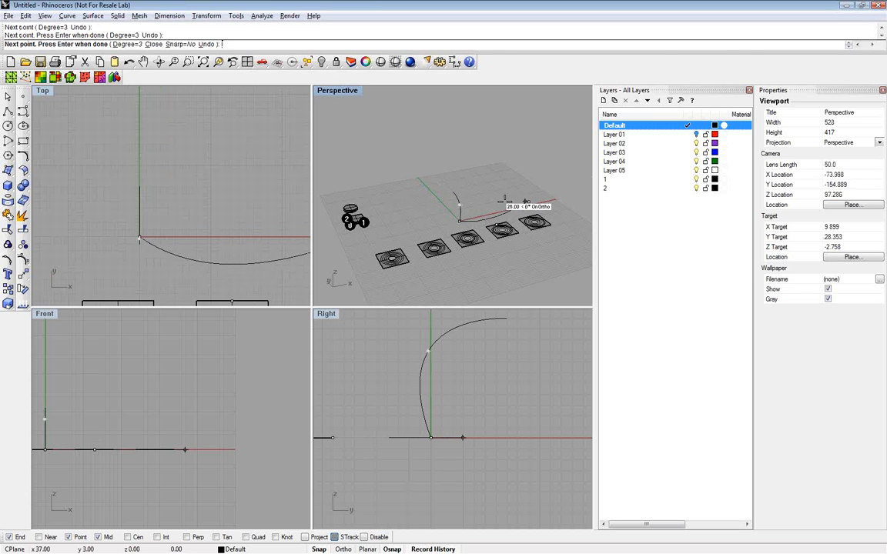
key(Return)
key(Return)
Draw a second arched rail curve on the ground plane behind the first, ending at about x 40, y 18
click(443, 205)
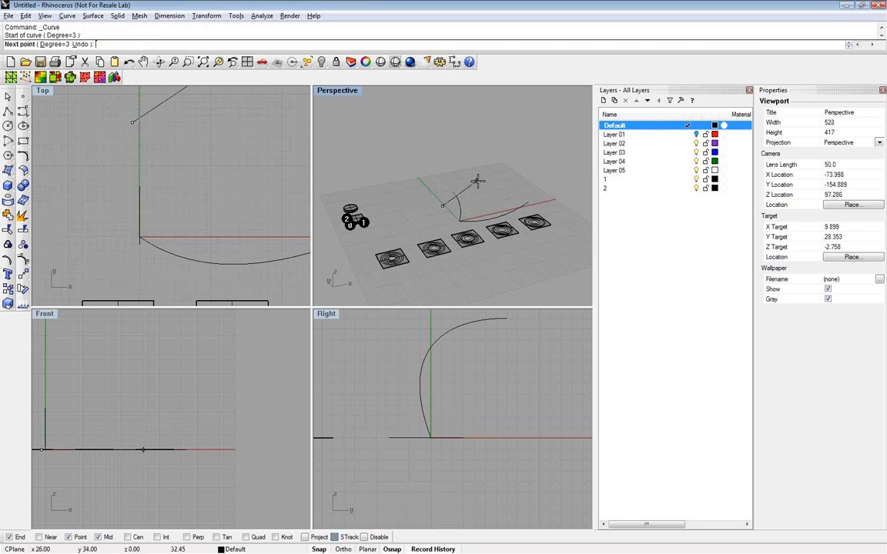
click(477, 181)
click(517, 188)
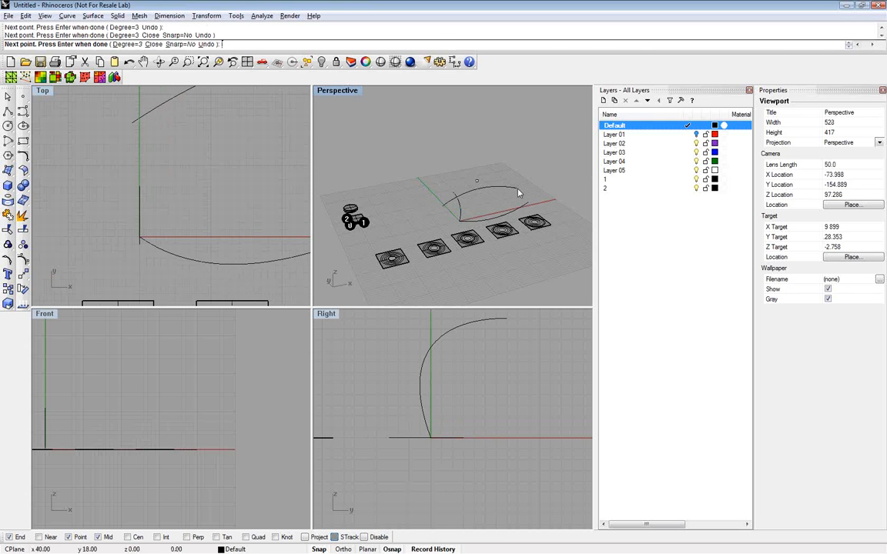
key(Return)
Create a surface with Sweep2, using the two ground curves as rails and the C-shaped curve as cross section
text(Swe)
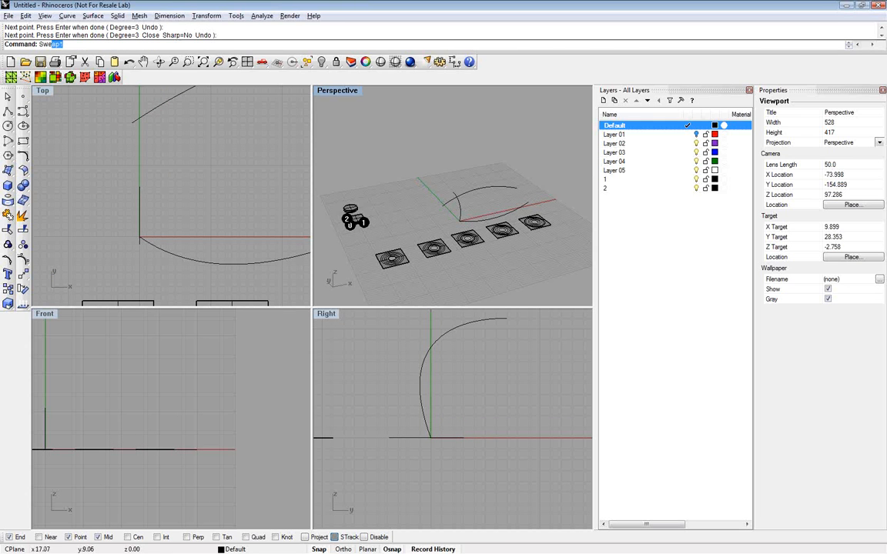
text(ep2)
key(Return)
click(485, 189)
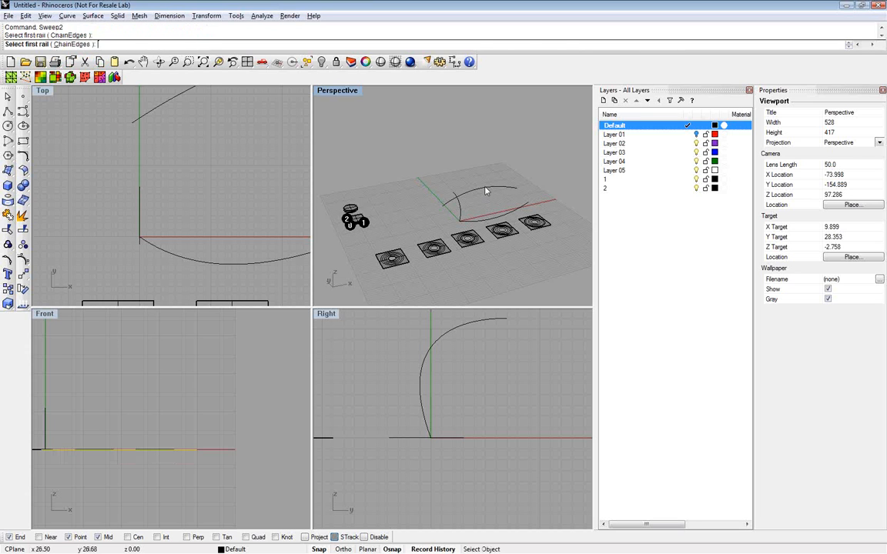
click(460, 216)
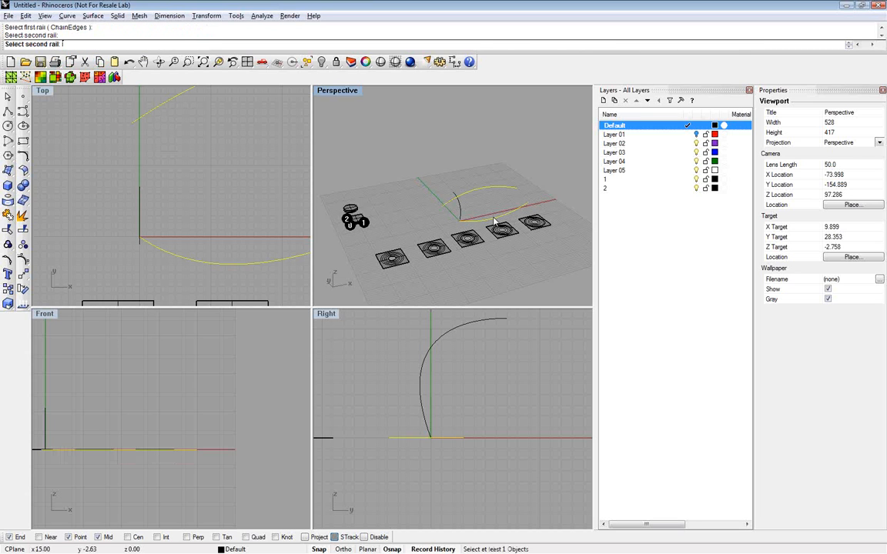
click(460, 214)
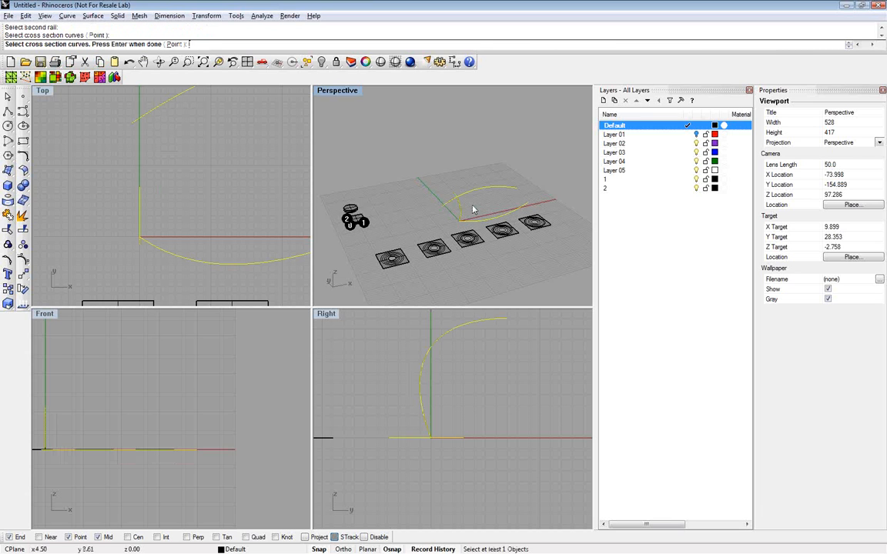
key(Return)
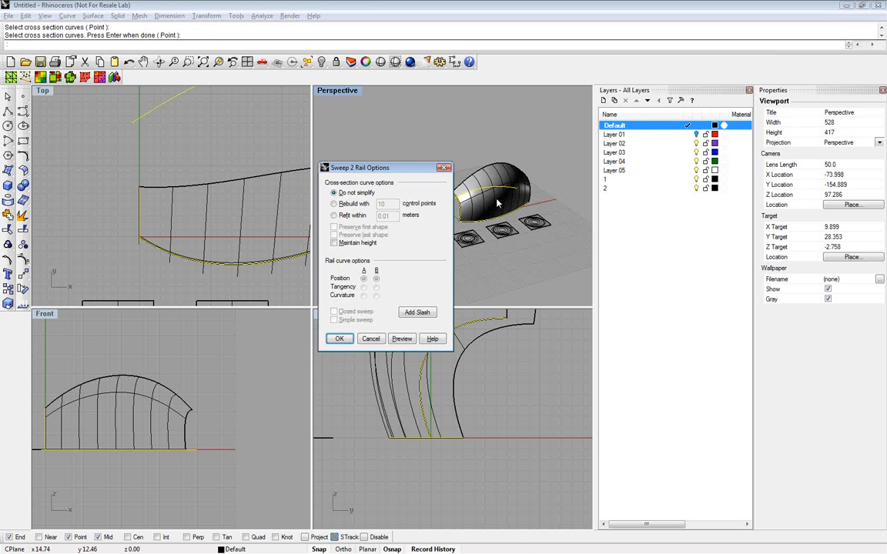
key(Return)
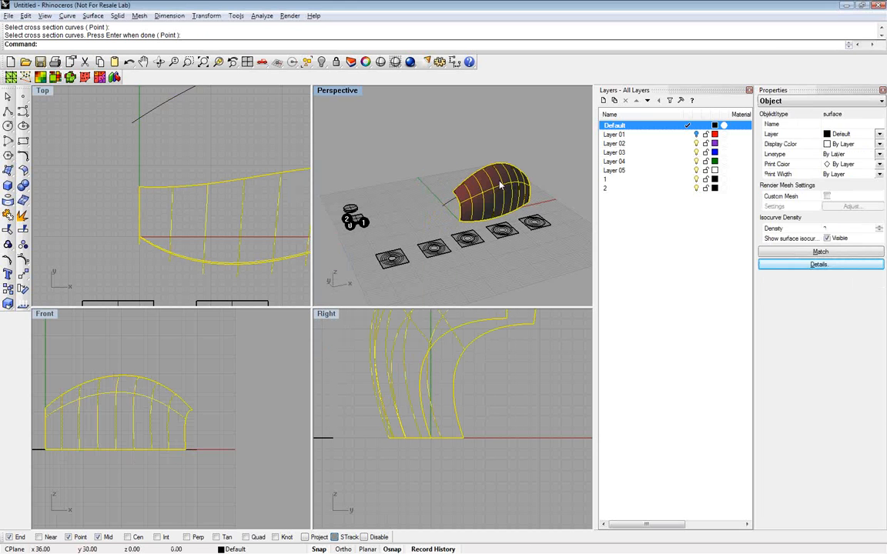
Rebuild the swept surface with 15 points in U and 11 in V
text(Rebuild)
key(Return)
drag(441, 217, 421, 234)
text(15)
text(11)
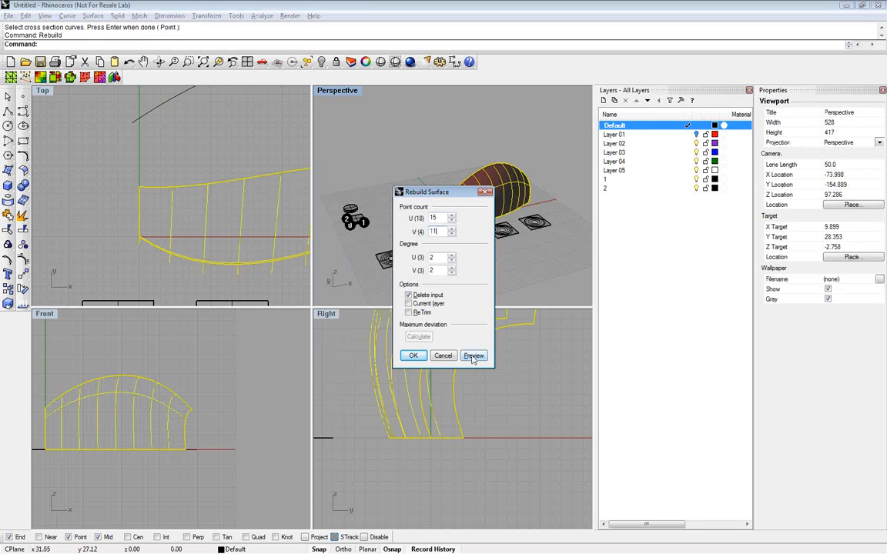
click(472, 356)
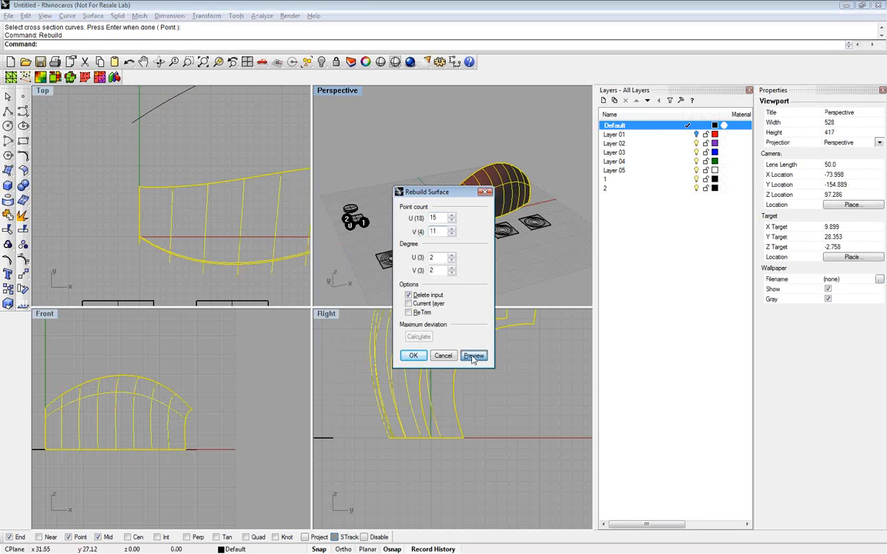
click(413, 357)
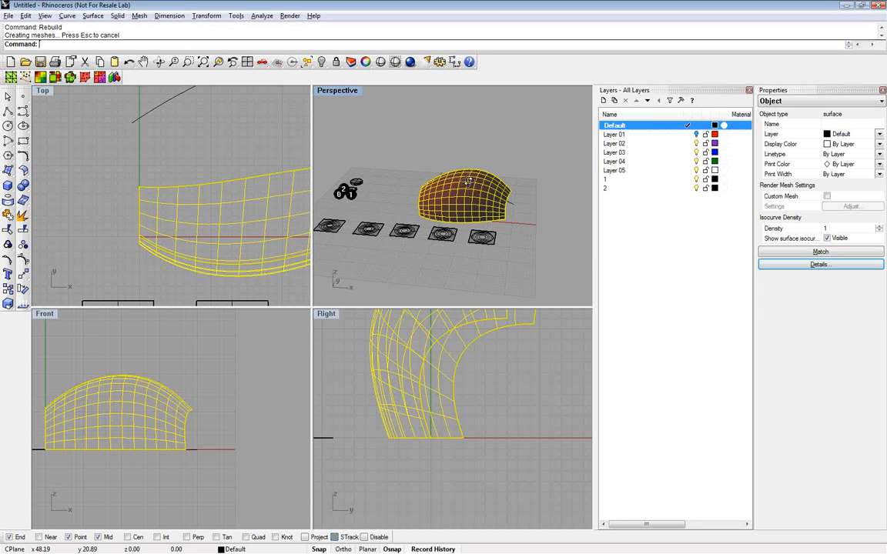
Switch to ParaCloud Modeler, start a new cloud and import the points of the rebuilt Rhino surface
right_drag(469, 181, 446, 154)
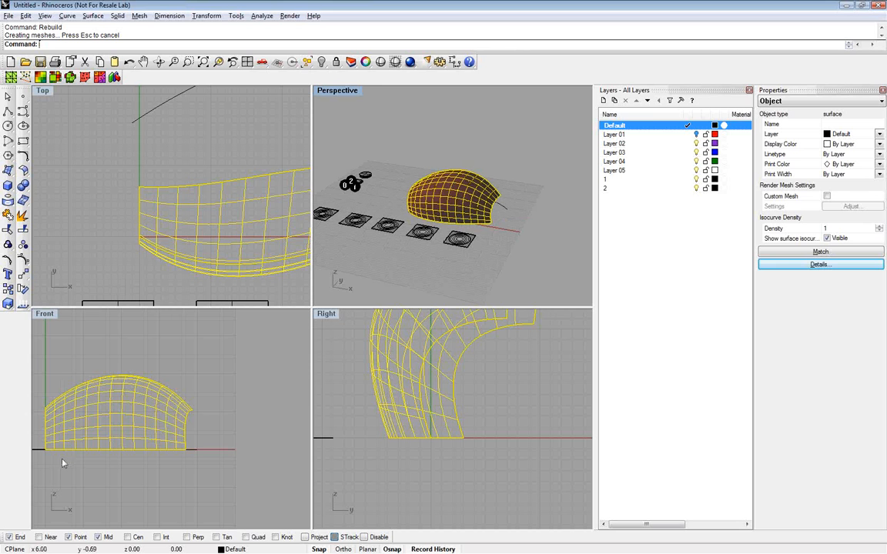
key(alt+Tab)
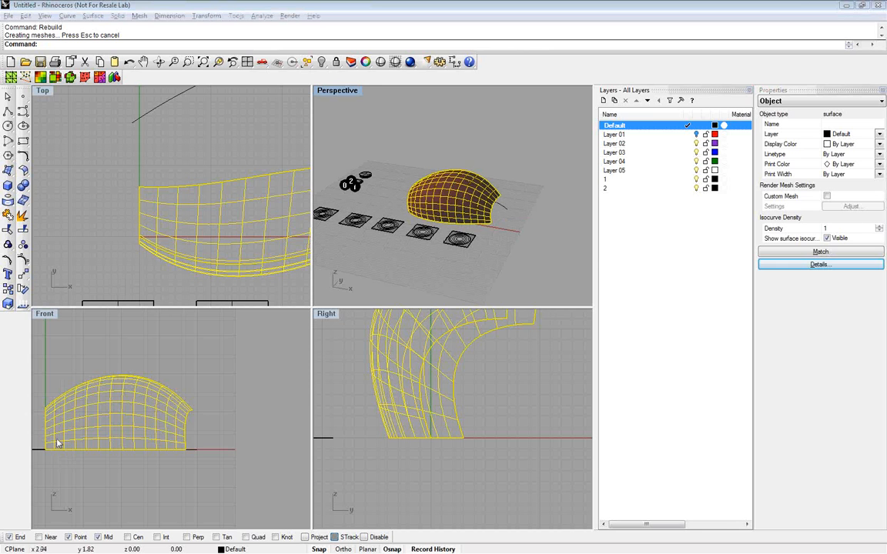
key(alt+Tab)
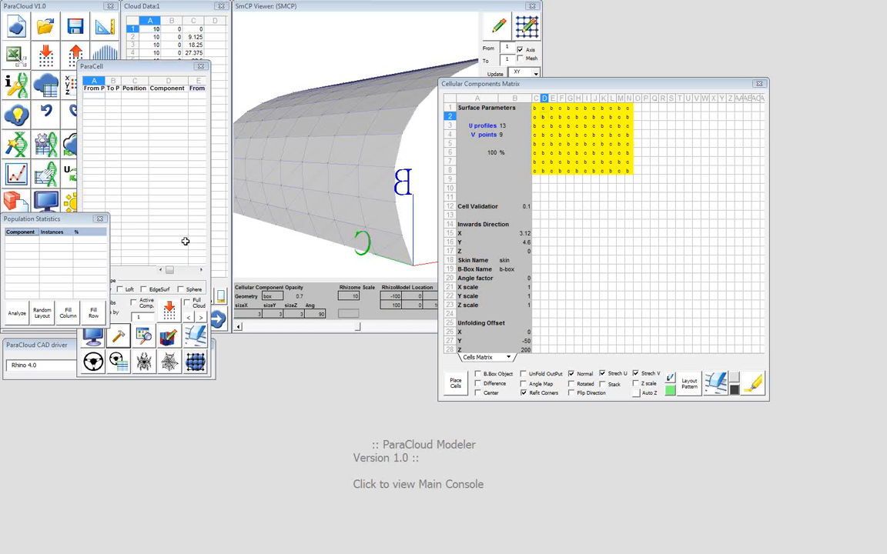
click(15, 31)
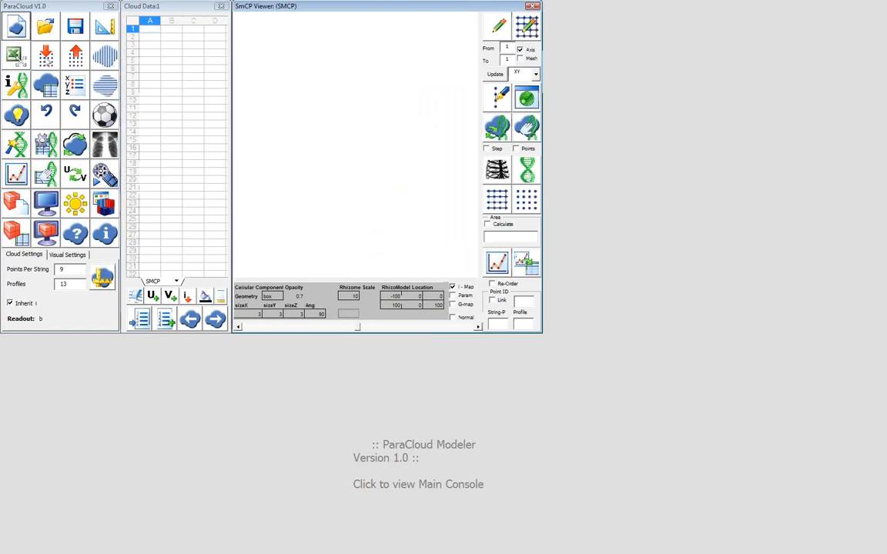
click(45, 57)
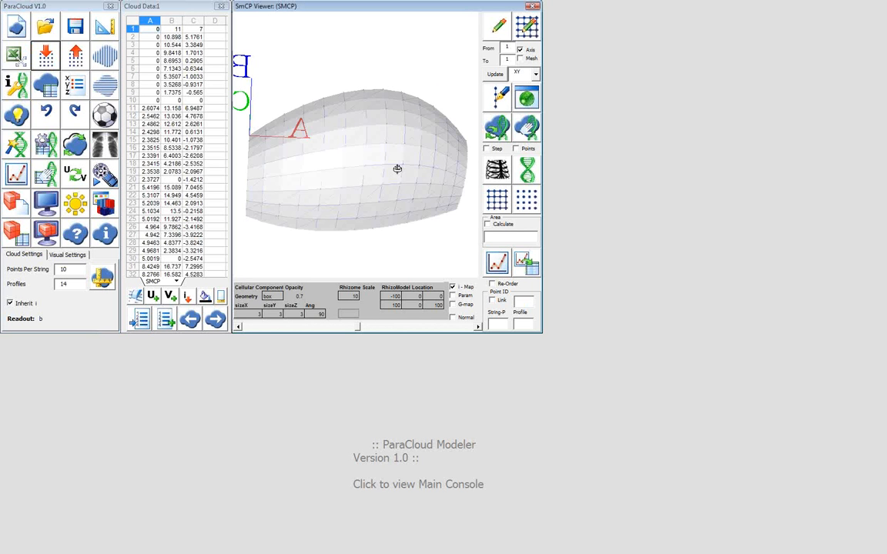
drag(398, 168, 380, 171)
Run the Solar Calculator on the point cloud and load its performance data into the Voxel Matrix
click(87, 212)
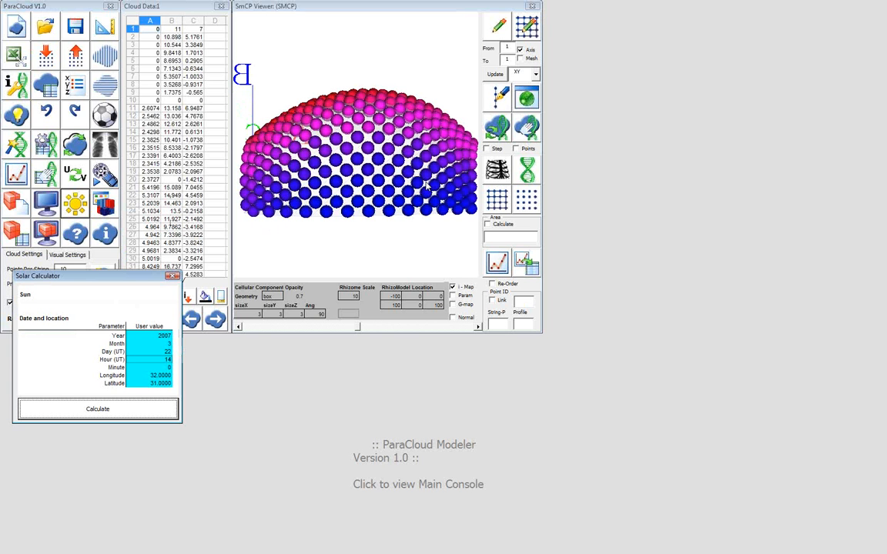
drag(426, 185, 351, 199)
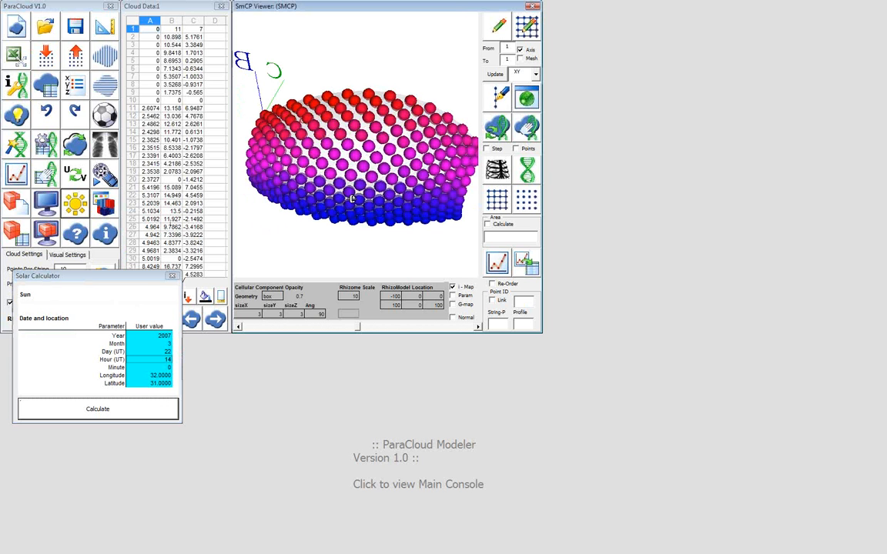
click(17, 114)
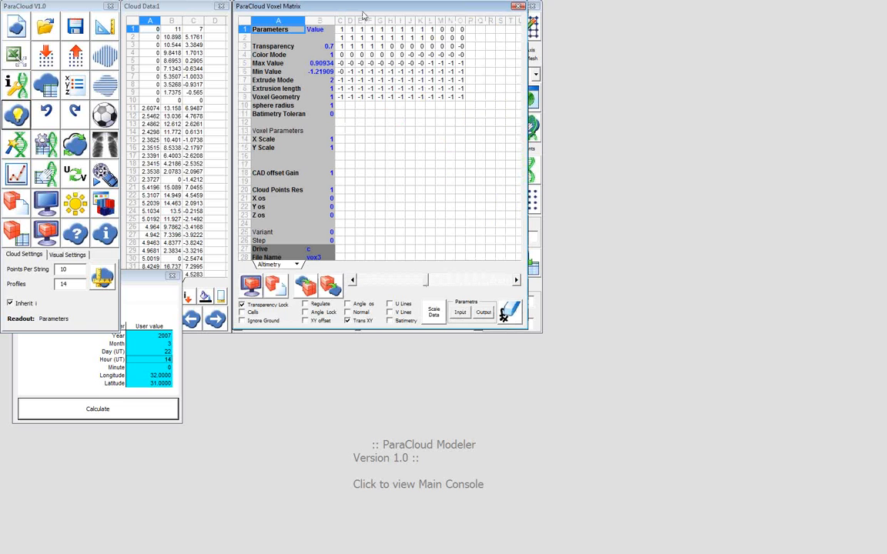
drag(363, 16, 422, 141)
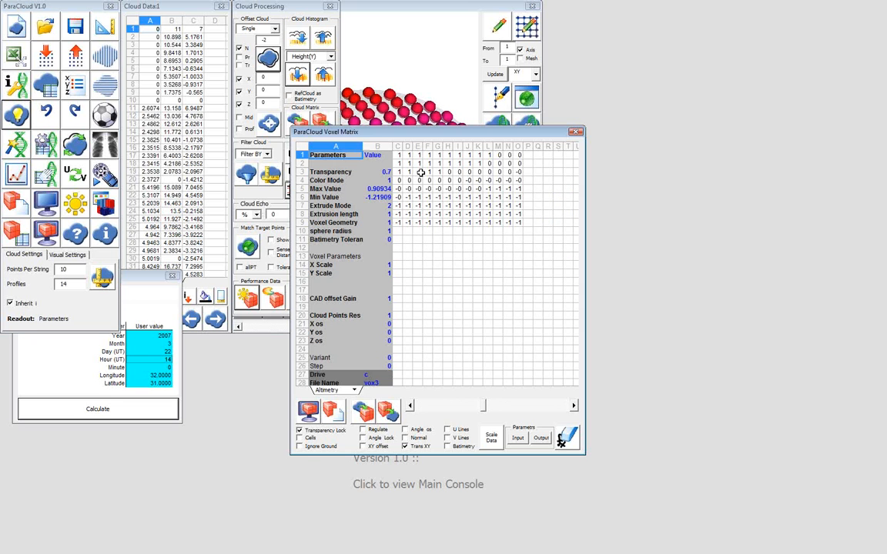
Scale the solar values in C1:O9 of the Voxel Matrix to the range 11 to 15 with no decimals
text(11)
key(Return)
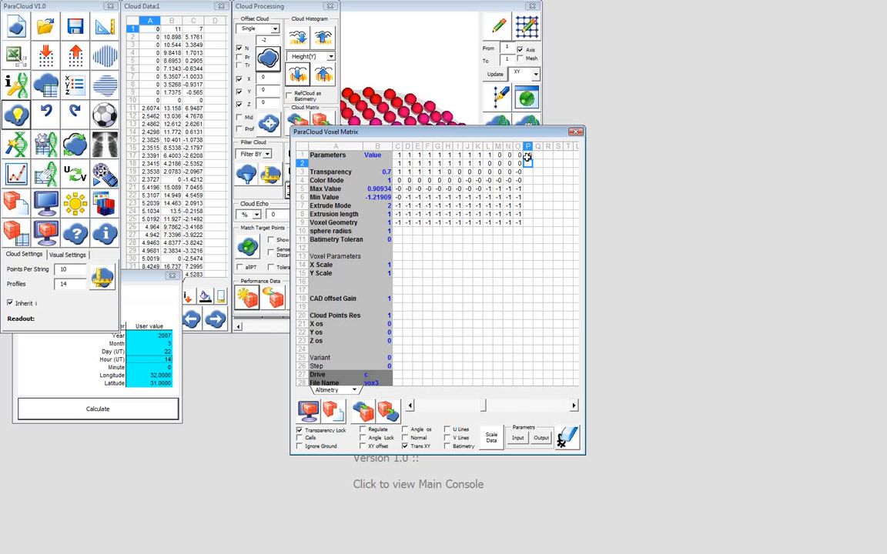
text(15)
key(Return)
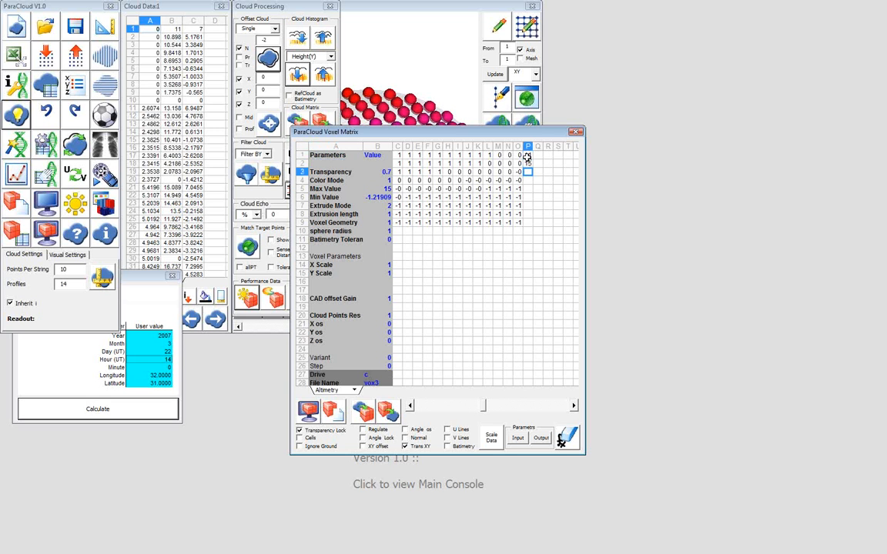
click(493, 438)
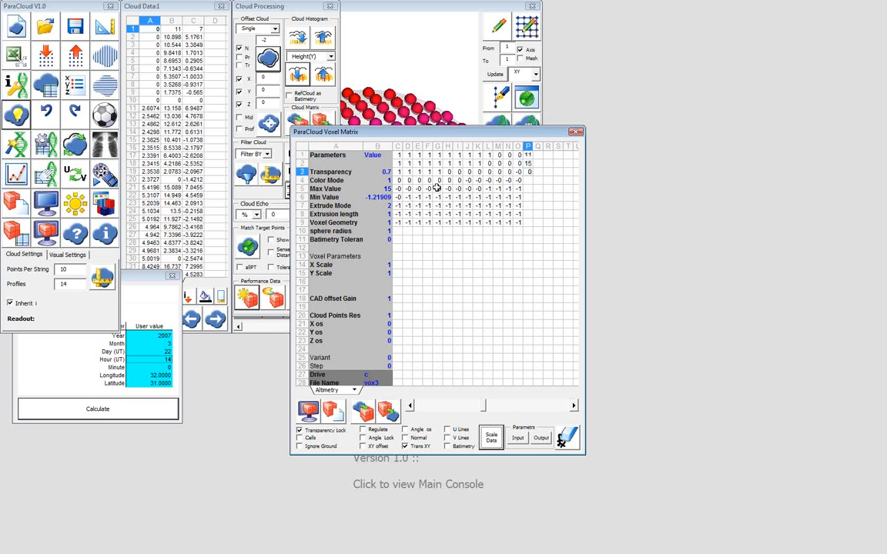
click(398, 154)
drag(397, 155, 518, 222)
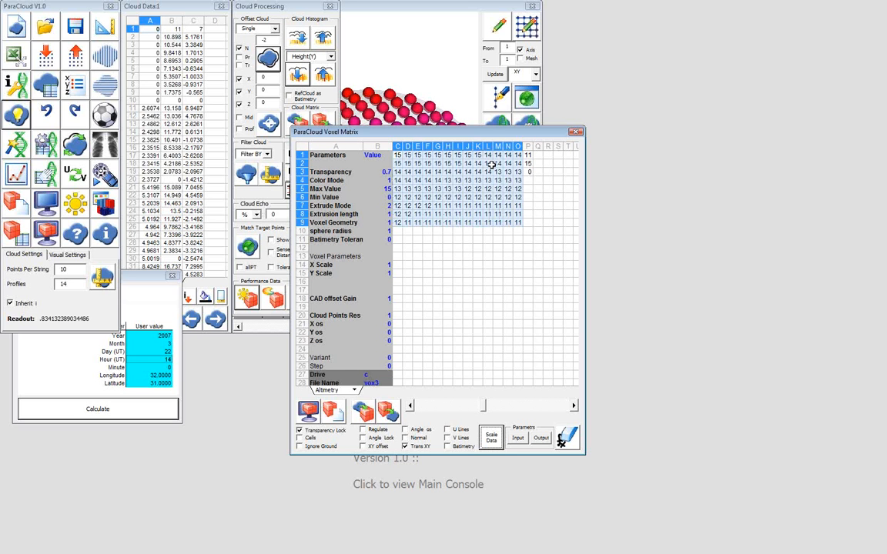
Open the Cellular Components Matrix, highlight its usable cell range and place it beside the Voxel Matrix
click(105, 208)
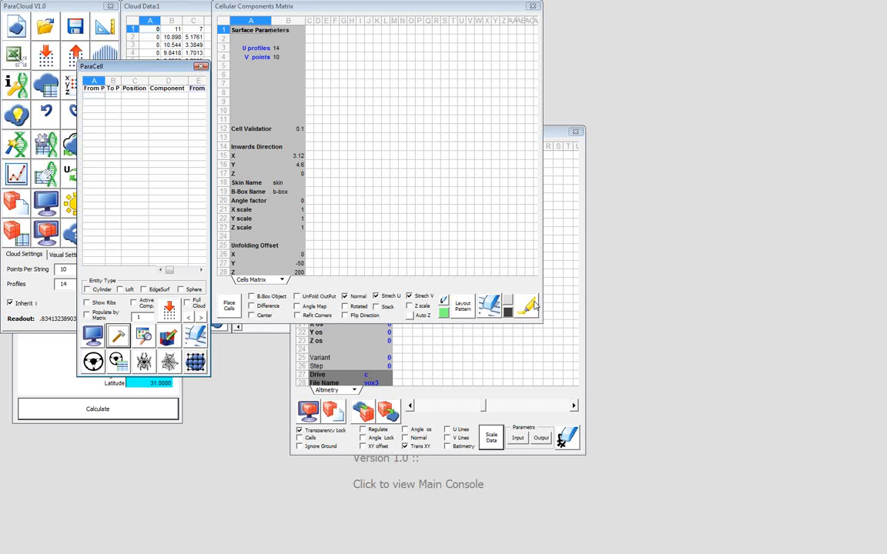
click(529, 306)
drag(326, 9, 605, 18)
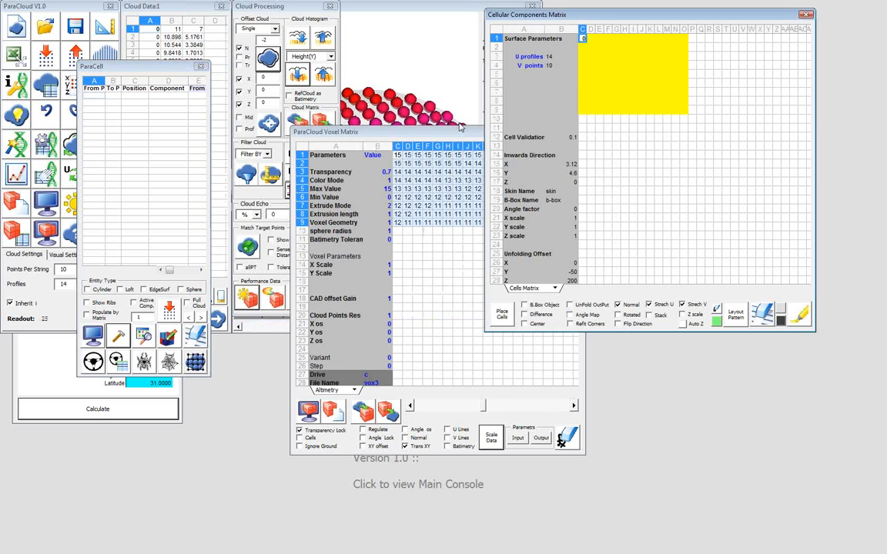
Copy the scaled values C1:O9 from the Voxel Matrix into the Cellular Components Matrix starting at cell C1
drag(397, 154, 517, 222)
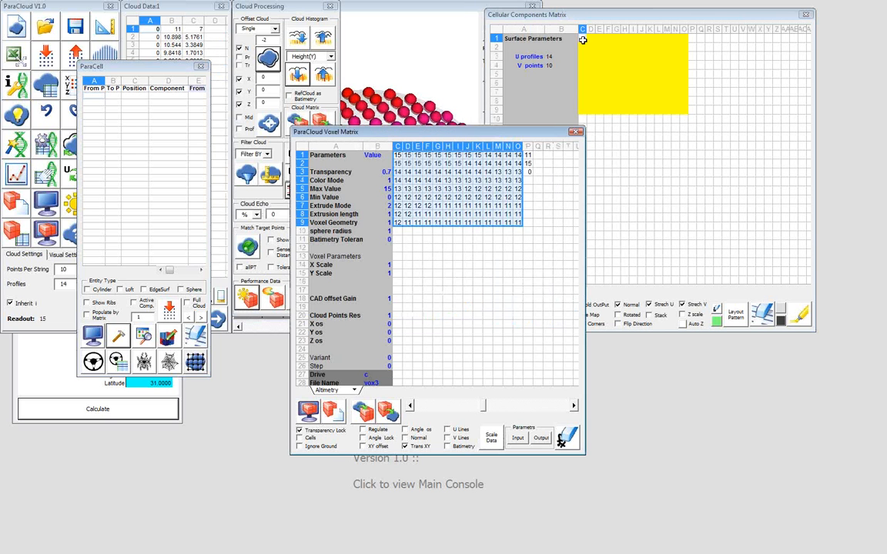
click(583, 39)
key(ctrl+v)
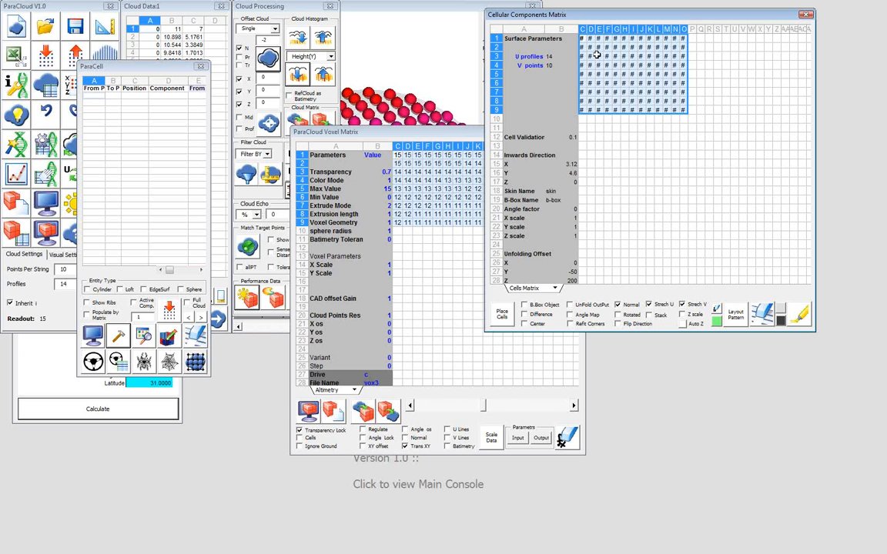
Set the font size of the pasted values C1:O9 in the Cellular Components Matrix to 8 and deselect the range
right_click(598, 57)
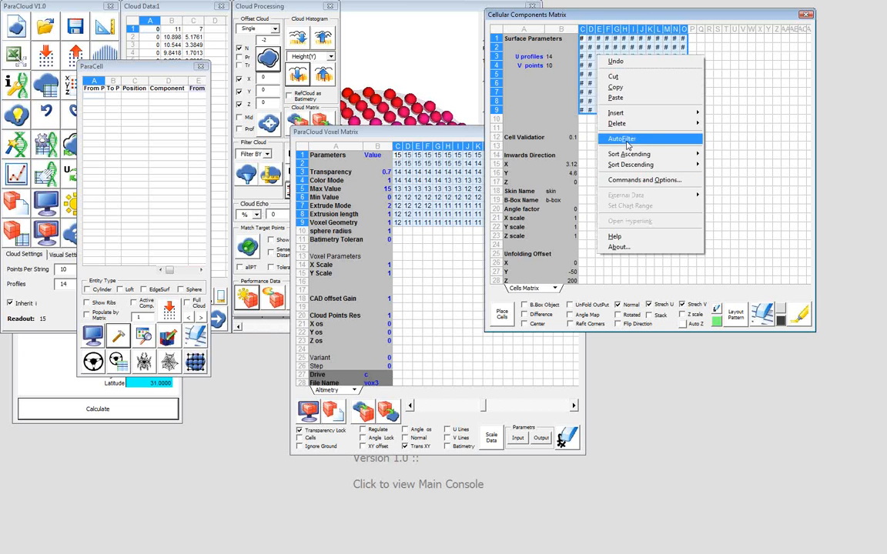
click(640, 181)
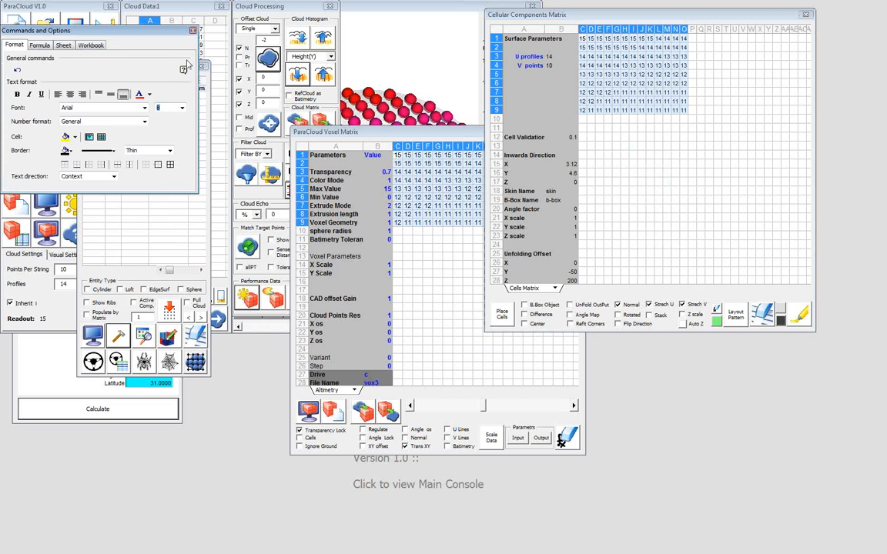
click(193, 33)
click(659, 137)
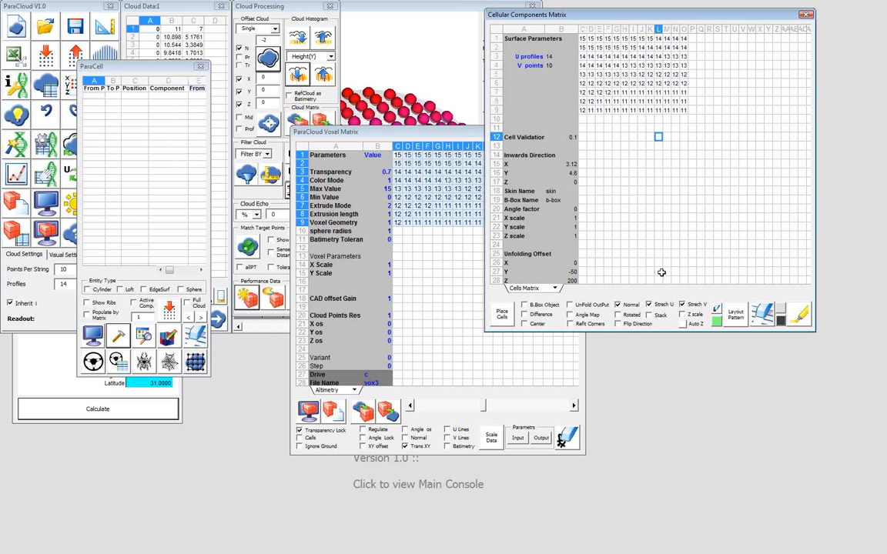
Enable Refit Corners in the Cellular Components Matrix and place the cells on the Rhino surface
click(590, 325)
click(504, 318)
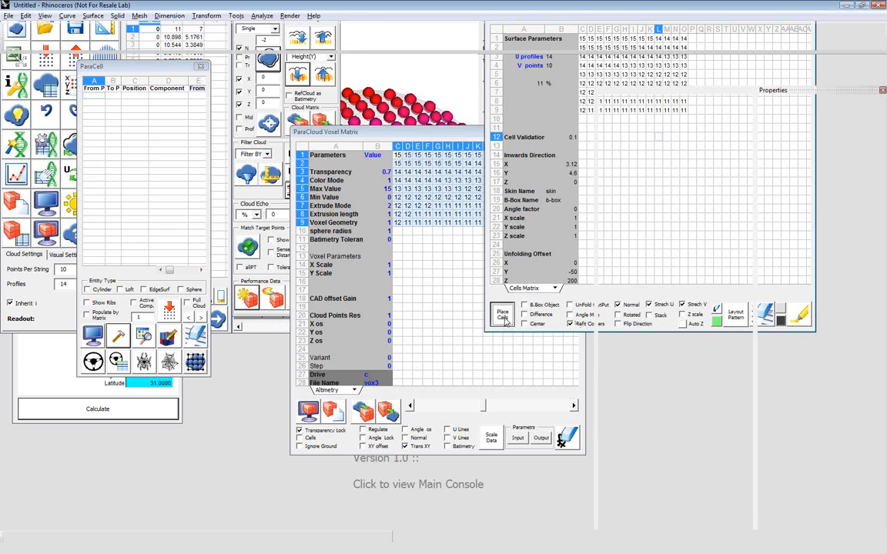
In Rhino, hide the selected base surface underneath the panels being placed
scroll(410, 188, up, 5)
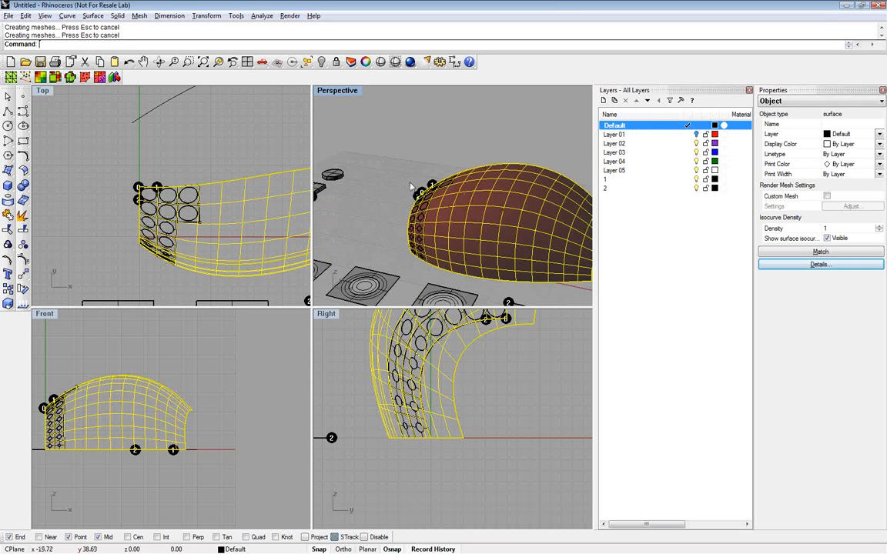
scroll(438, 229, up, 3)
right_drag(438, 229, 469, 279)
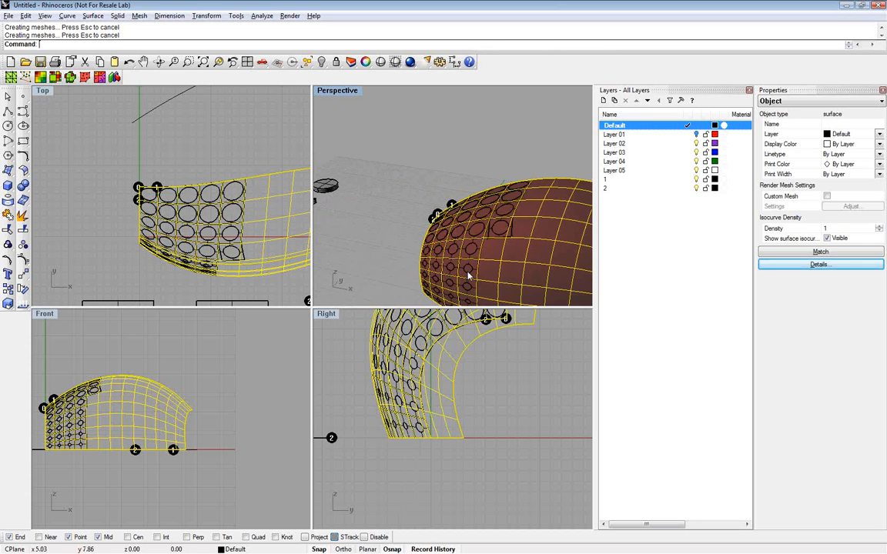
click(322, 63)
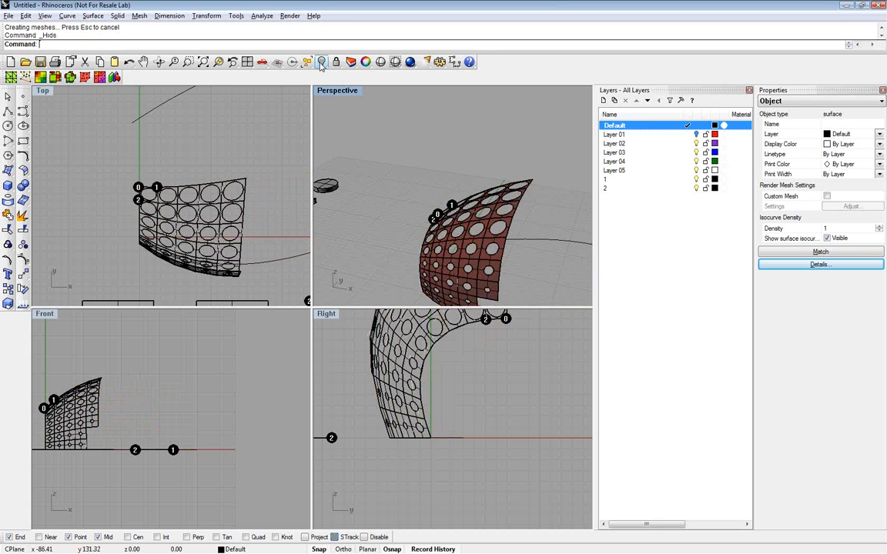
right_drag(433, 206, 529, 261)
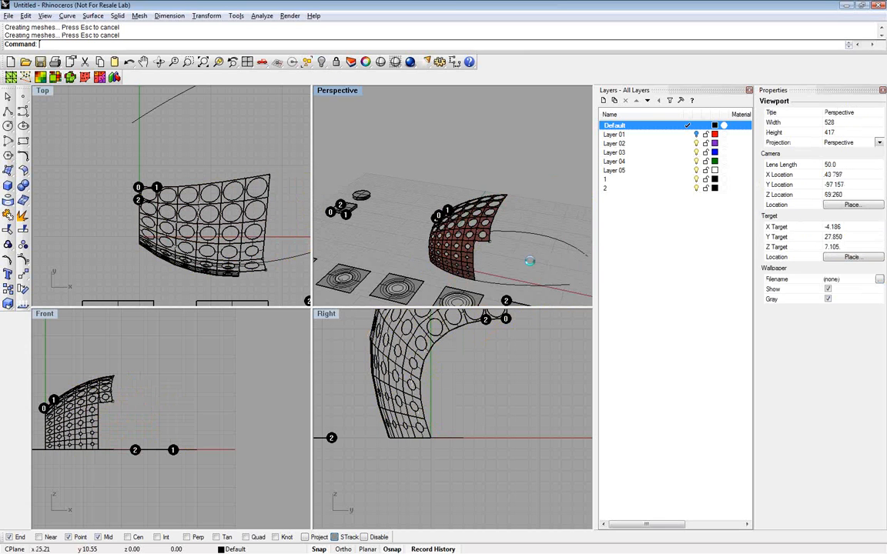
Maximize the Perspective viewport and examine how the opening sizes are distributed over the populated dome from several angles
scroll(530, 262, up, 2)
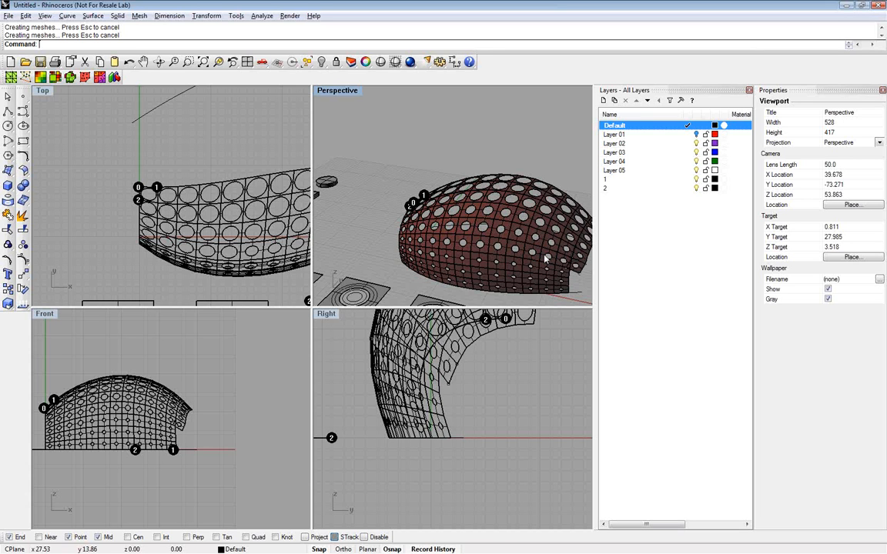
double_click(343, 92)
right_drag(358, 309, 382, 324)
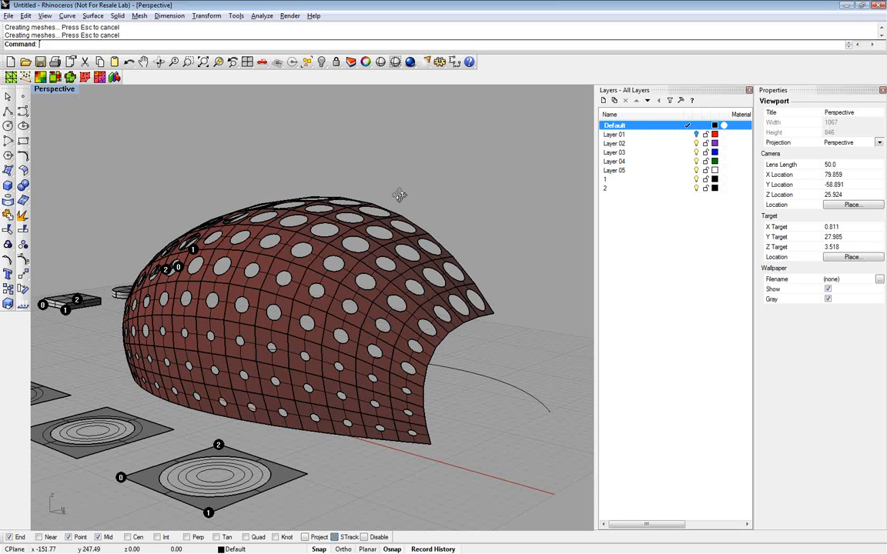
right_drag(399, 194, 413, 208)
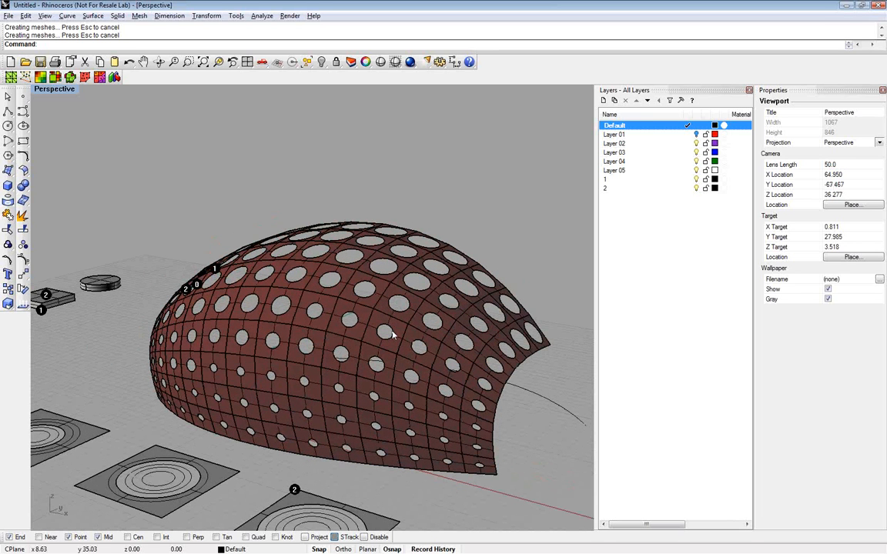
scroll(352, 241, down, 3)
mouse_move(353, 241)
right_down()
mouse_move(381, 247)
mouse_move(344, 233)
right_up()
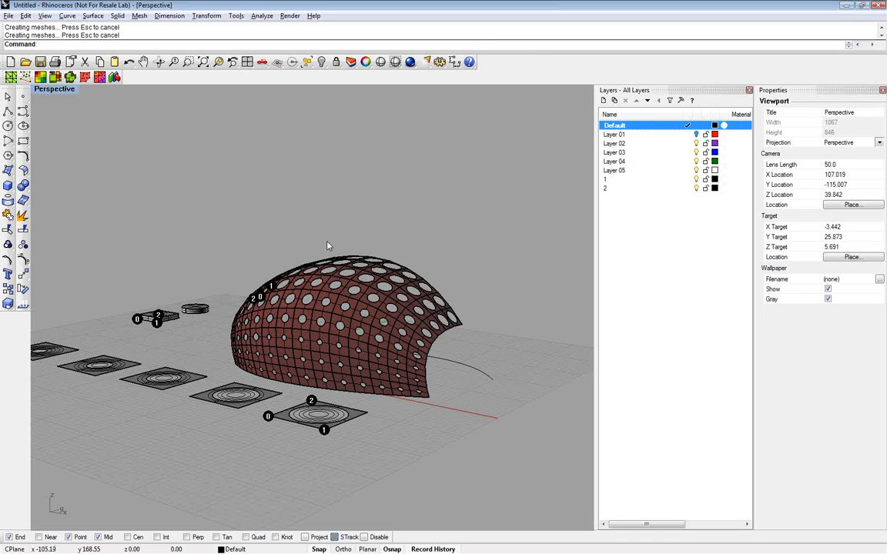
right_drag(313, 235, 290, 247)
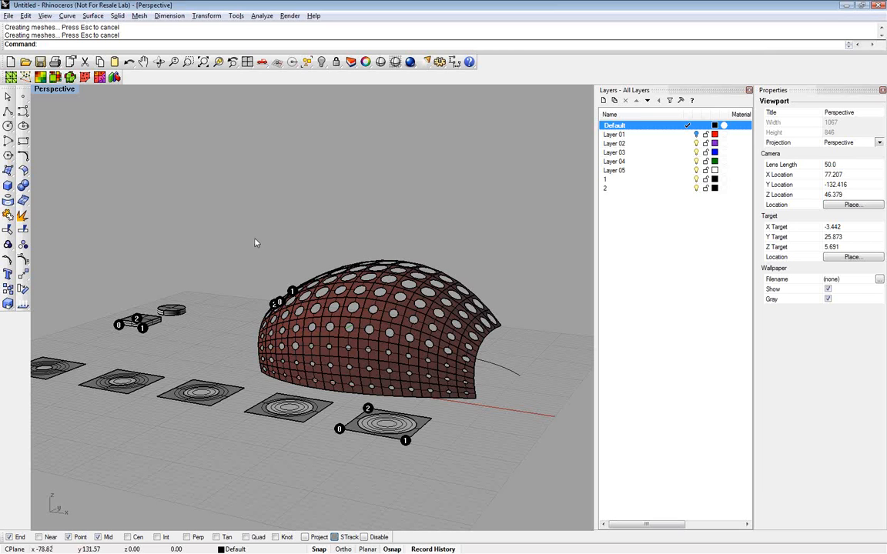
Delete the placed panels and construction curves on the dome, restore the hidden base surface and select it
drag(246, 227, 563, 418)
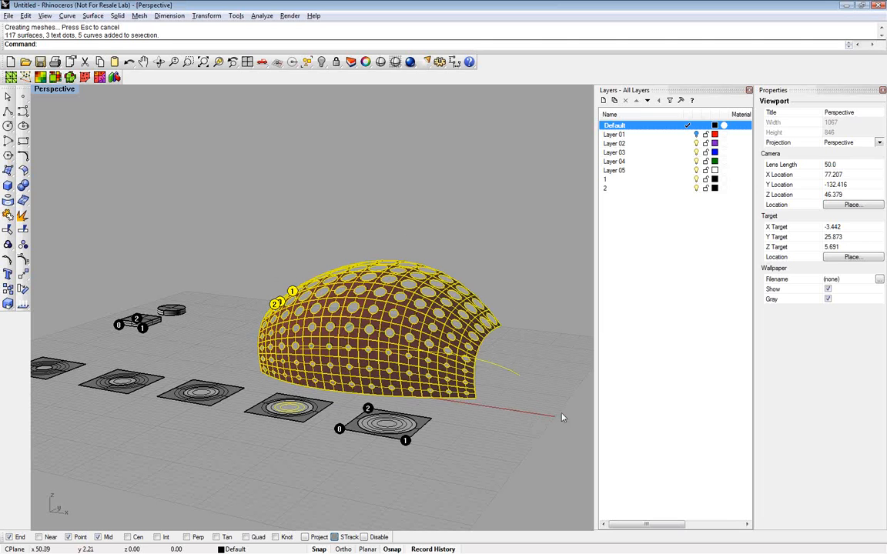
key(Delete)
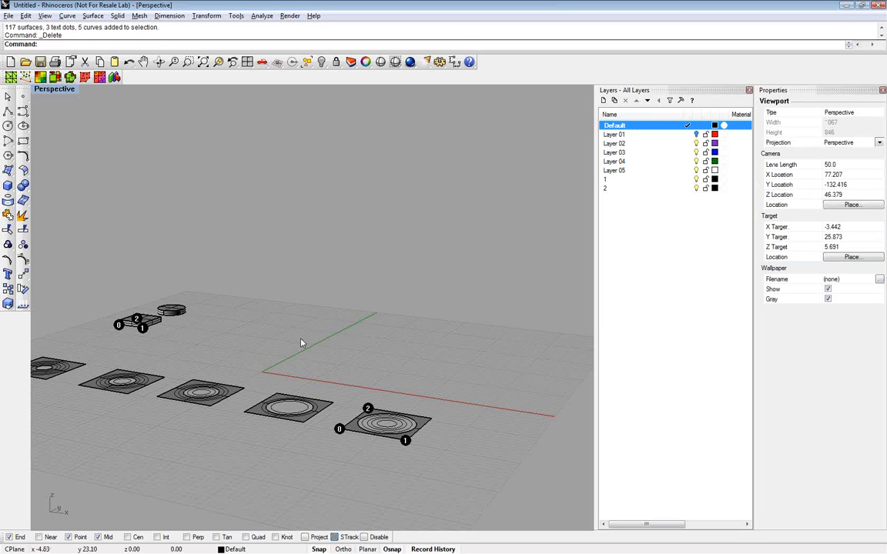
scroll(301, 341, down, 3)
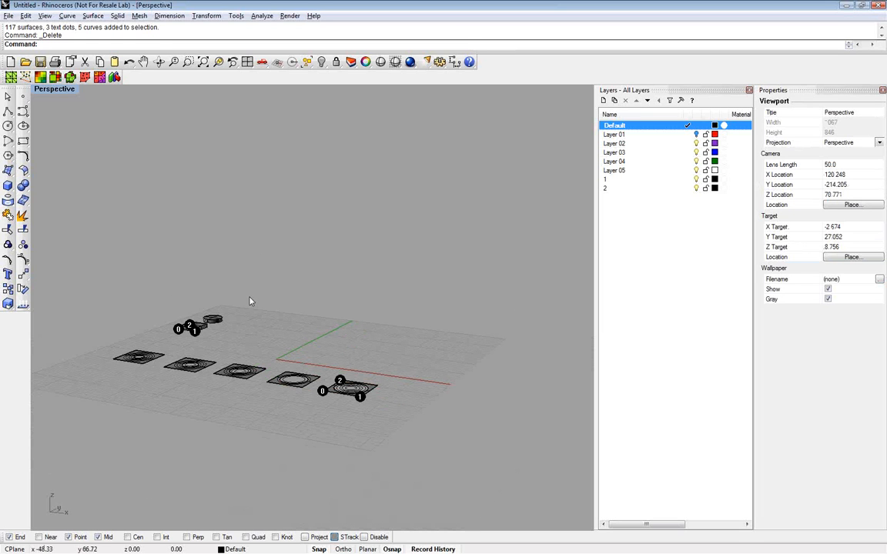
click(321, 63)
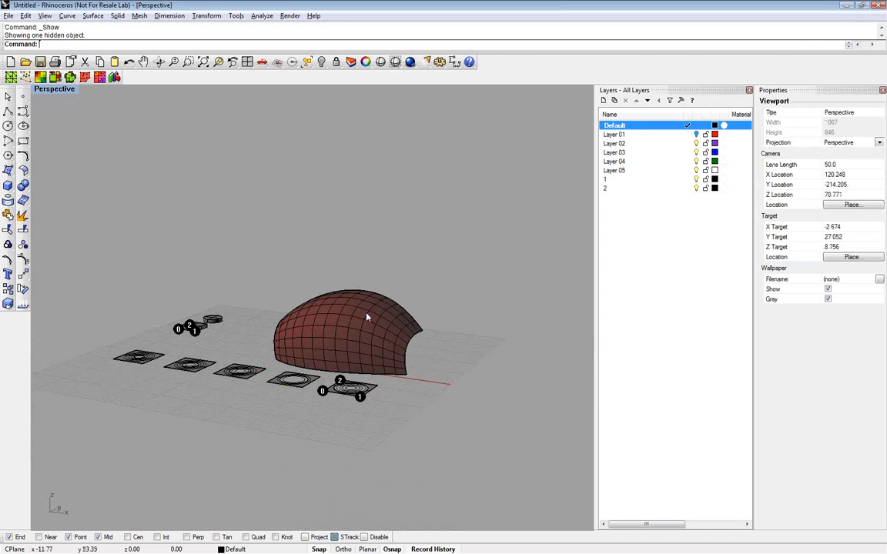
click(368, 317)
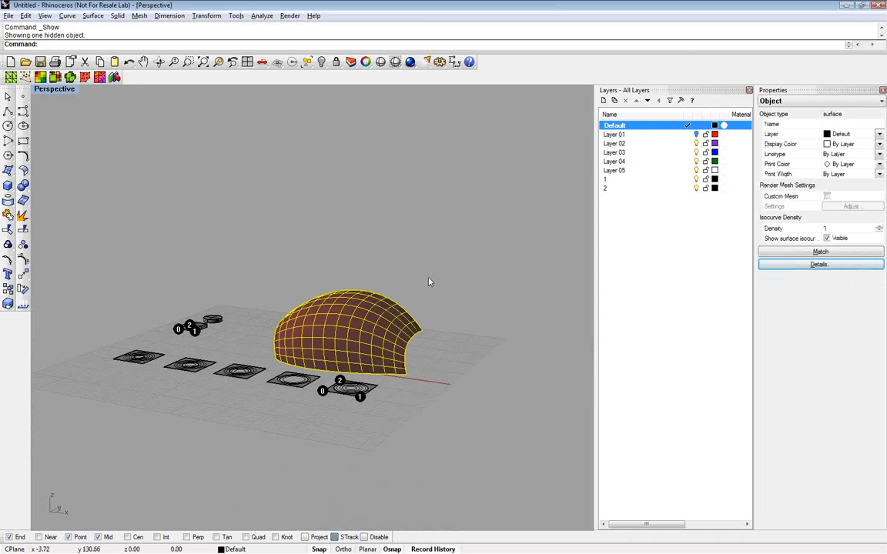
right_drag(430, 282, 416, 297)
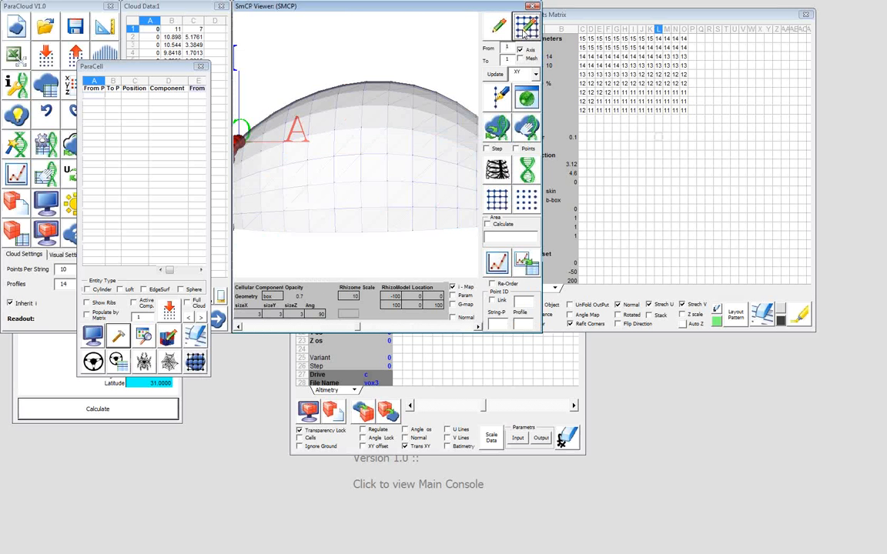
Switch to ParaCloud, color alternate profiles red in the Cloud Data sheet and select the second profile's points A11:C20
drag(308, 200, 206, 51)
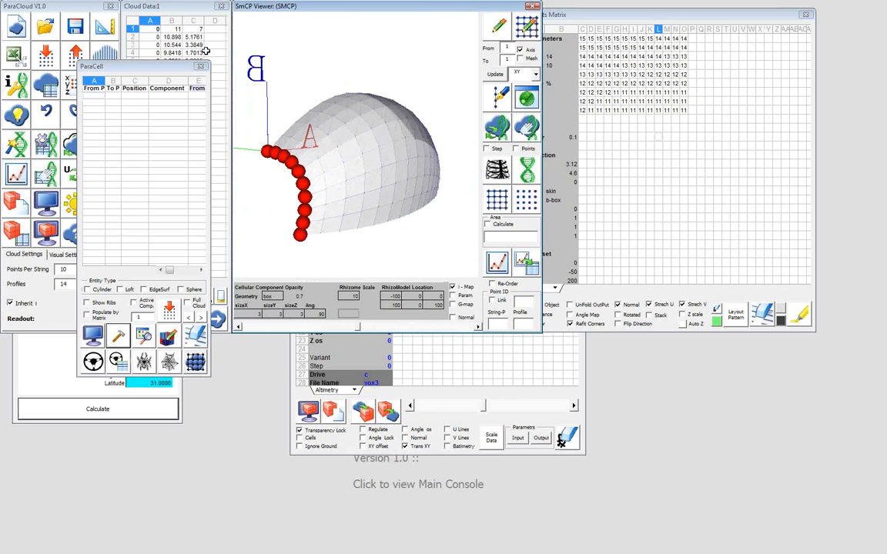
click(195, 15)
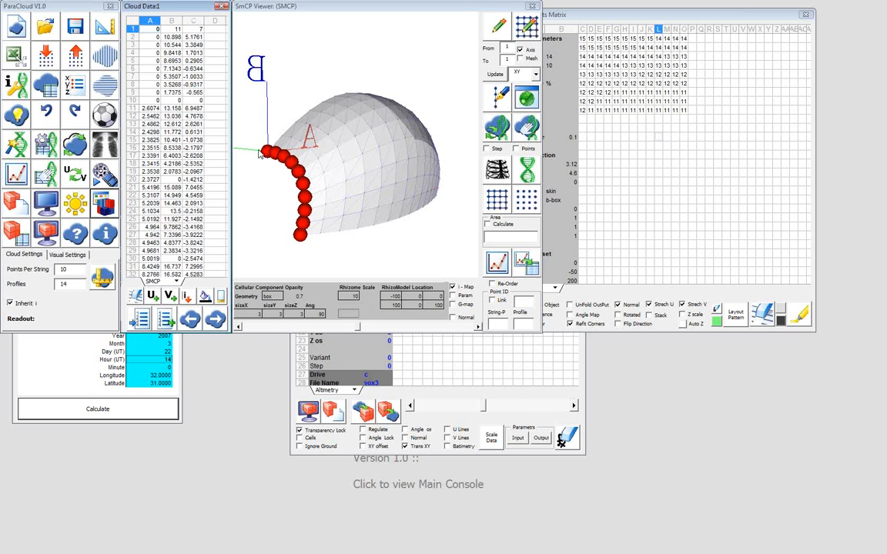
drag(266, 156, 258, 102)
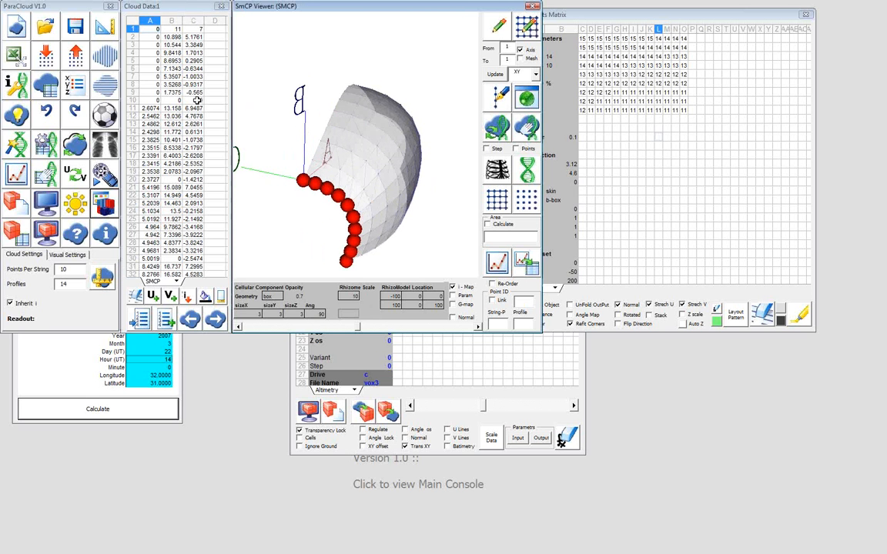
click(205, 299)
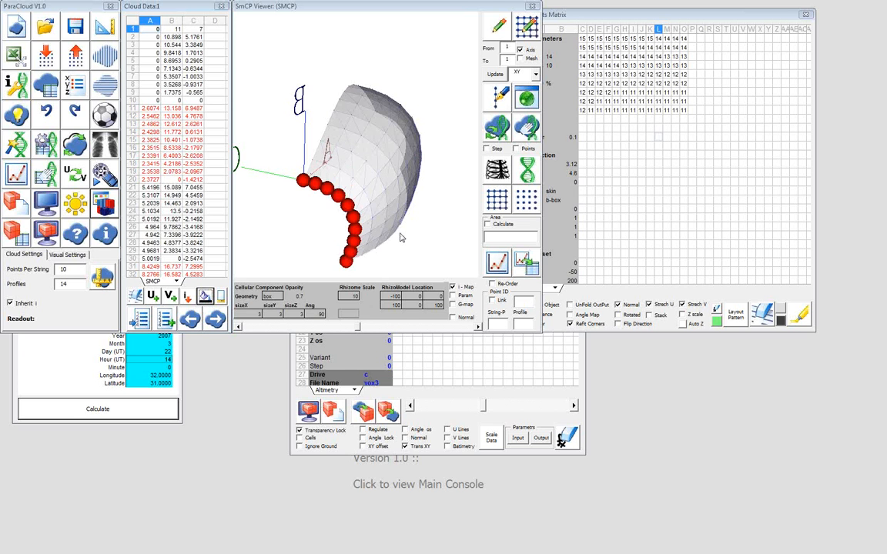
drag(401, 237, 357, 231)
click(148, 110)
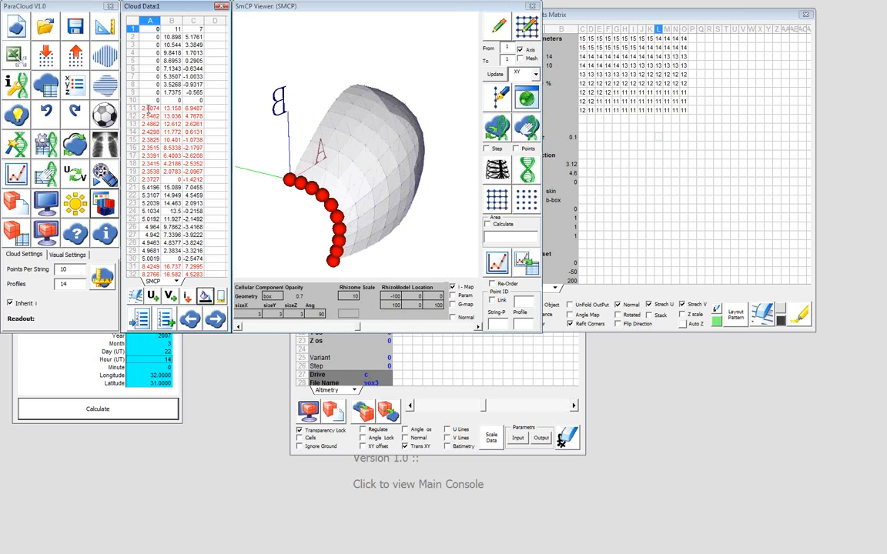
drag(149, 110, 193, 179)
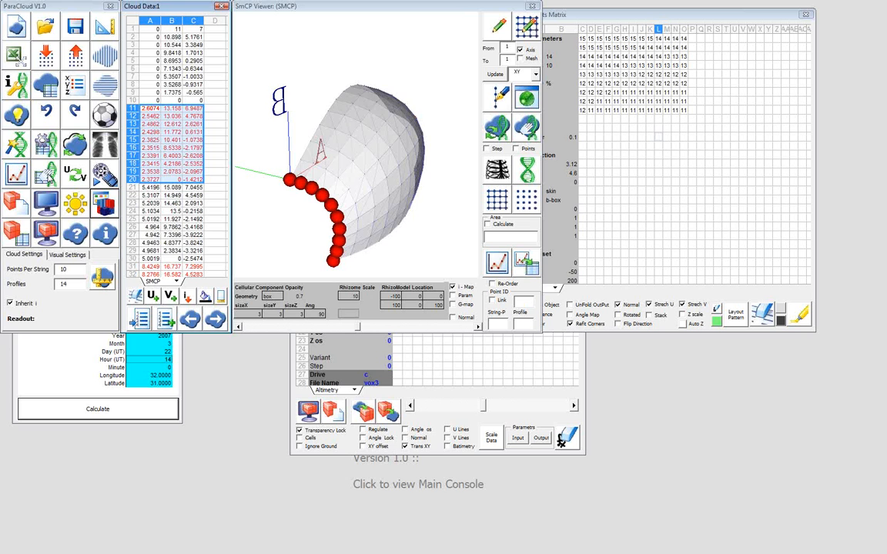
Open the Deformations DNA table, fill its steps by profiles, widen it to show all 14 and move it aside
click(47, 176)
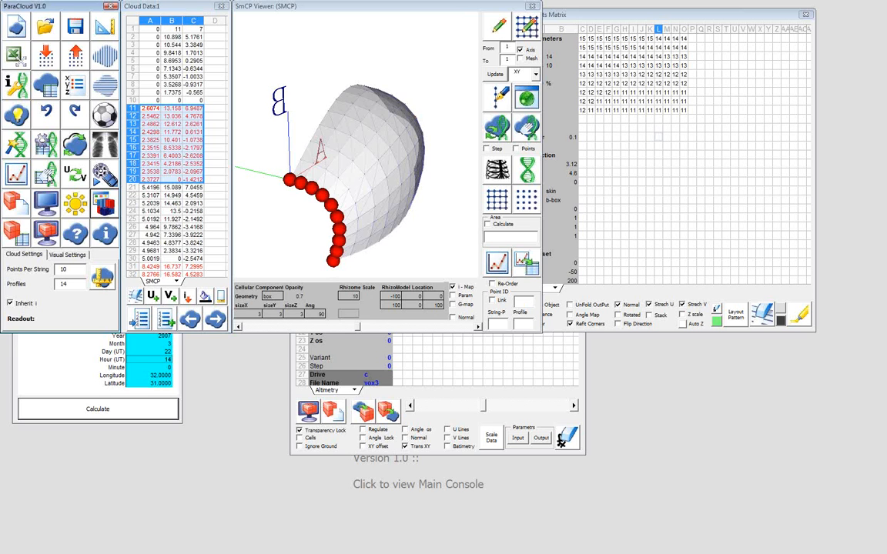
drag(243, 101, 147, 139)
click(206, 187)
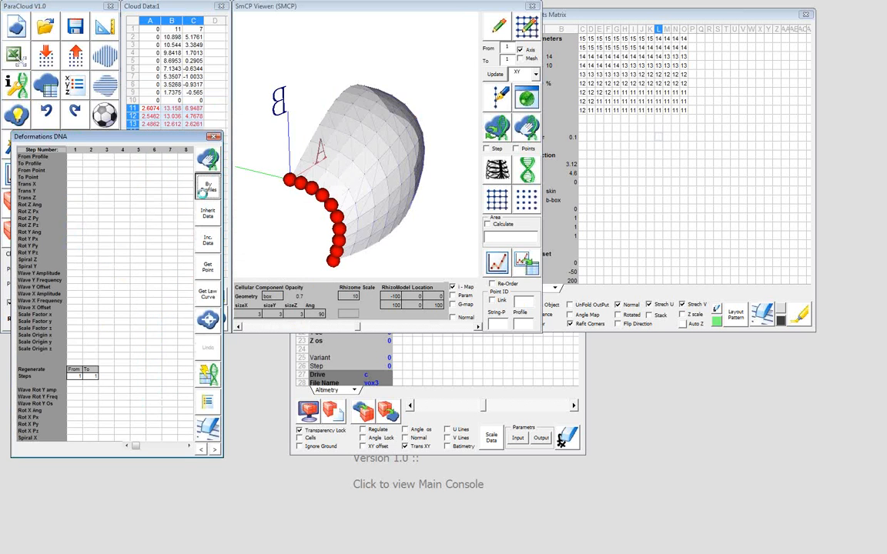
click(216, 450)
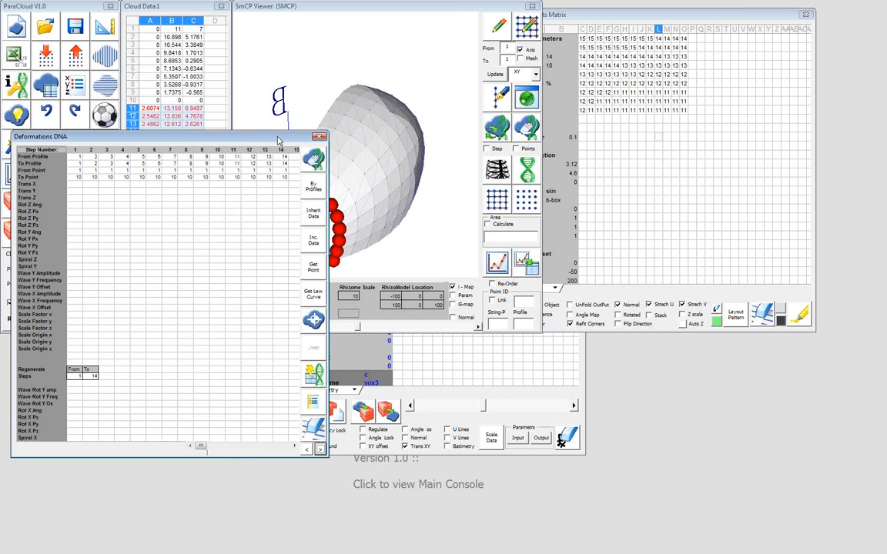
drag(279, 141, 293, 160)
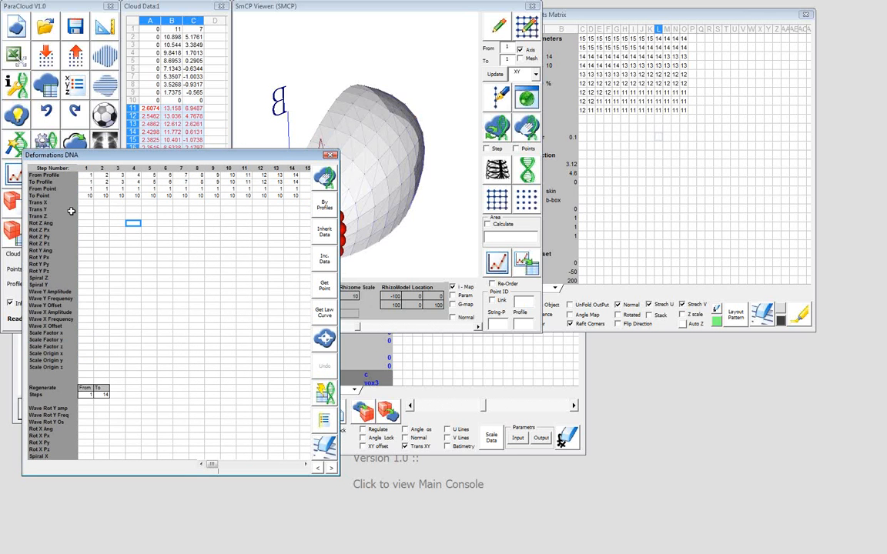
Assign the value 1 to the first profile's points in D1:D10 of Cloud Data and redraw the cloud in the viewer
click(214, 31)
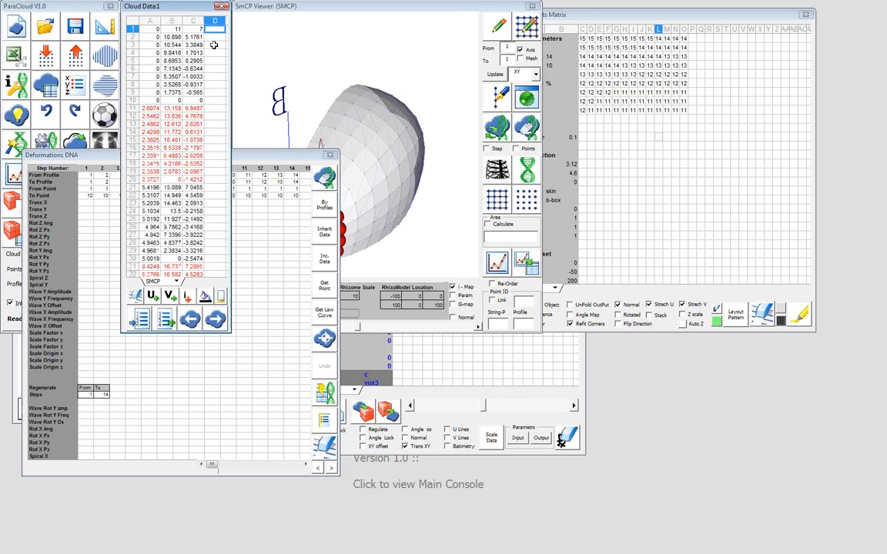
text(1)
click(189, 301)
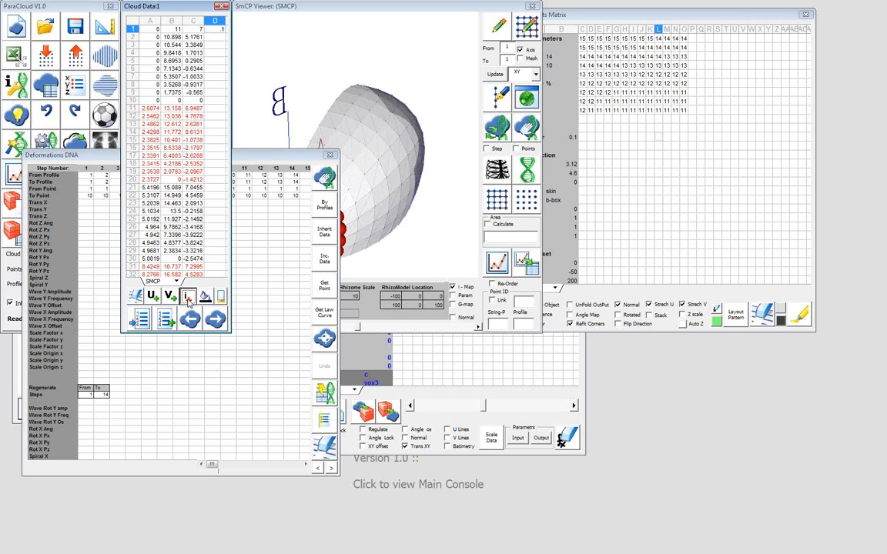
click(218, 101)
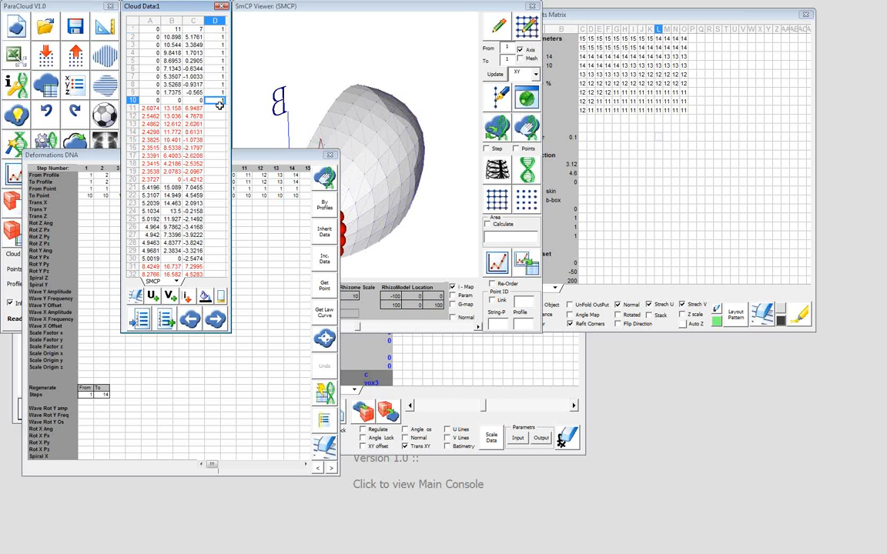
text(1)
click(530, 30)
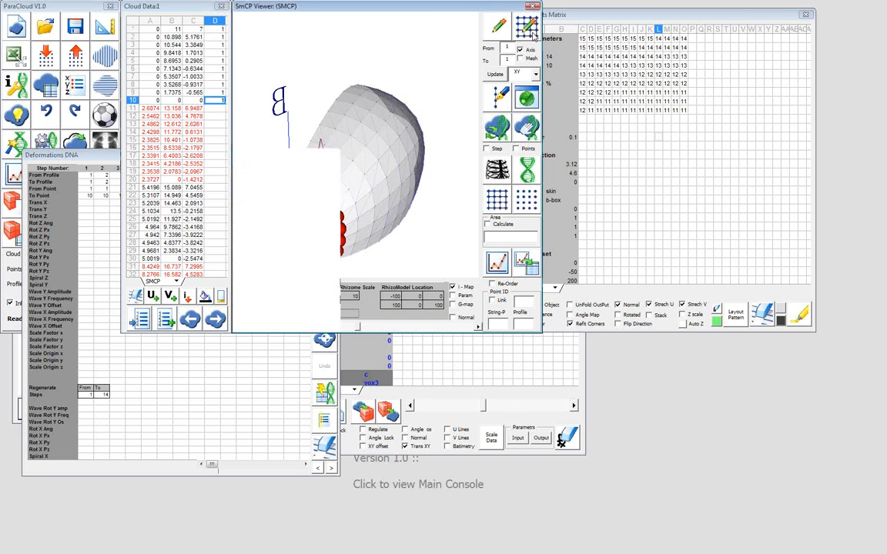
drag(350, 163, 301, 151)
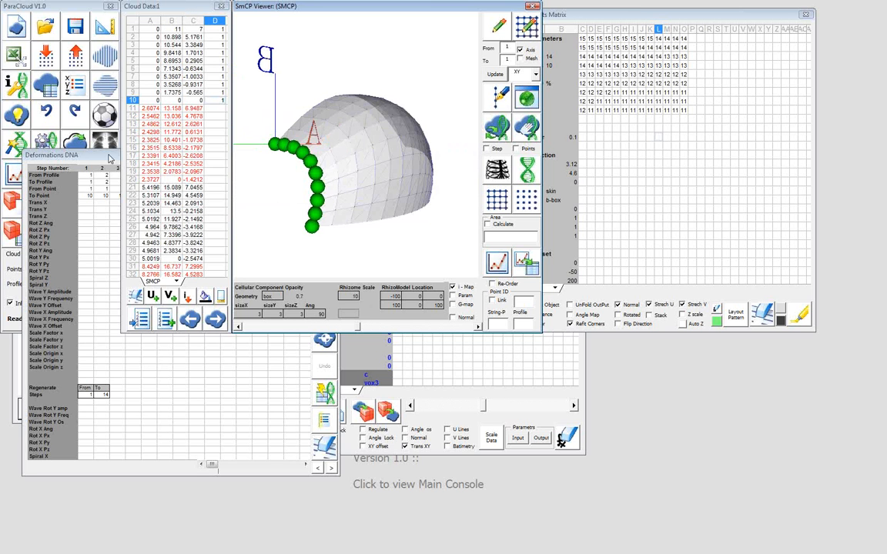
Move the Deformations DNA table clear of the viewer and examine the marked first profile of the cloud
click(101, 154)
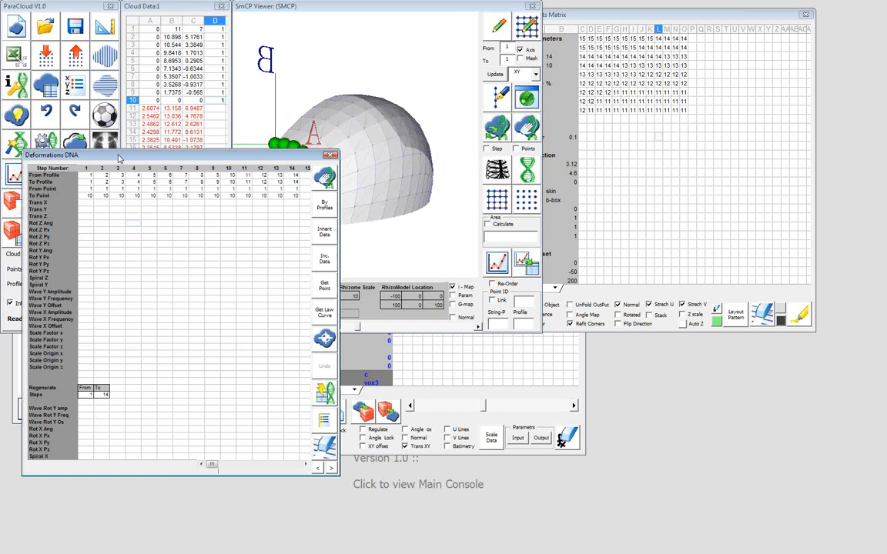
drag(119, 158, 115, 252)
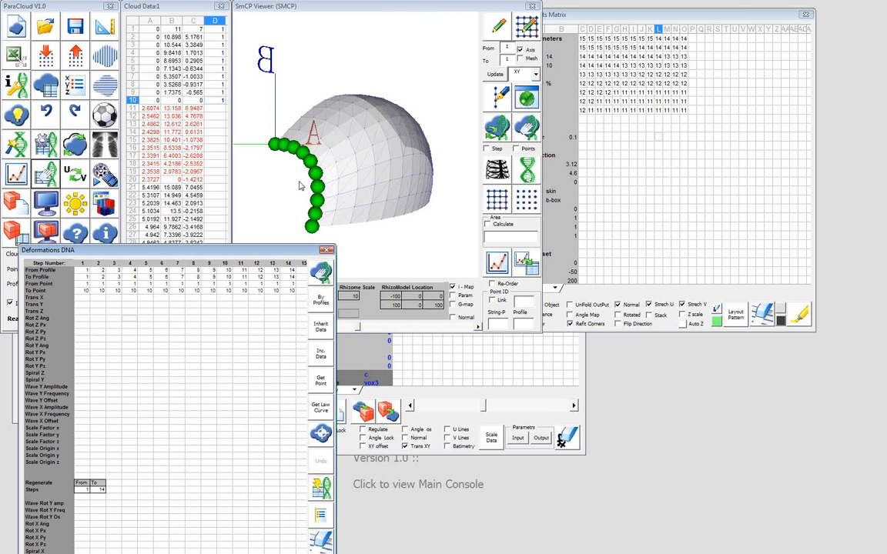
drag(301, 185, 320, 178)
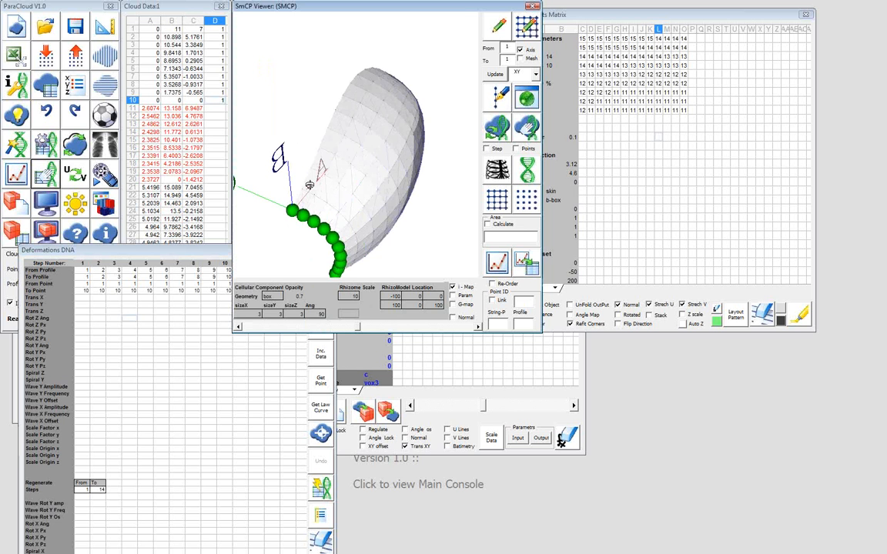
drag(309, 185, 200, 235)
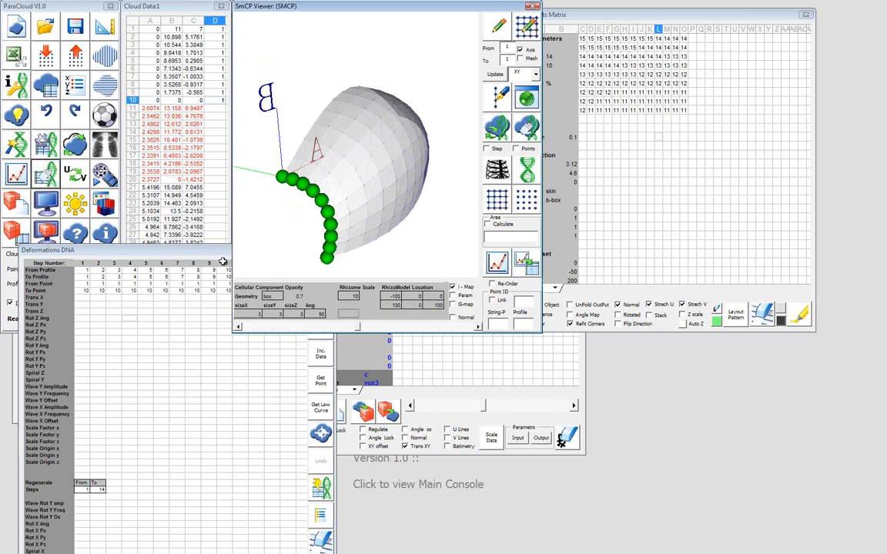
click(137, 256)
drag(137, 257, 136, 218)
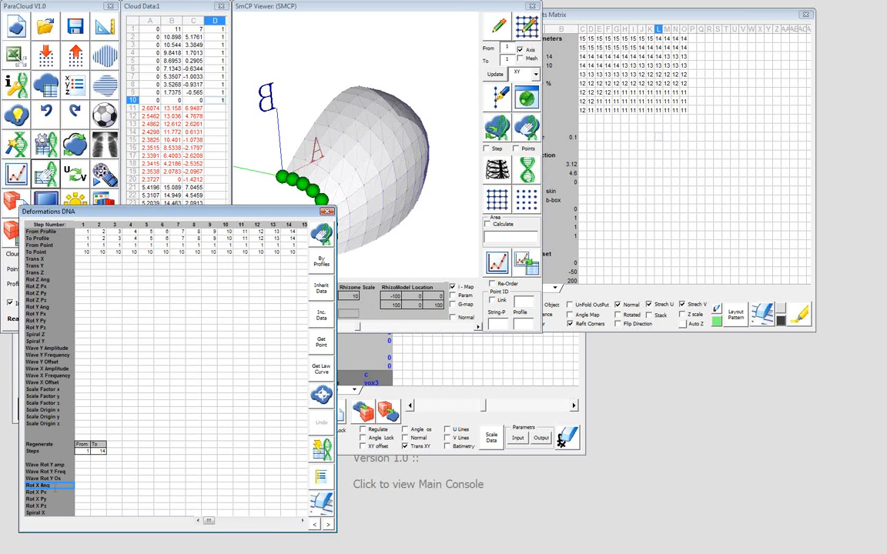
Set Rot X Ang to 0 for step 1 and 10 for step 2, and inherit the alternating pattern across all 14 steps
click(82, 486)
text(10)
click(91, 484)
text(10)
click(321, 288)
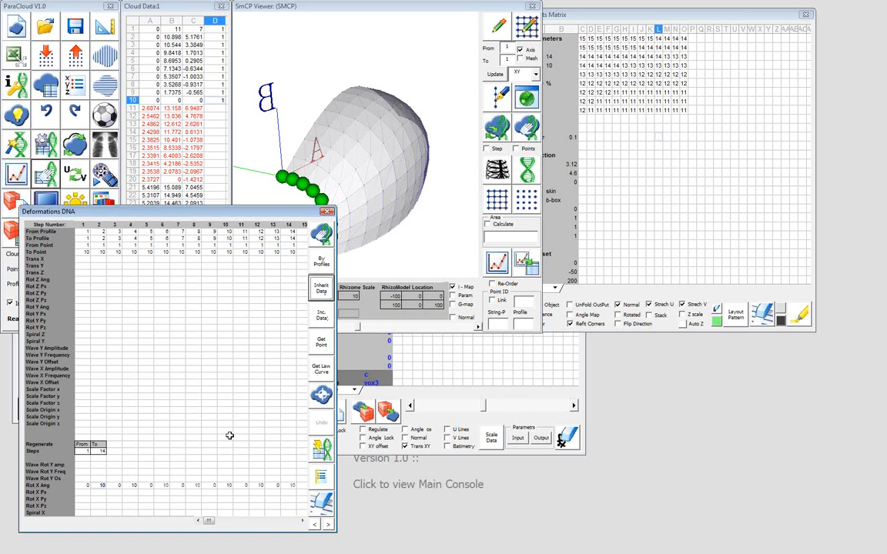
Fill step 1's Rot X Px, Py and Pz from the 0, 0, 0 cloud point and inherit them across all steps
click(83, 492)
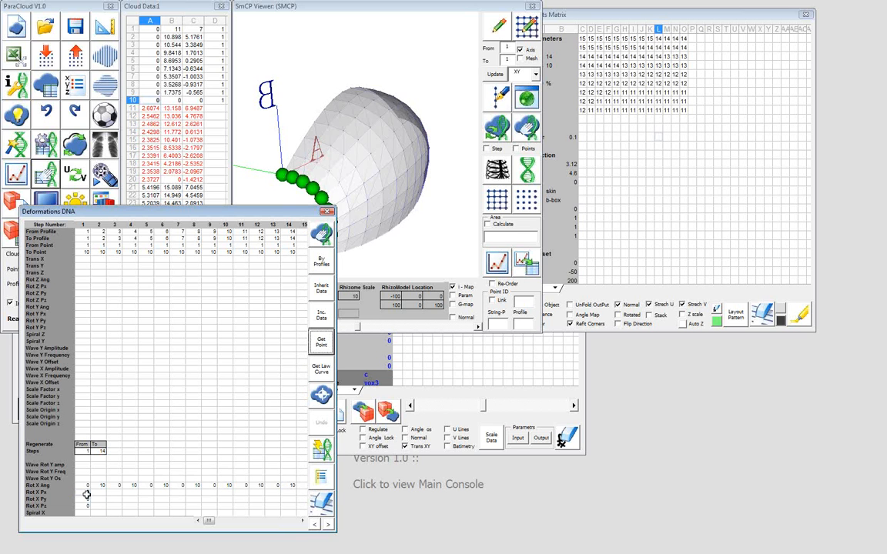
drag(87, 493, 86, 505)
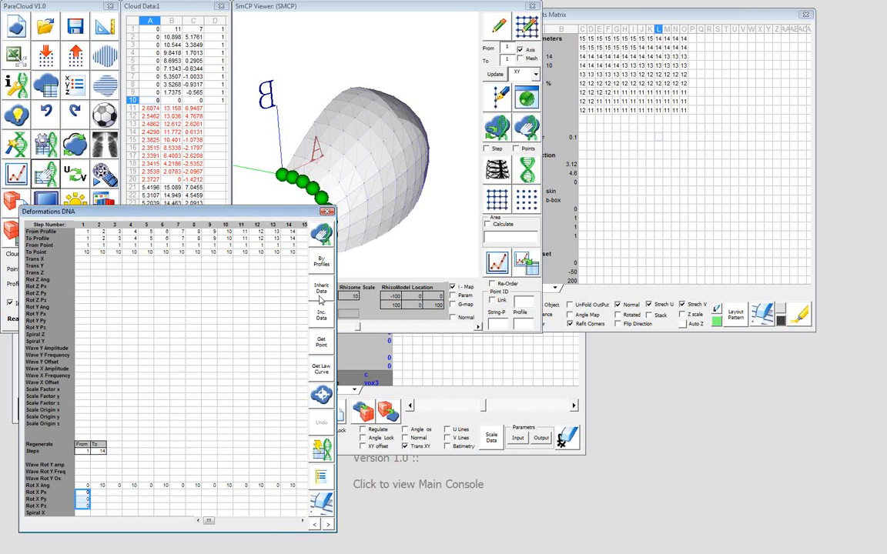
click(328, 293)
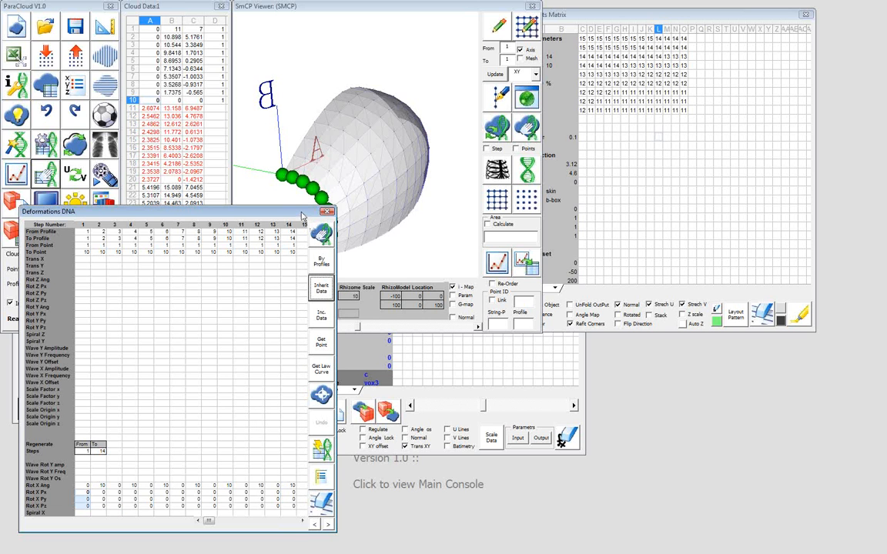
Apply the X-rotation deformation to the point cloud twice and view the corrugated result in the viewer
drag(302, 216, 299, 215)
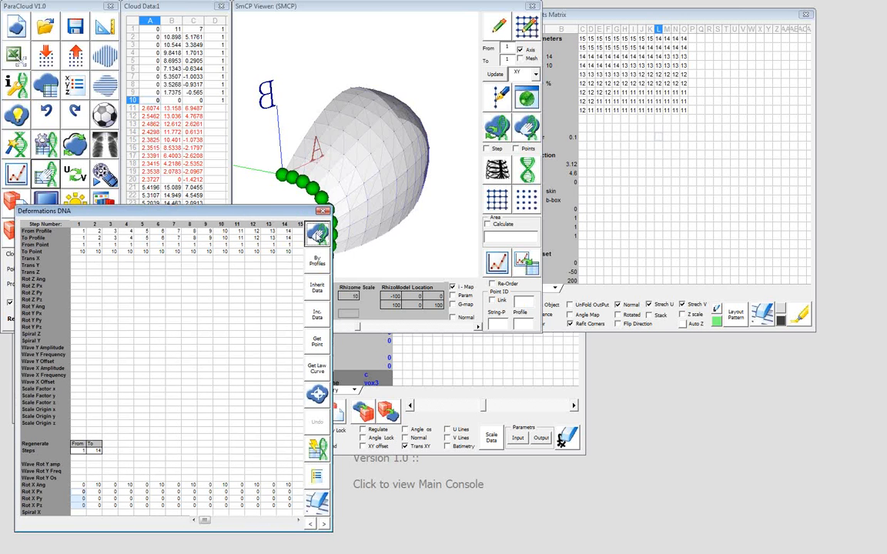
click(316, 234)
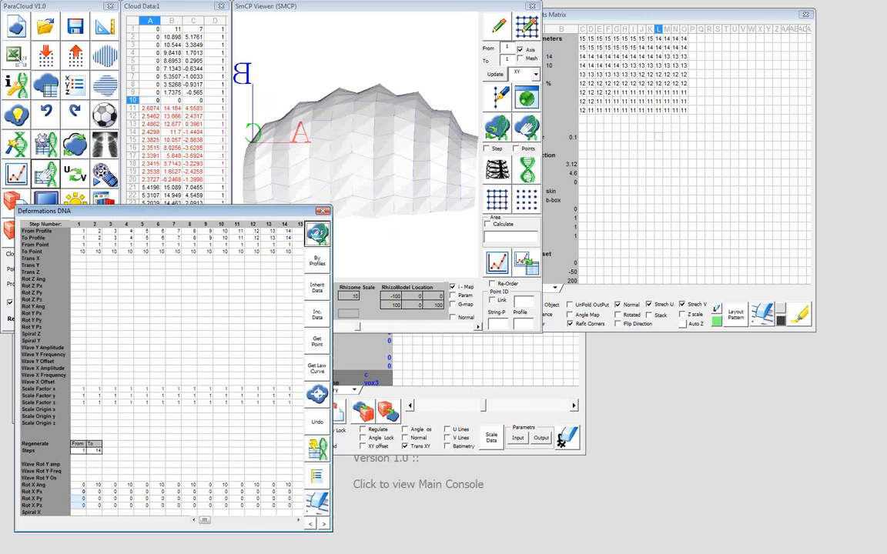
click(317, 235)
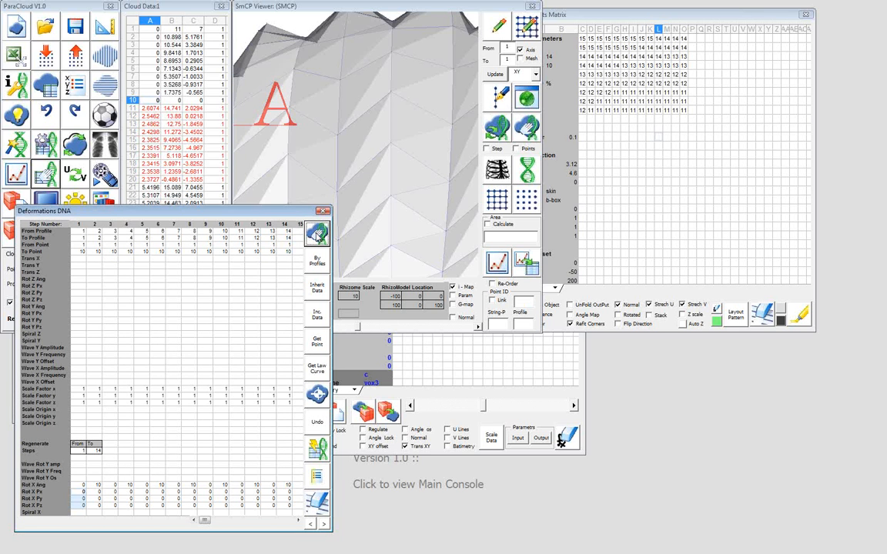
drag(368, 158, 282, 156)
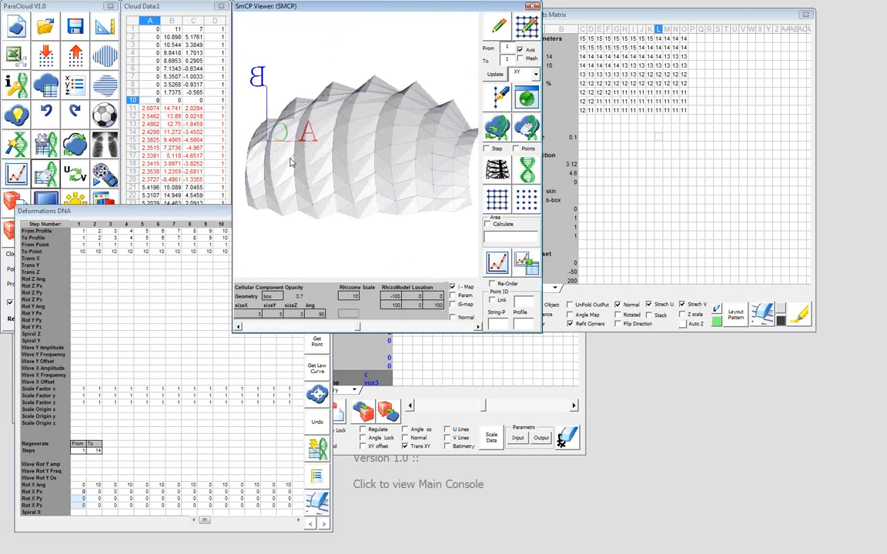
Generate a NURBS surface in Rhino from the deformed point cloud
click(105, 116)
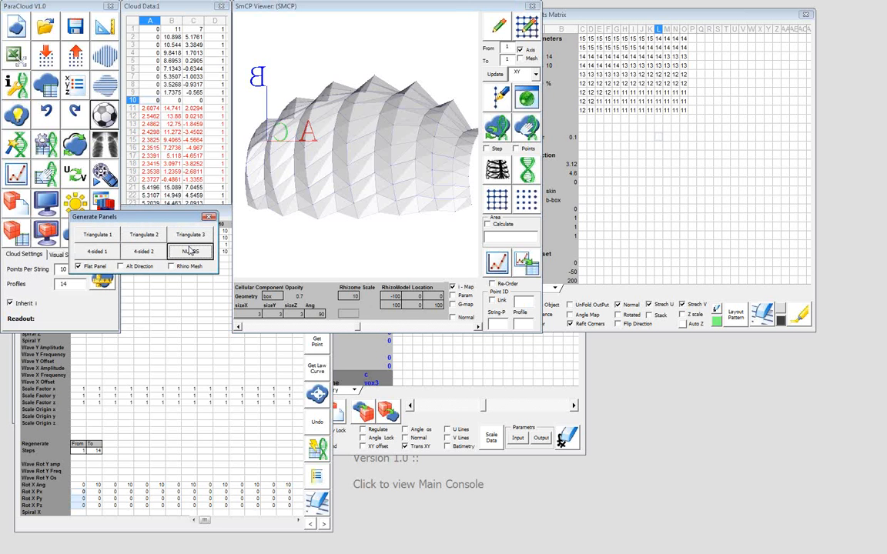
click(191, 251)
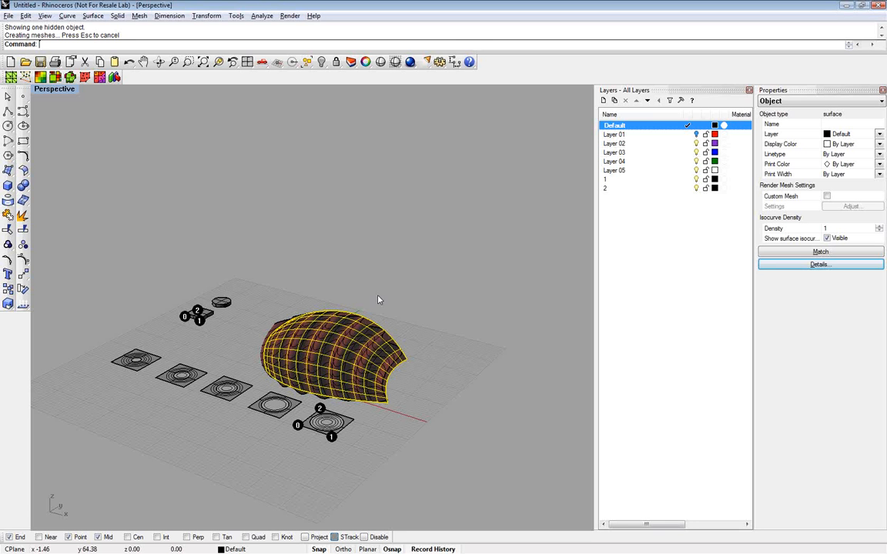
right_drag(378, 299, 355, 291)
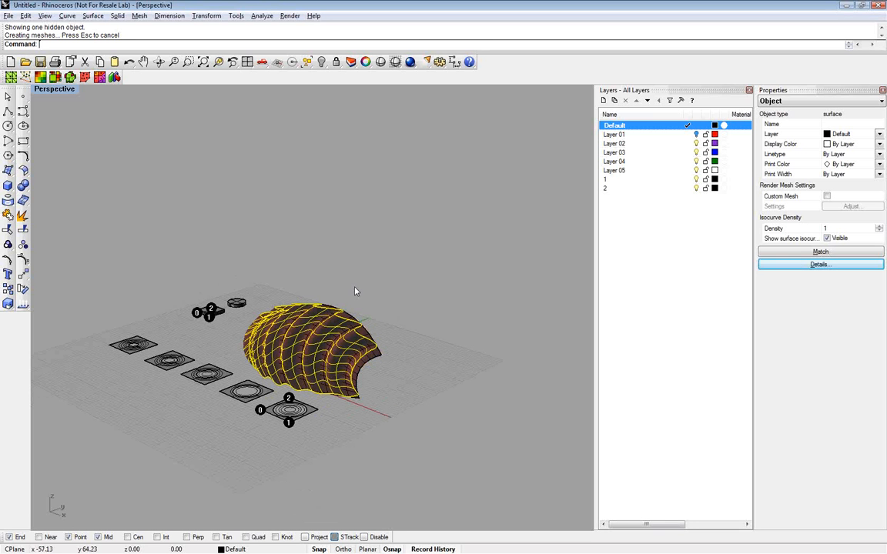
Flip the direction of the generated NURBS surface and hide the smooth base surface
text(F)
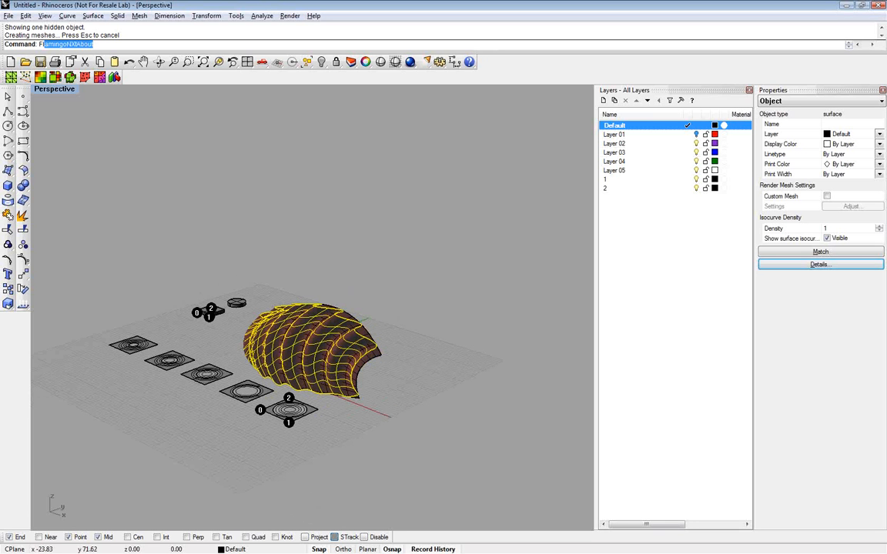
text(lip)
key(Return)
click(367, 336)
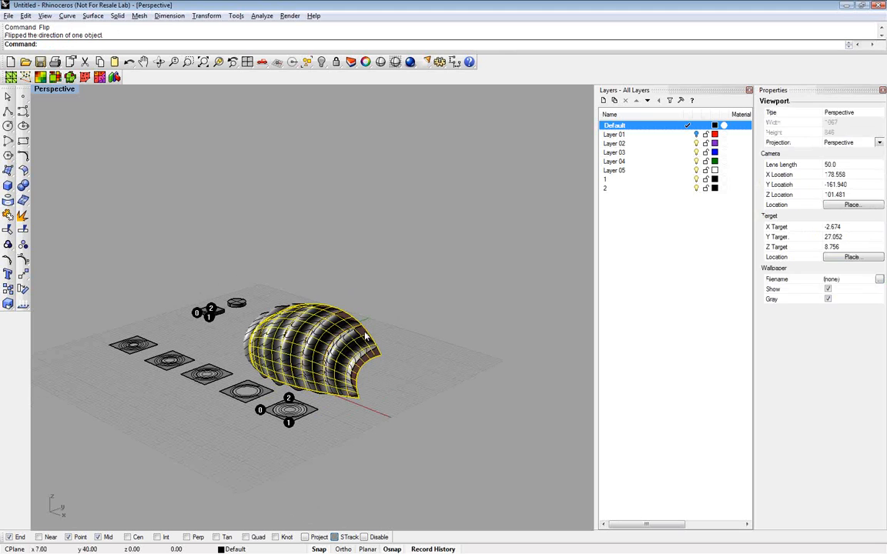
click(323, 62)
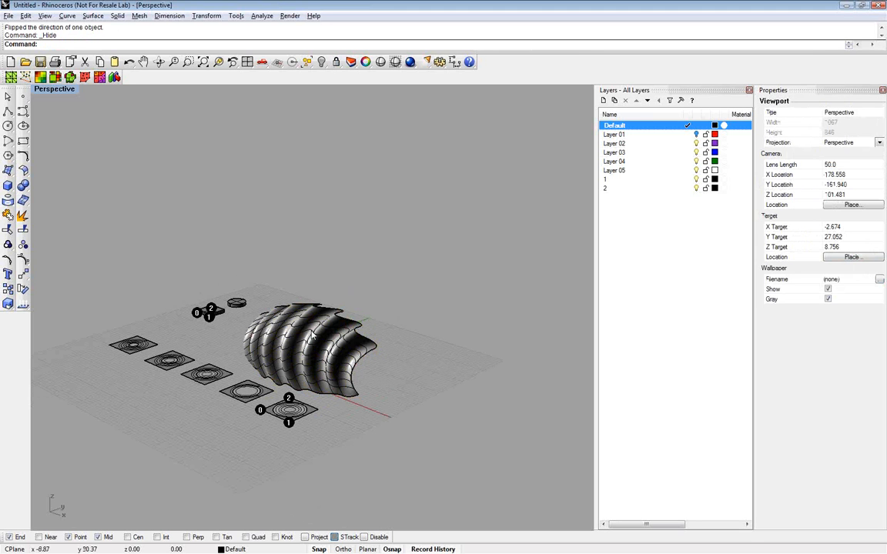
Examine the corrugated surface from several angles, showing its control points and turning them off again
right_drag(312, 336, 364, 347)
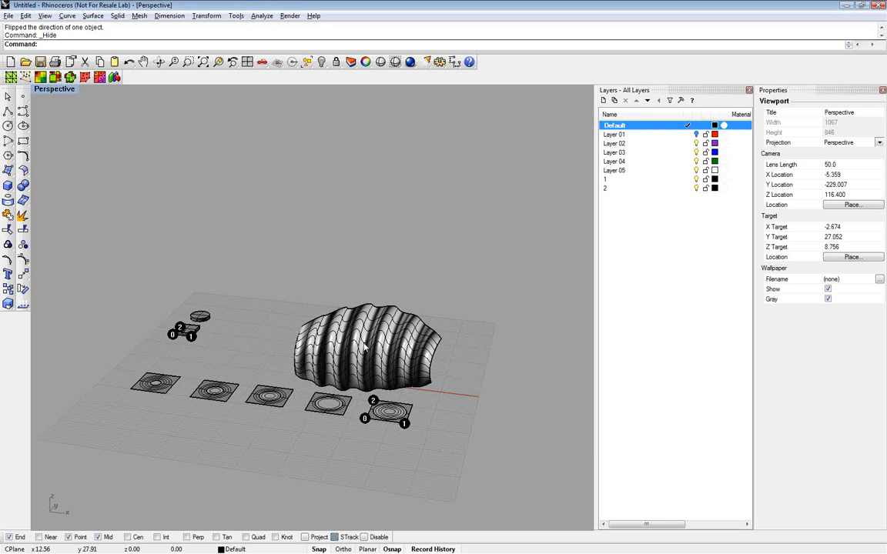
scroll(365, 348, up, 3)
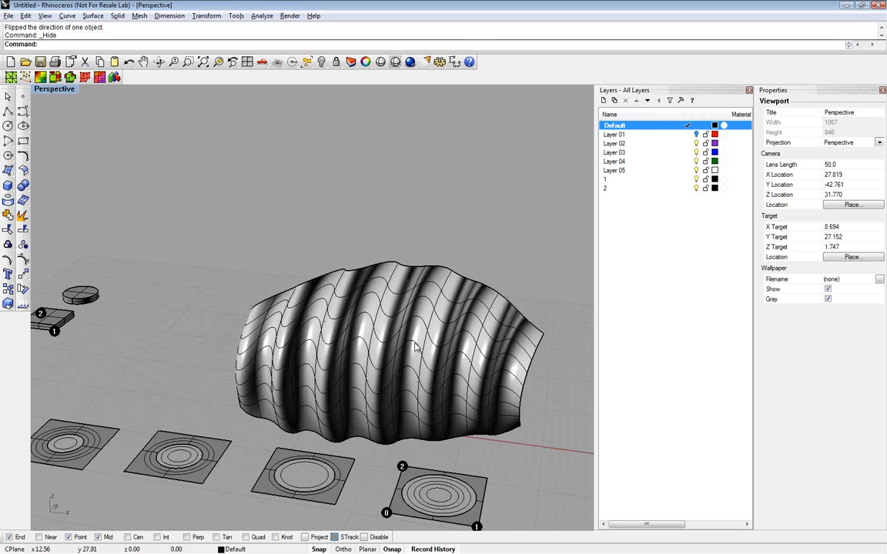
right_drag(415, 346, 383, 321)
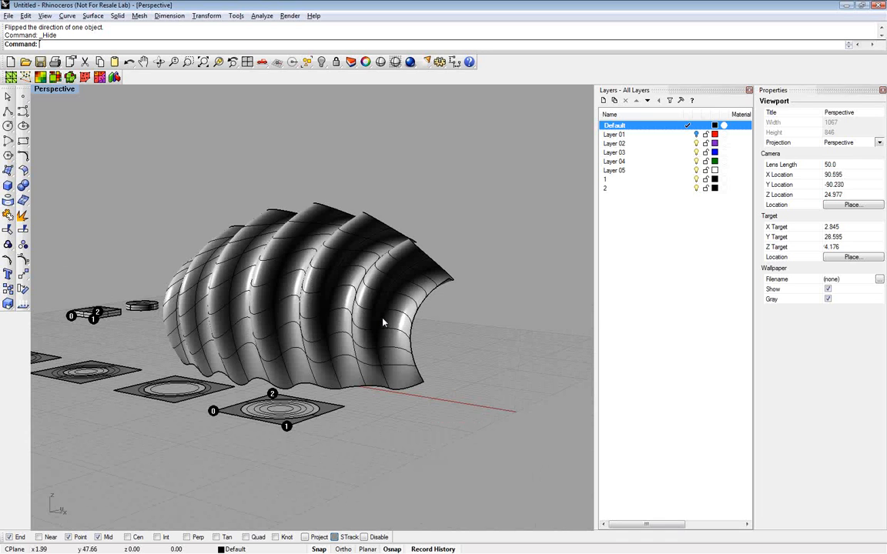
key(F10)
right_drag(383, 321, 246, 291)
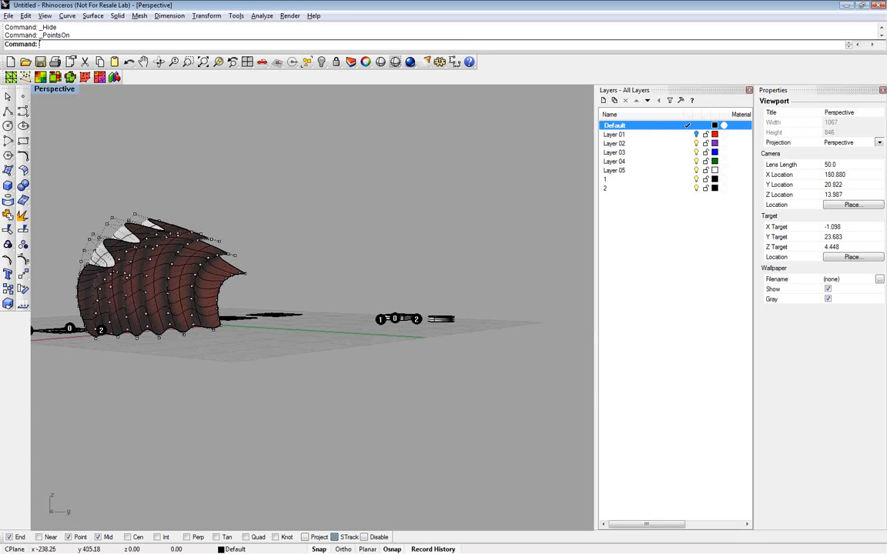
right_drag(246, 291, 428, 316)
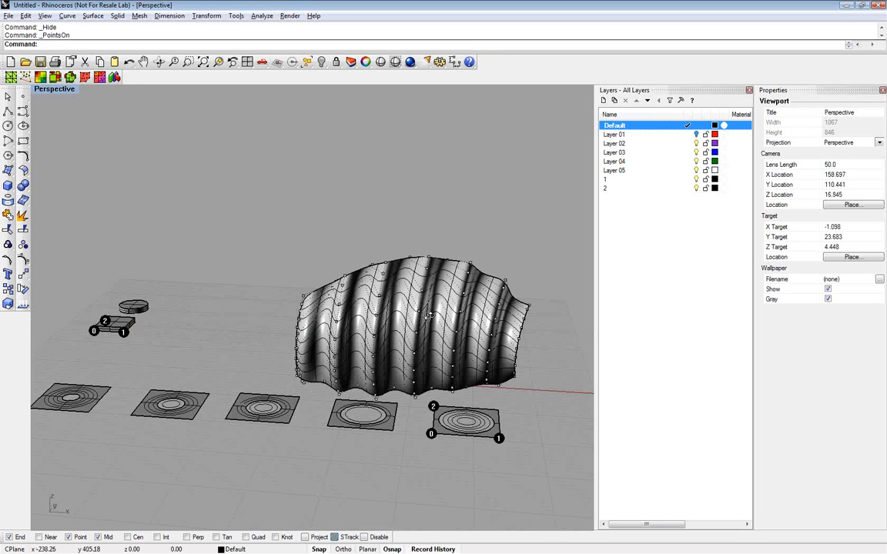
right_drag(429, 315, 463, 290)
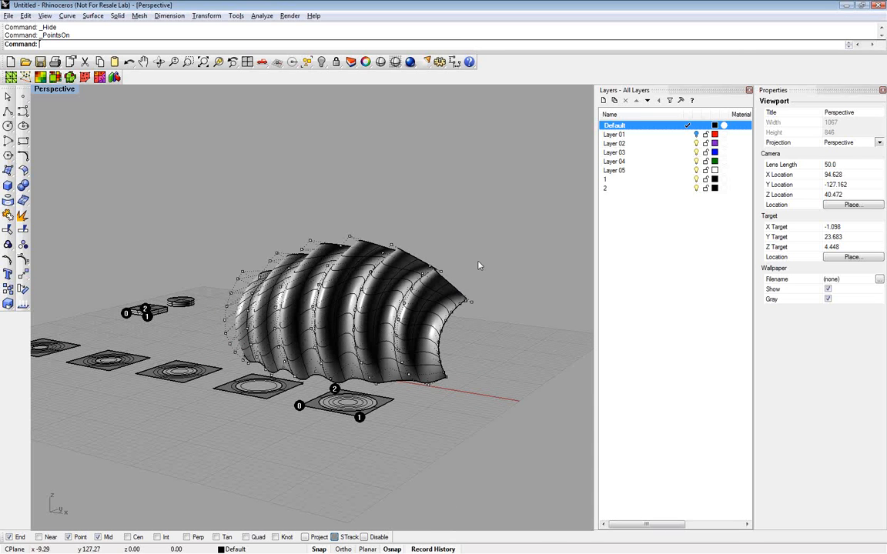
key(Escape)
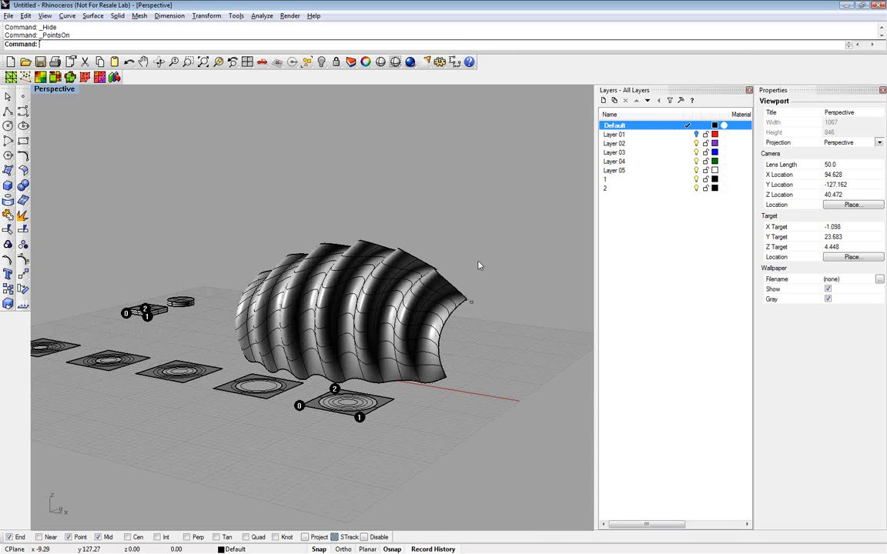
Delete the corrugated surface in Rhino and restore the hidden base surface
click(425, 315)
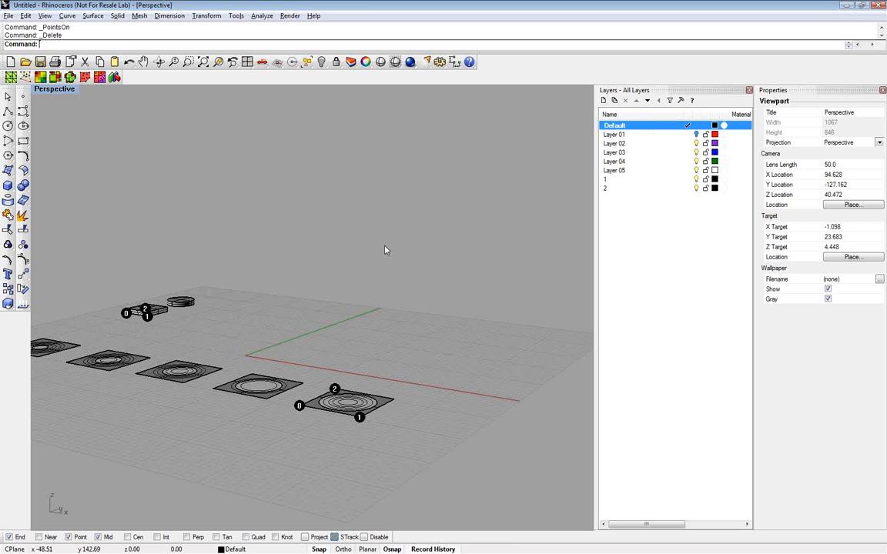
click(322, 61)
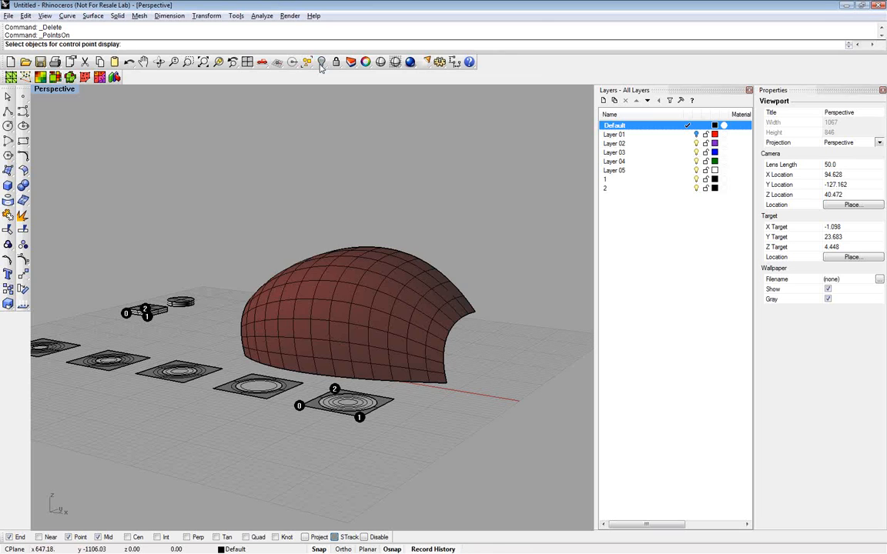
right_click(321, 62)
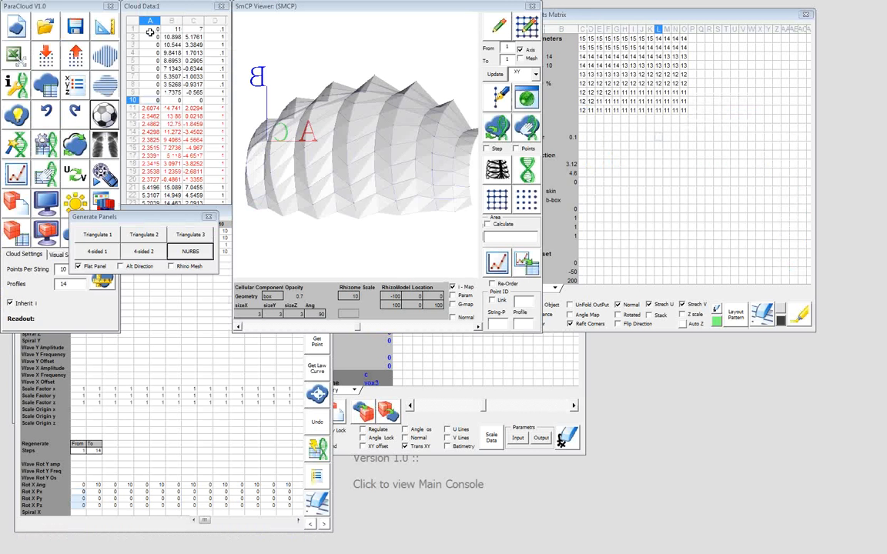
Switch to ParaCloud, reload the base surface's points into Cloud Data from cell A1 and reset all Rot X angles to 0
click(150, 32)
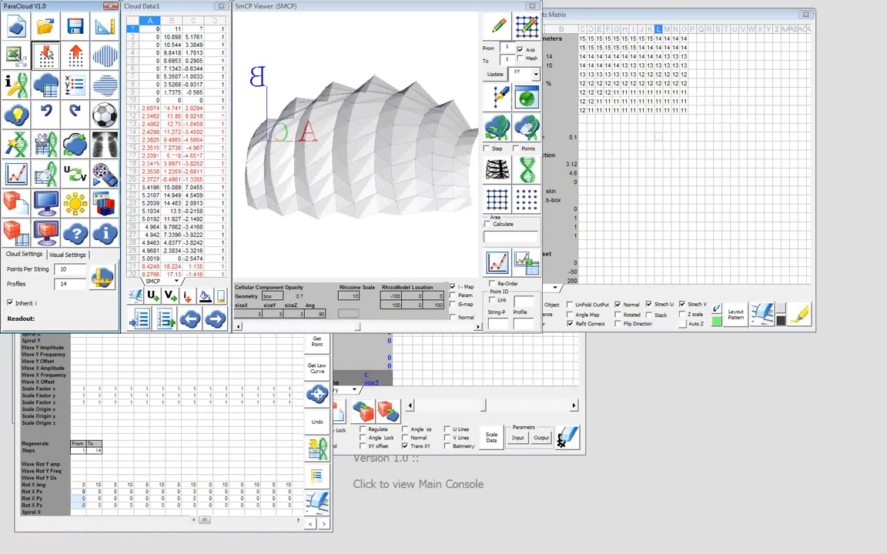
click(46, 54)
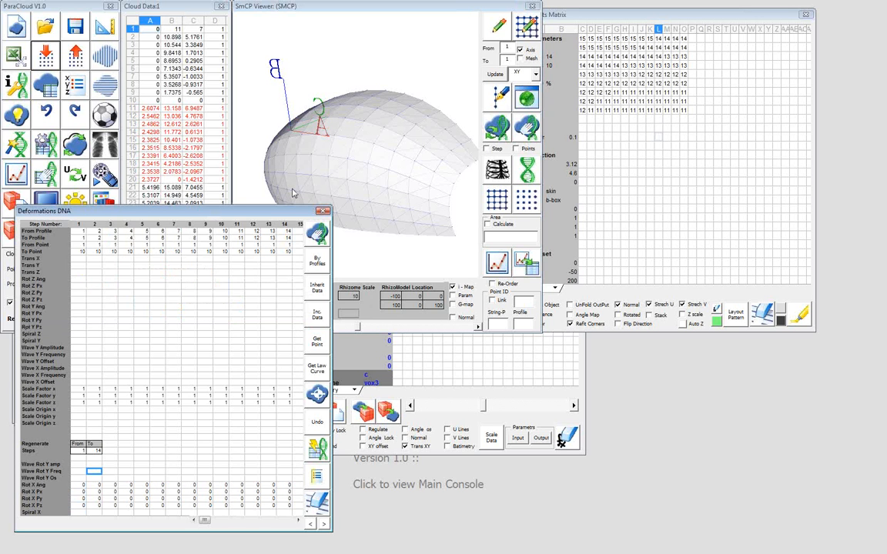
Select step 1's Trans Z cell in the Deformations DNA table
click(80, 271)
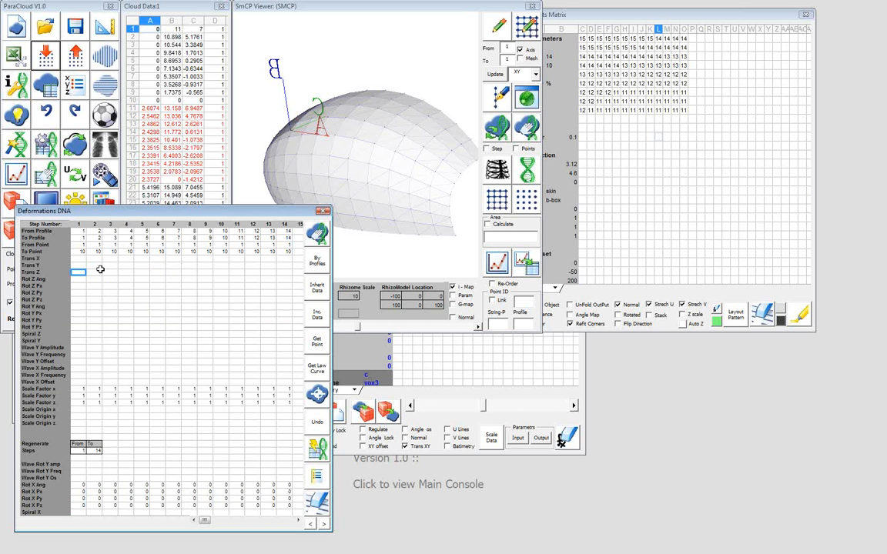
Set step 1's Trans Z to 5 and inherit it across all 14 steps, alternating between 5 and -5
text(-5)
click(317, 290)
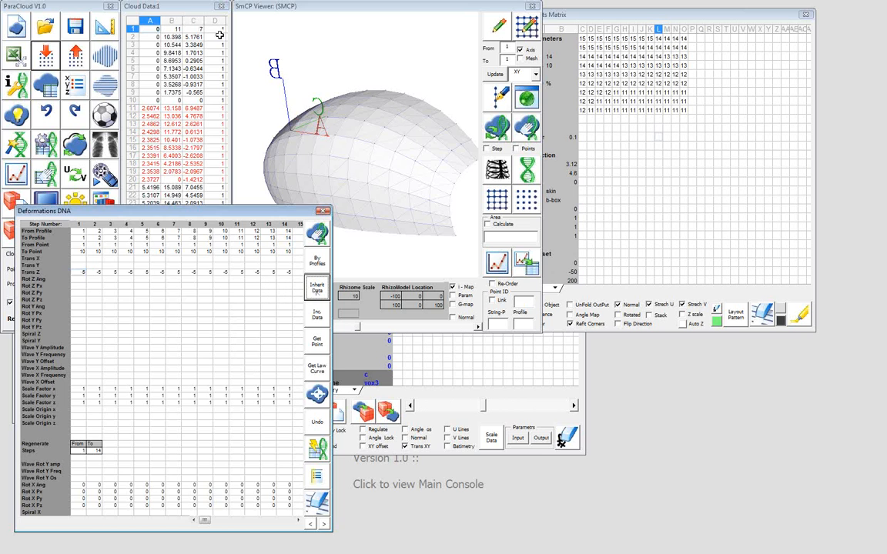
In Cloud Data, fill column D of the first profile's rows 1 to 10 with alternating 1 and 0 values
click(219, 36)
key(Down)
key(Down)
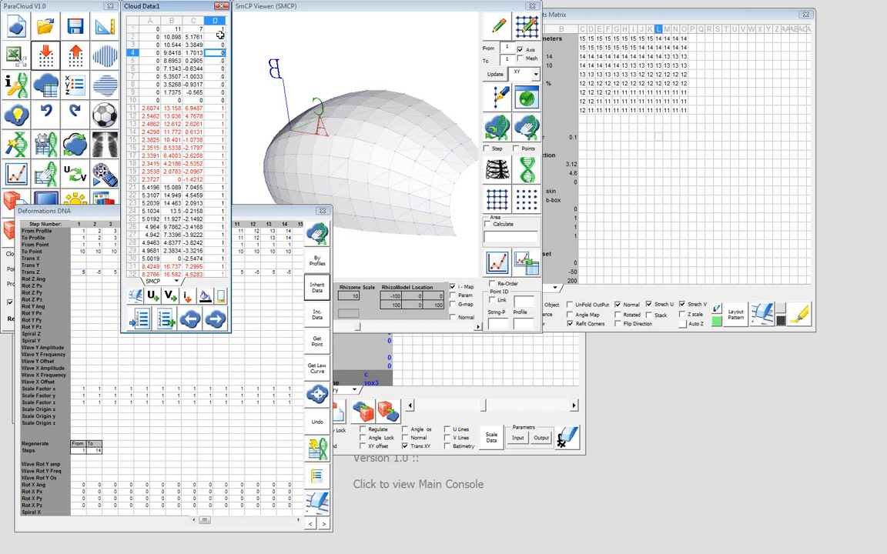
key(Up)
key(Down)
text(0)
key(Down)
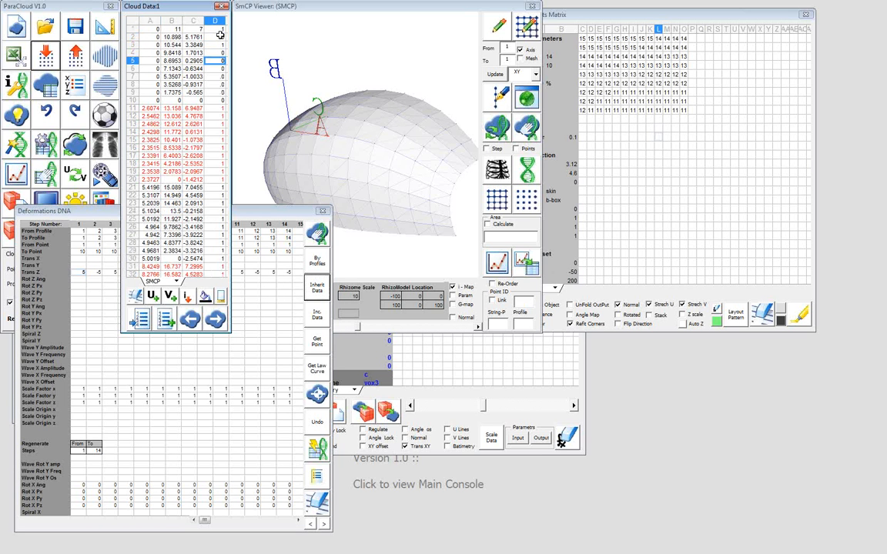
text(1)
key(Down)
text(0)
key(Down)
text(1)
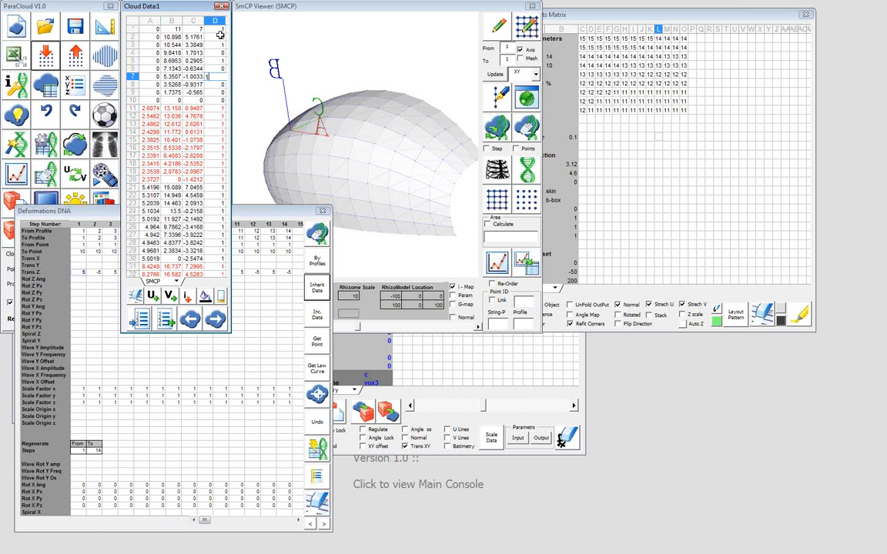
key(Down)
text(0)
key(Down)
text(1)
key(Down)
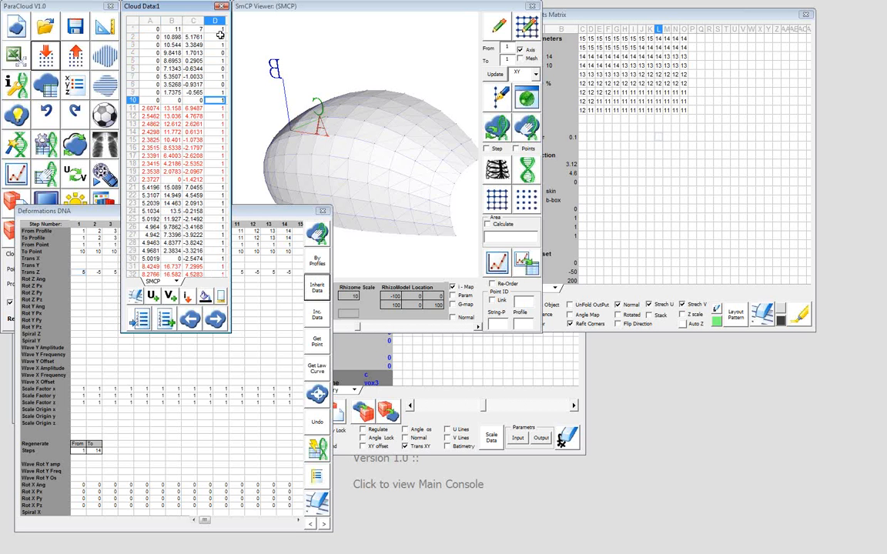
text(0)
key(Down)
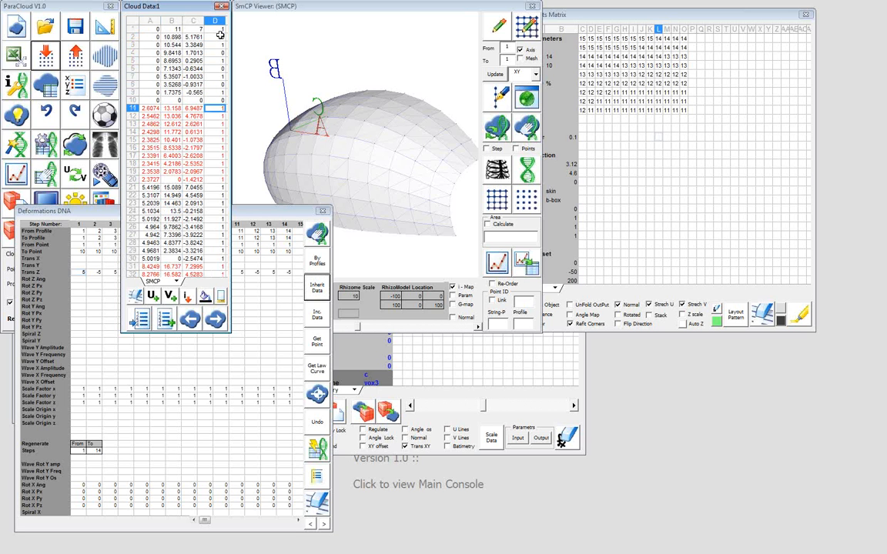
Display the first profile's points in the SmCP Viewer and examine their on/off pattern from the side
click(528, 27)
click(528, 27)
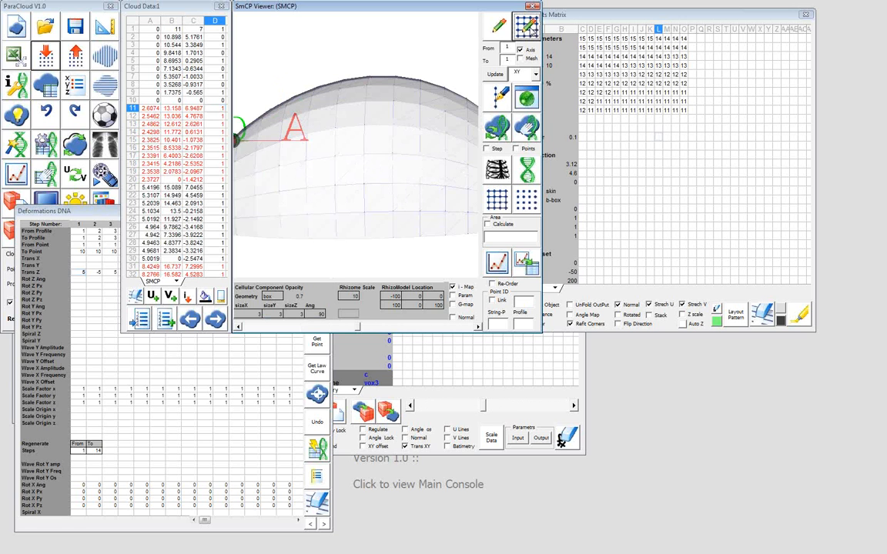
drag(377, 189, 276, 150)
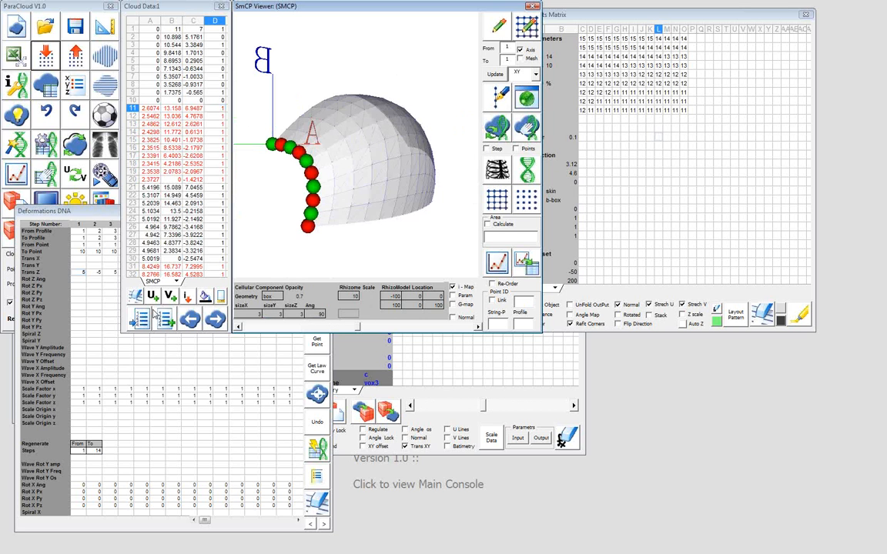
Apply the Deformations DNA to the point cloud and check the deformed mesh in the viewer
click(98, 215)
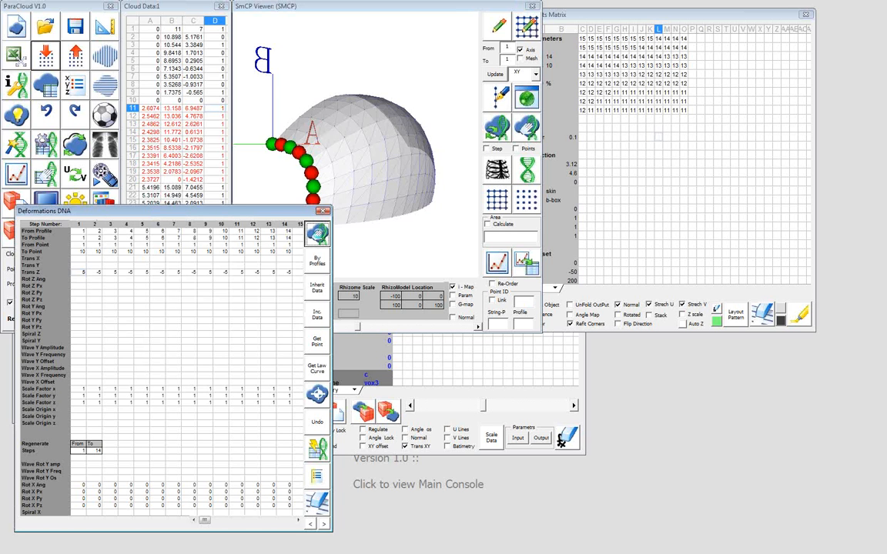
click(317, 234)
click(318, 236)
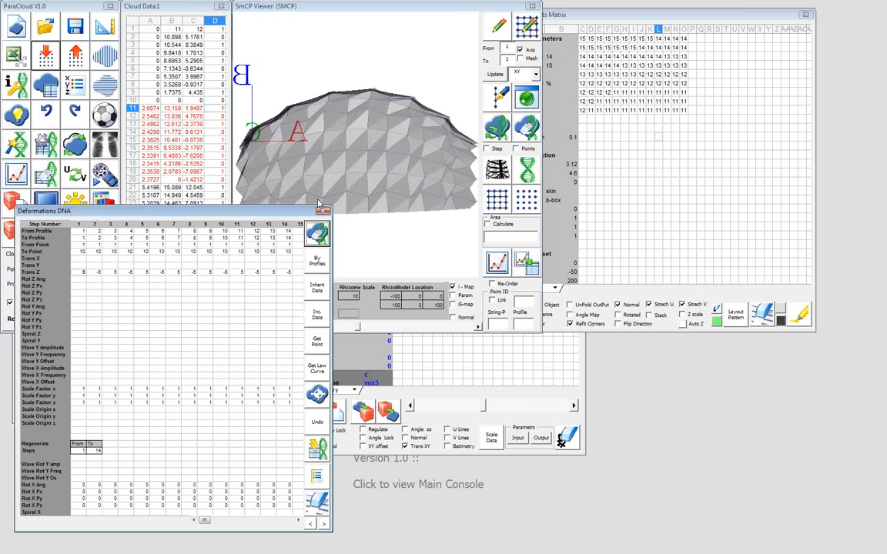
drag(319, 204, 351, 183)
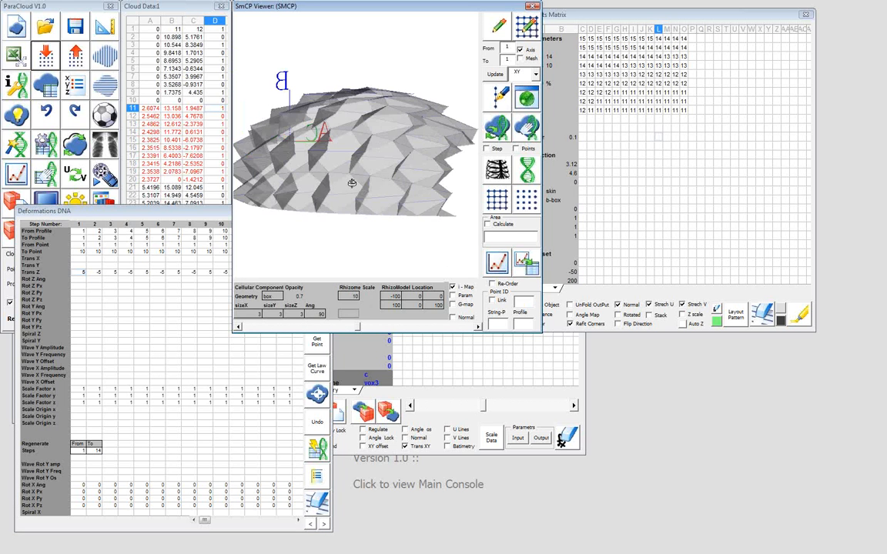
Generate a NURBS surface in Rhino from the deformed point cloud using Generate Panels
click(105, 115)
click(137, 284)
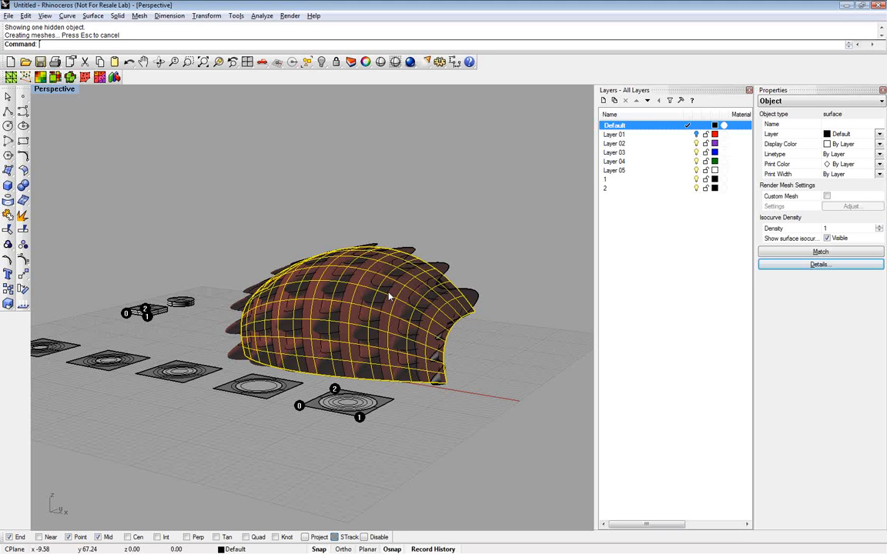
click(389, 293)
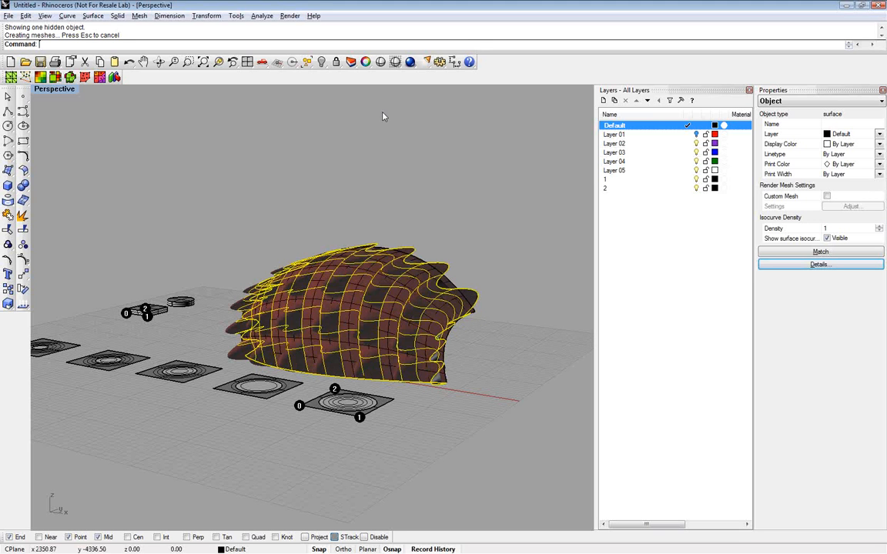
Flip the direction of the new corrugated surface with the Flip command
text(Flipo)
key(Return)
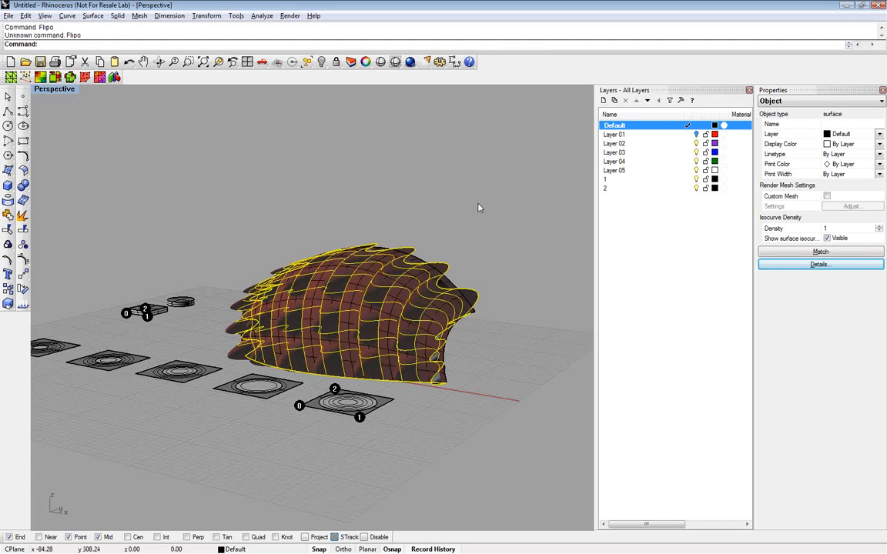
text(Flip)
key(Return)
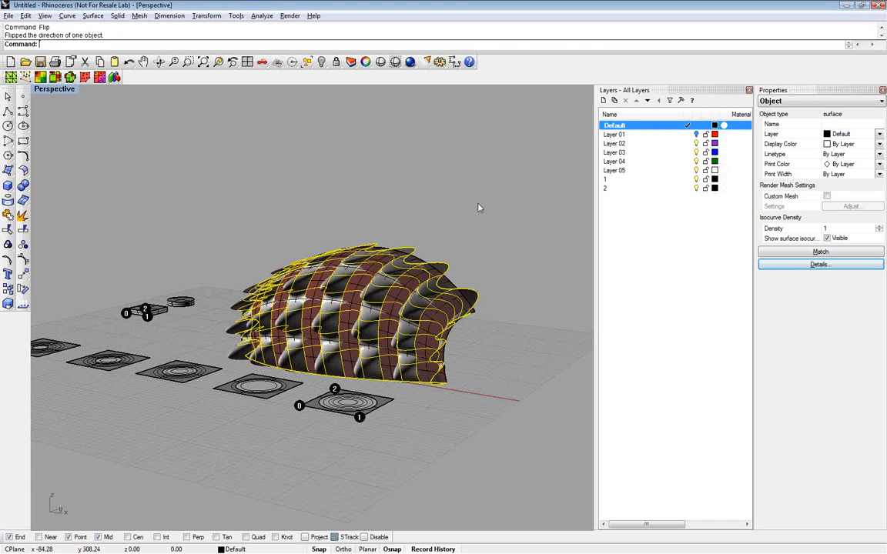
Hide the base surface, keeping the corrugated surface shown, and examine the corrugated surface up close
click(321, 62)
key(ctrl+z)
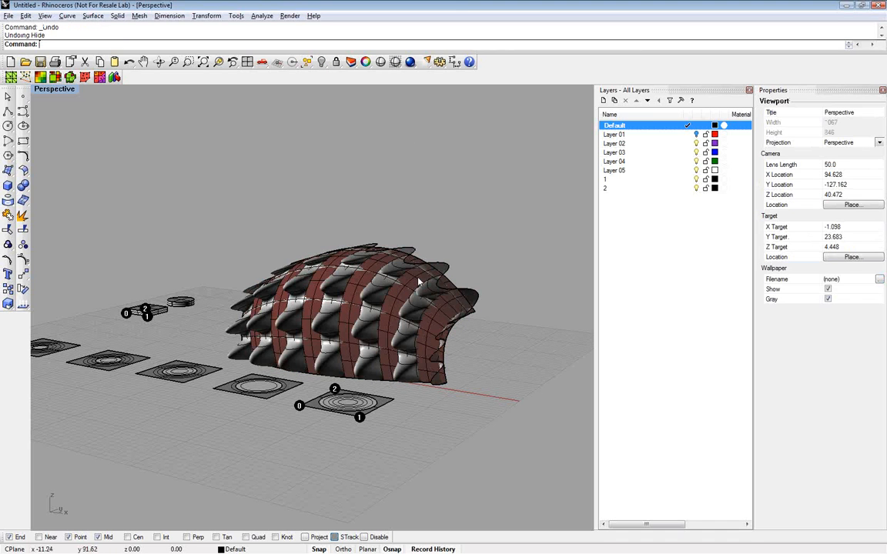
click(418, 283)
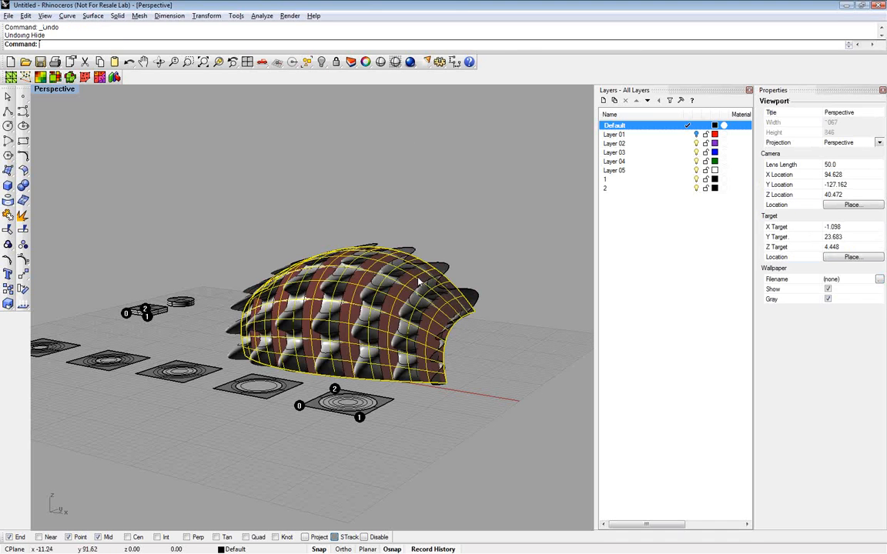
click(322, 62)
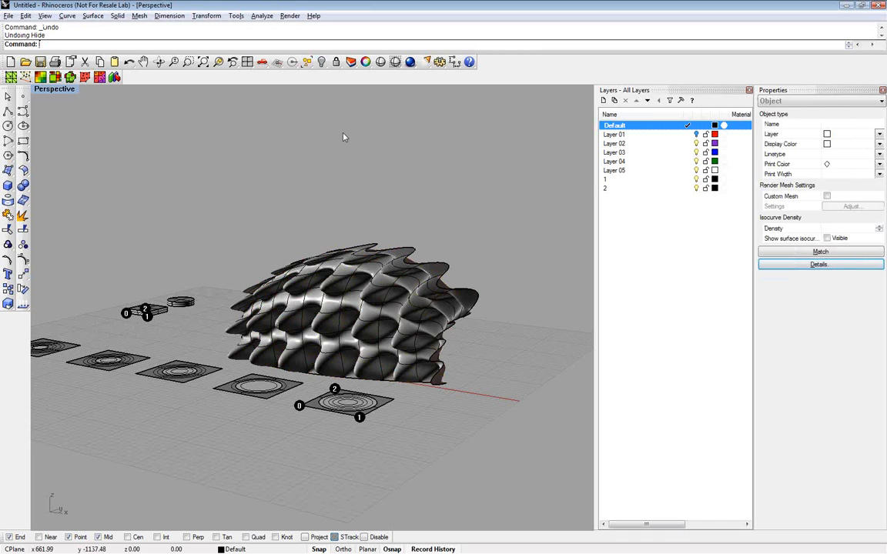
right_drag(360, 331, 387, 315)
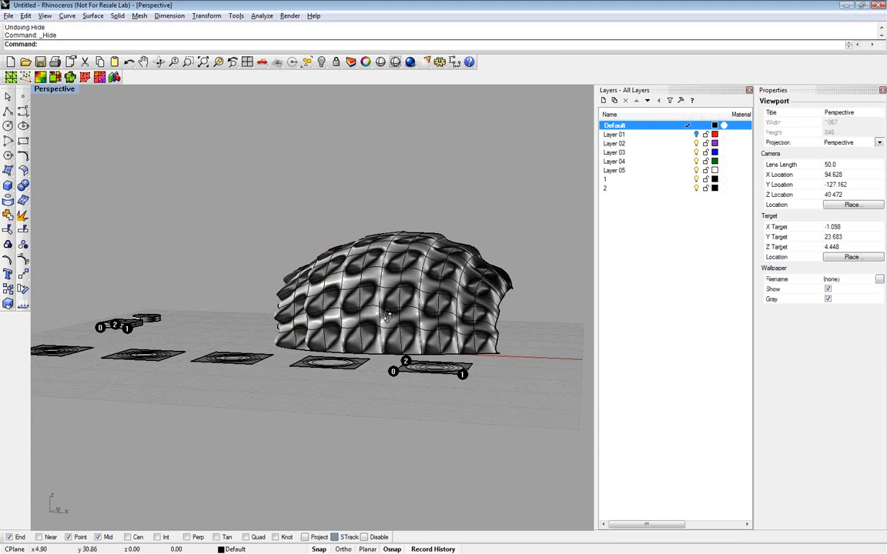
scroll(389, 317, up, 5)
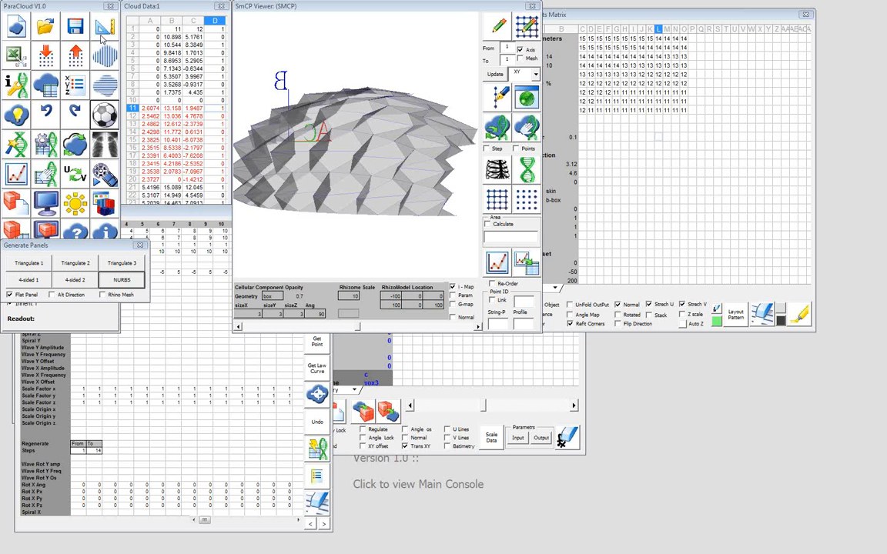
Switch to ParaCloud and reload the base surface's points into Cloud Data from cell A1
click(146, 30)
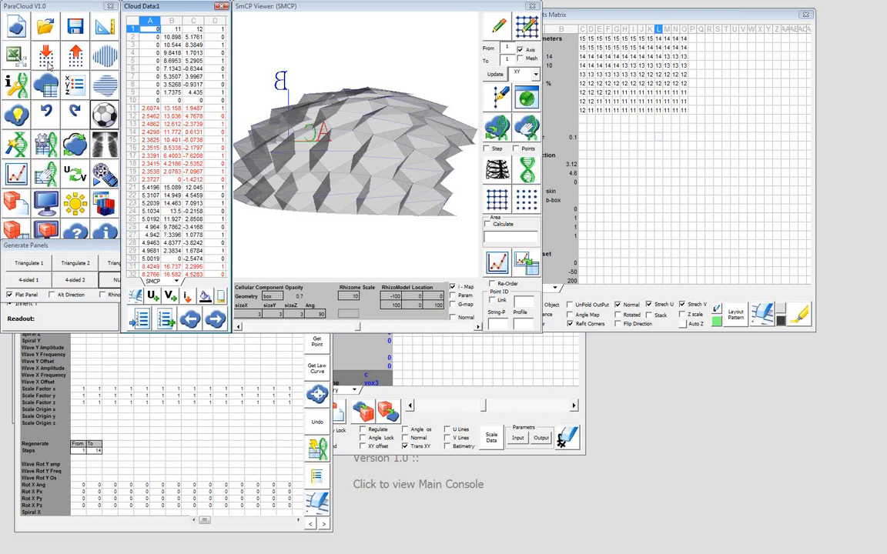
click(48, 64)
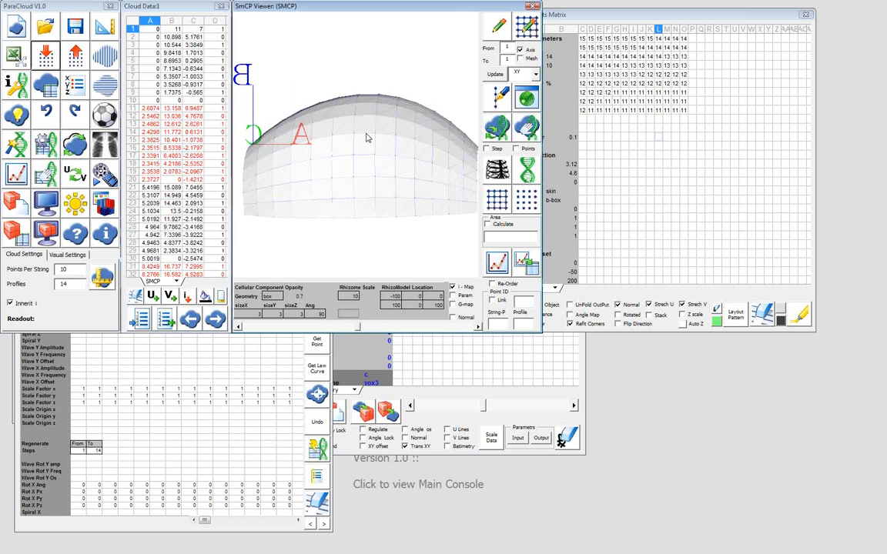
drag(366, 138, 388, 194)
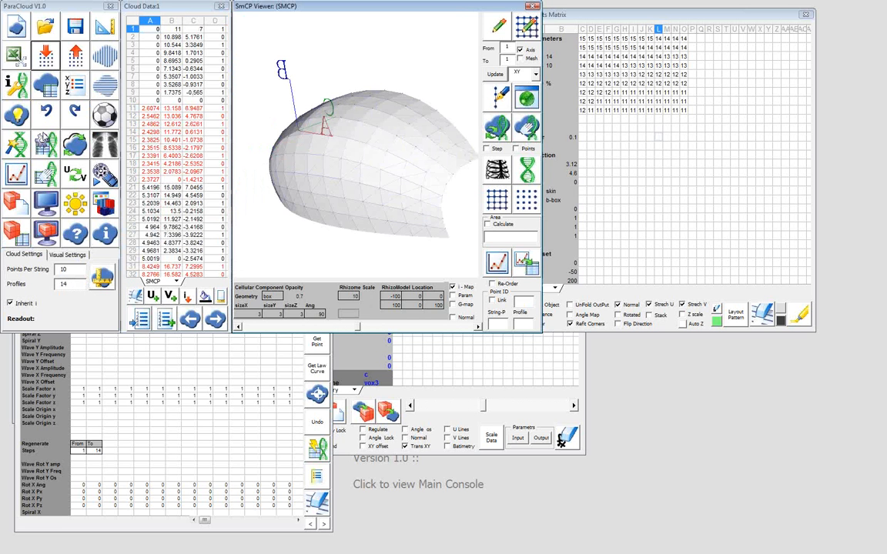
Generate a single offset of the base point cloud in Cloud Processing and examine the resulting grid in the viewer
click(17, 116)
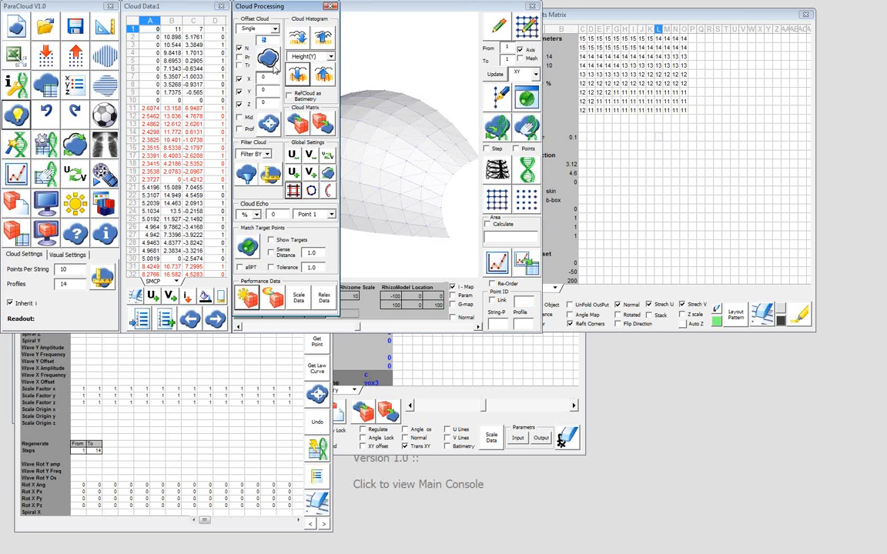
click(273, 68)
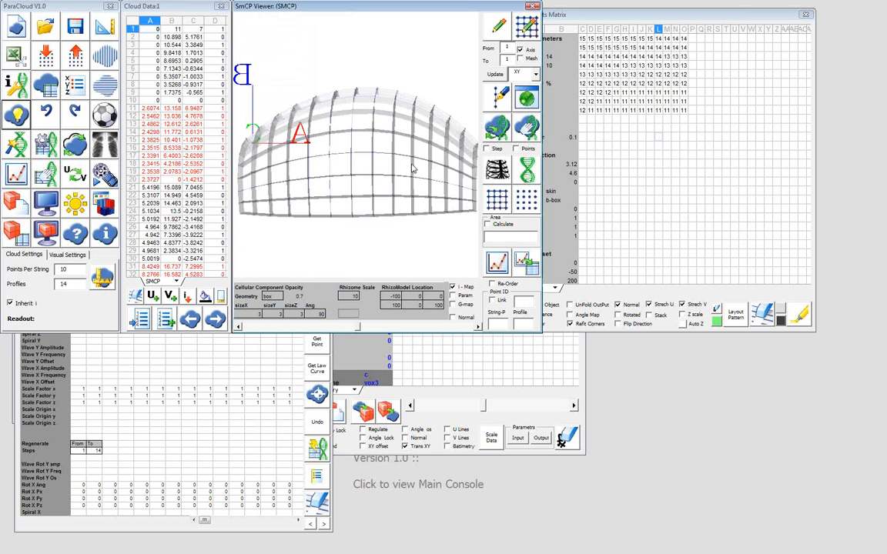
drag(413, 169, 288, 164)
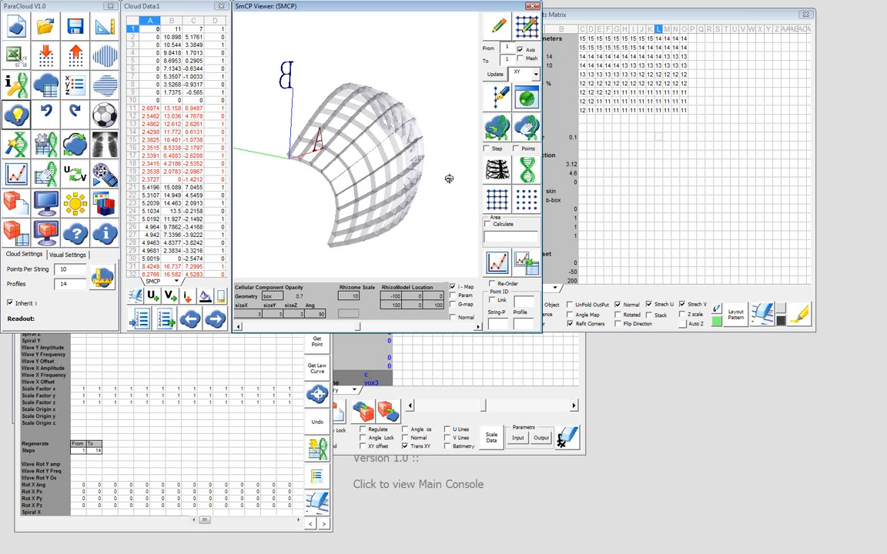
drag(442, 178, 351, 201)
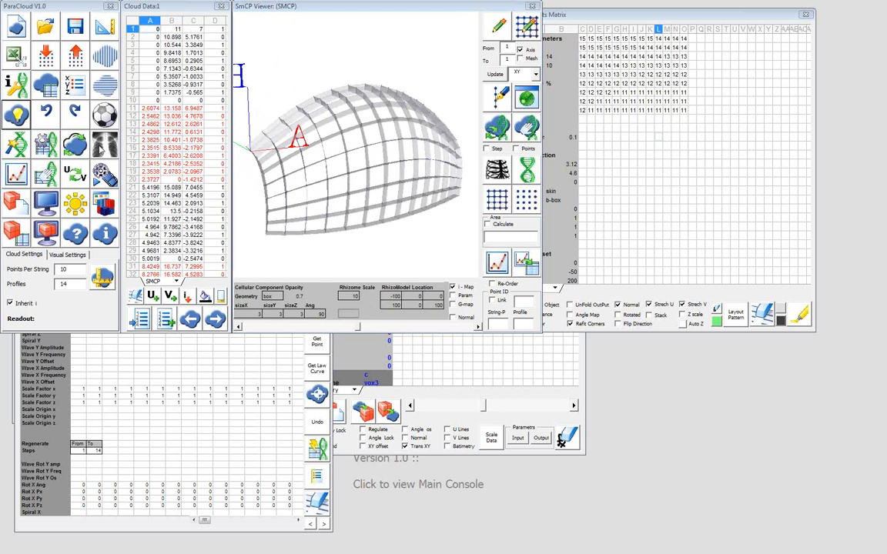
Generate U ribs in Rhino with U and V thickness 0.15, Notch enabled and spacing 20, and examine them around the surface
click(100, 150)
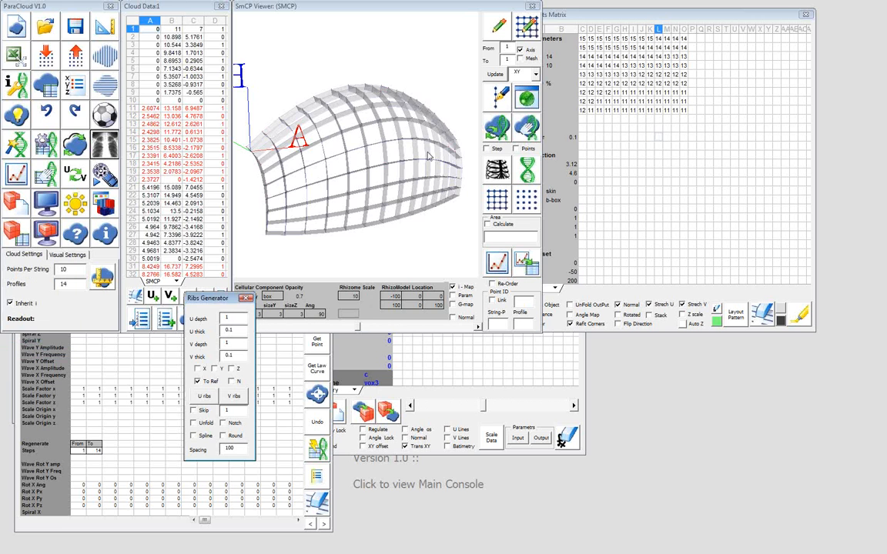
drag(382, 136, 338, 212)
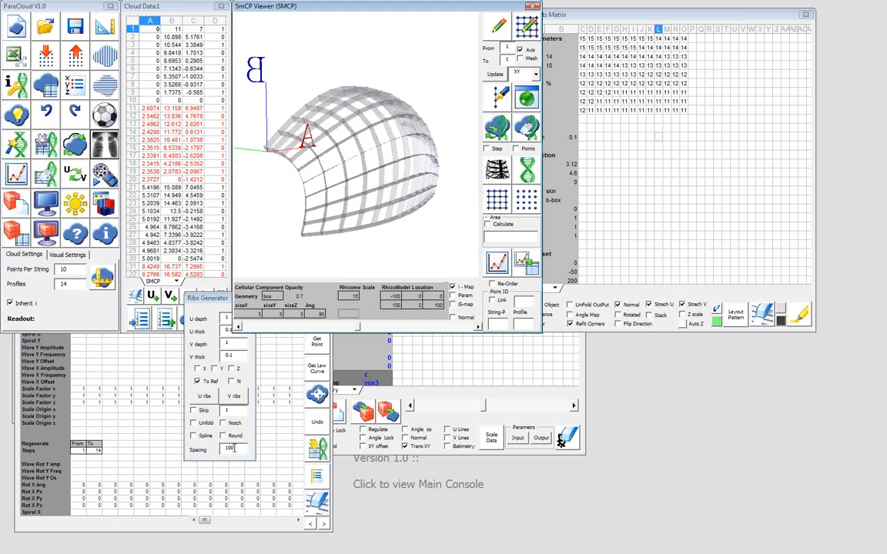
double_click(231, 448)
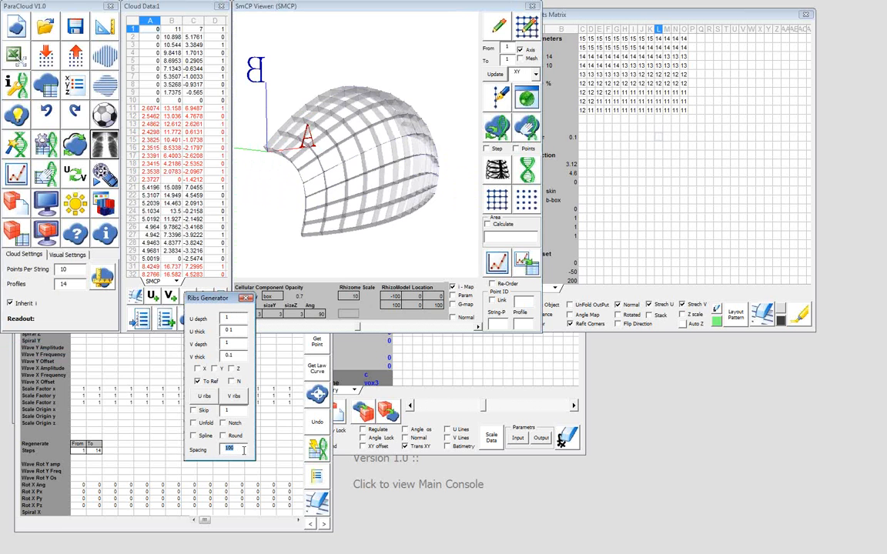
text(20)
click(239, 329)
text(5)
click(237, 355)
text(5)
click(234, 424)
click(202, 396)
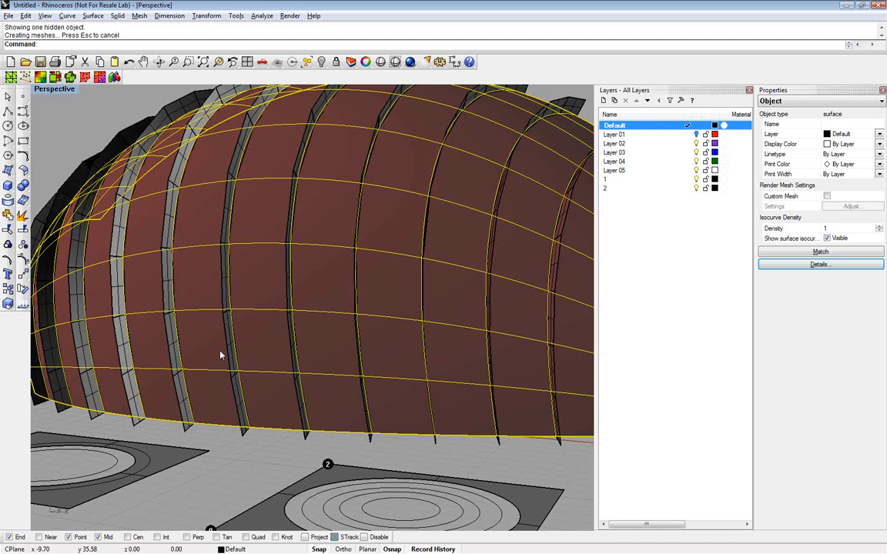
scroll(220, 355, down, 10)
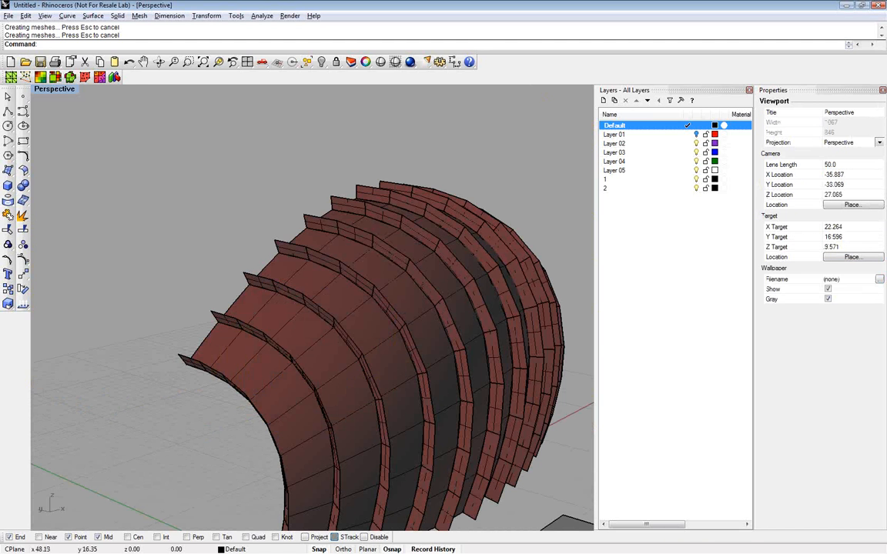
right_drag(455, 312, 209, 282)
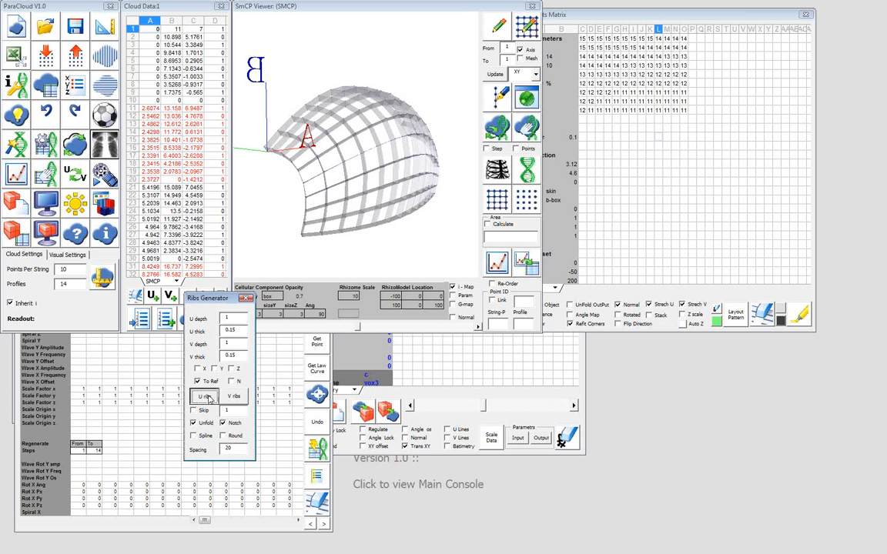
Generate the U ribs with Unfold enabled and inspect the flattened rib outlines in Rhino
click(208, 397)
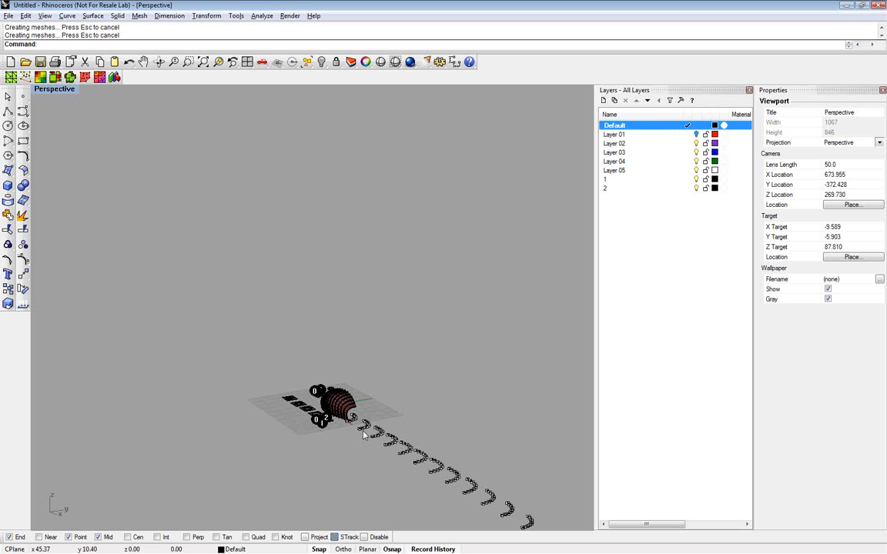
right_drag(346, 335, 515, 413)
scroll(530, 366, up, 10)
scroll(512, 414, up, 2)
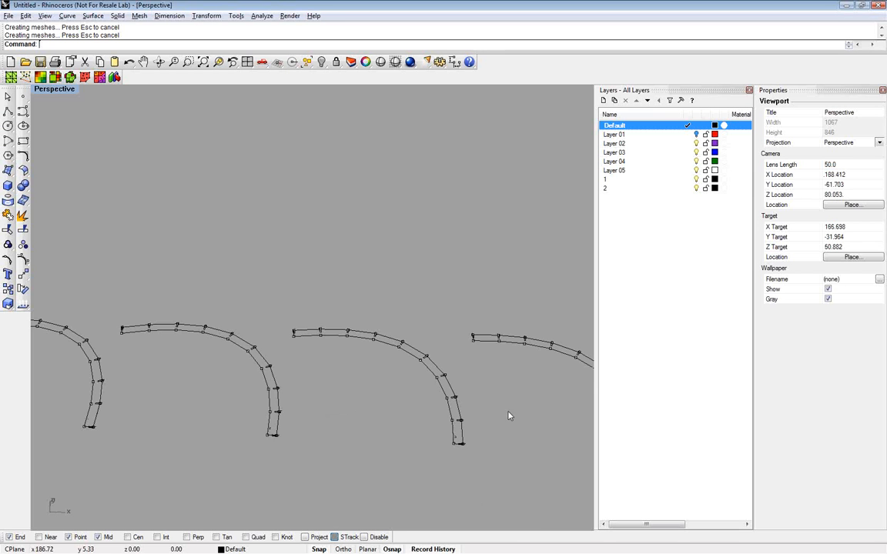
Examine the unfolded rib outlines up close, checking their notches and rib numbers, and their layout beside the surface
scroll(441, 455, up, 6)
scroll(441, 454, up, 7)
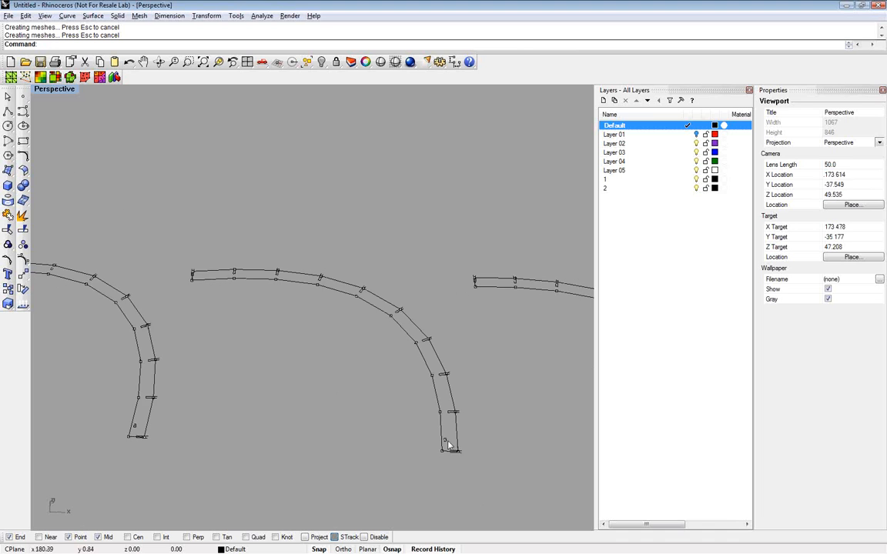
right_drag(445, 448, 445, 485)
shift+right_drag(100, 192, 248, 263)
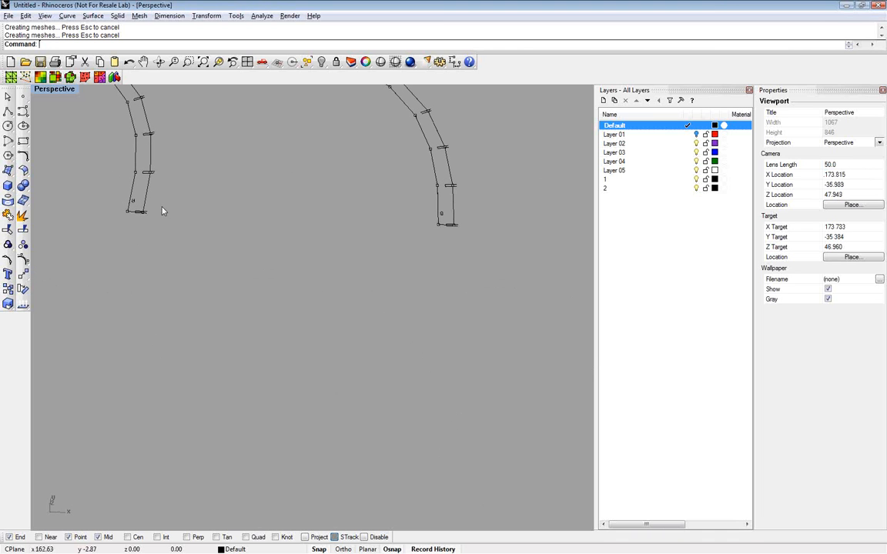
click(203, 61)
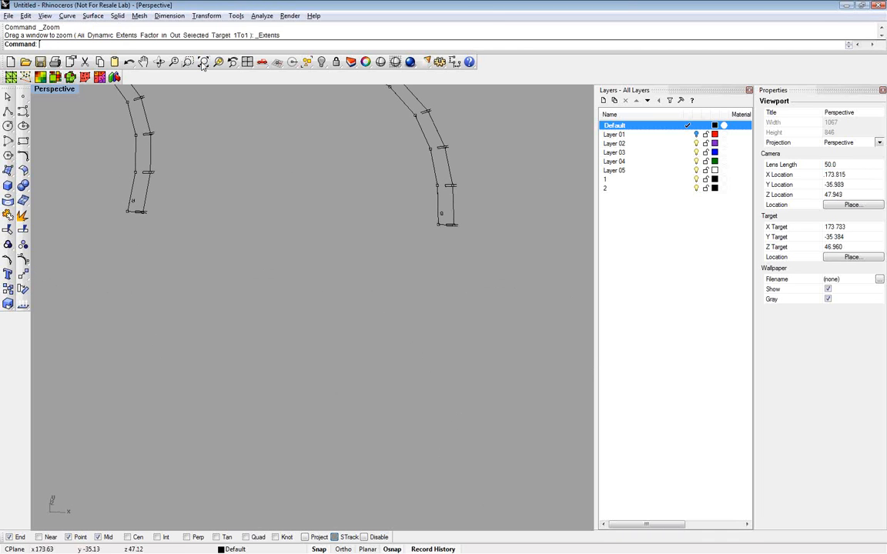
scroll(180, 342, up, 5)
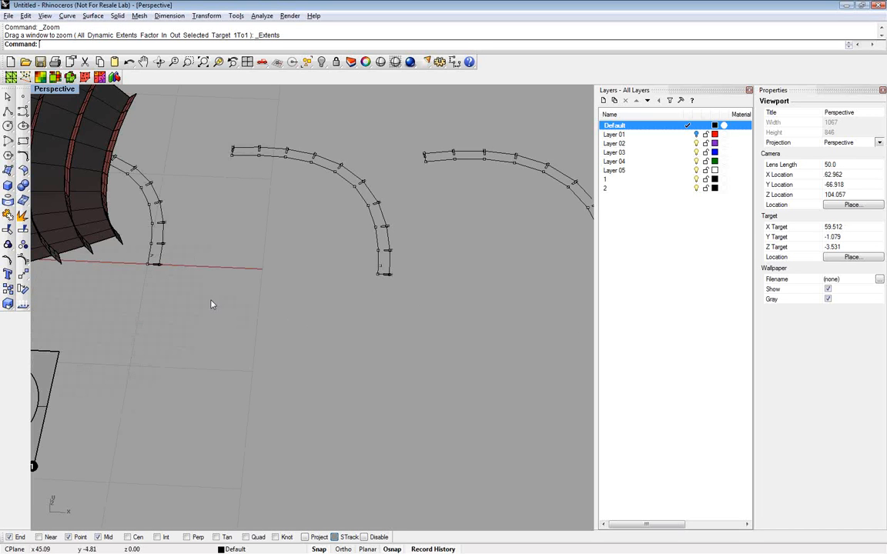
right_drag(211, 302, 284, 288)
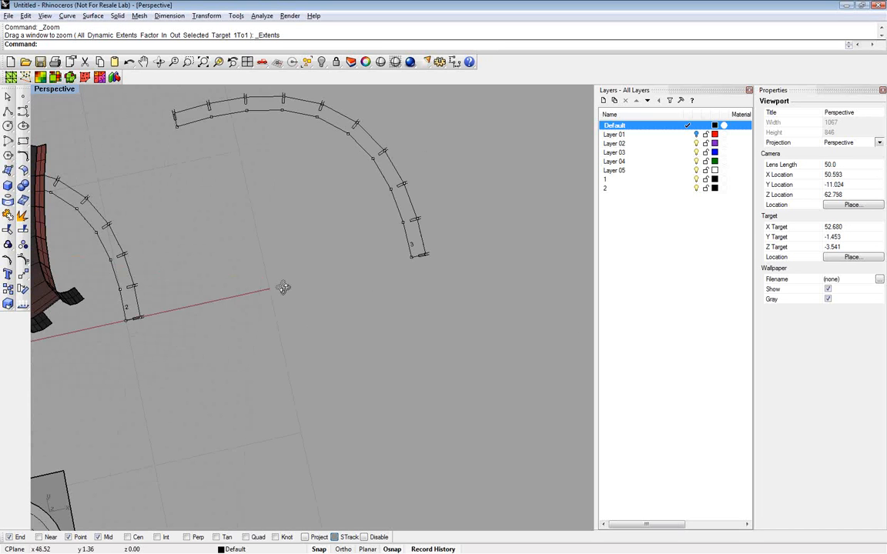
scroll(370, 319, up, 8)
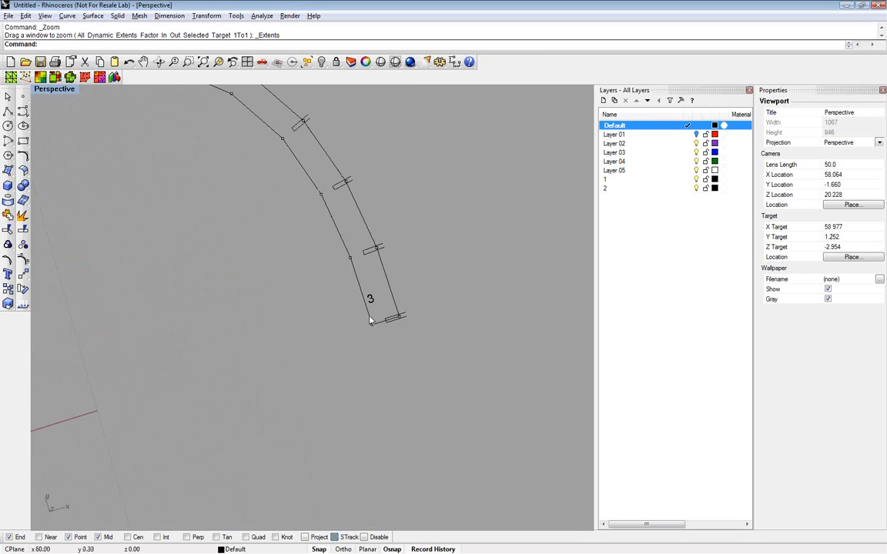
scroll(370, 319, down, 2)
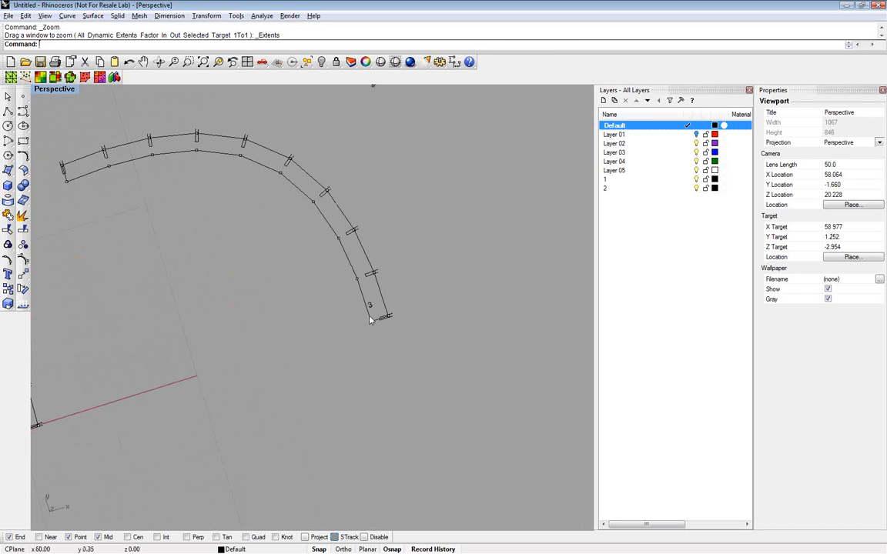
scroll(370, 319, down, 5)
scroll(369, 319, down, 4)
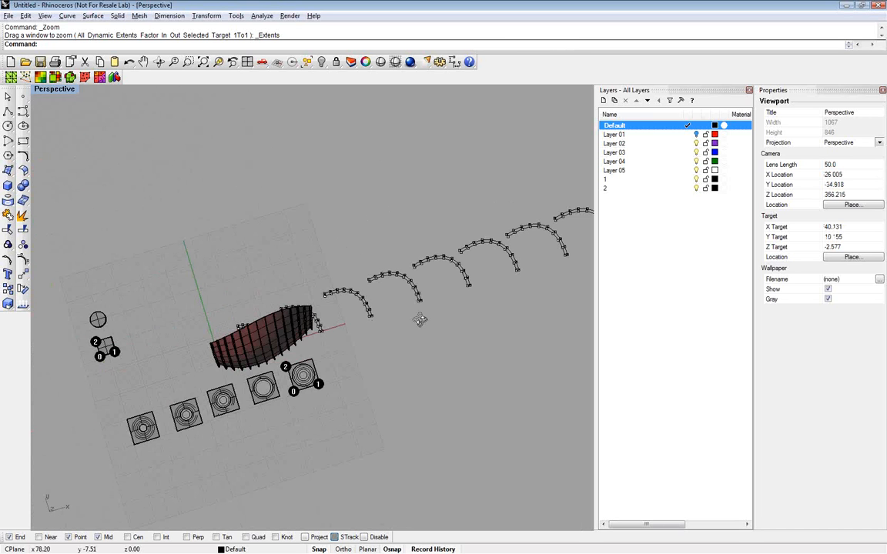
right_drag(420, 319, 269, 285)
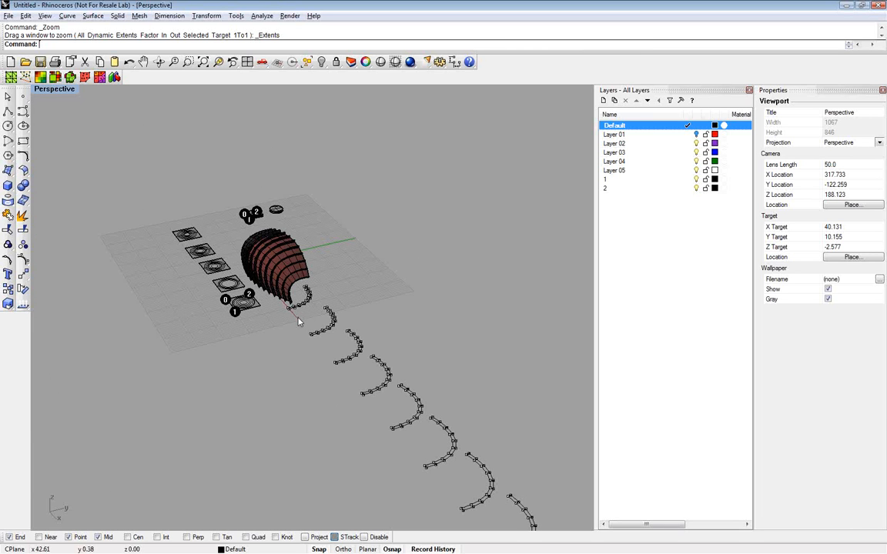
Delete the row of unfolded rib outlines with their points and number labels
scroll(444, 379, down, 6)
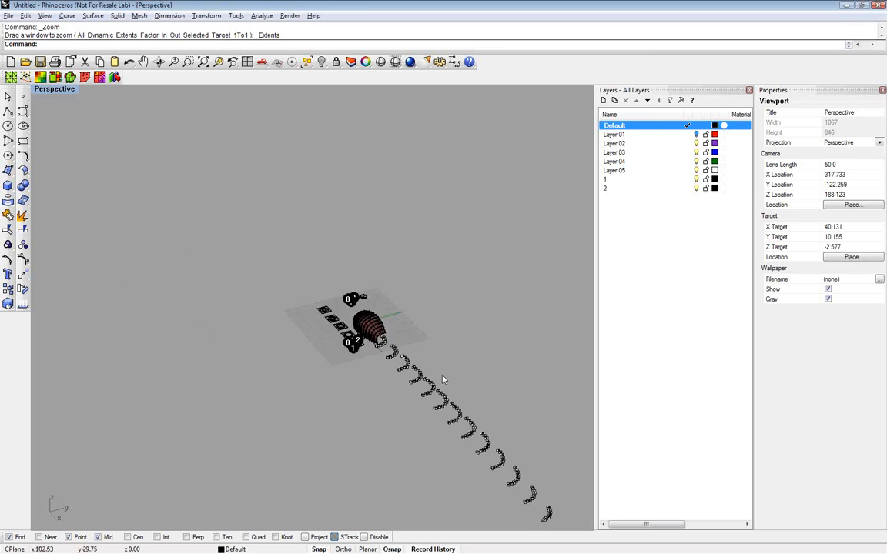
scroll(443, 379, down, 3)
drag(402, 373, 522, 489)
key(Delete)
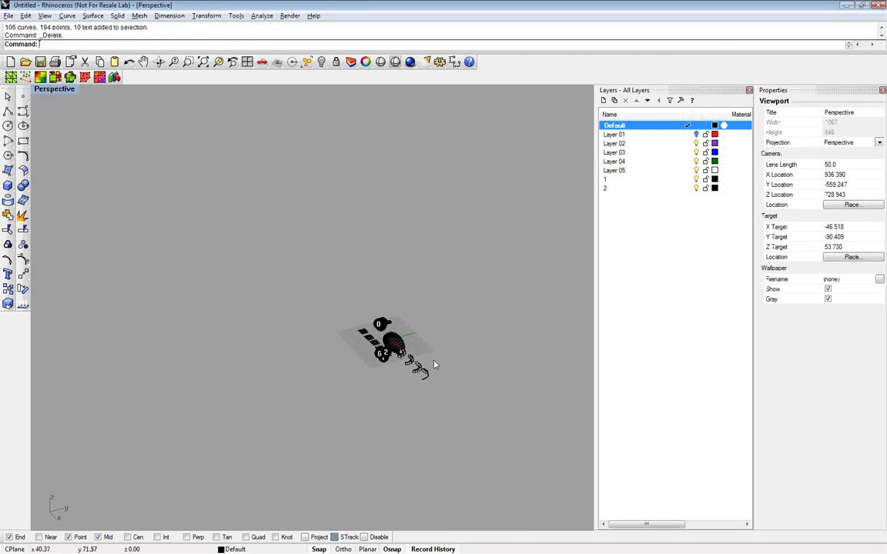
drag(406, 387, 407, 393)
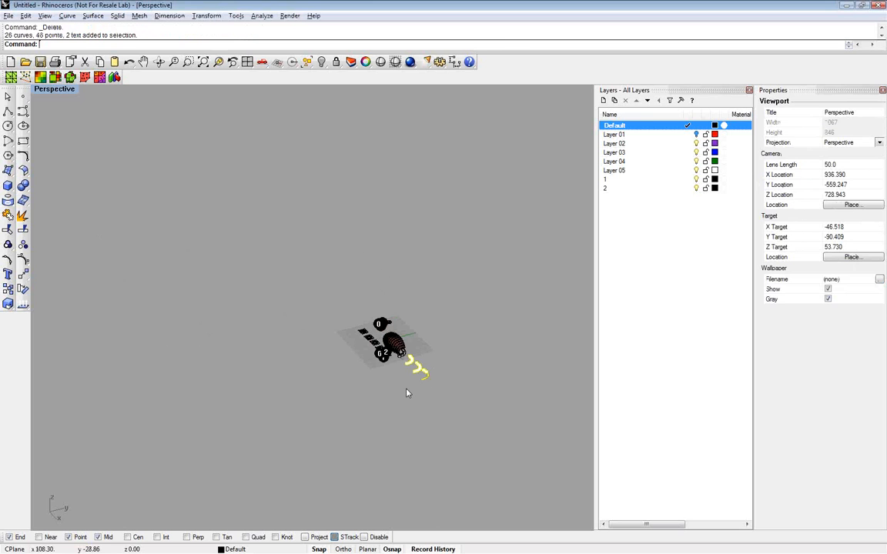
key(Delete)
Delete the remaining unfolded rib and the 3D ribs around the surface, leaving the base surface in place
scroll(395, 351, up, 3)
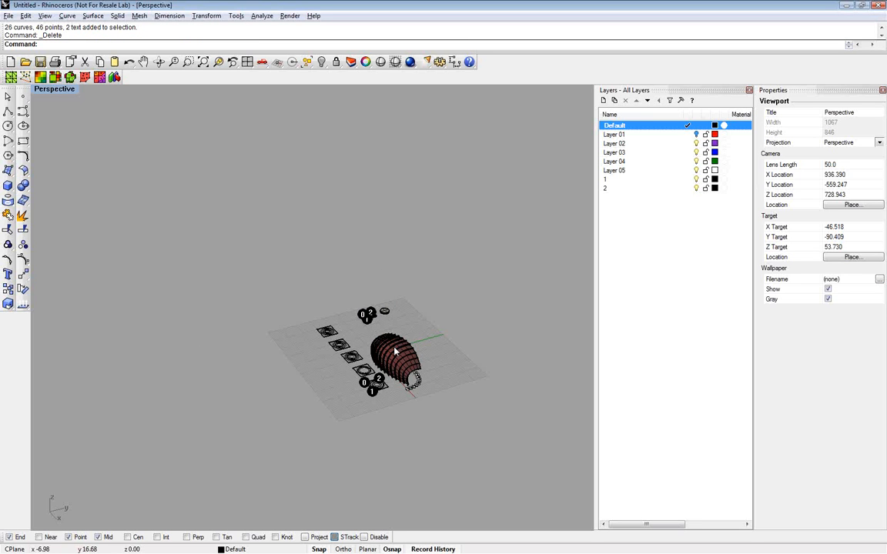
scroll(395, 351, up, 4)
drag(366, 297, 444, 388)
drag(330, 298, 414, 409)
key(Delete)
right_drag(434, 355, 439, 360)
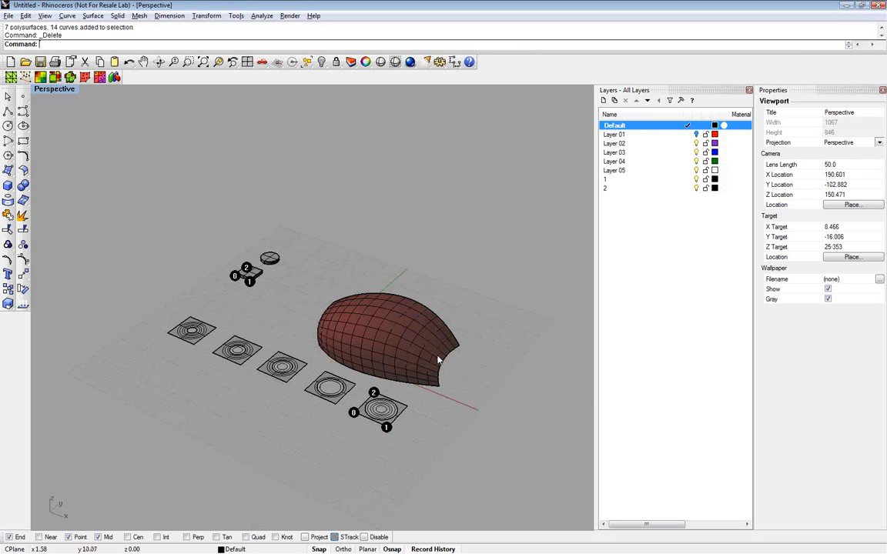
Switch to ParaCloud, open Cloud Processing and close the Cellular Components Matrix and Ribs Generator
key(alt+Tab)
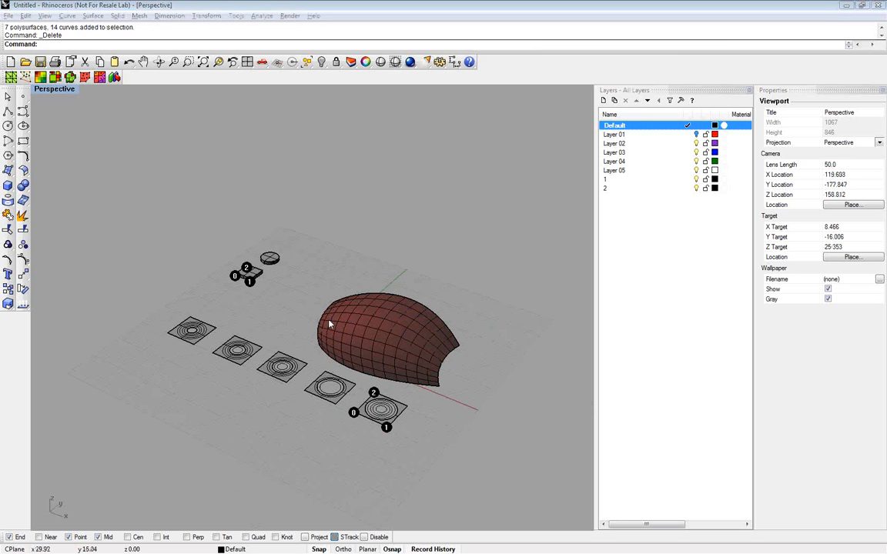
key(alt+Tab)
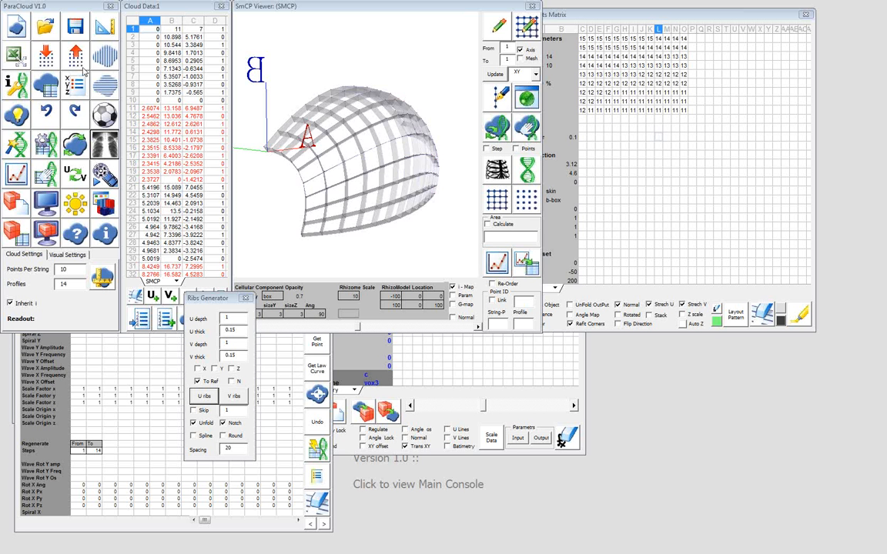
click(19, 117)
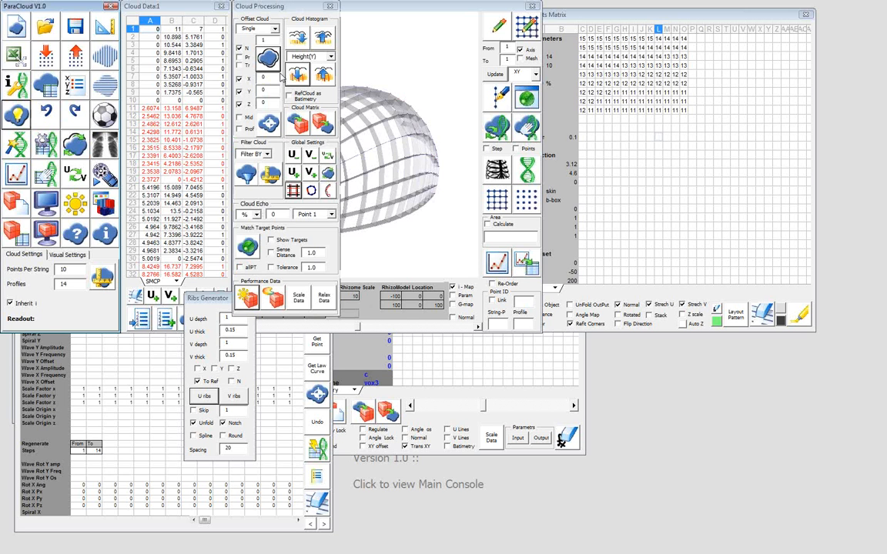
drag(633, 16, 584, 27)
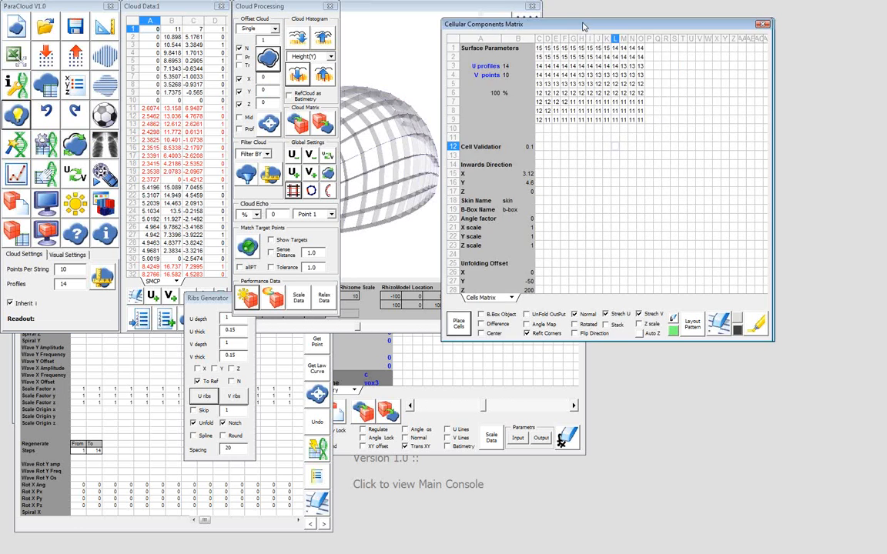
click(762, 25)
click(219, 299)
click(245, 297)
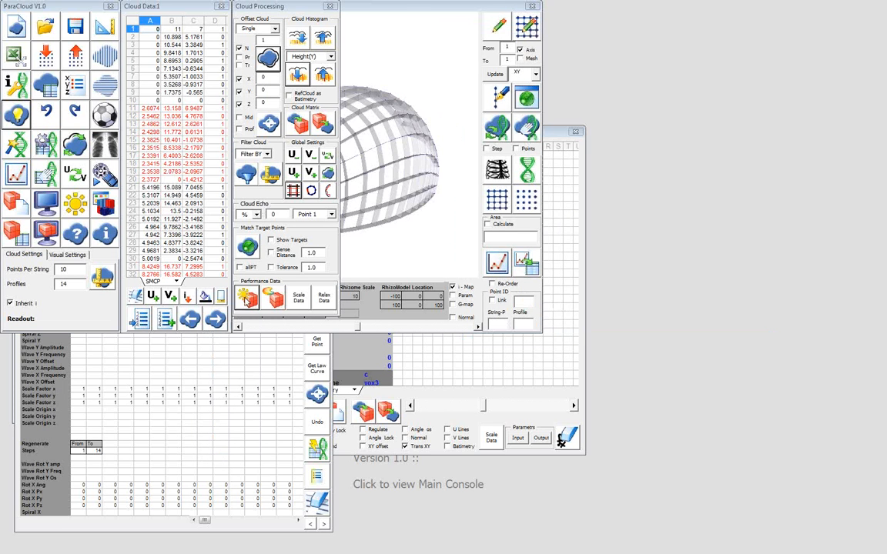
Send the cloud histogram to the Matrix Viewer, open the Voxel Matrix and move it clear of the viewer
click(302, 43)
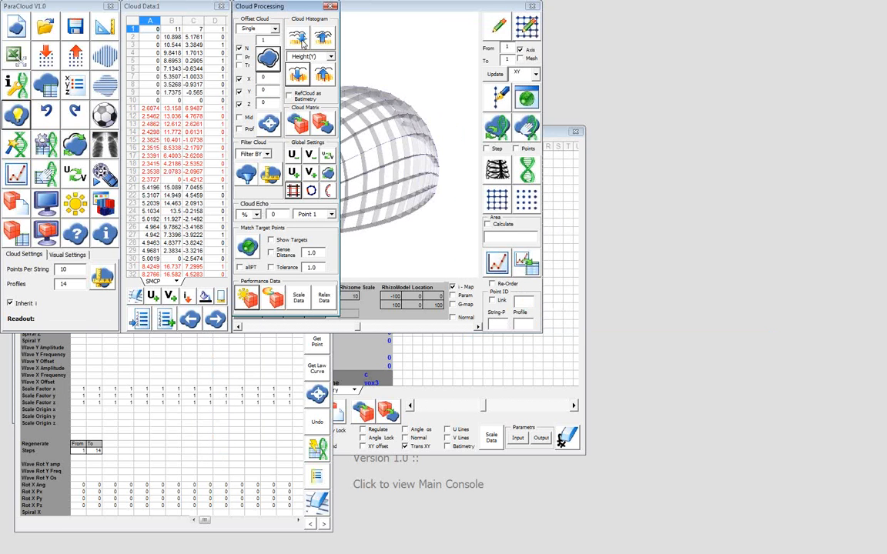
click(302, 42)
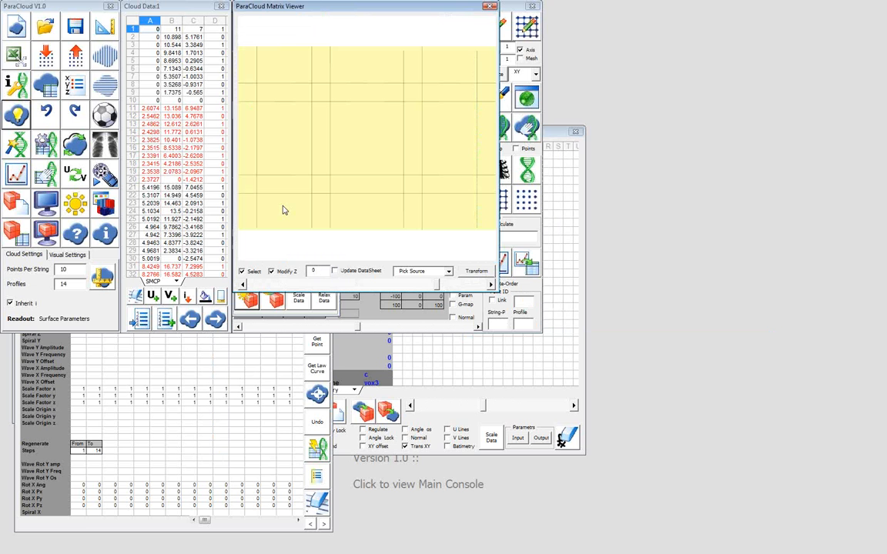
click(15, 240)
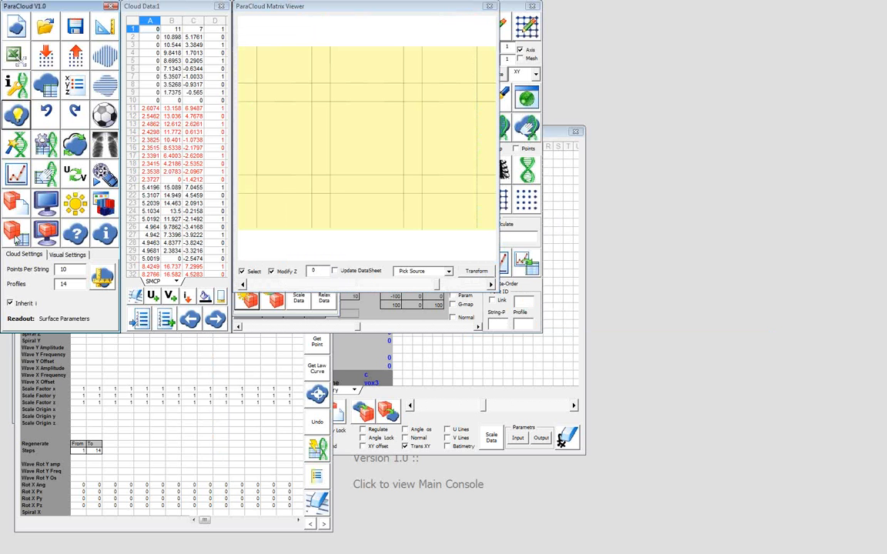
click(16, 240)
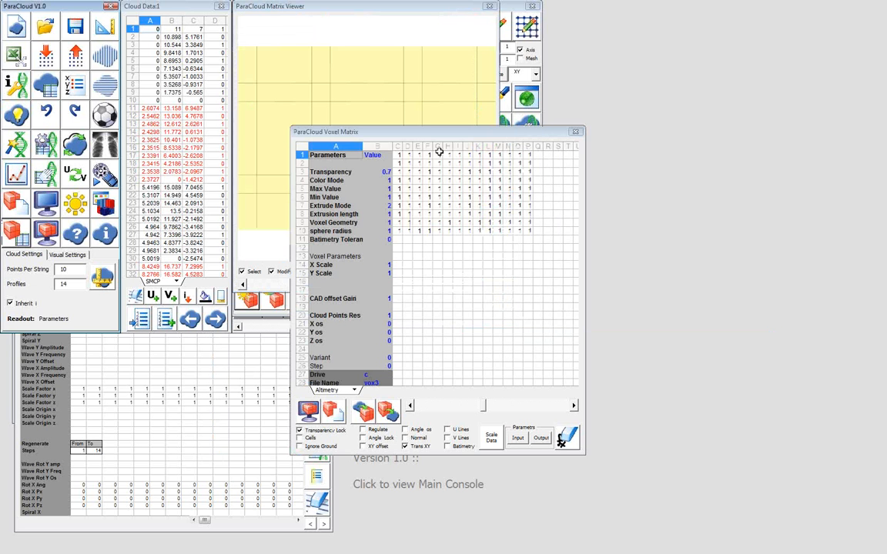
drag(430, 131, 557, 173)
Enter 2 in Voxel Matrix cells D1 and C2 to form an alternating 1-2 block in C1:D2
click(536, 195)
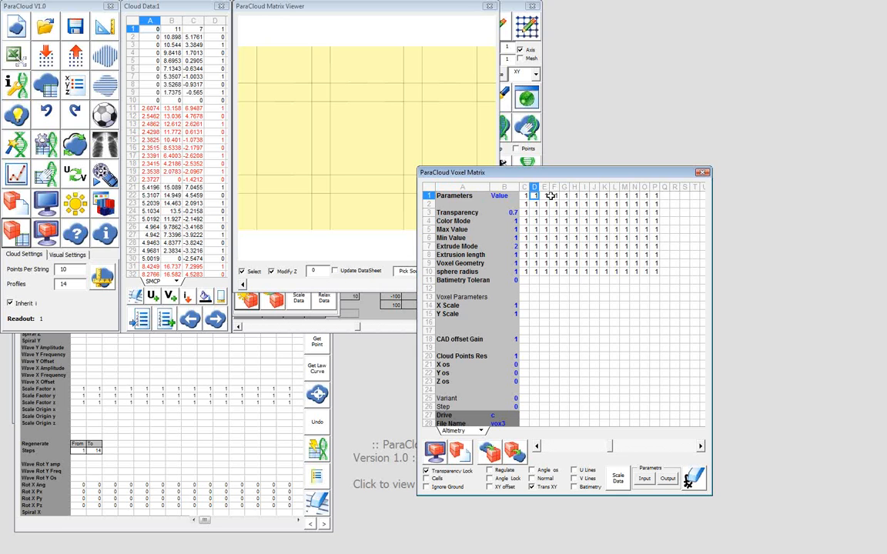
text(2)
click(551, 195)
text(2)
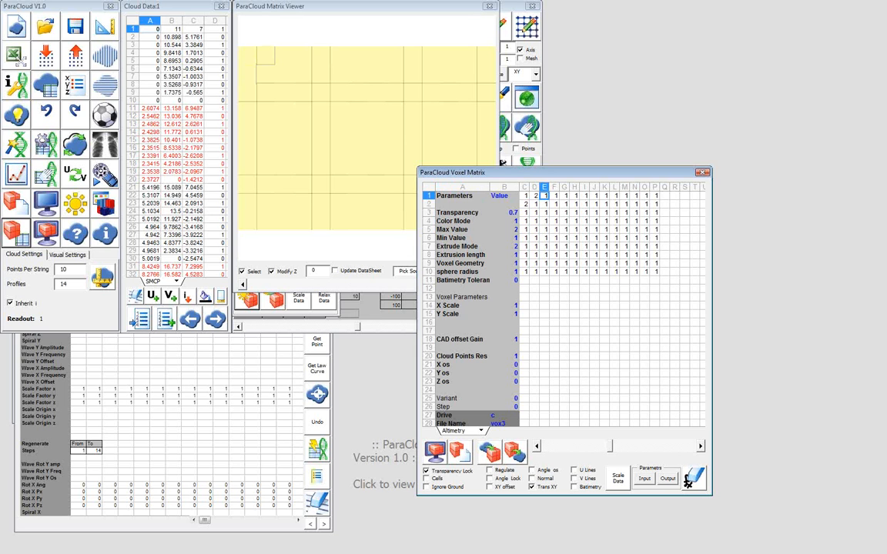
key(Return)
Paste the alternating 1-2 block across the rest of the Voxel Matrix, filling C1:P10
click(550, 196)
key(ctrl+v)
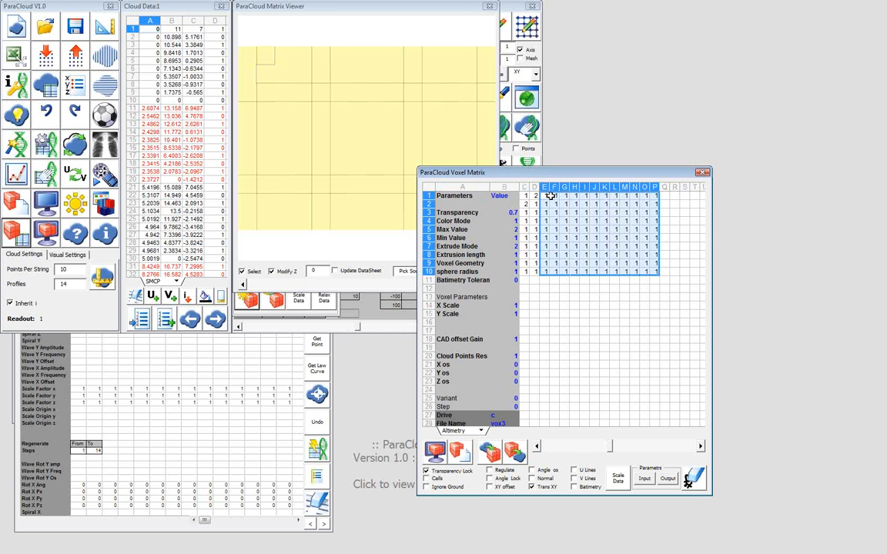
key(Down)
key(Down)
key(Left)
key(Left)
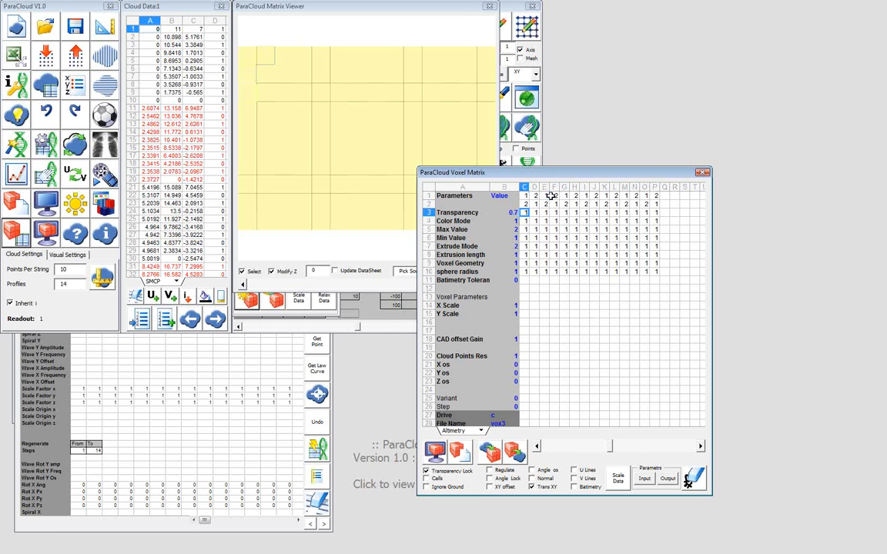
key(ctrl+shift+End)
key(ctrl+v)
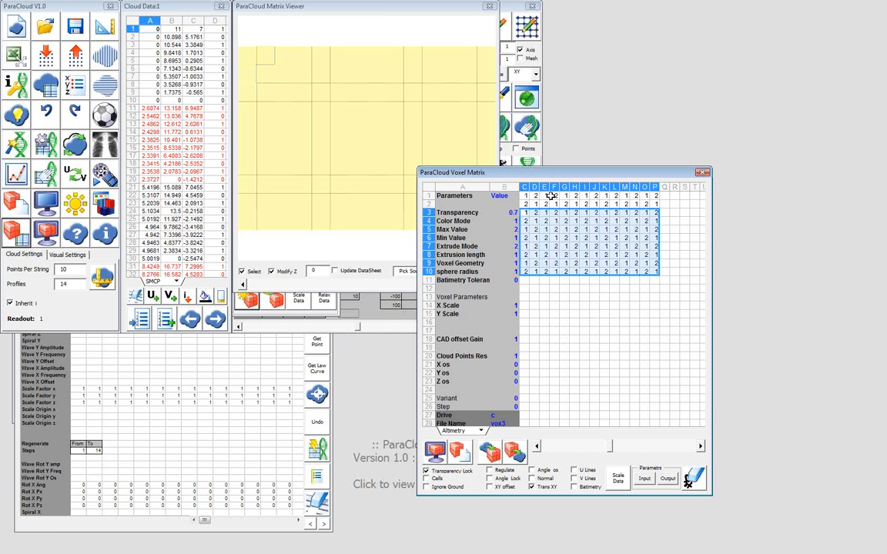
Make the pattern's source cells C1:D2 bold in the Voxel Matrix
key(Up)
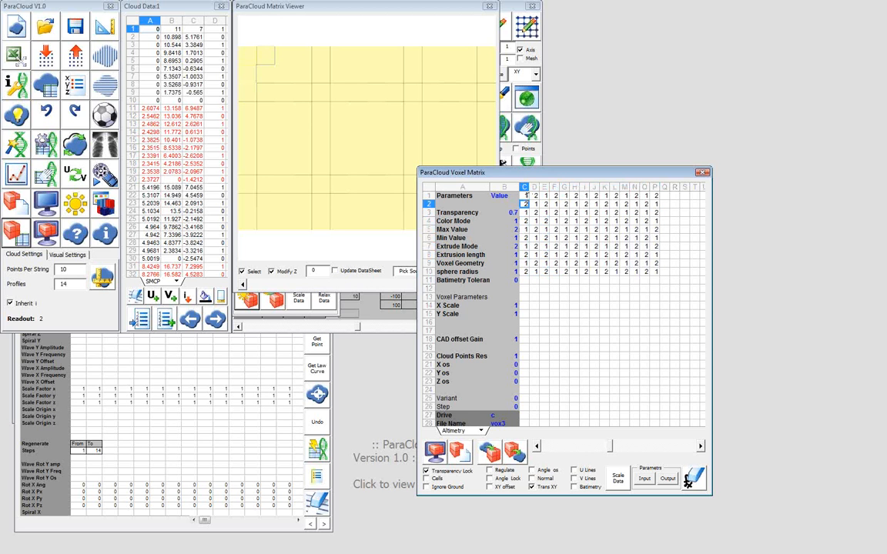
drag(525, 196, 532, 203)
key(ctrl+b)
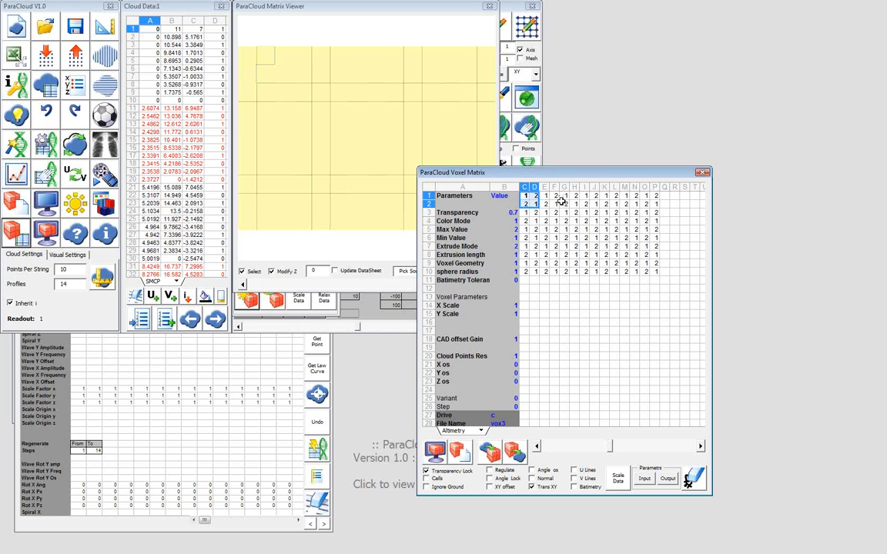
click(562, 204)
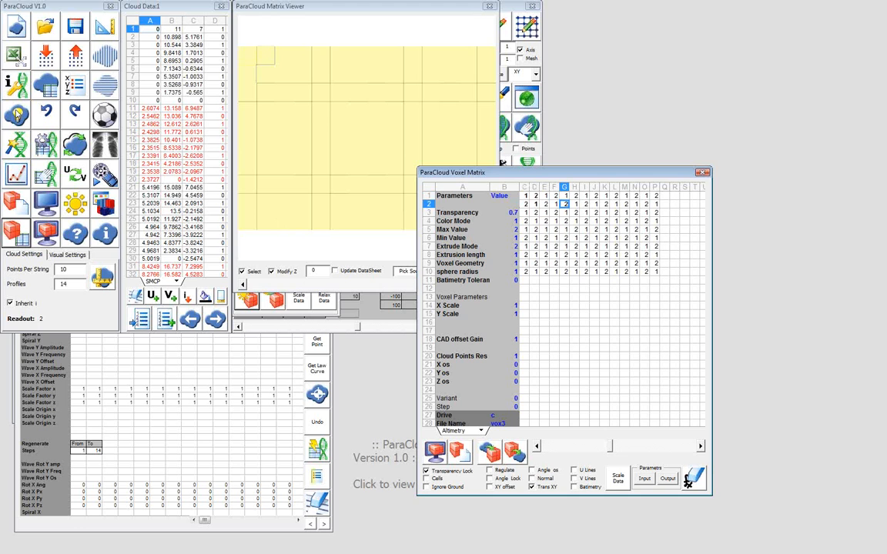
Apply the alternating matrix values to the point cloud with Cloud Histogram and examine the deformed grid in the viewer from several angles
click(17, 114)
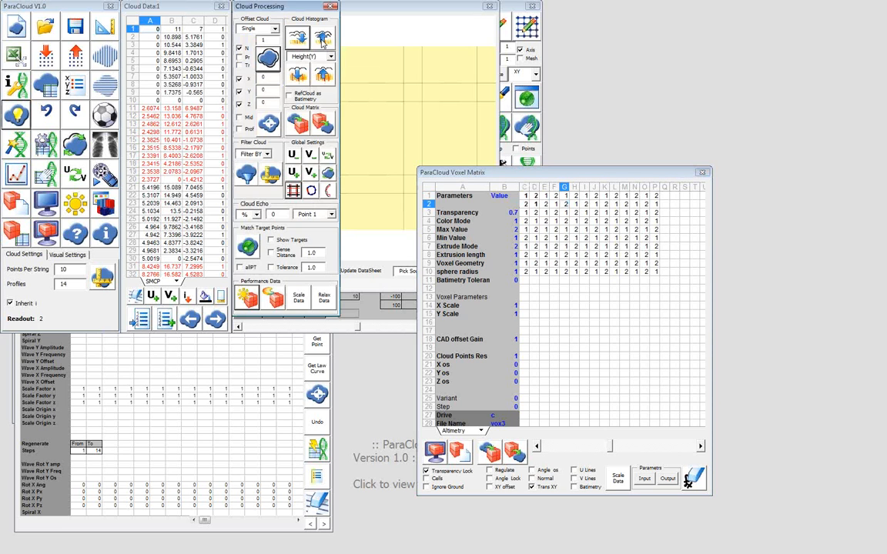
click(321, 40)
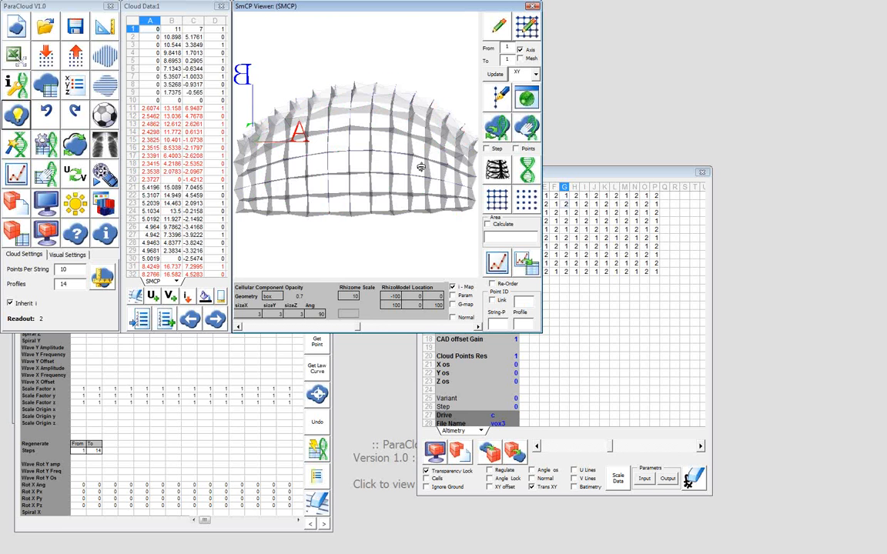
drag(420, 166, 281, 167)
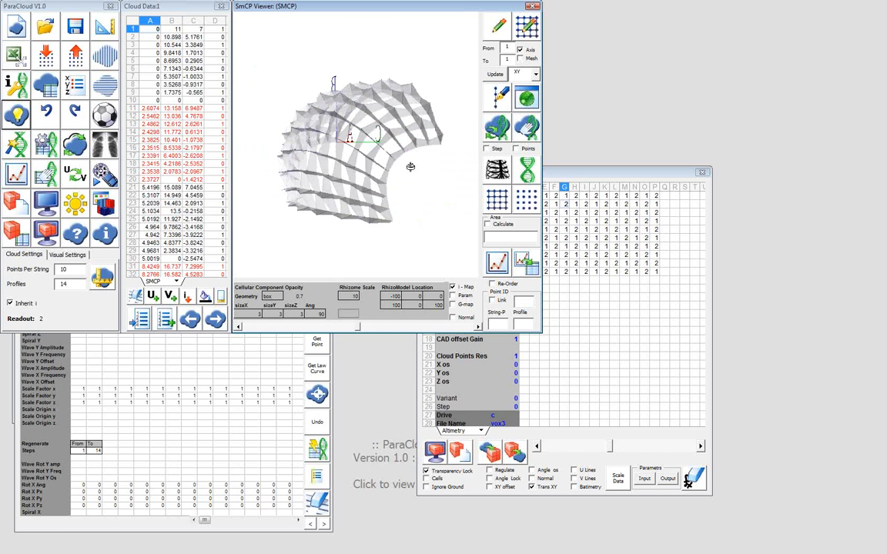
drag(411, 167, 340, 155)
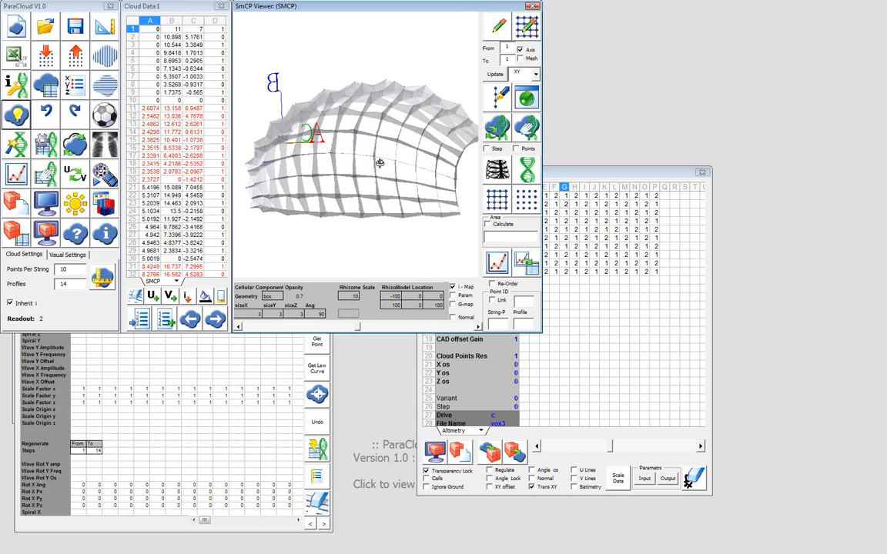
Open the ParaCell and Cellular Components Matrix windows and arrange them so both tables can be read side by side
drag(380, 165, 353, 218)
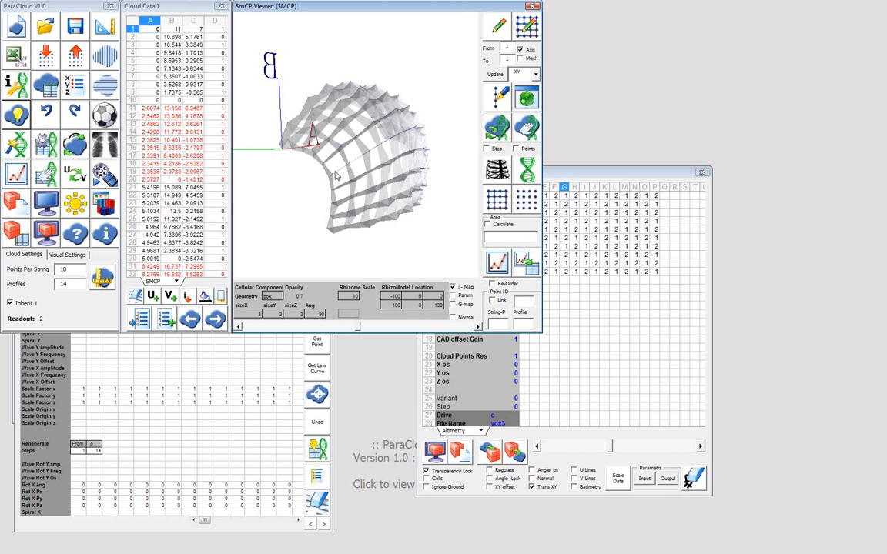
drag(329, 178, 259, 193)
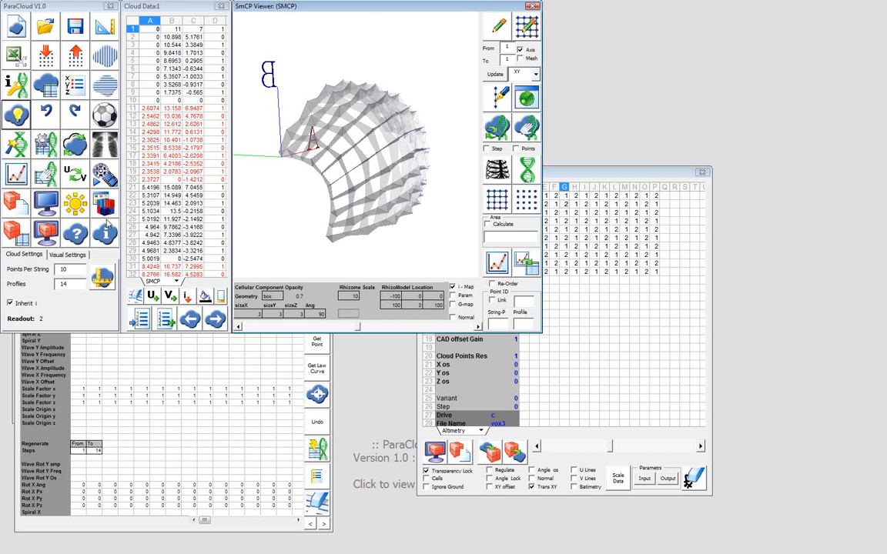
click(108, 210)
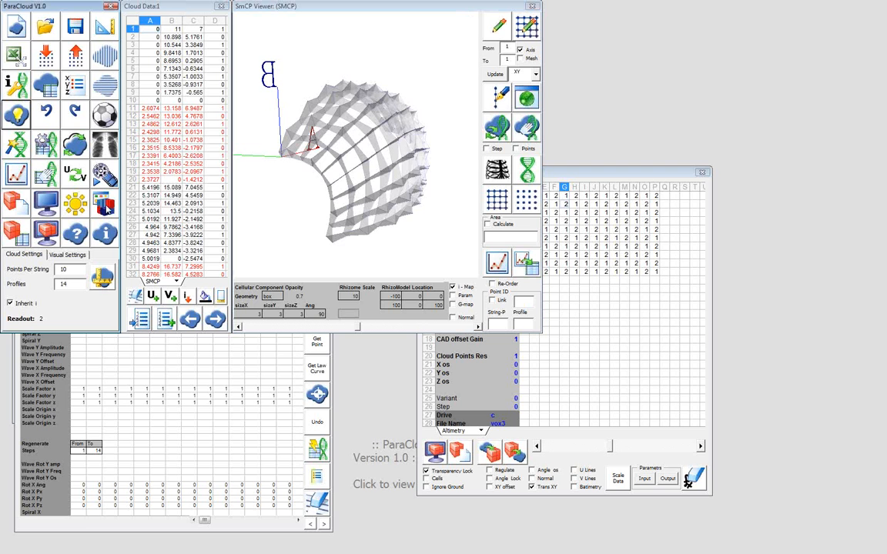
click(108, 209)
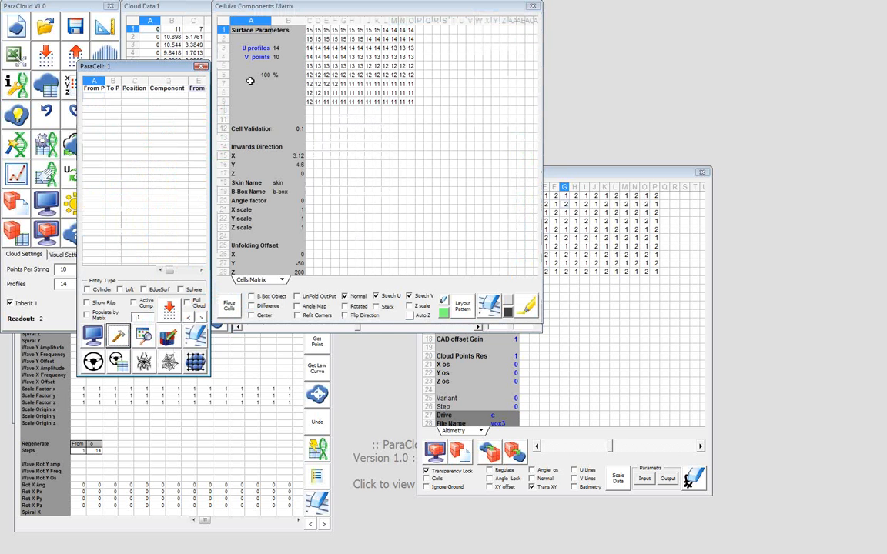
drag(133, 70, 189, 108)
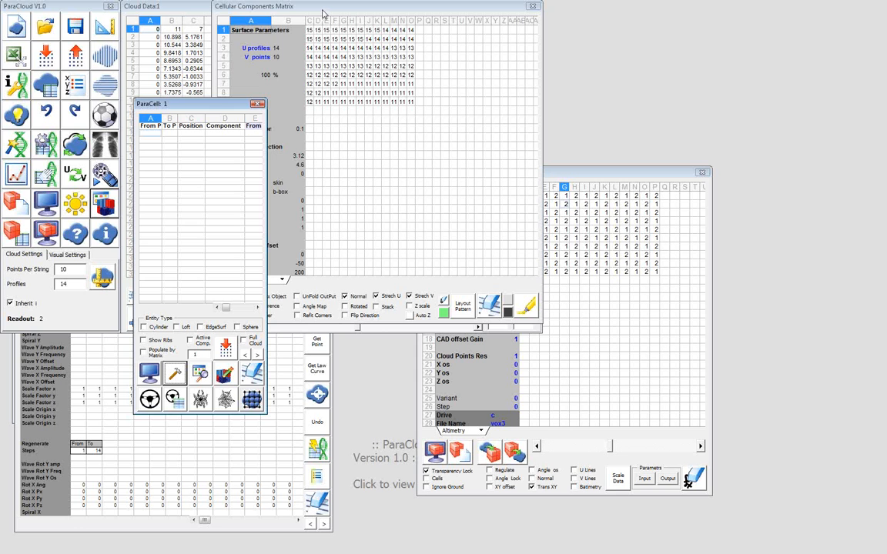
click(323, 14)
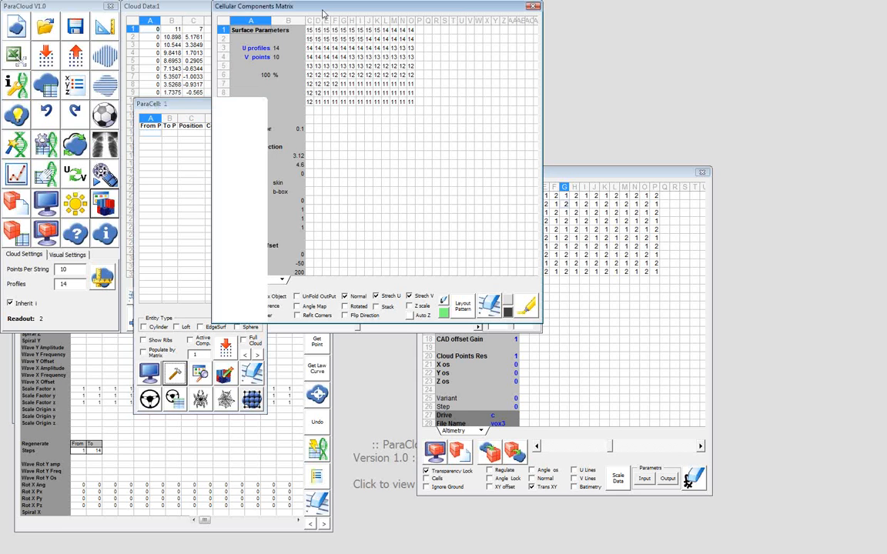
drag(324, 13, 378, 19)
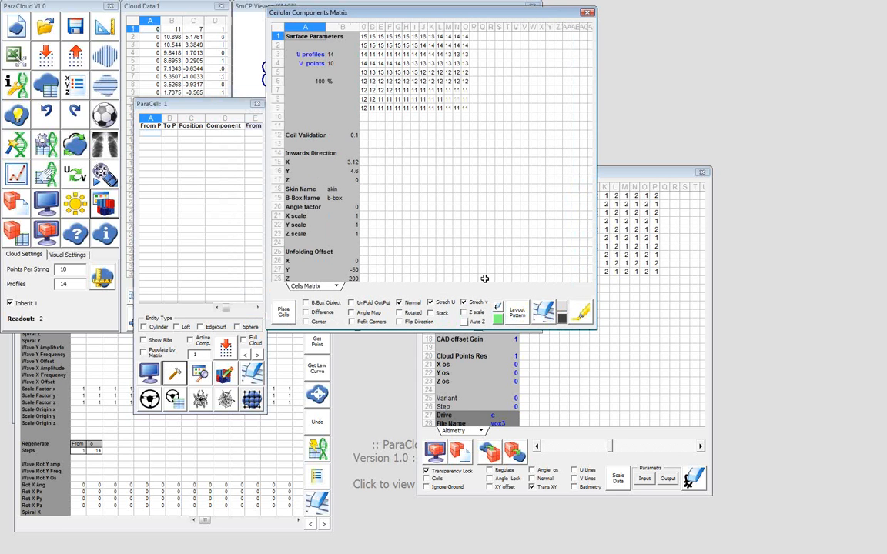
Enable the active component option for ParaCell component 1, build its reference box with numbered nodes, and close the Node Selector
click(168, 160)
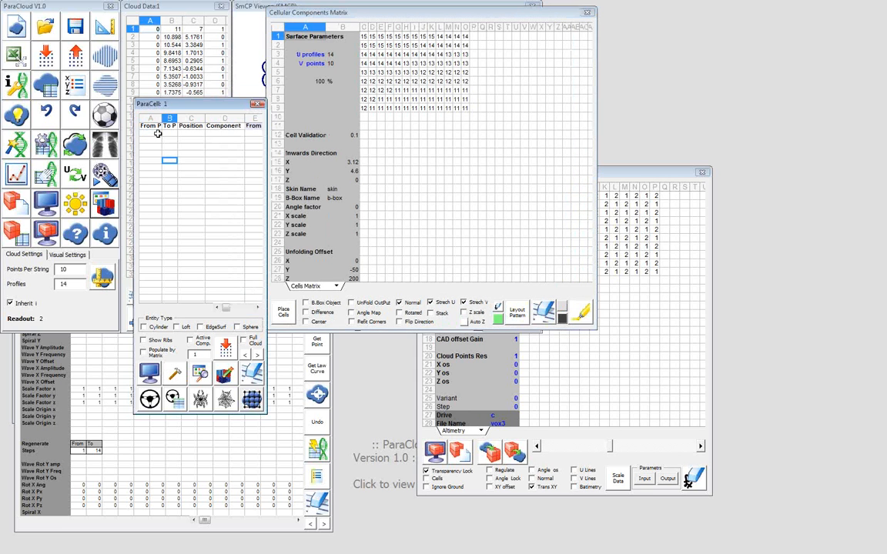
click(157, 134)
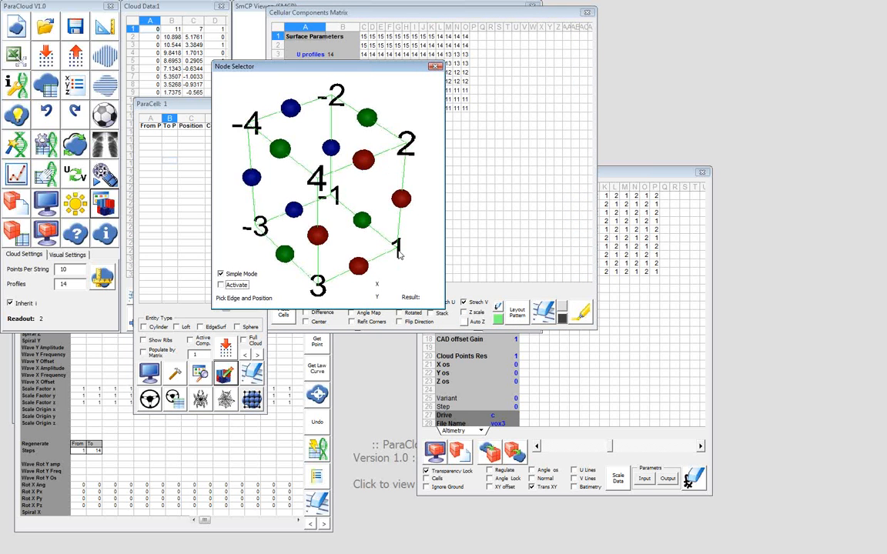
click(196, 340)
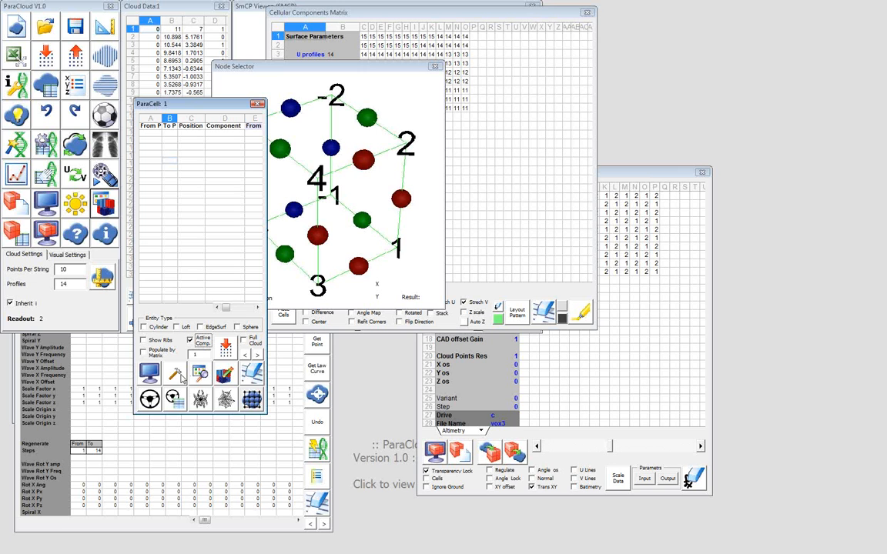
click(175, 375)
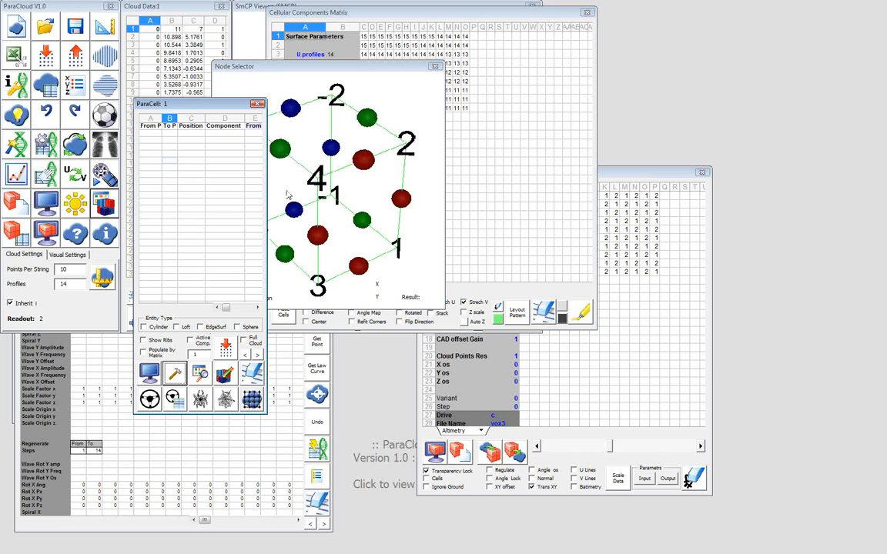
click(435, 67)
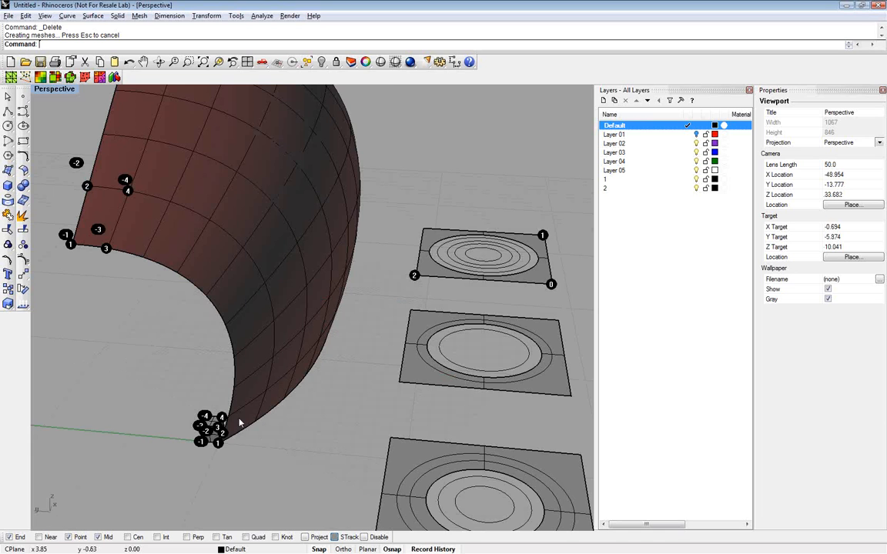
In Rhino, draw a diagonal polyline from node -1 to node -4 of the reference box
right_drag(217, 459, 175, 454)
scroll(212, 422, up, 10)
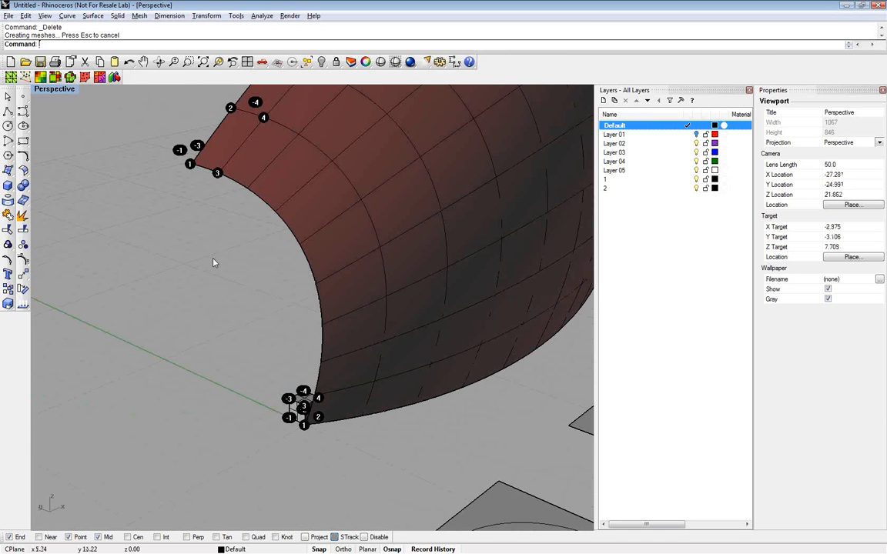
scroll(214, 263, down, 3)
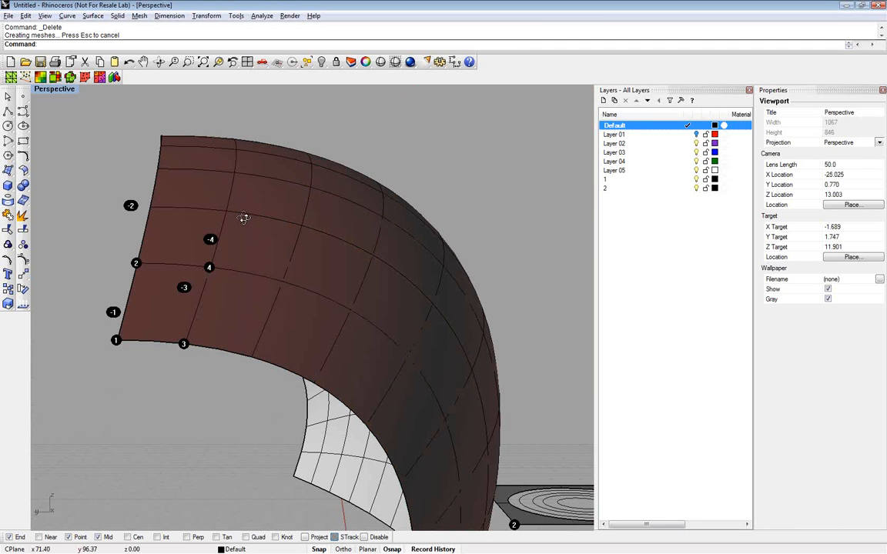
right_drag(244, 218, 356, 461)
scroll(337, 365, down, 12)
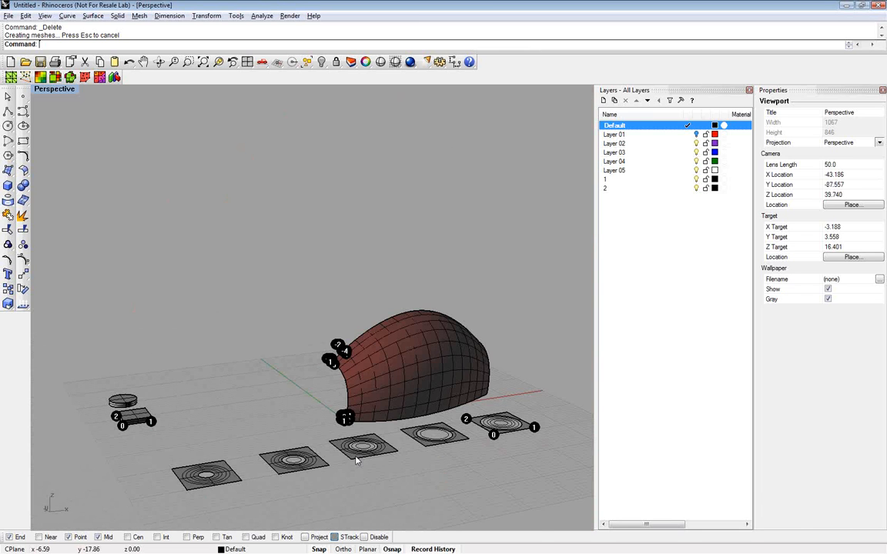
scroll(357, 460, up, 10)
right_drag(299, 264, 138, 148)
click(8, 111)
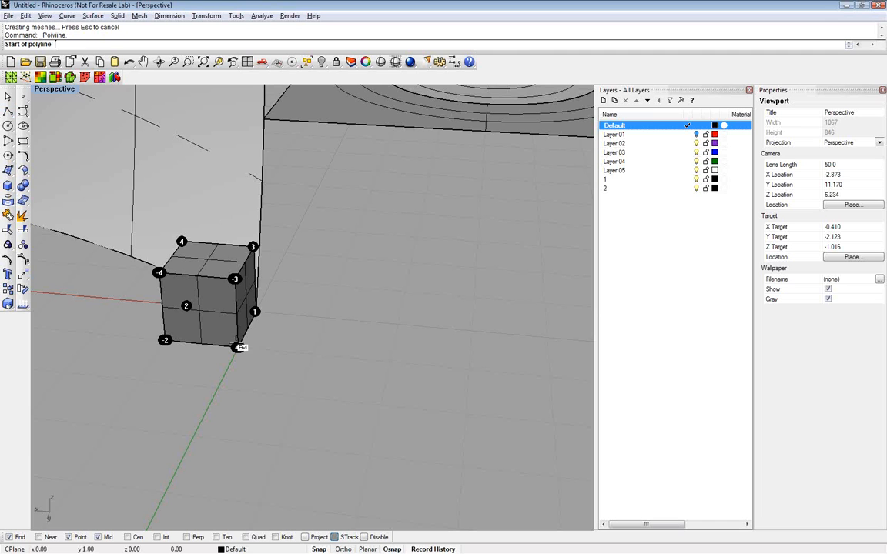
click(238, 348)
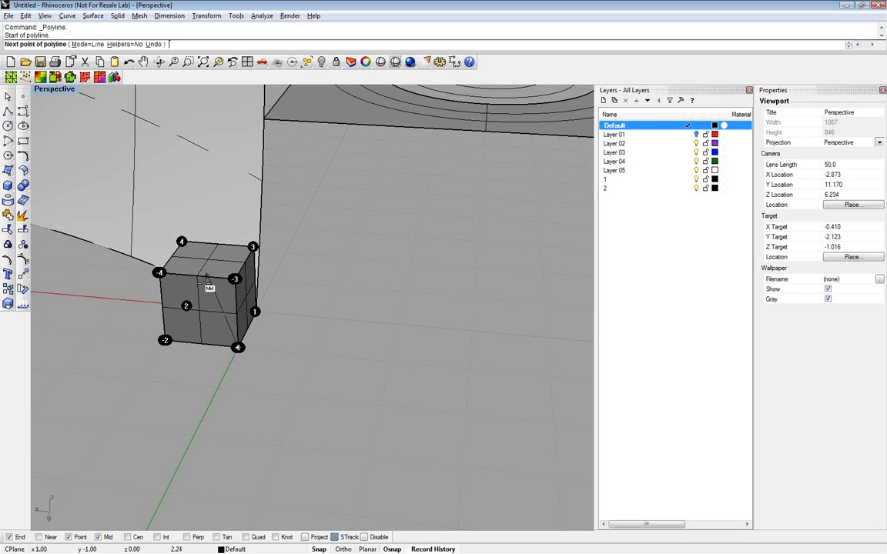
click(160, 272)
key(Return)
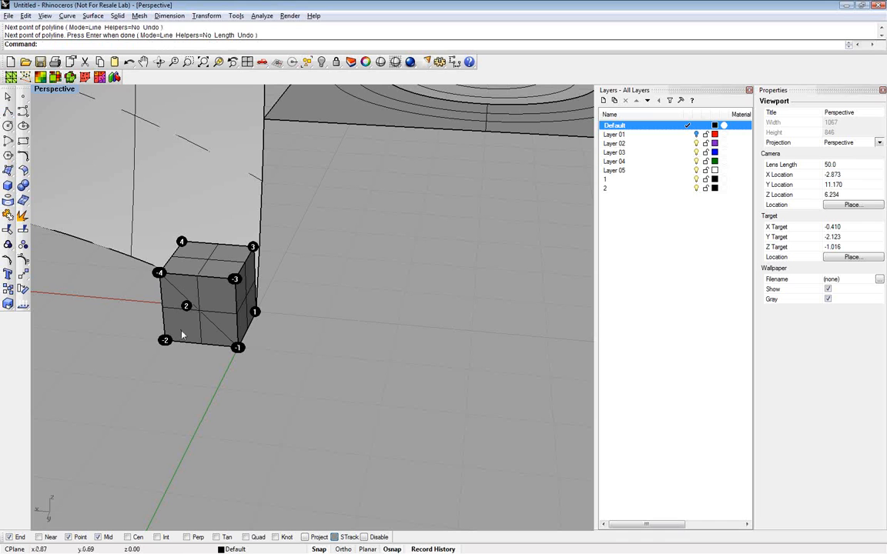
Draw polylines on the reference box from node -2 to node -3 and from node -4 to node 4
key(Return)
click(165, 340)
click(235, 279)
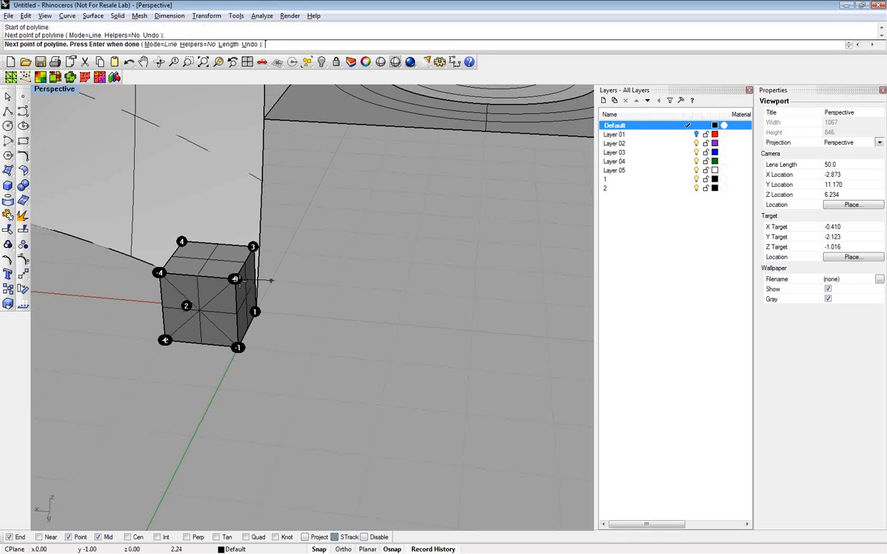
key(Return)
key(Return)
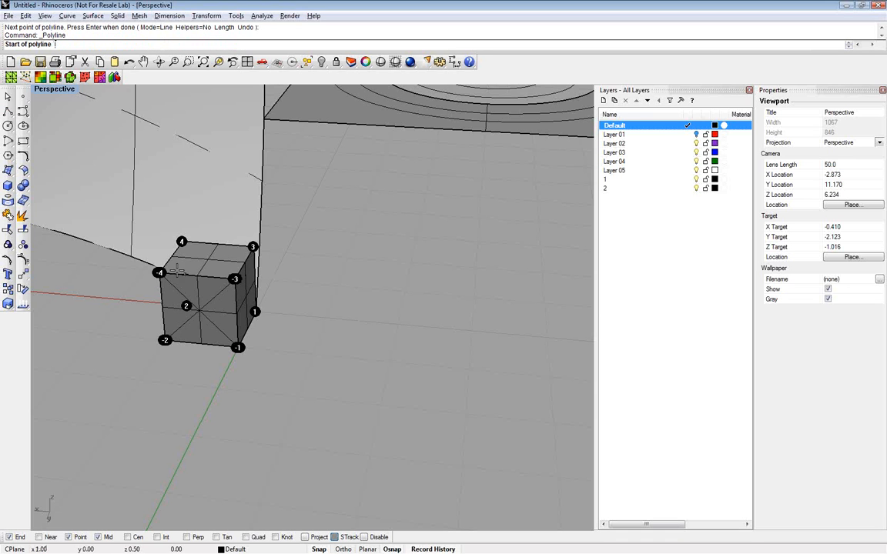
click(159, 273)
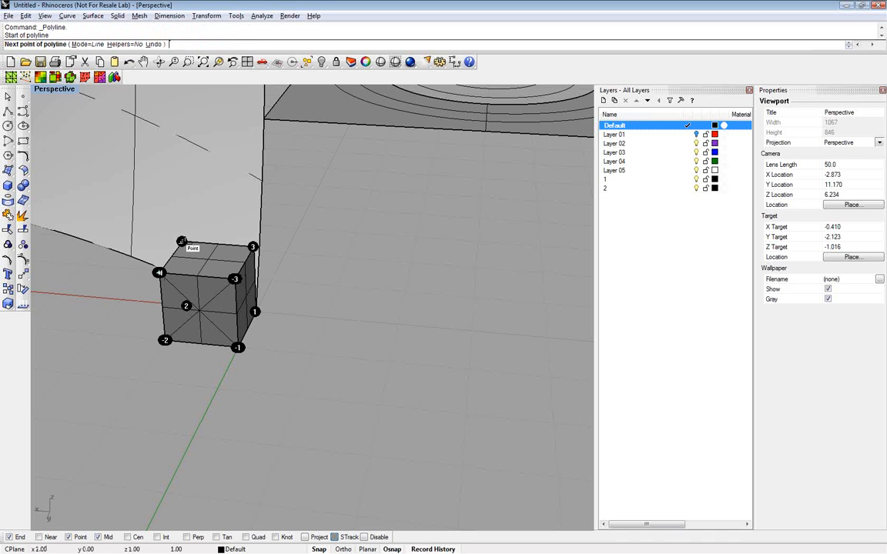
click(182, 242)
key(Return)
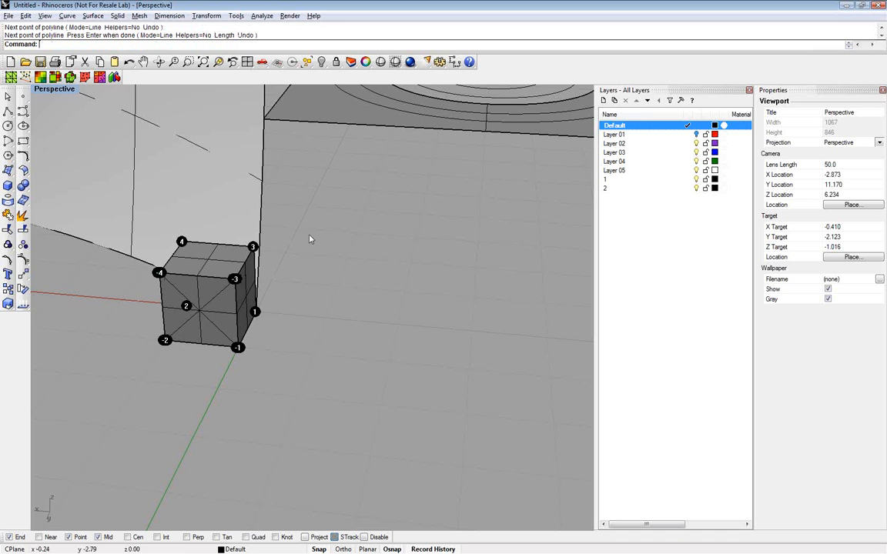
Delete the reference box solid and select the lines joining nodes -1 to -4 and -4 to 4
right_drag(310, 239, 154, 254)
click(128, 258)
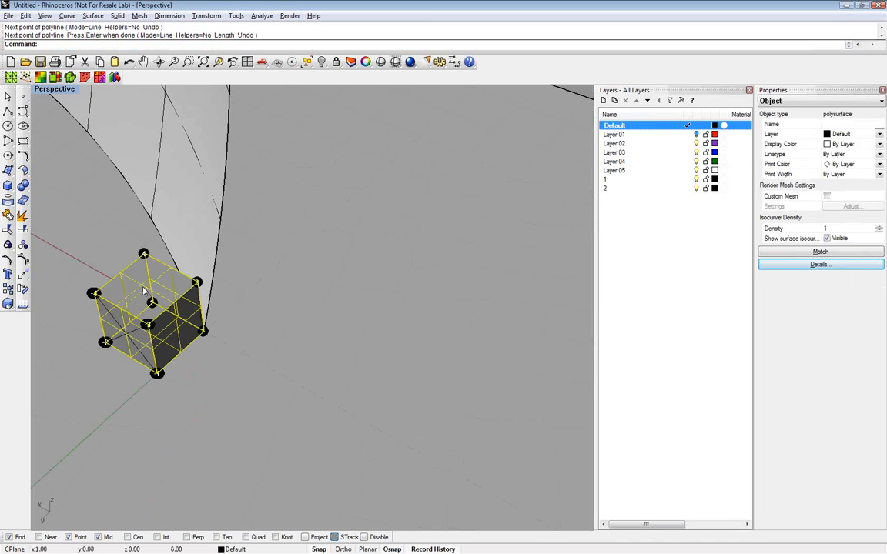
key(Delete)
click(142, 356)
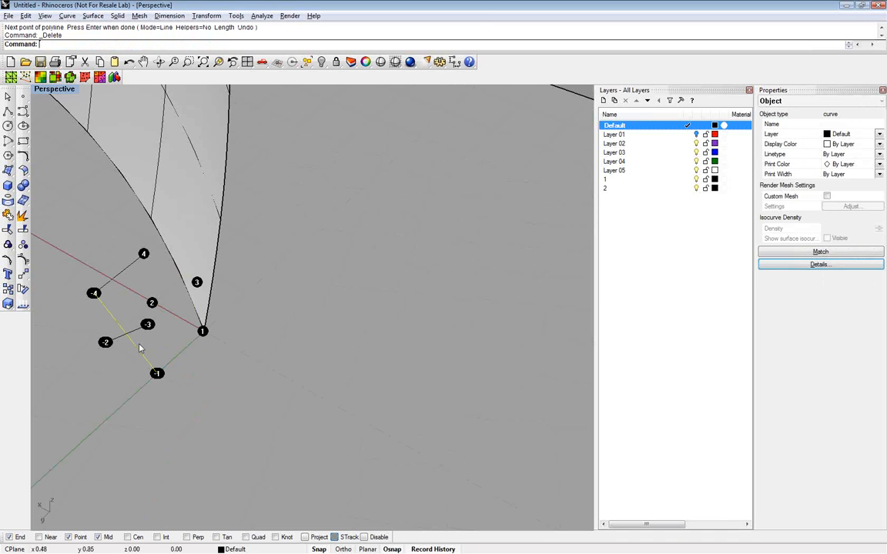
shift+click(119, 281)
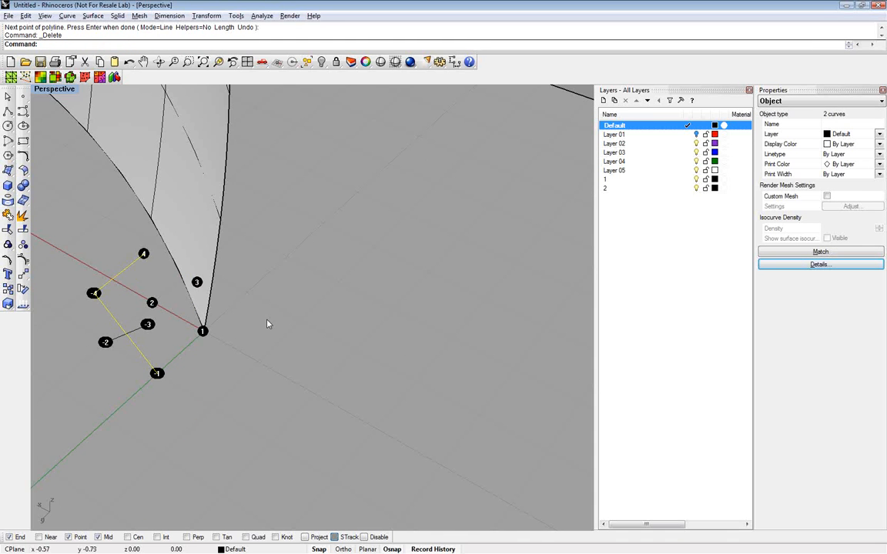
mouse_move(268, 324)
right_down()
mouse_move(307, 303)
mouse_move(275, 314)
right_up()
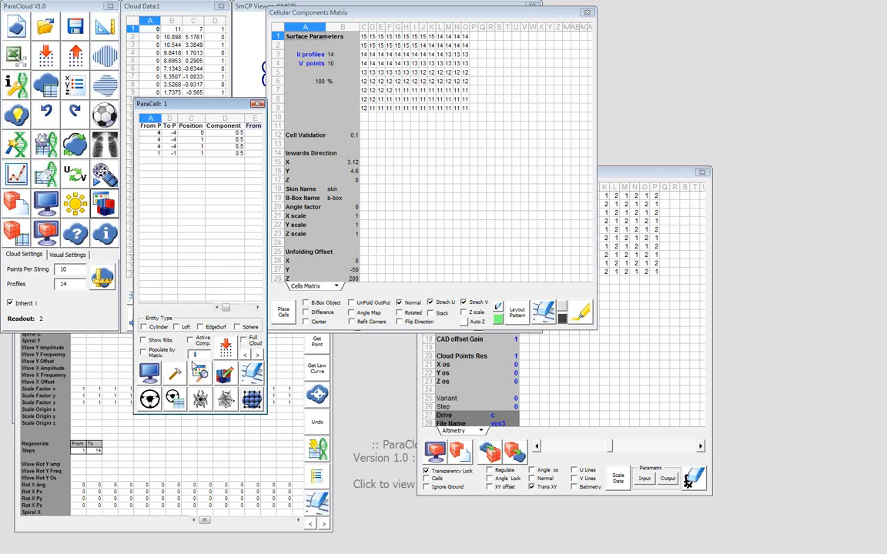
In ParaCloud, review the node and position values recorded for the lines in the ParaCell table
click(194, 368)
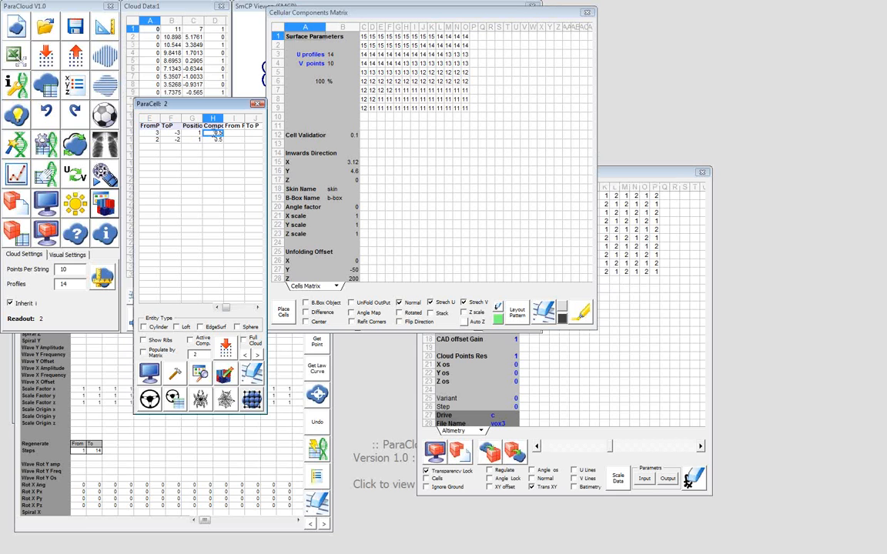
key(Left)
key(Left)
key(Left)
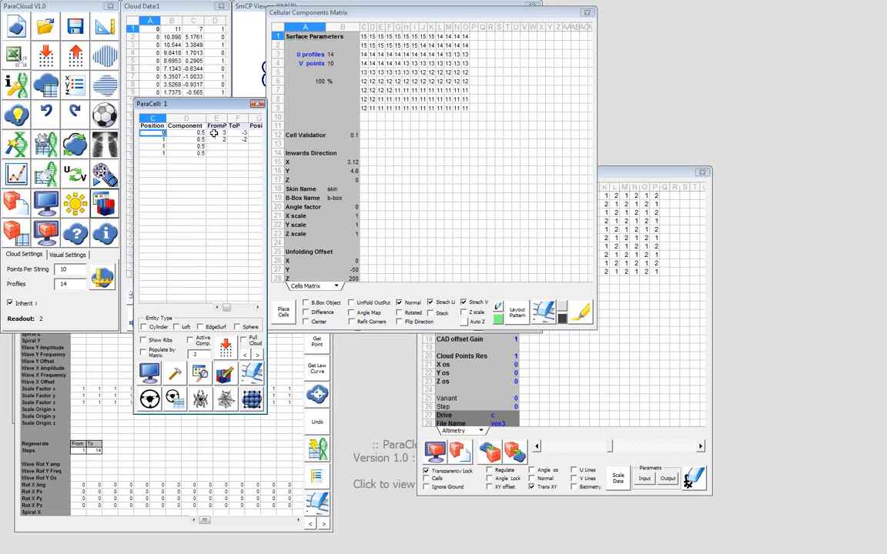
Enable the active component option for component 1 and preview its lines in the SmCP Viewer
click(190, 340)
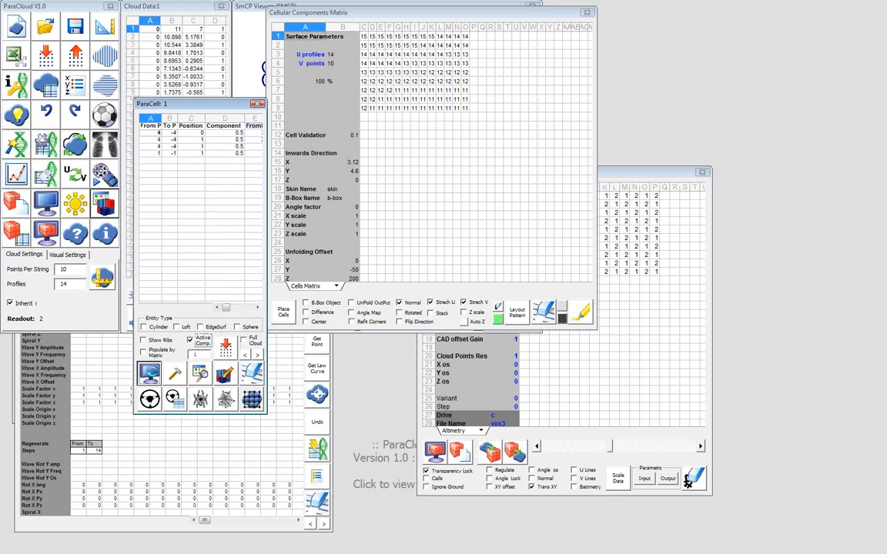
click(150, 374)
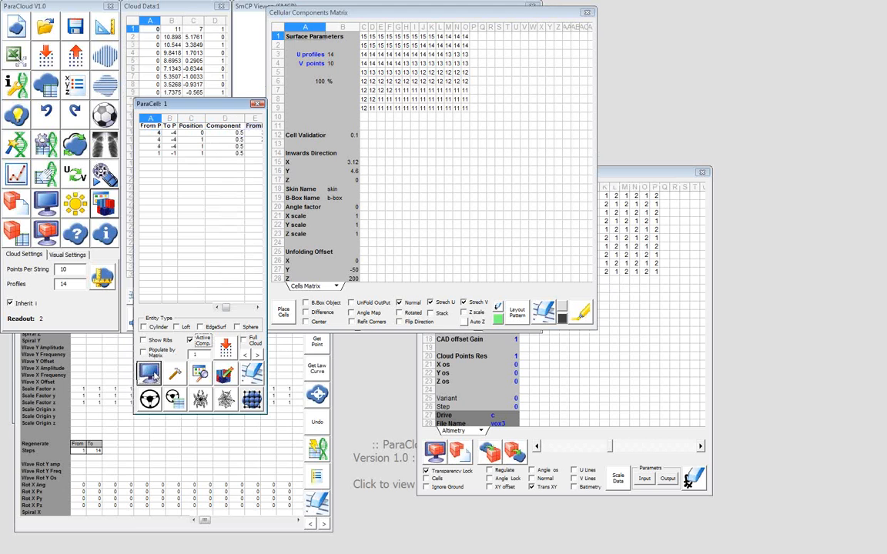
click(388, 7)
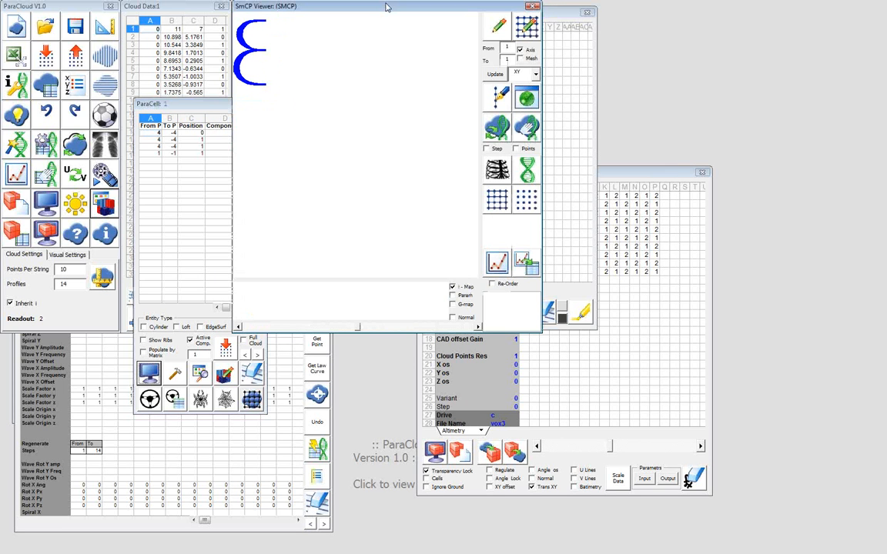
Set the component's entity type to Cylinder and select the first two values in the ParaCell table's Component column
click(153, 328)
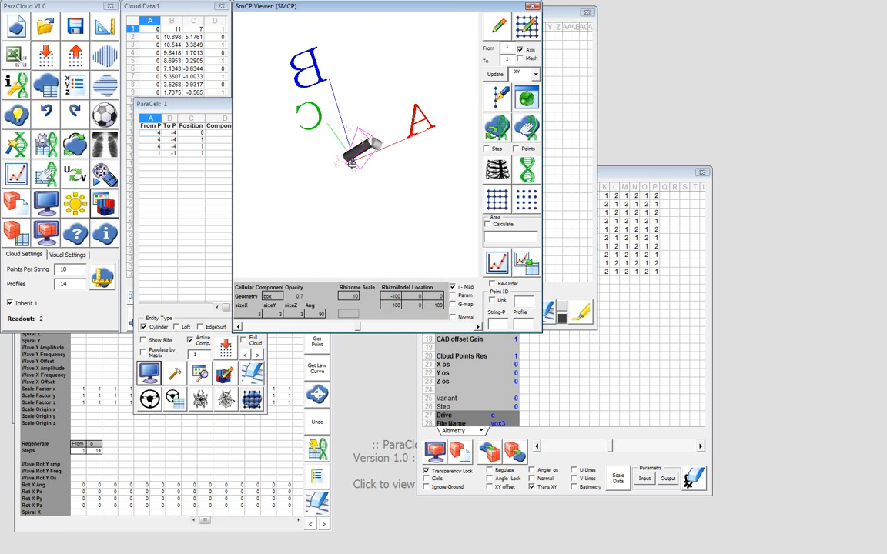
click(219, 147)
drag(225, 133, 226, 151)
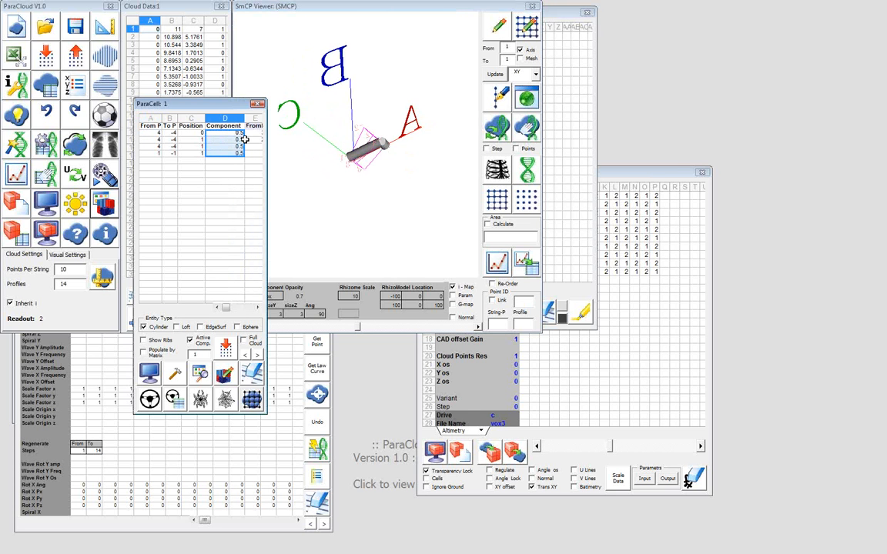
click(226, 166)
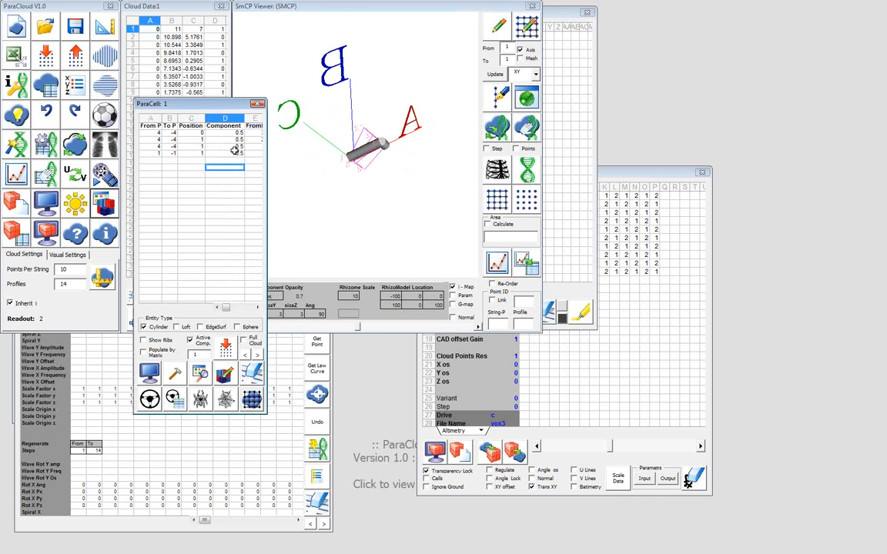
drag(240, 134, 239, 138)
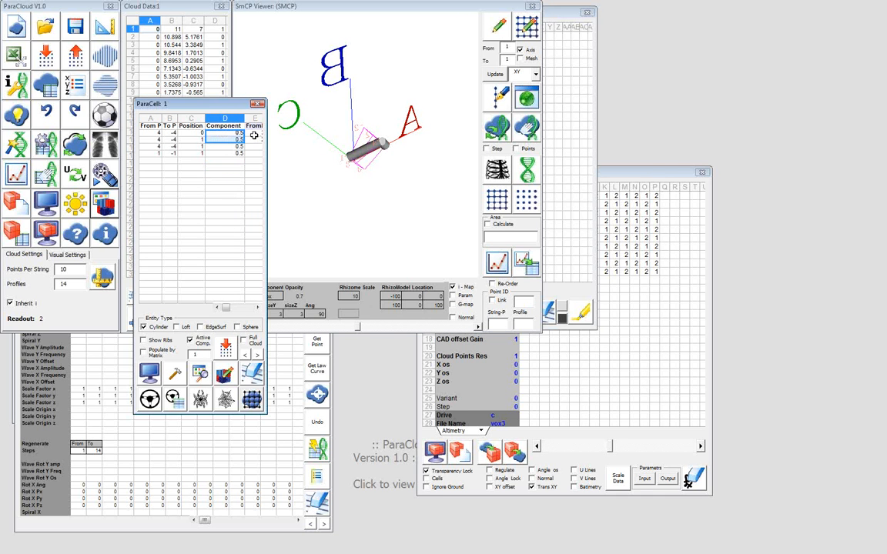
Set component 1's Component values to 0.1 for the first two rows and 0.3 for the last two, and disable the active component option
text(0.1)
key(Return)
text(0.1)
key(Return)
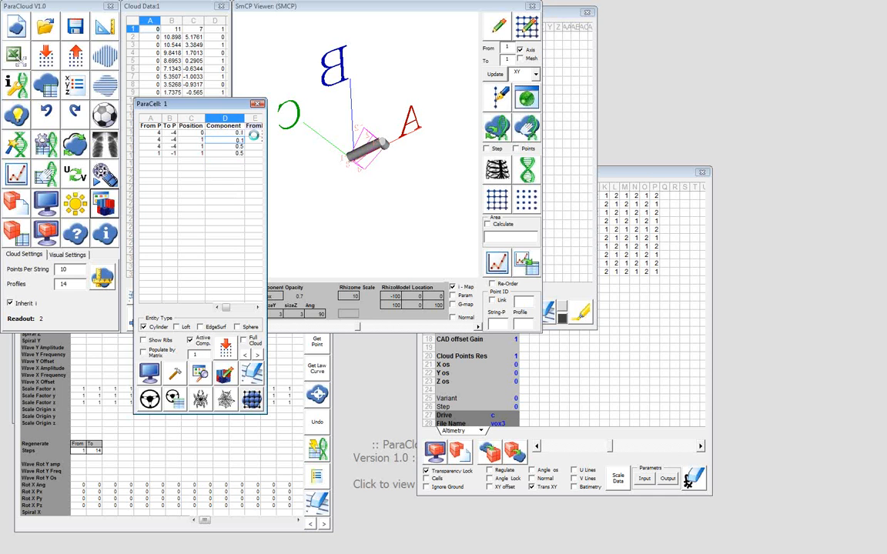
text(0.3)
key(Return)
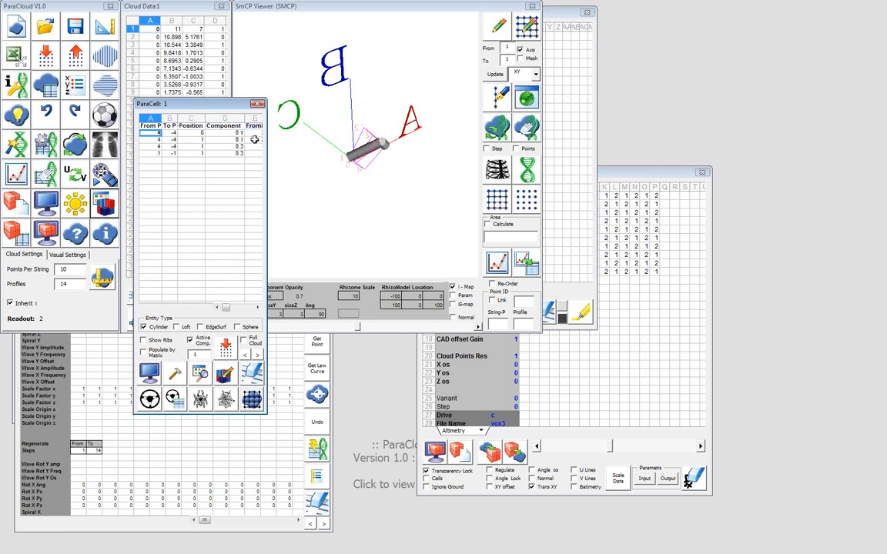
click(191, 341)
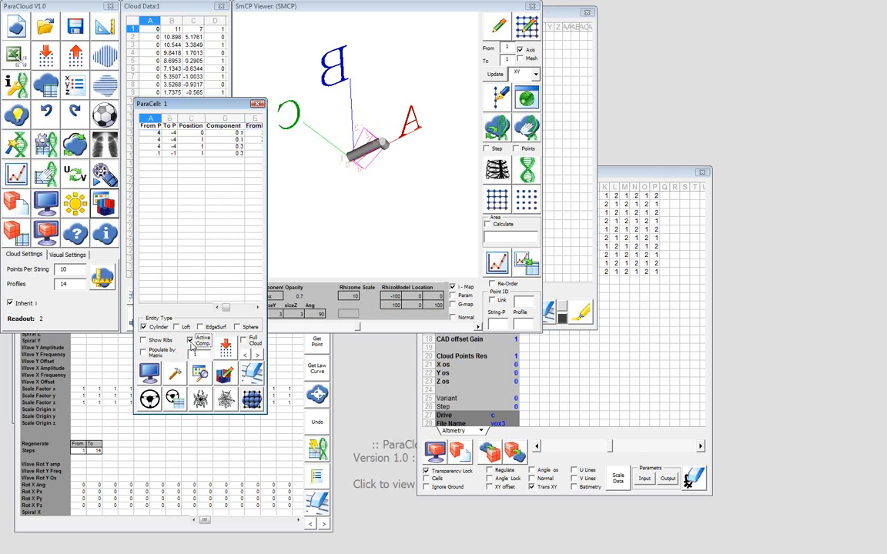
Clear the Cellular Components Matrix and enter a two-by-two alternating pattern of 1, 2 and 2, 1 in its first cells
click(631, 287)
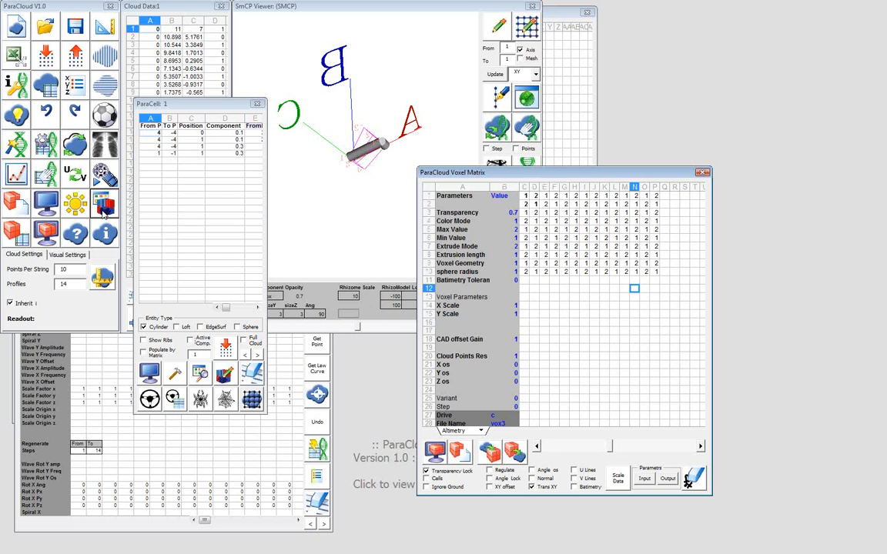
click(104, 212)
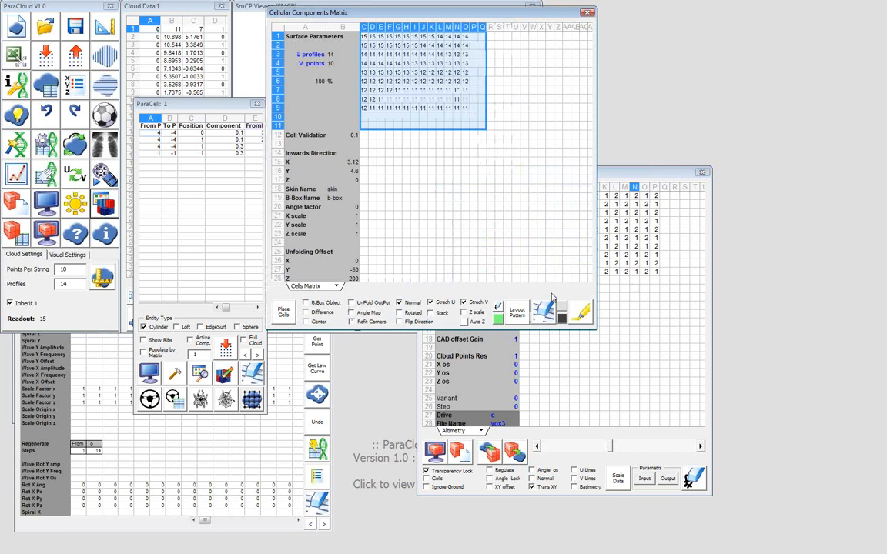
key(Right)
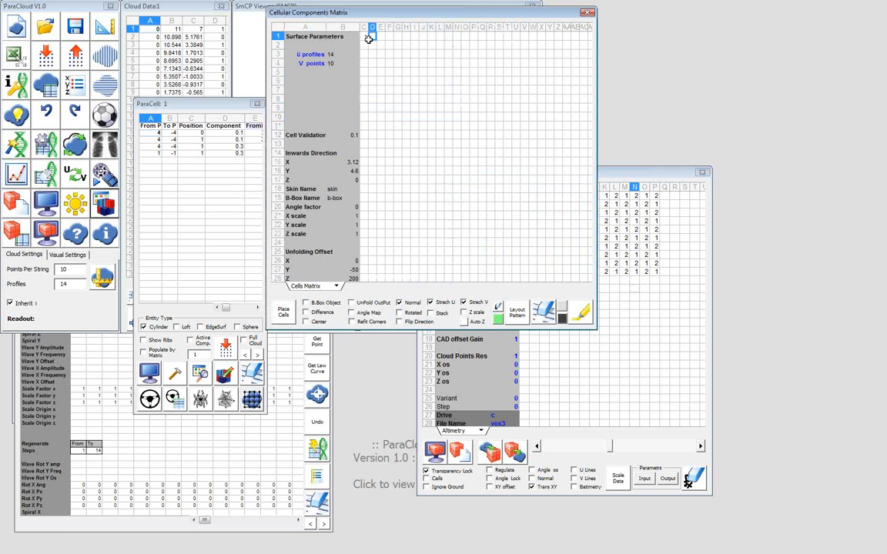
key(Down)
text(2)
key(Left)
key(Up)
key(Right)
key(Down)
key(Left)
key(Right)
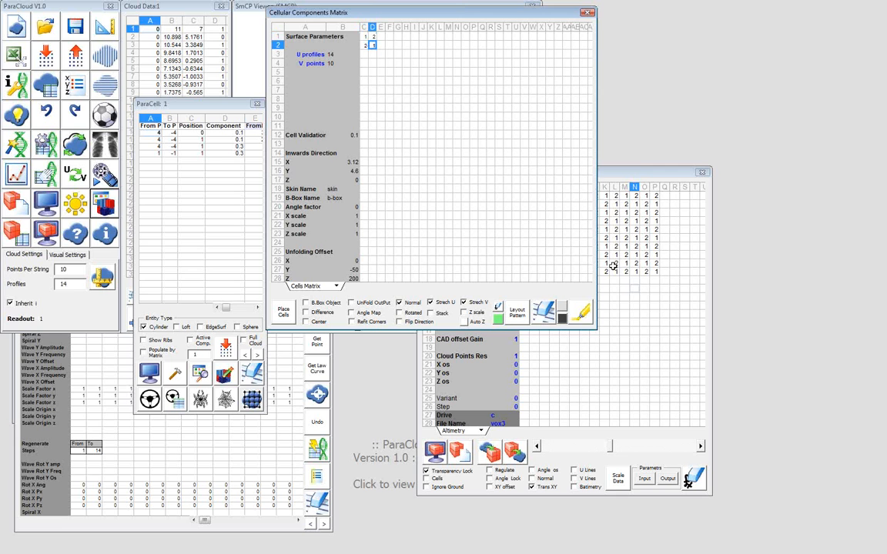
Repeat the two-by-two layout pattern across the whole cells matrix, highlight the filled cells, and move the matrix window aside
click(516, 314)
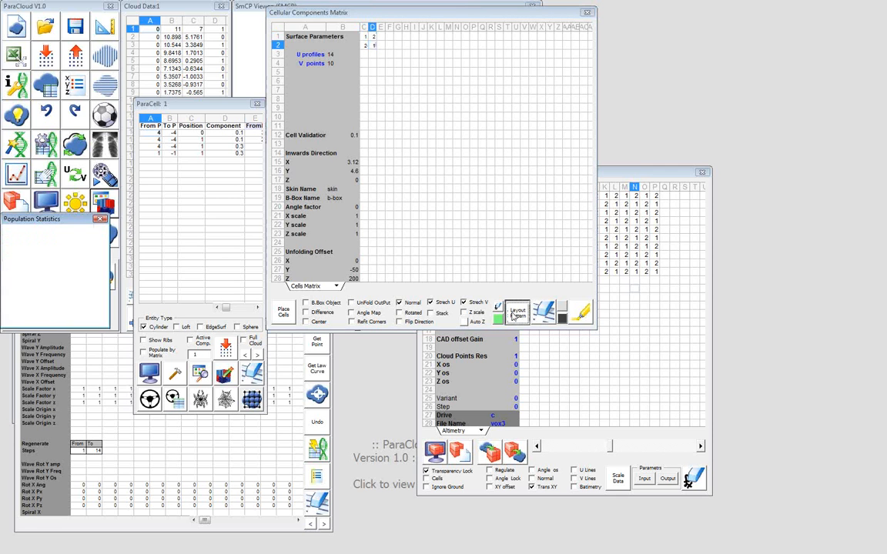
click(581, 312)
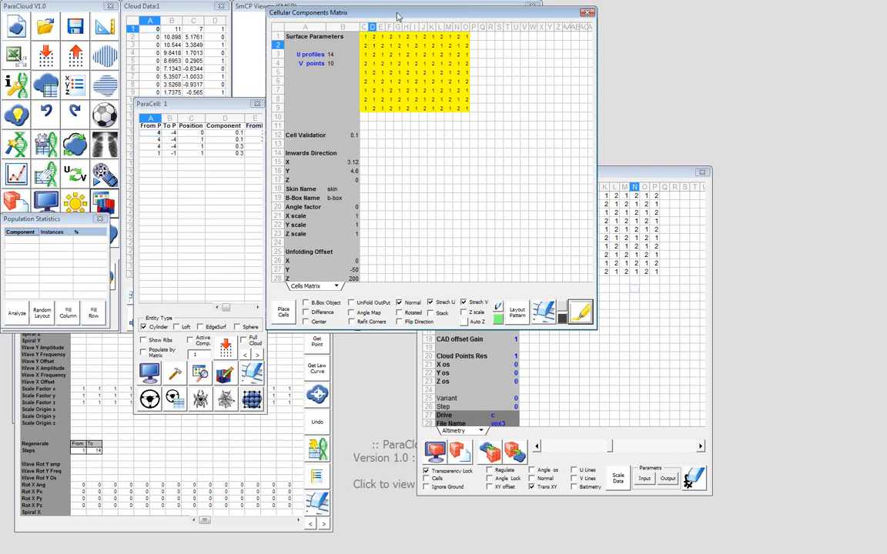
drag(397, 16, 548, 64)
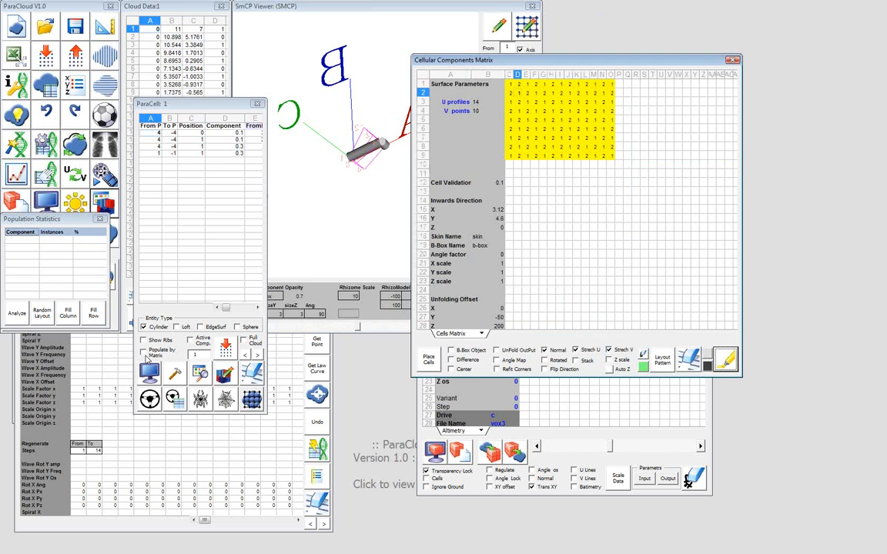
Enable population by matrix, preview the cylinder lattice in the SmCP Viewer, and build it in Rhino
click(144, 353)
click(149, 374)
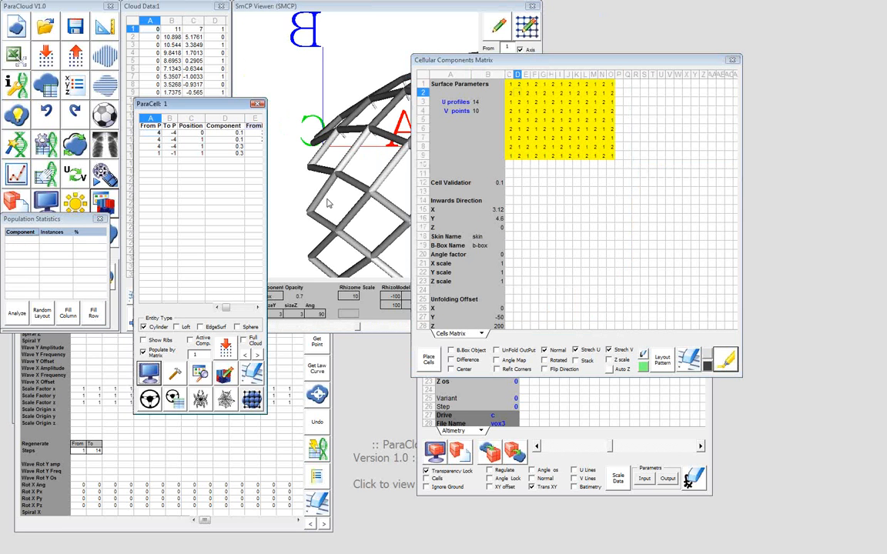
click(328, 202)
middle_drag(428, 176, 394, 181)
click(177, 375)
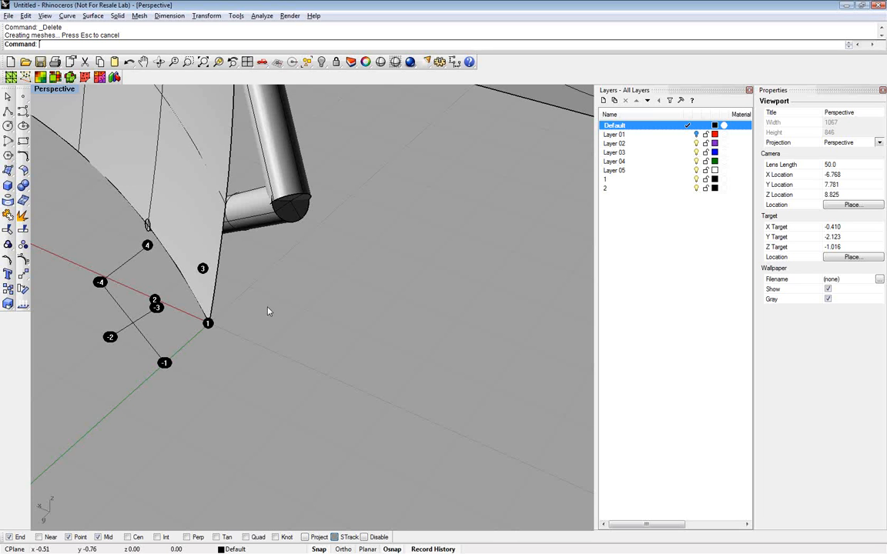
In Rhino, hide the base surface and delete the flat panels, solids and text dots lying outside the tube lattice
click(203, 63)
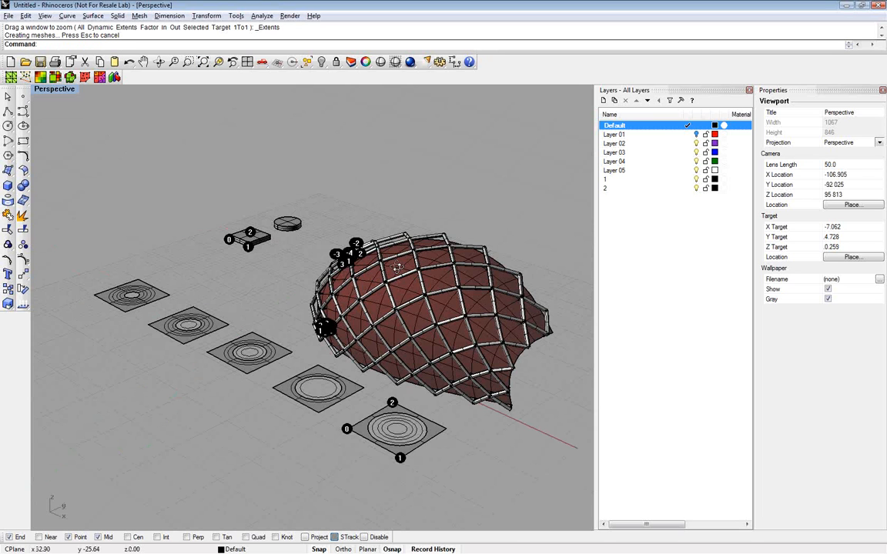
right_drag(397, 267, 301, 308)
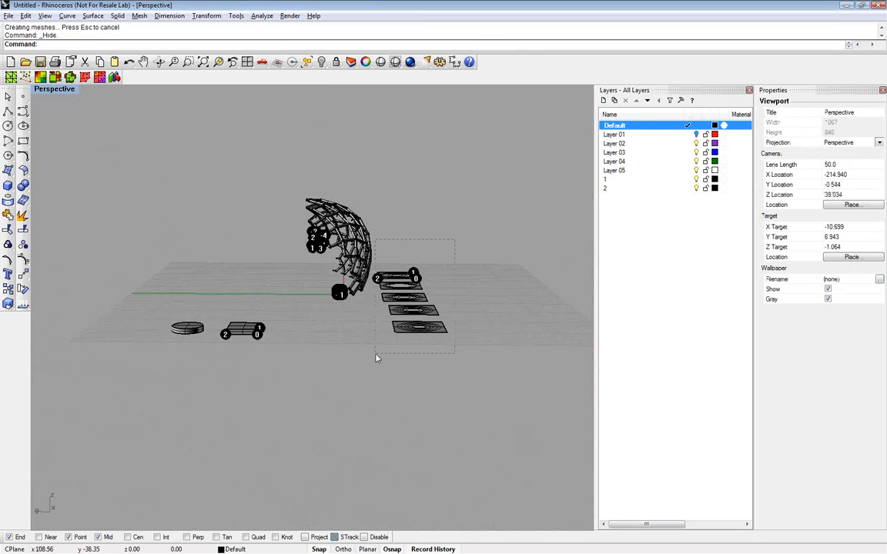
drag(462, 261, 376, 358)
key(Delete)
drag(149, 301, 279, 365)
key(Delete)
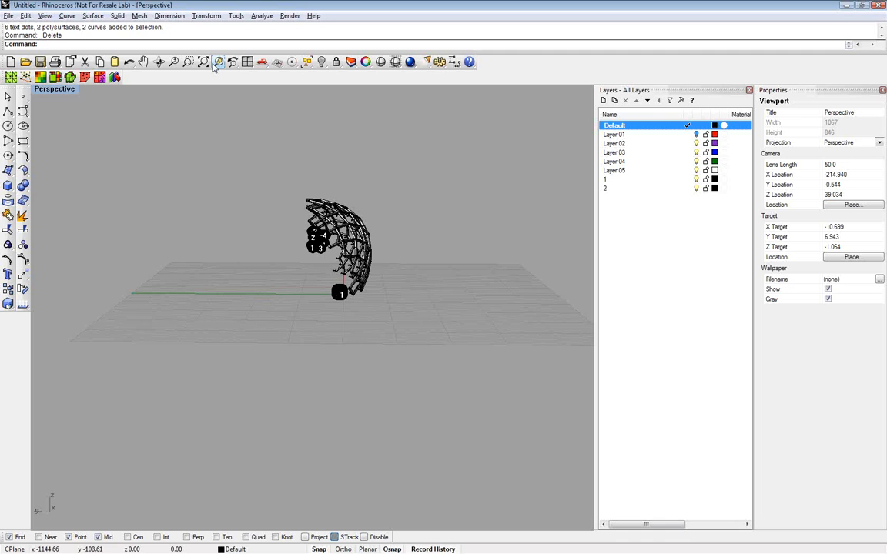
Examine the populated tube lattice in the Perspective viewport from several sides
click(216, 63)
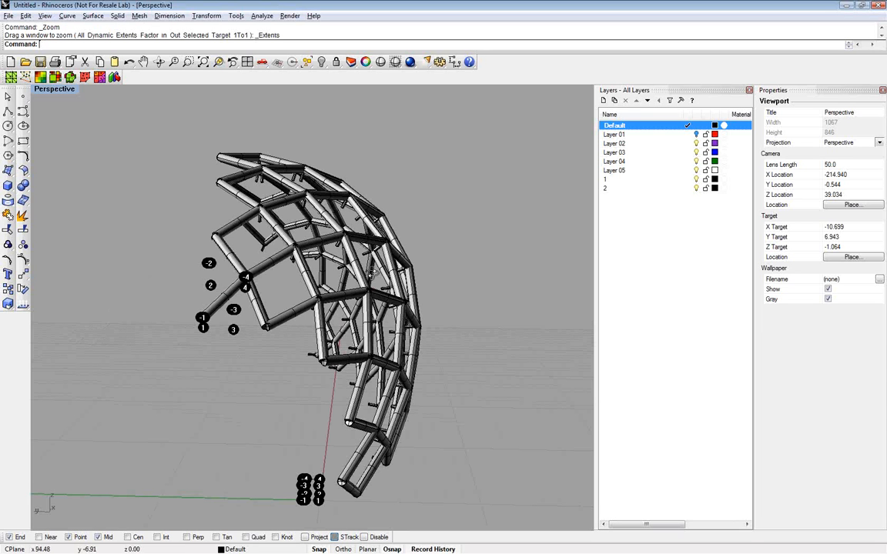
right_drag(372, 274, 278, 277)
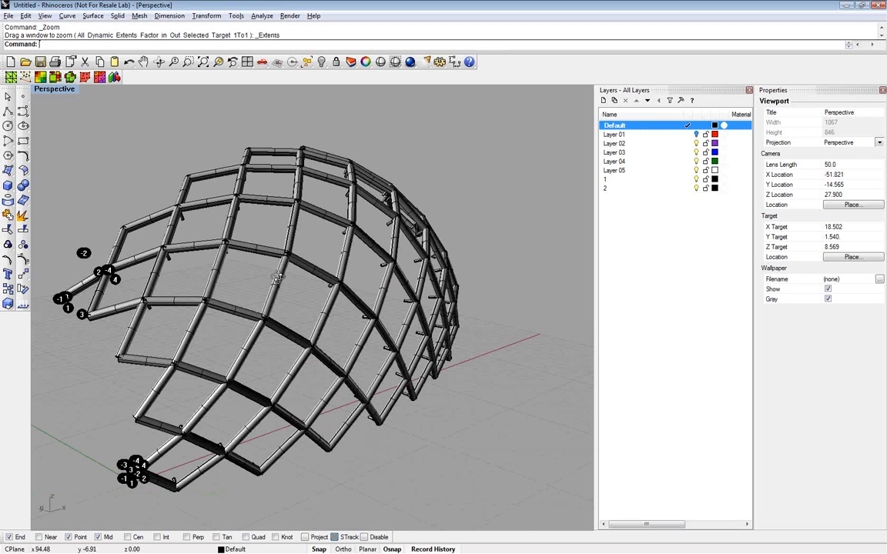
right_drag(277, 277, 192, 266)
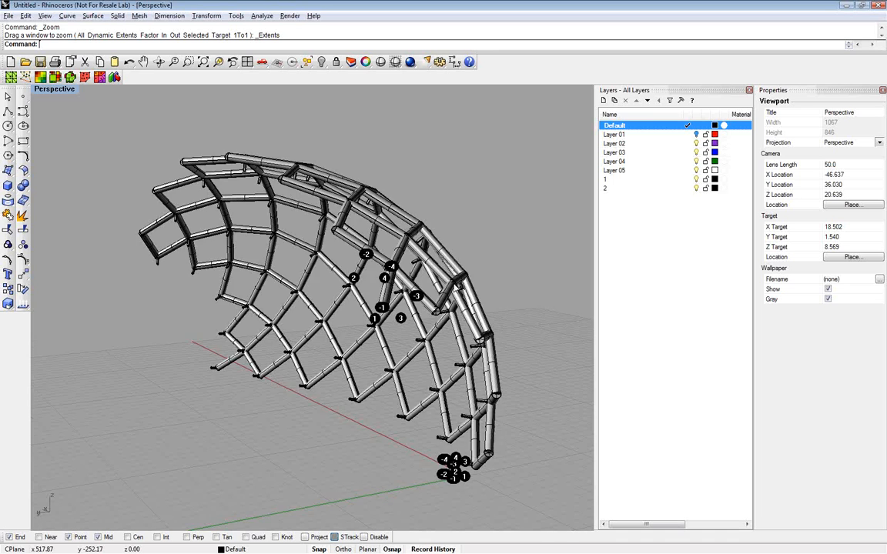
right_drag(531, 407, 426, 418)
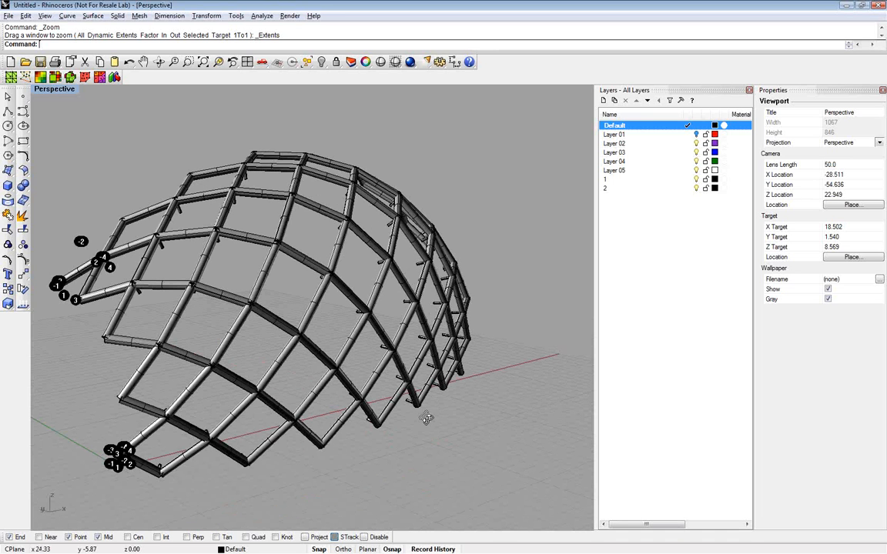
right_drag(427, 418, 421, 420)
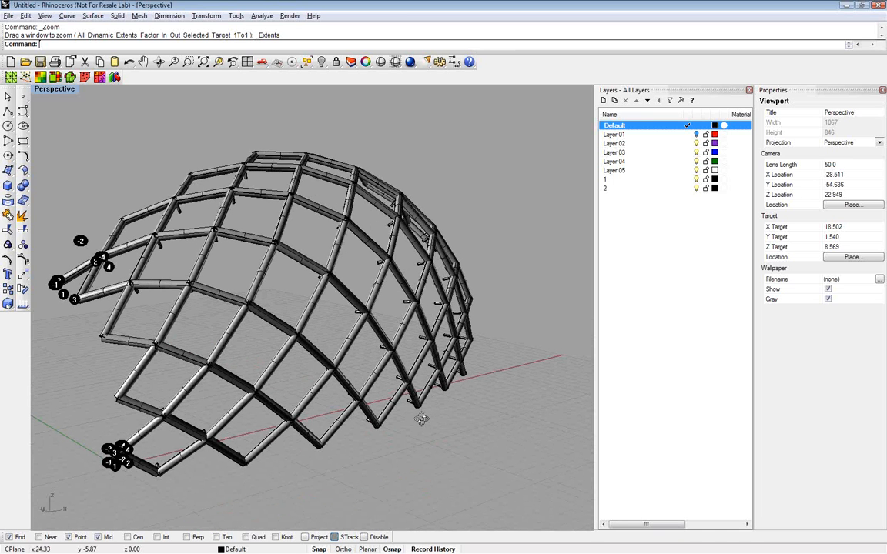
right_drag(421, 420, 166, 135)
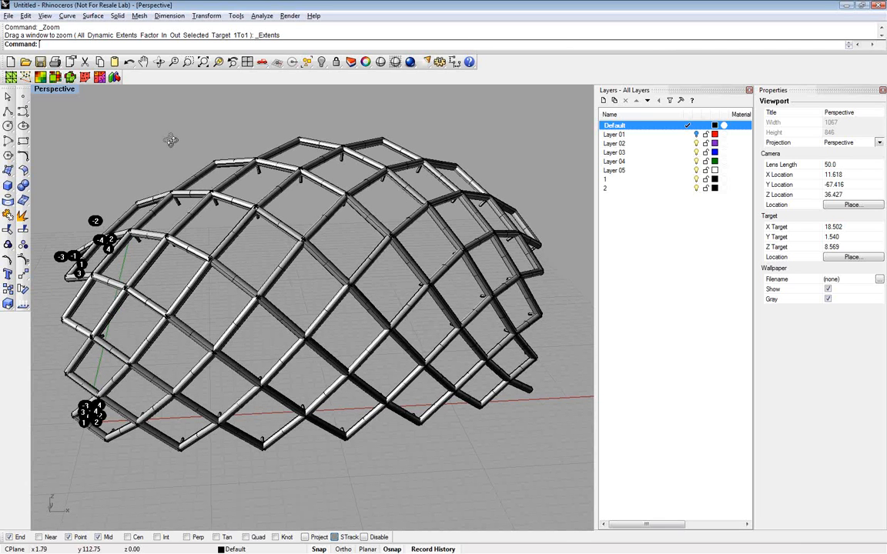
right_drag(171, 140, 293, 109)
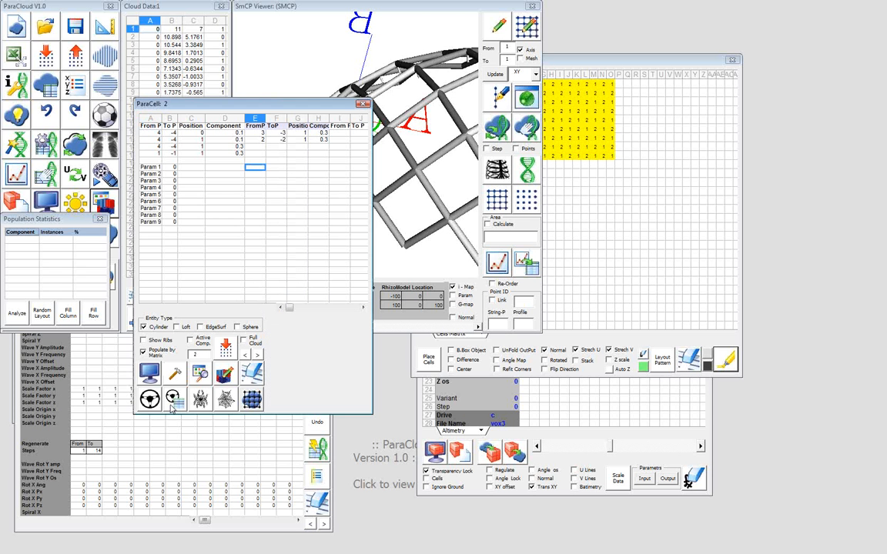
In ParaCloud, insert a parameter list for component 2 directly beneath its rows in the ParaCell table
click(149, 399)
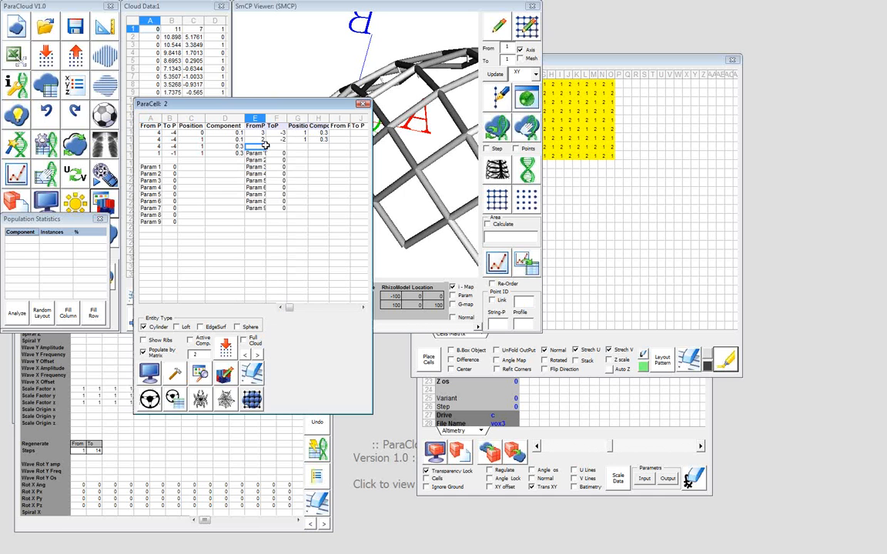
drag(250, 147, 306, 154)
click(306, 154)
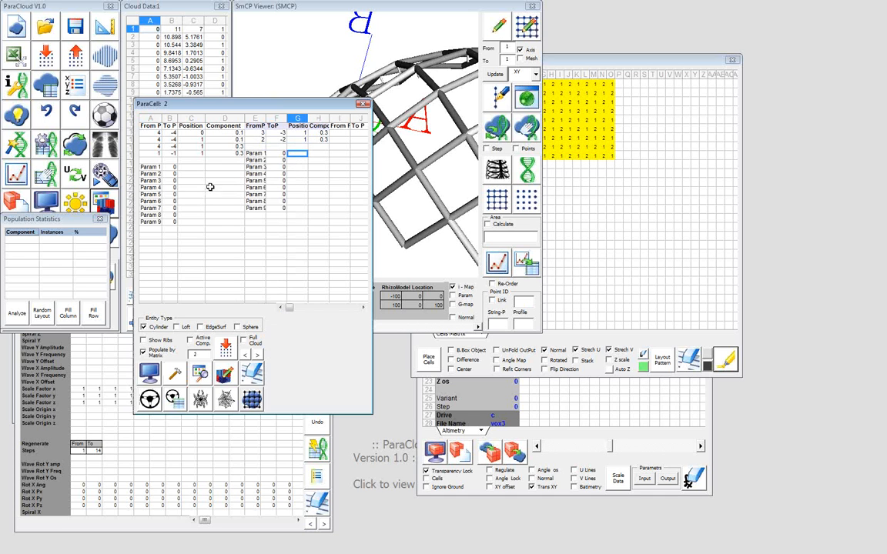
click(213, 147)
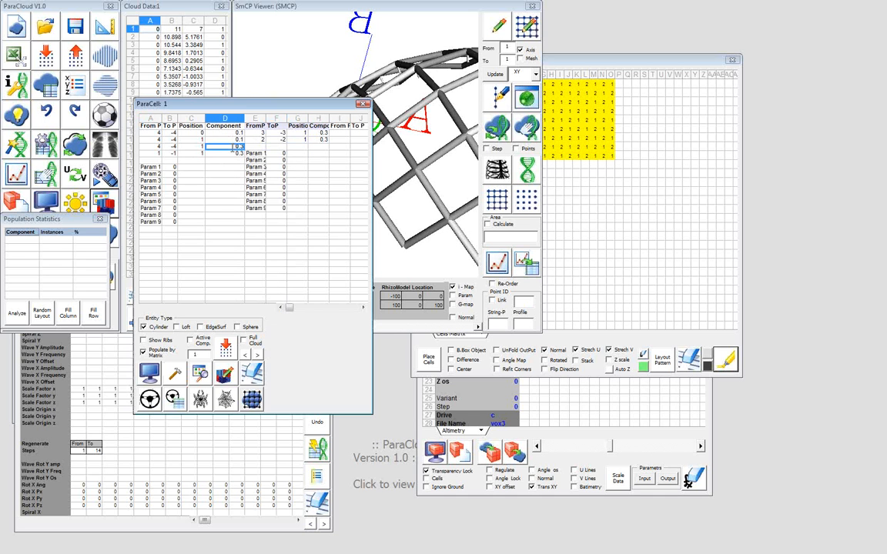
Set Param 1 to 0.3 in the parameter lists of both components
click(172, 166)
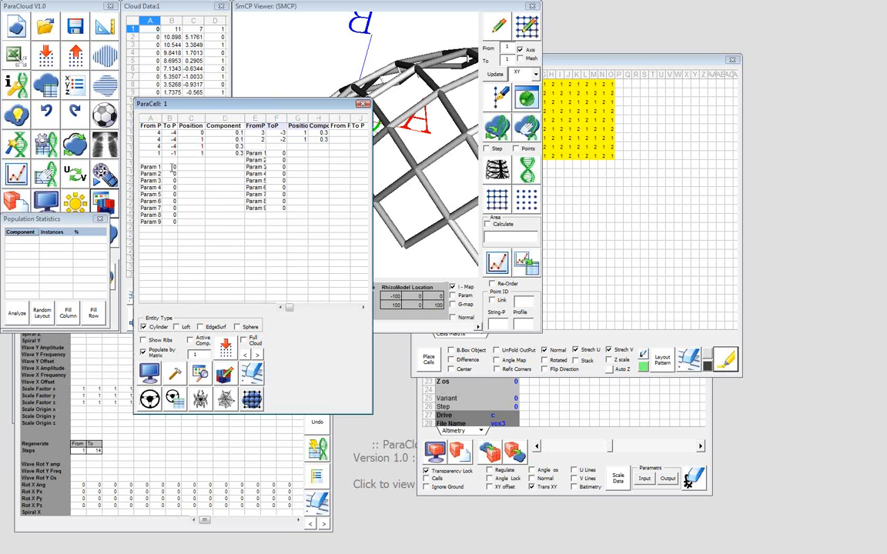
text(0.1)
key(Tab)
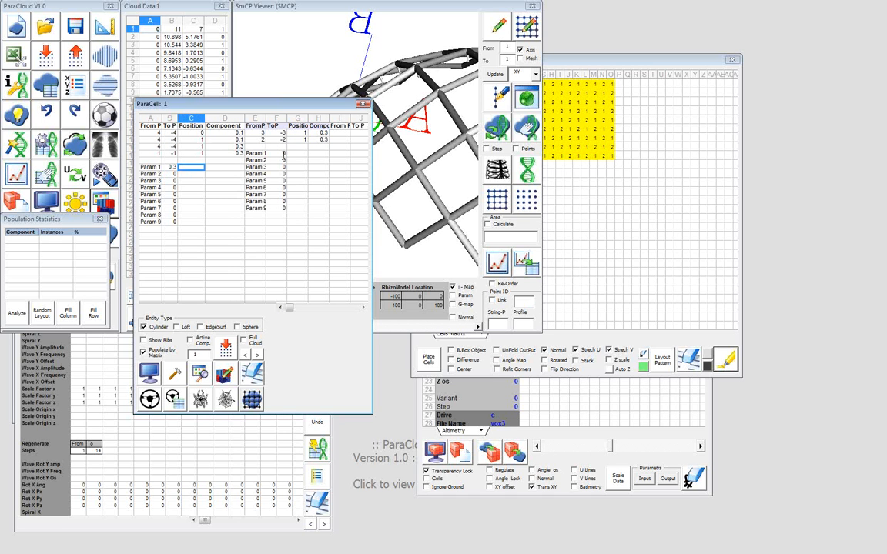
click(277, 153)
text(0.3)
key(Return)
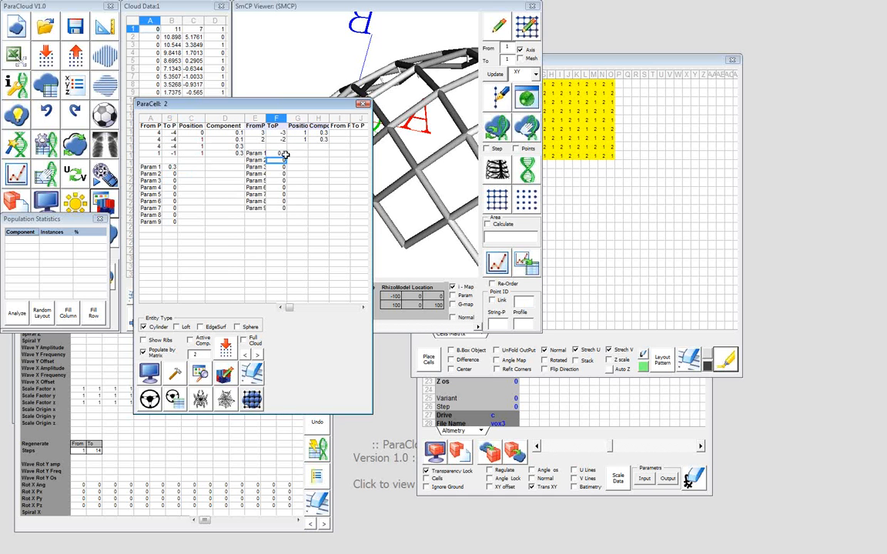
Link component 1's third Component value to its Param 1 cell B7, and its fourth value to the third with formulas
click(235, 147)
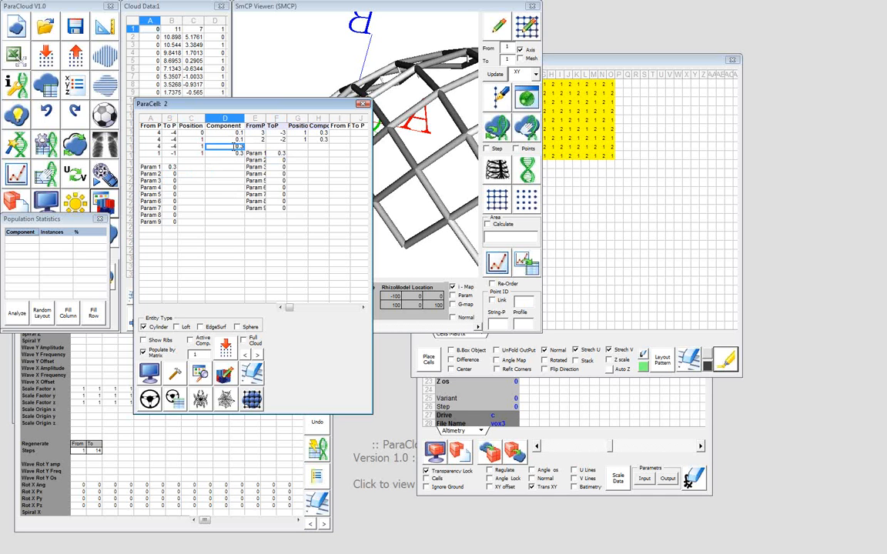
text(=)
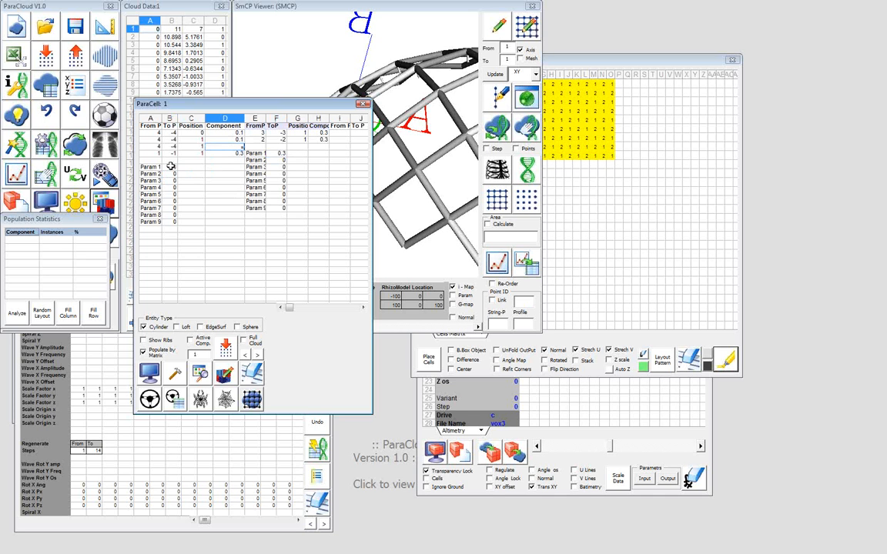
click(170, 166)
key(Return)
text(=)
click(234, 146)
key(Return)
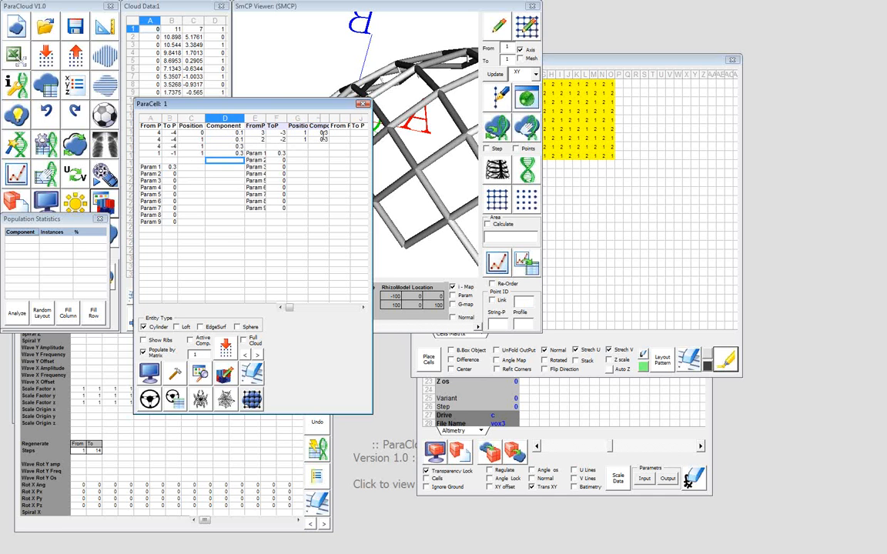
Link component 2's first Component value to its Param 1 cell F5, and its second value to the first with formulas
click(324, 134)
text(=)
click(278, 153)
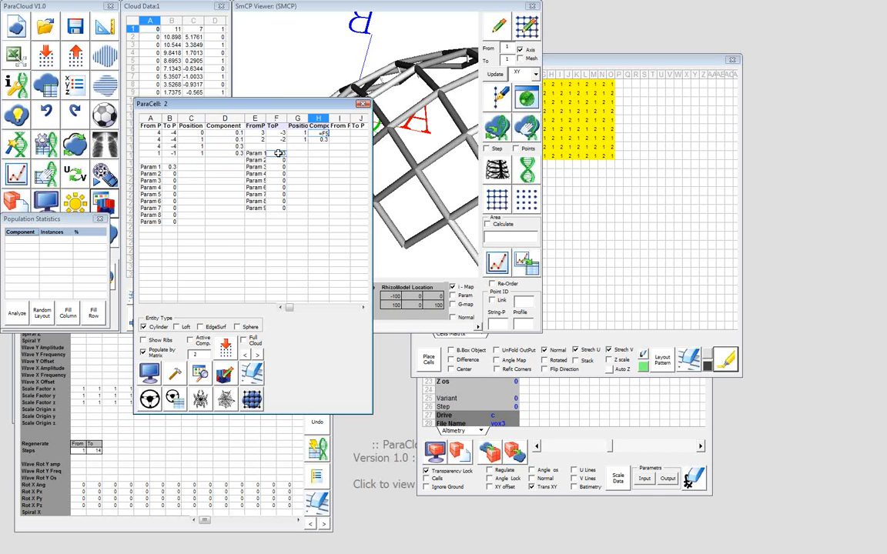
key(Return)
text(=)
click(320, 134)
key(Return)
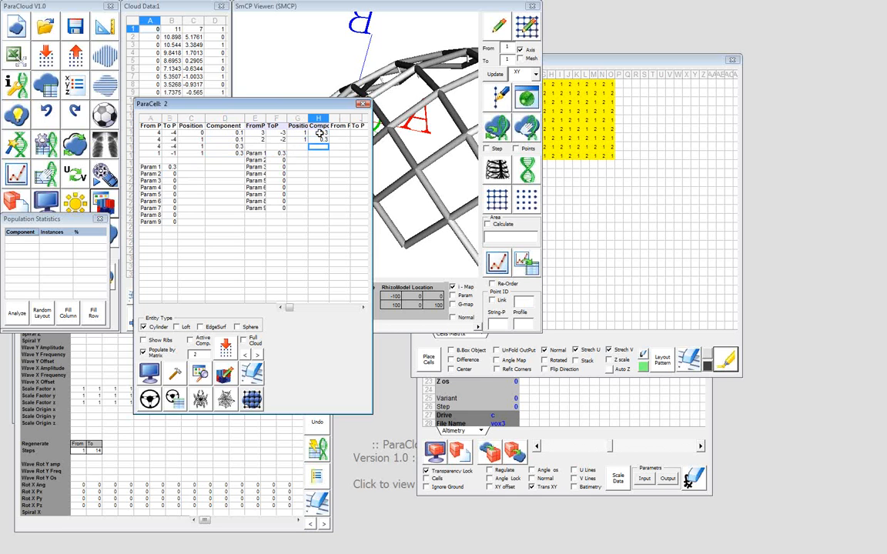
Link component 2's Param 1 cell F5 to component 1's Param 1 cell B7 with a formula
click(171, 167)
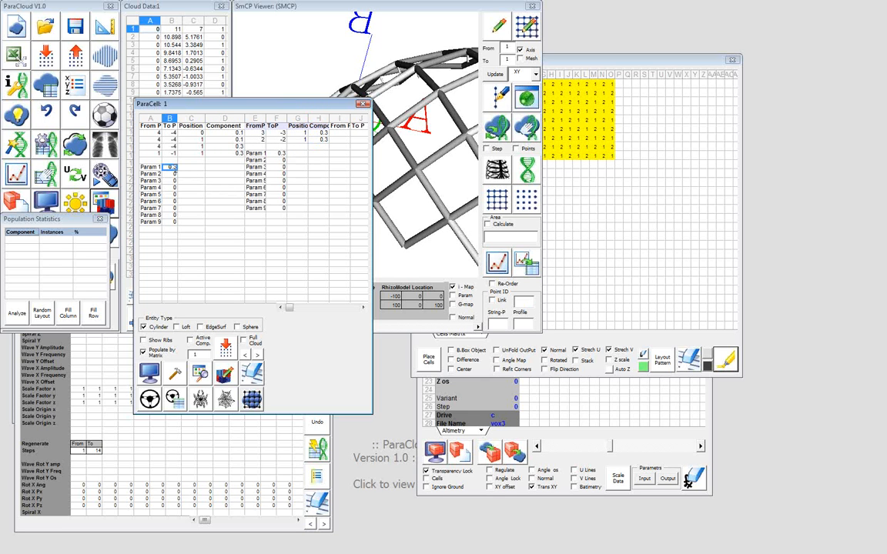
click(271, 154)
text(=)
click(171, 167)
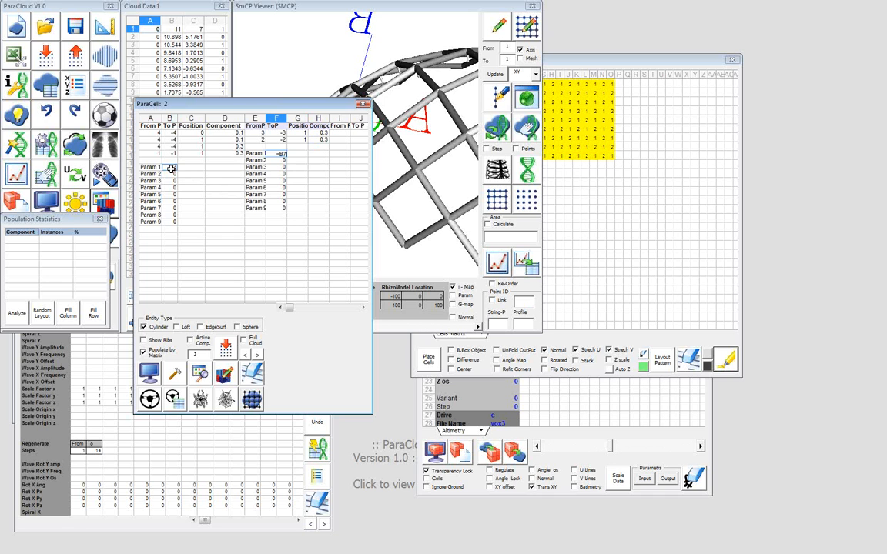
key(Return)
Set component 1's Param 1 to 1 and redraw the cylinder structure to inspect it in the viewer
double_click(175, 167)
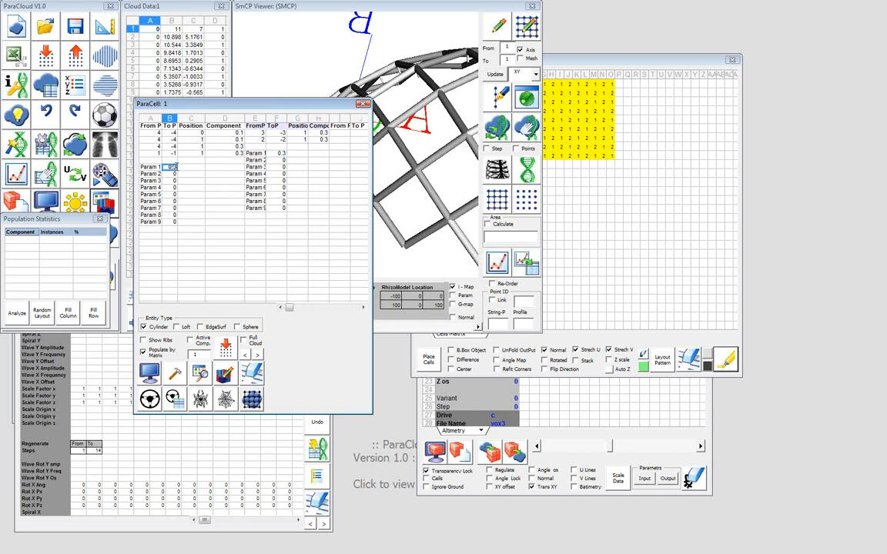
text(0.2)
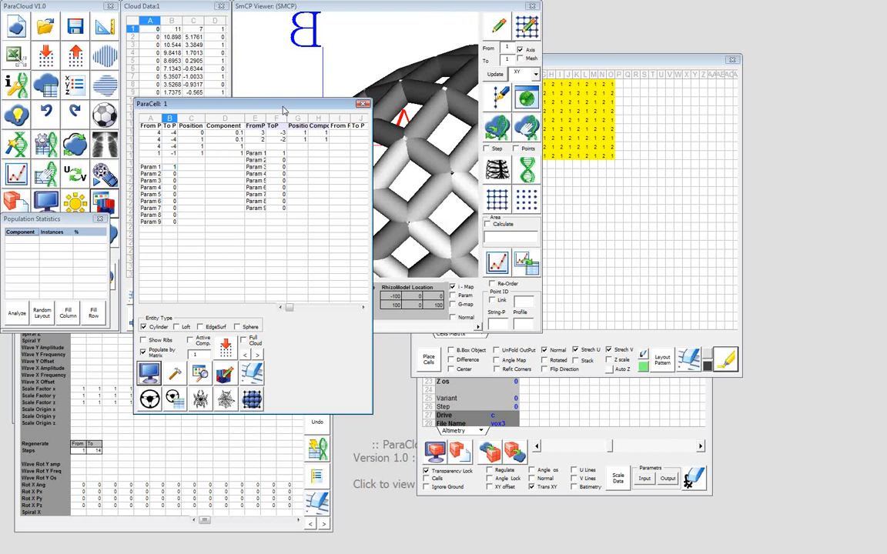
drag(283, 111, 136, 164)
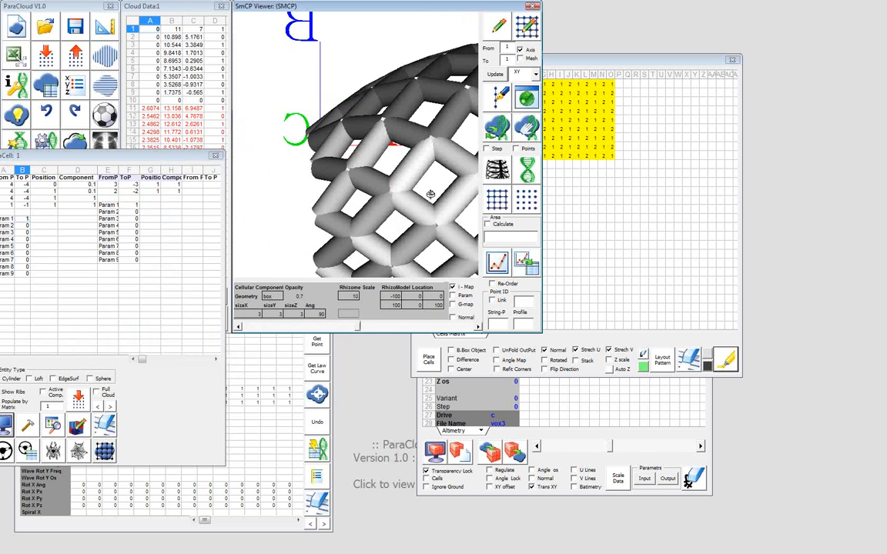
drag(47, 161, 151, 156)
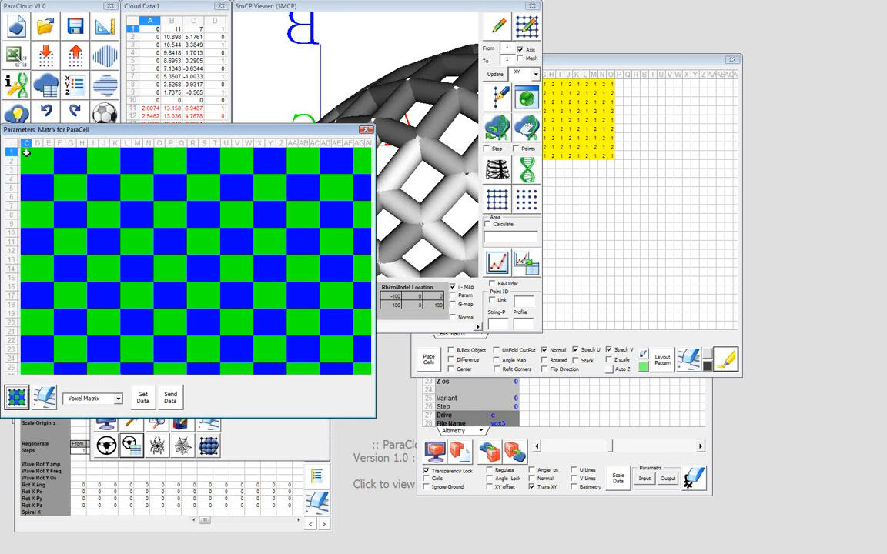
Examine the parameter slots in the first 3×3 block of the Parameters Matrix for ParaCell
drag(28, 153, 47, 166)
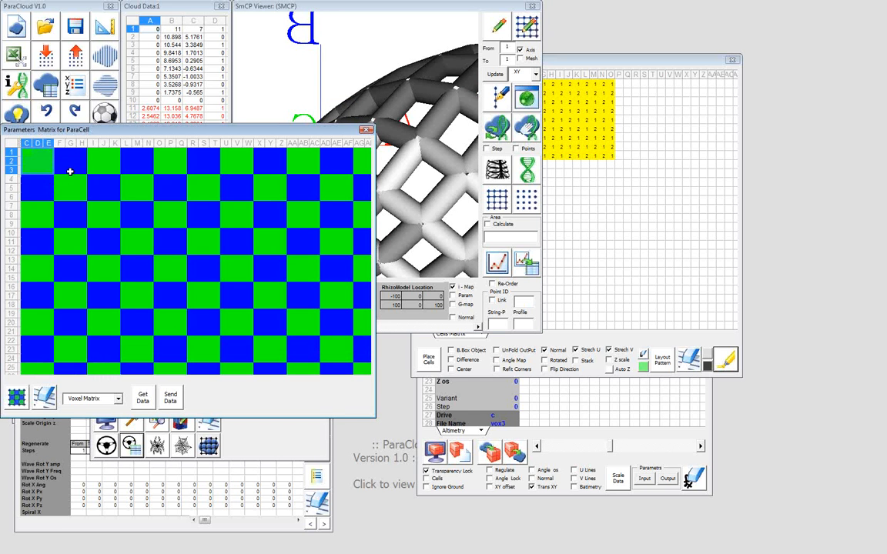
click(28, 159)
click(28, 153)
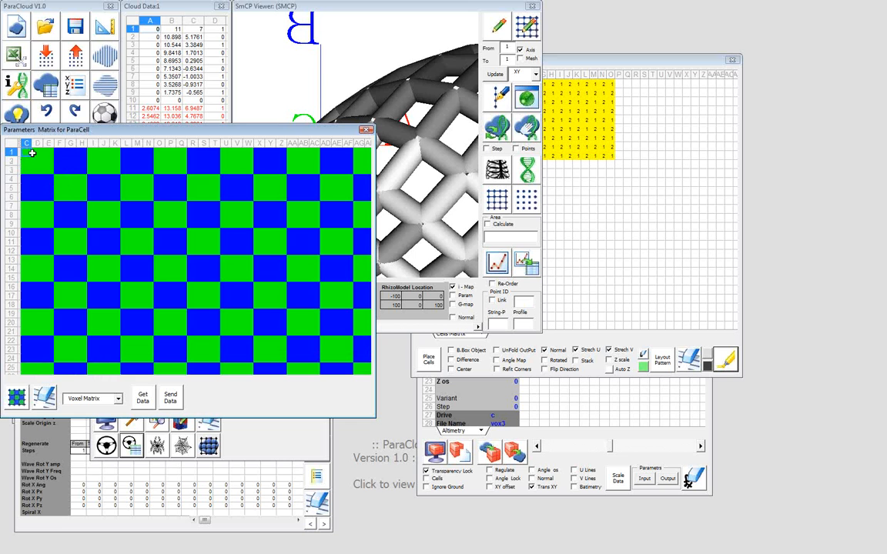
click(38, 153)
click(47, 153)
click(29, 161)
click(37, 161)
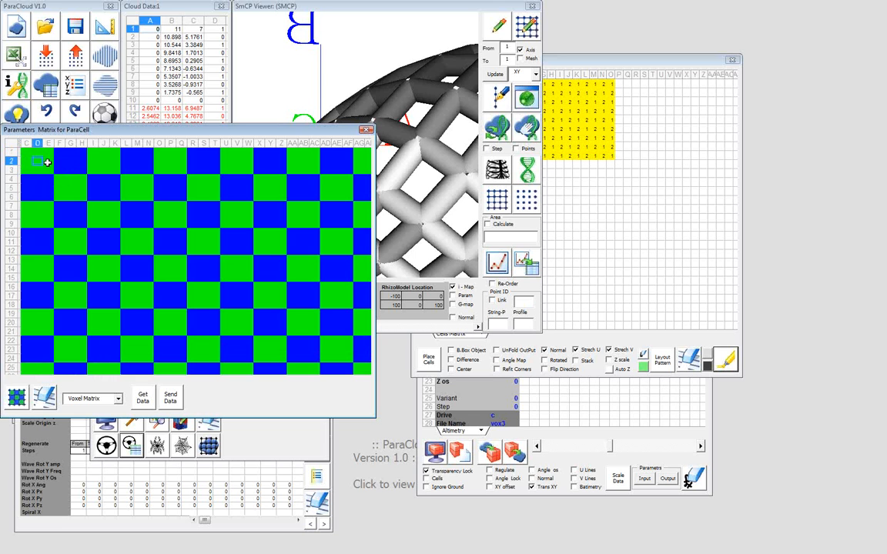
click(47, 161)
click(48, 170)
click(27, 152)
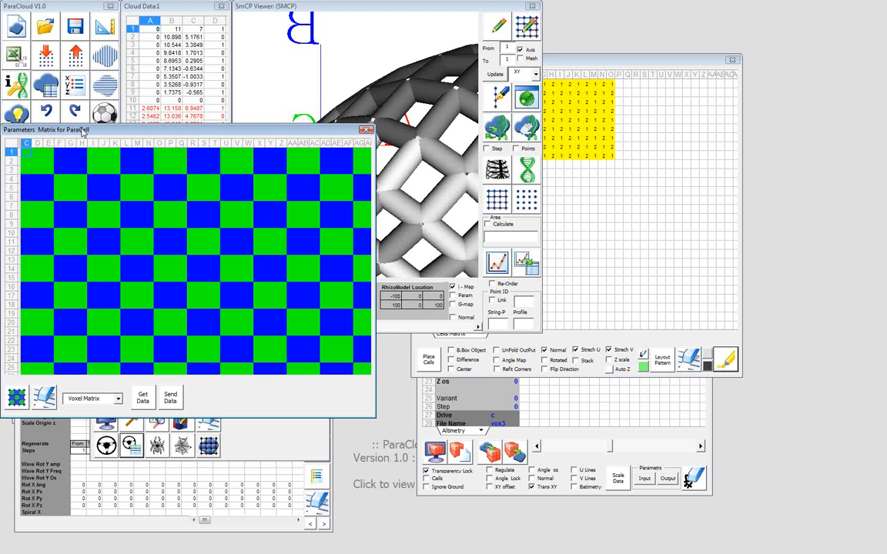
drag(82, 131, 182, 218)
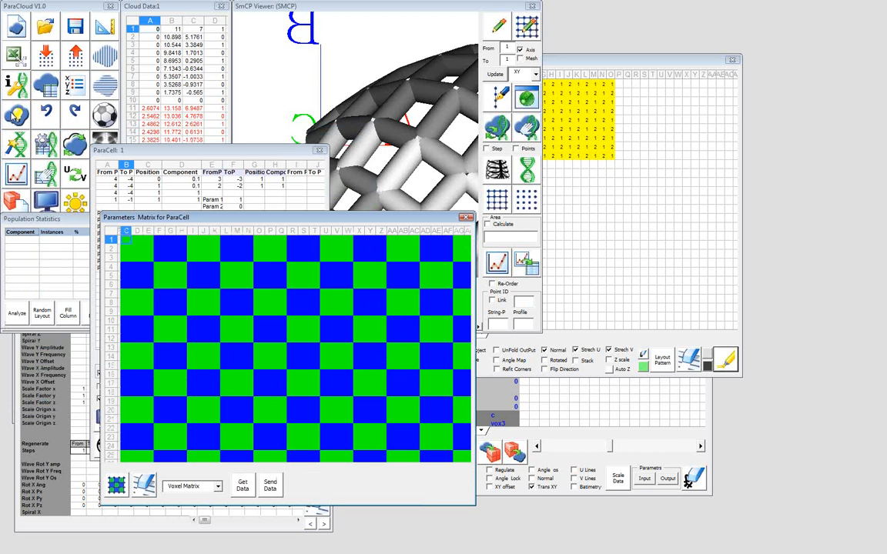
Generate a Height(Y) cloud histogram from the point cloud and inspect it in the Matrix Viewer
click(16, 116)
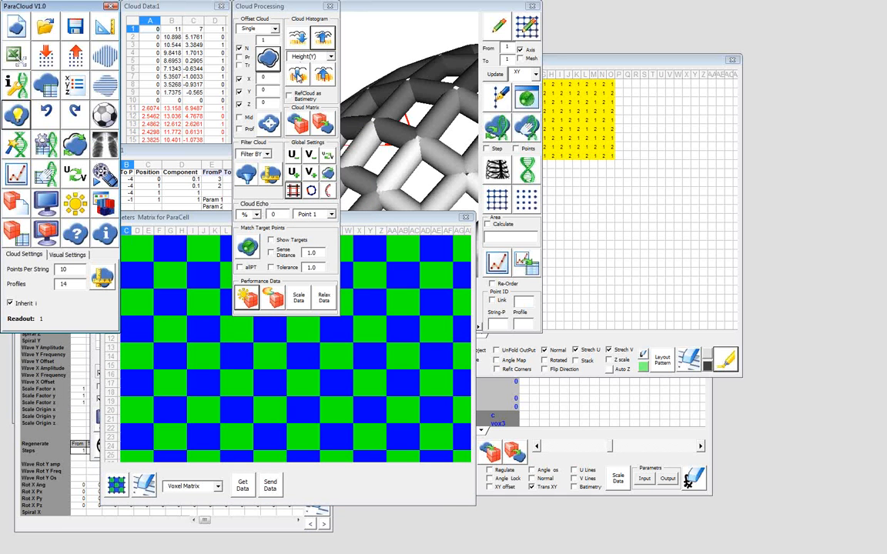
click(300, 75)
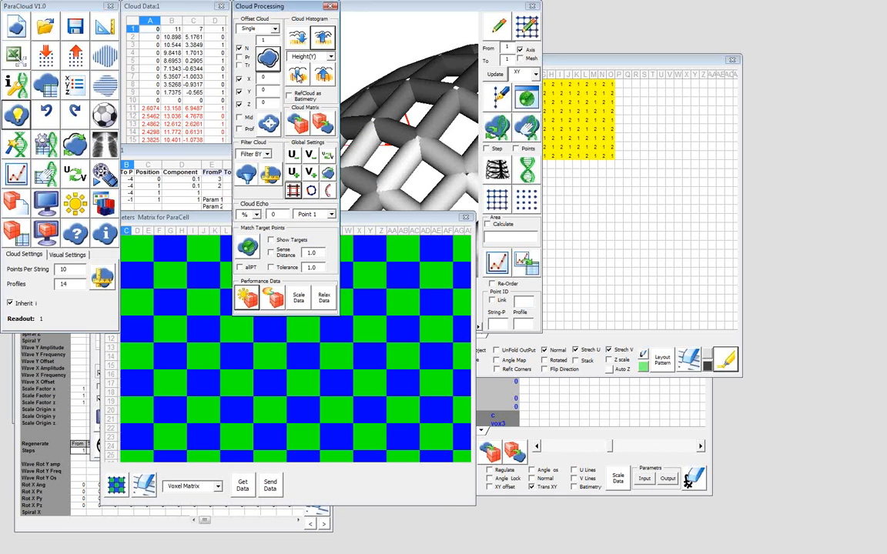
click(299, 76)
drag(365, 209, 412, 229)
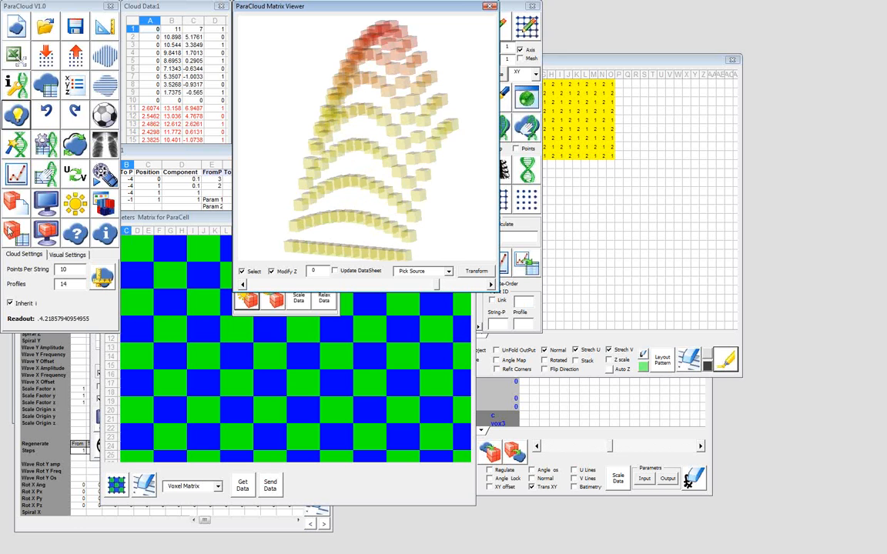
Open the Voxel Matrix and enter the scaling values 1, 0.1 and 1 in cells Q1 to Q3
click(10, 232)
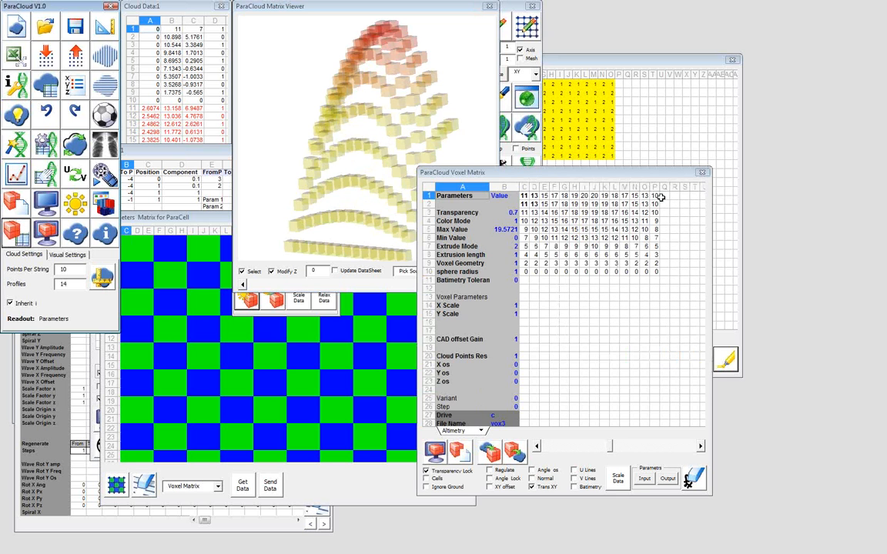
click(663, 197)
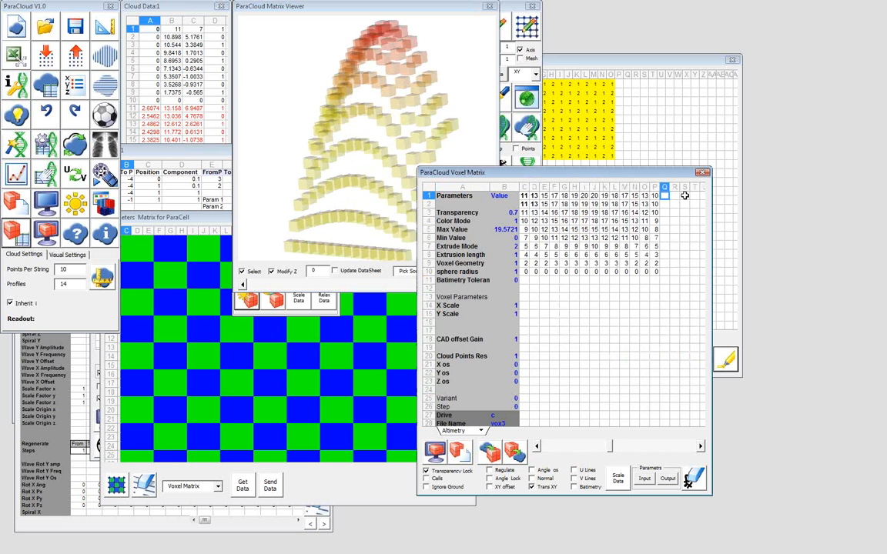
text(1)
key(Return)
text(0.1)
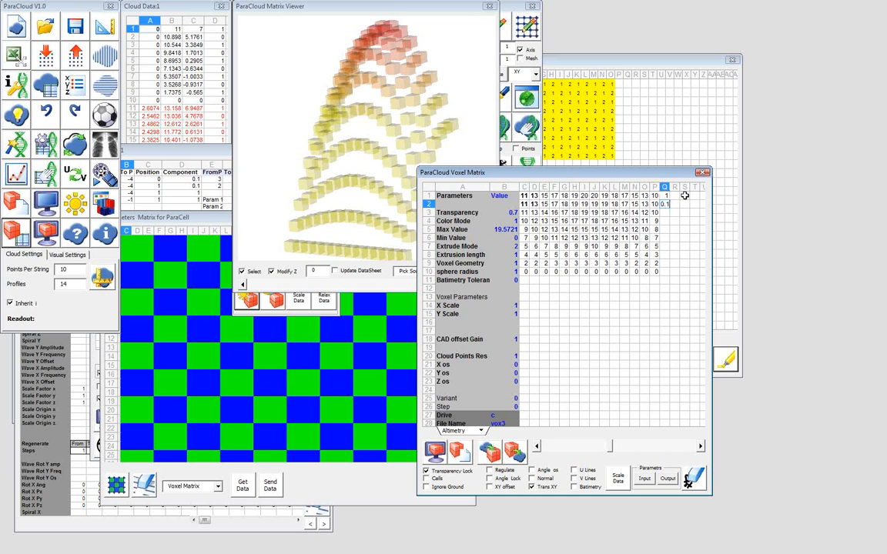
key(Return)
text(1)
key(Return)
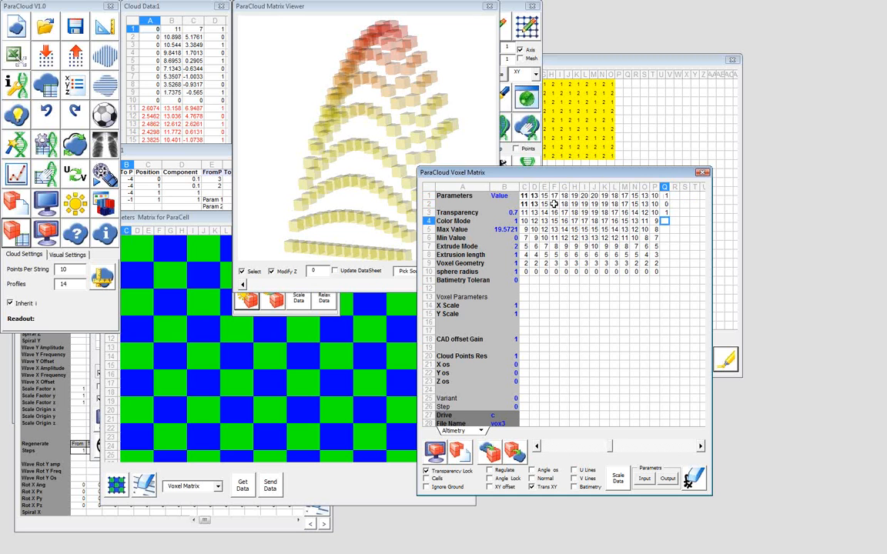
Scale the voxel data in cells C1 to P10 with the entered limits and check a few values in column K
drag(524, 196, 654, 271)
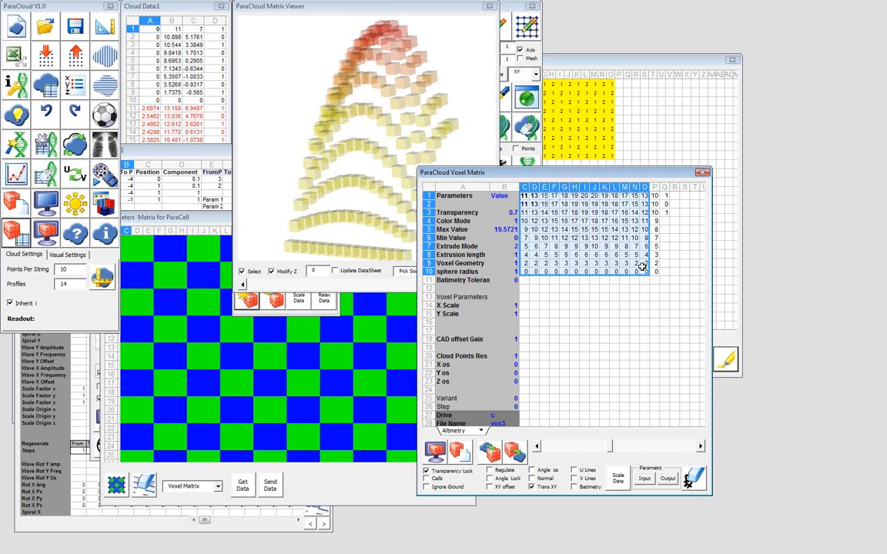
click(620, 479)
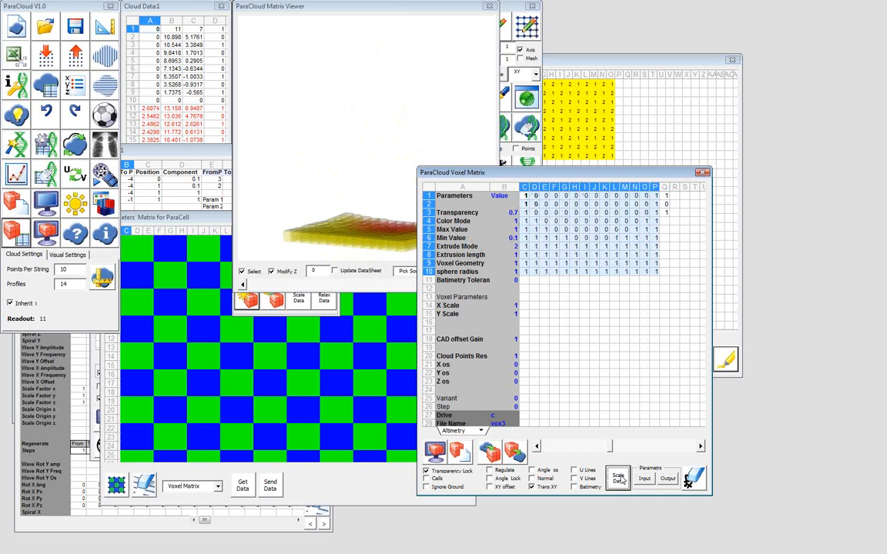
click(601, 229)
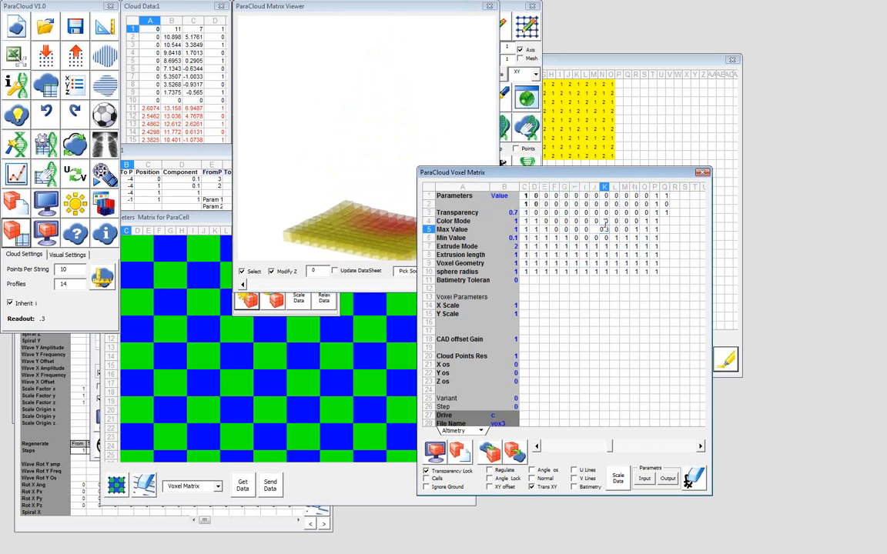
click(604, 212)
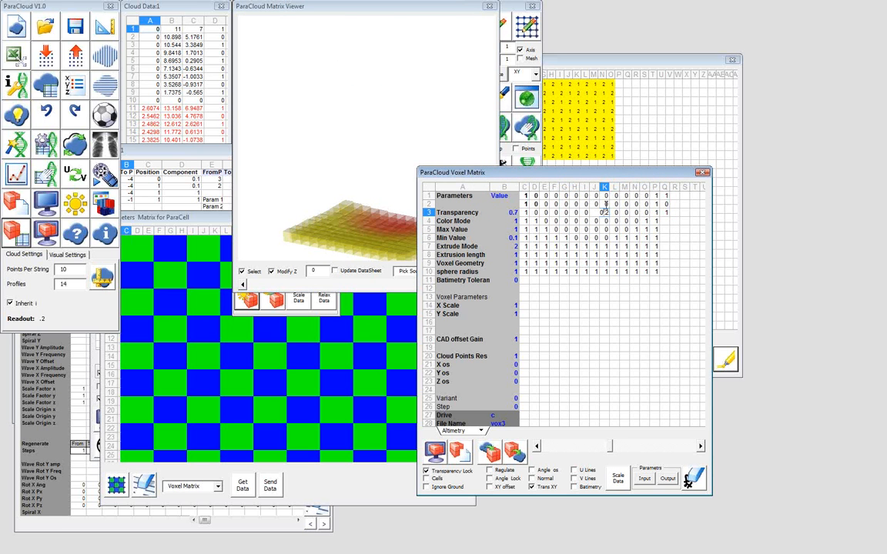
click(605, 204)
Set the font size of Voxel Matrix cells C1 to P10 to 7 so their decimals fit
drag(525, 196, 657, 271)
right_click(630, 251)
click(659, 376)
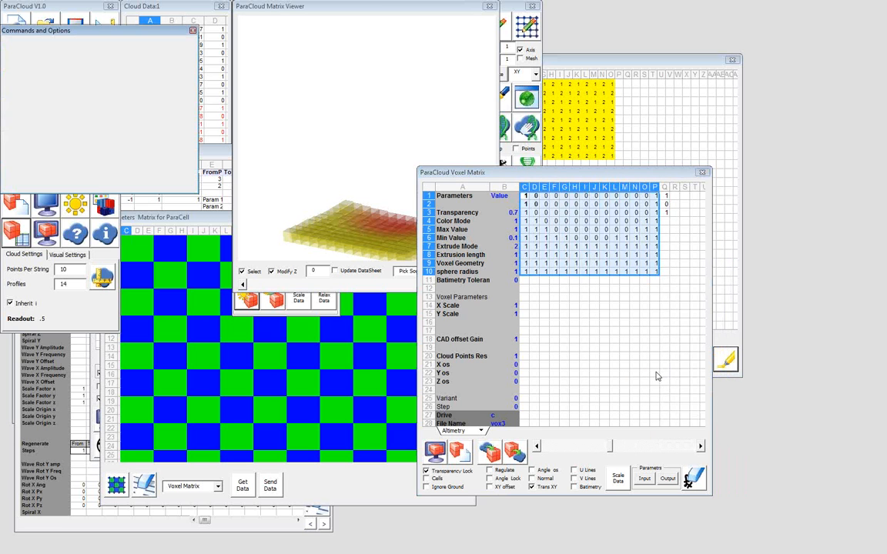
click(171, 109)
click(170, 117)
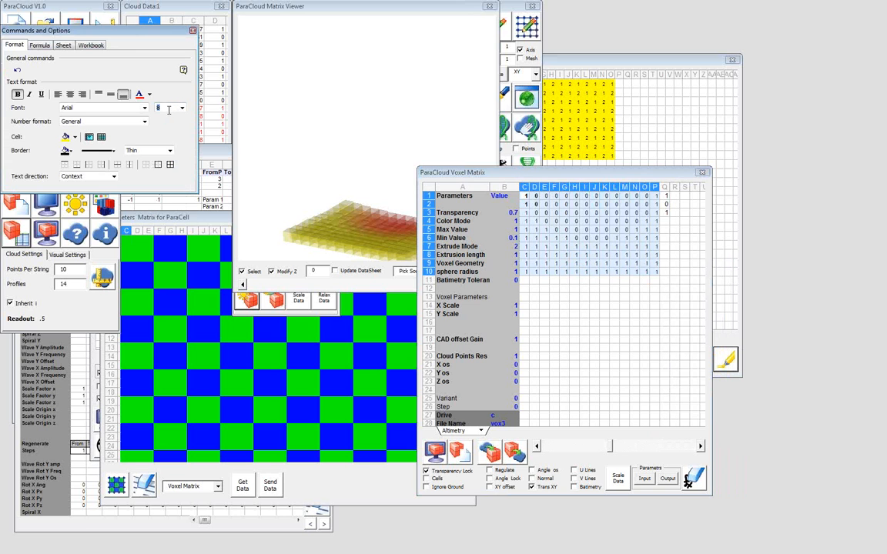
text(7)
click(192, 30)
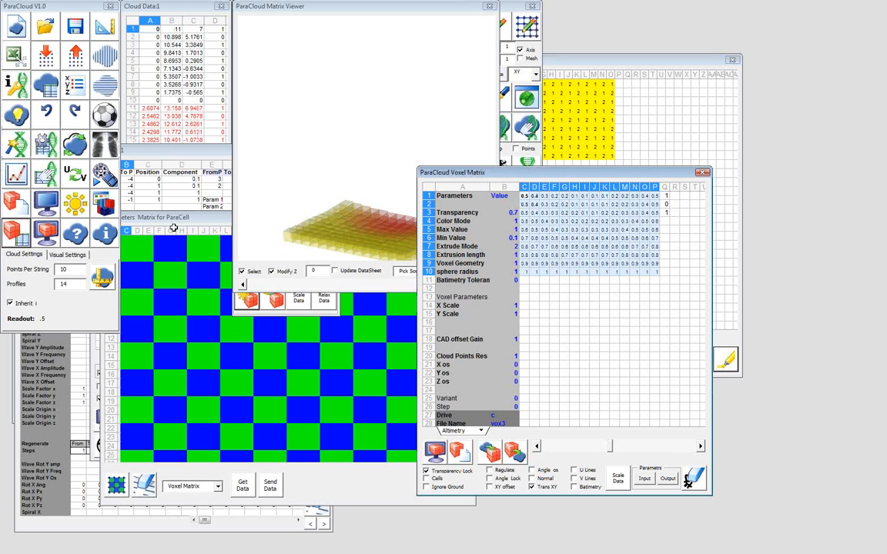
Load the Voxel Matrix data into the ParaCell parameters matrix, and close both matrices and the Matrix Viewer
click(127, 238)
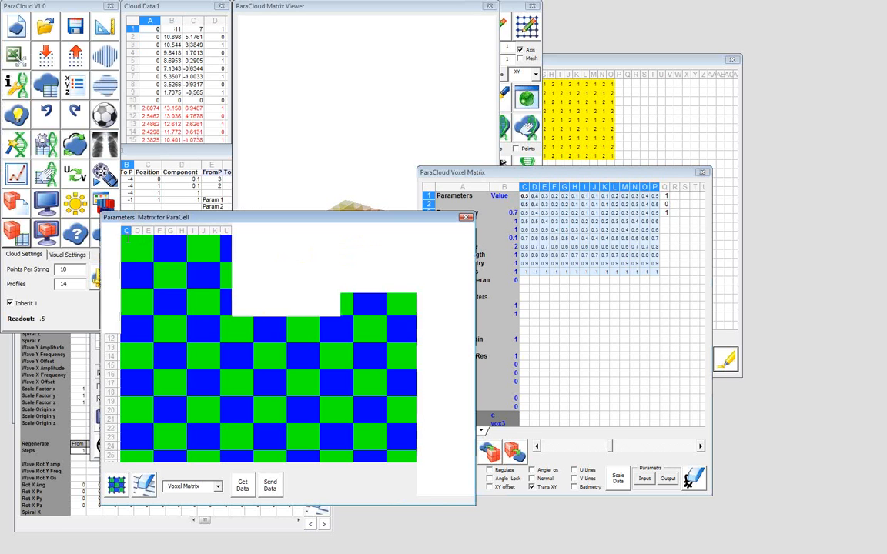
click(243, 485)
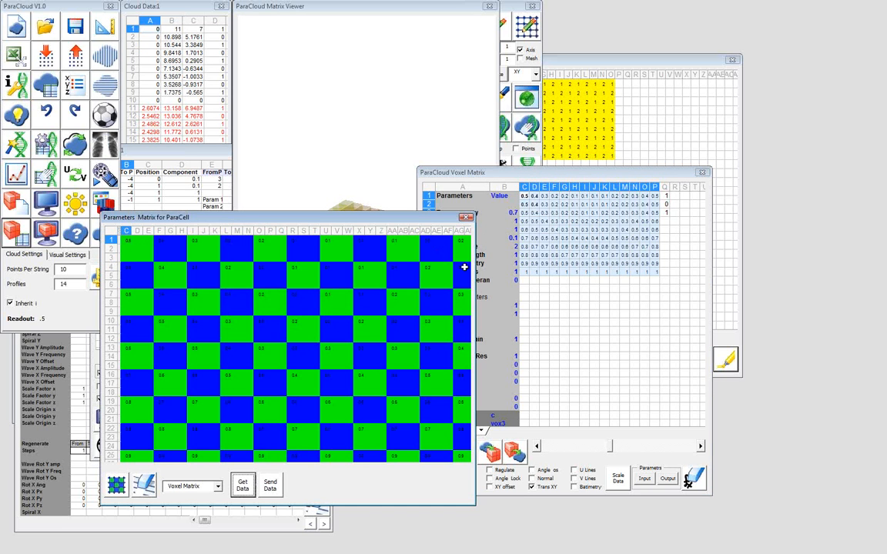
click(465, 218)
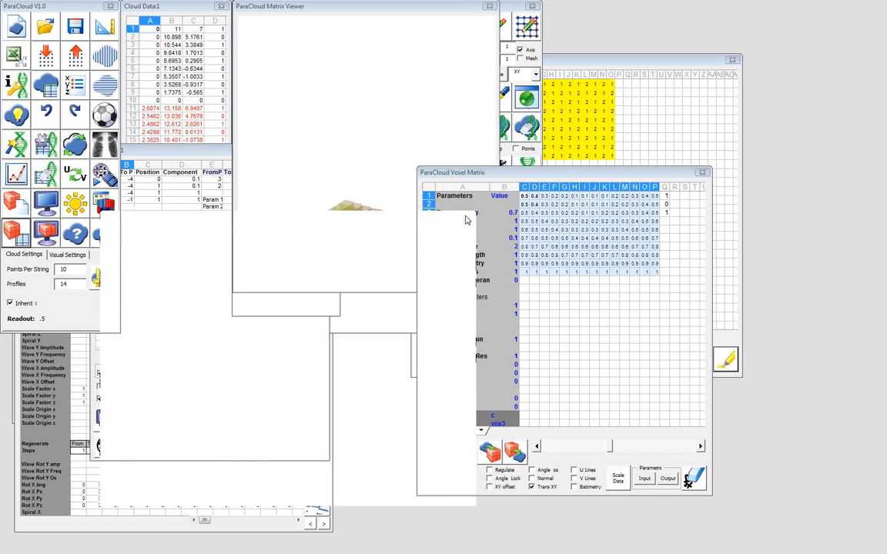
click(703, 174)
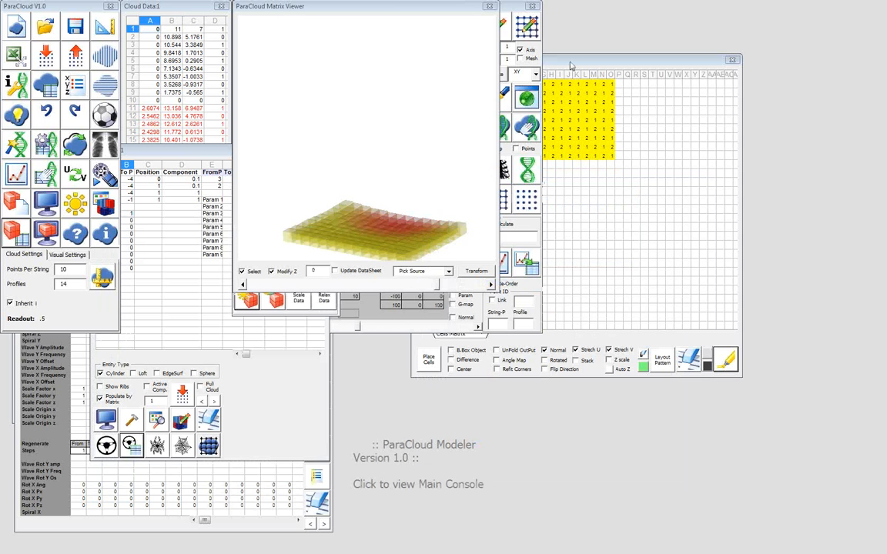
click(488, 7)
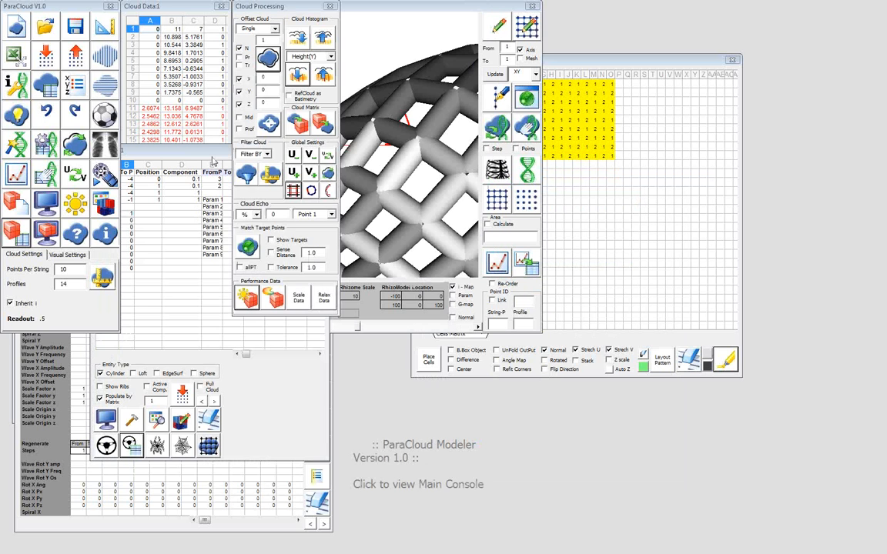
Redraw the ParaCell structure with the parameters matrix values, inspect it in the viewer, and build it in Rhino
click(212, 158)
click(108, 418)
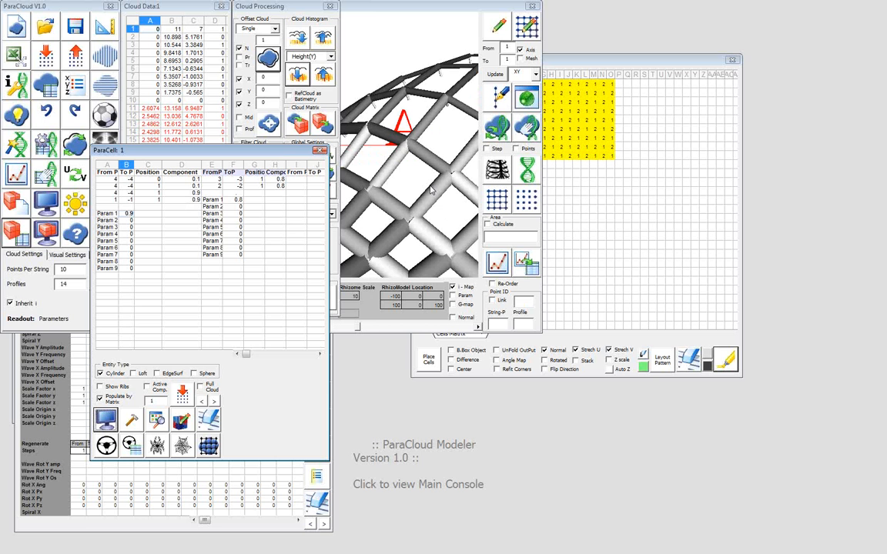
click(432, 190)
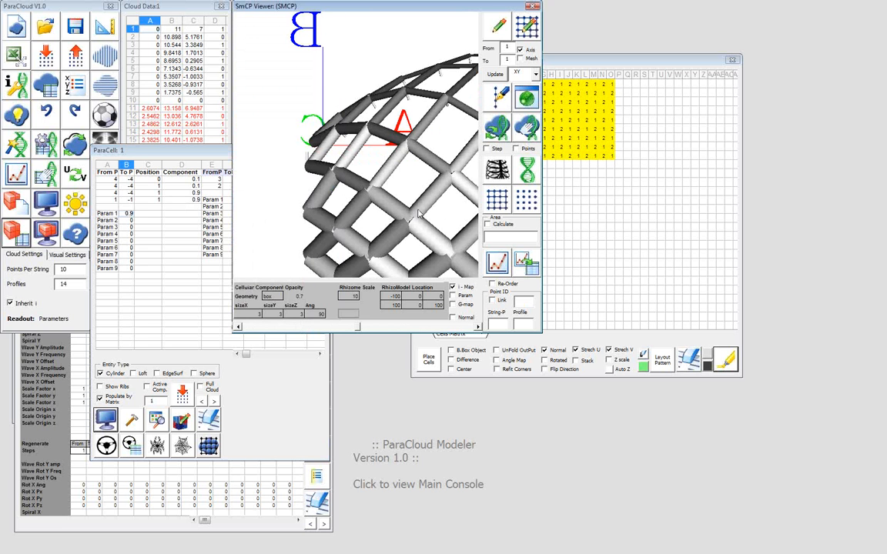
drag(419, 214, 317, 238)
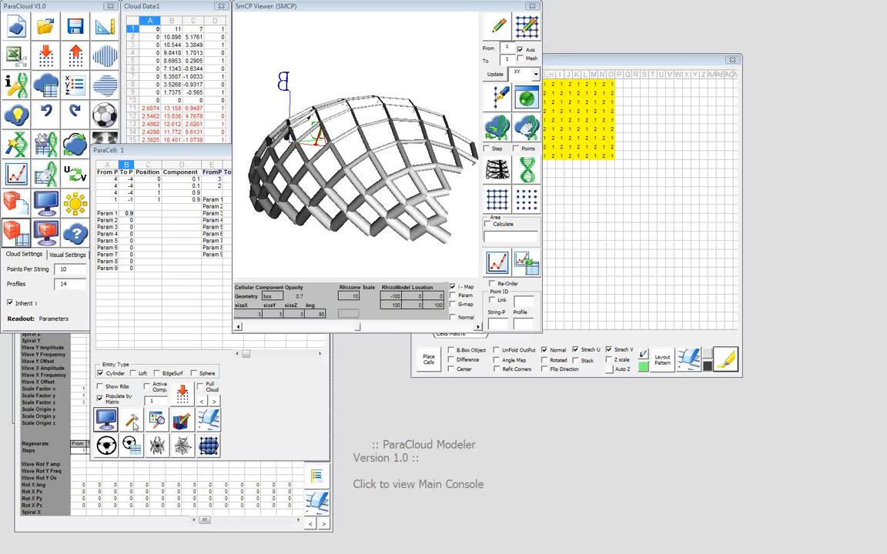
click(134, 423)
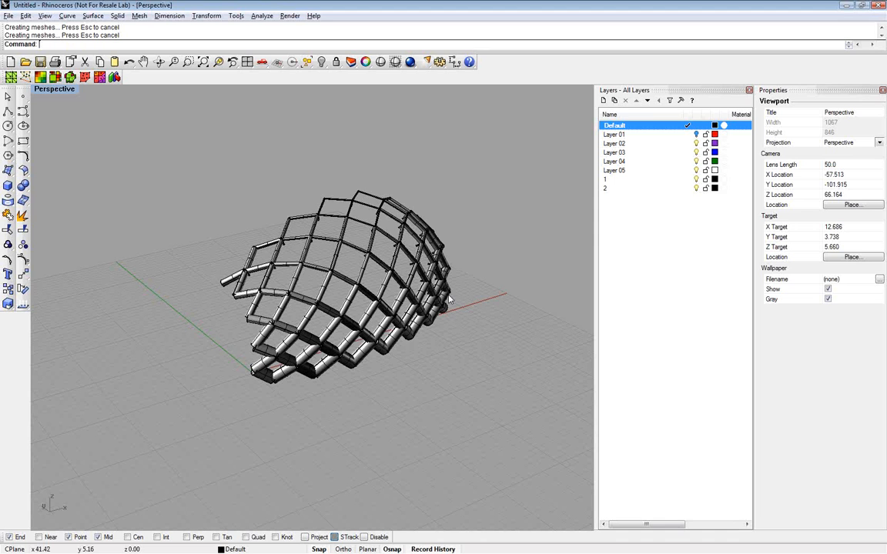
Examine the built cylinder structure in the Perspective view from several sides, up close and from a distance
right_drag(449, 298, 323, 275)
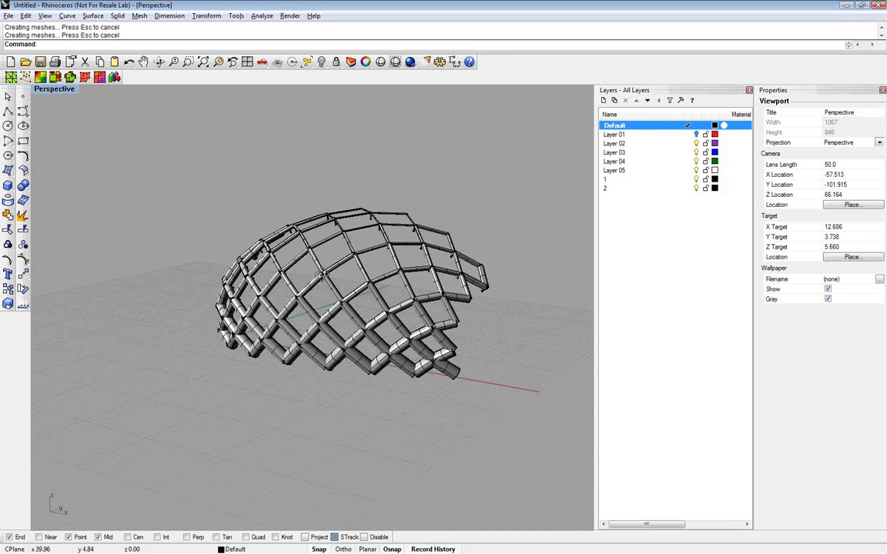
right_drag(322, 274, 280, 290)
scroll(281, 289, up, 6)
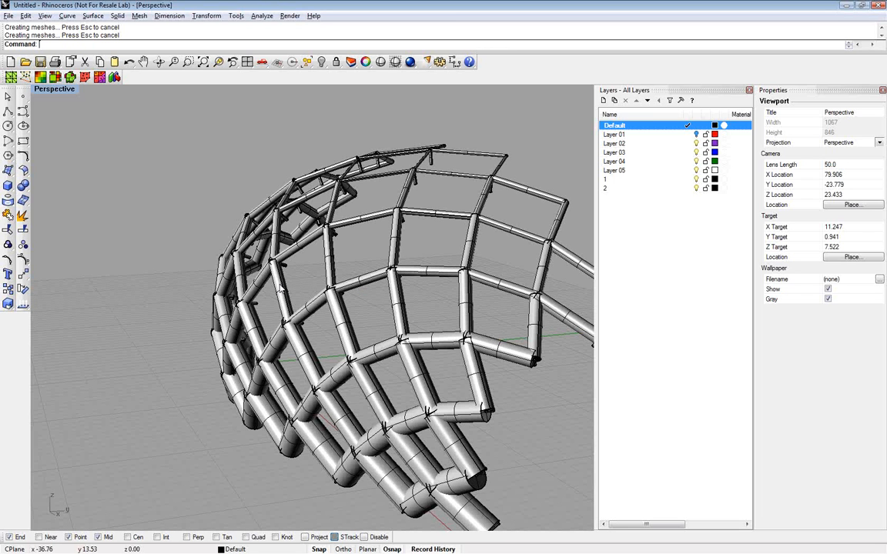
scroll(387, 262, down, 4)
right_drag(281, 287, 277, 266)
scroll(465, 287, down, 5)
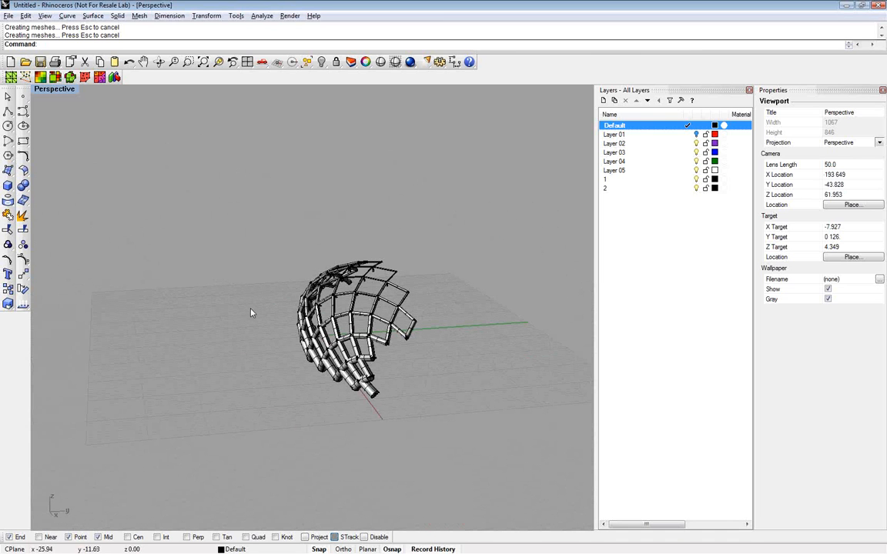
right_drag(272, 311, 275, 312)
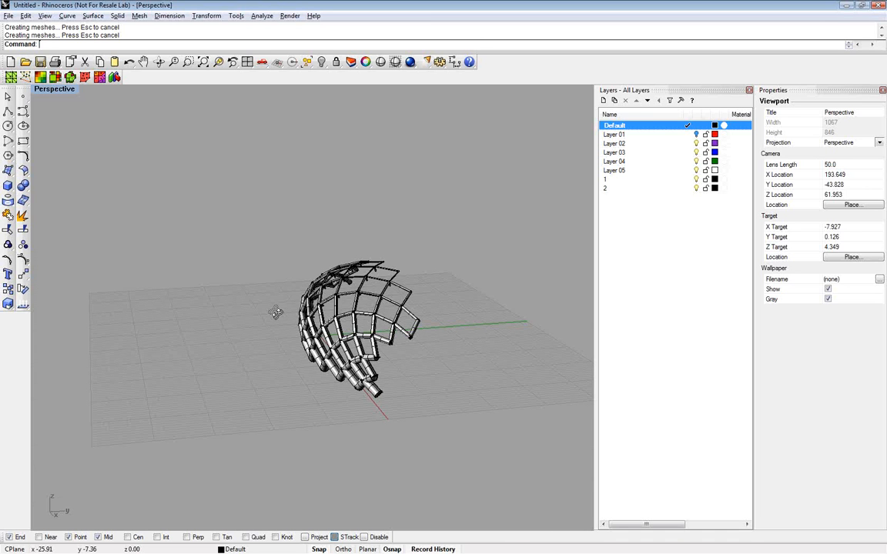
right_drag(276, 312, 389, 348)
scroll(389, 348, down, 3)
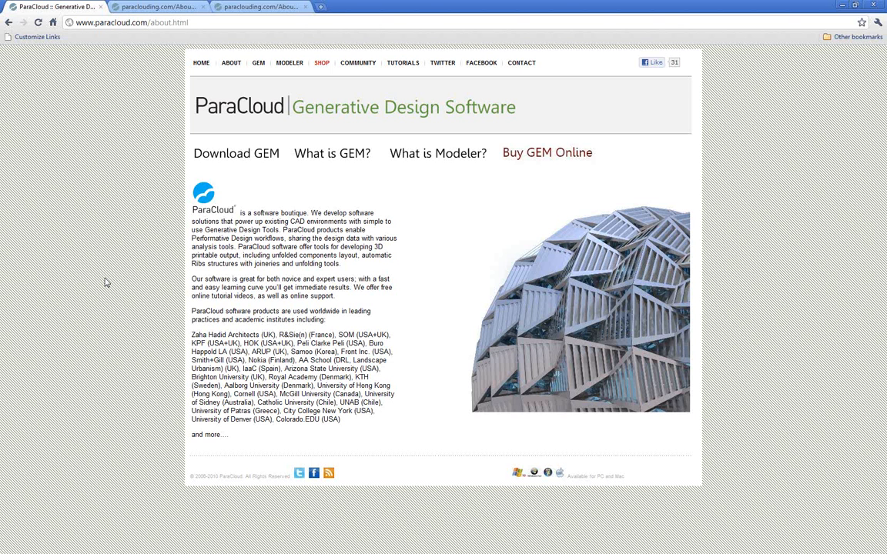
Switch to the browser and review the ParaCloud home and community pages, the Modeler Video Tutorials, and the About Modeler and GEM PDFs
click(201, 64)
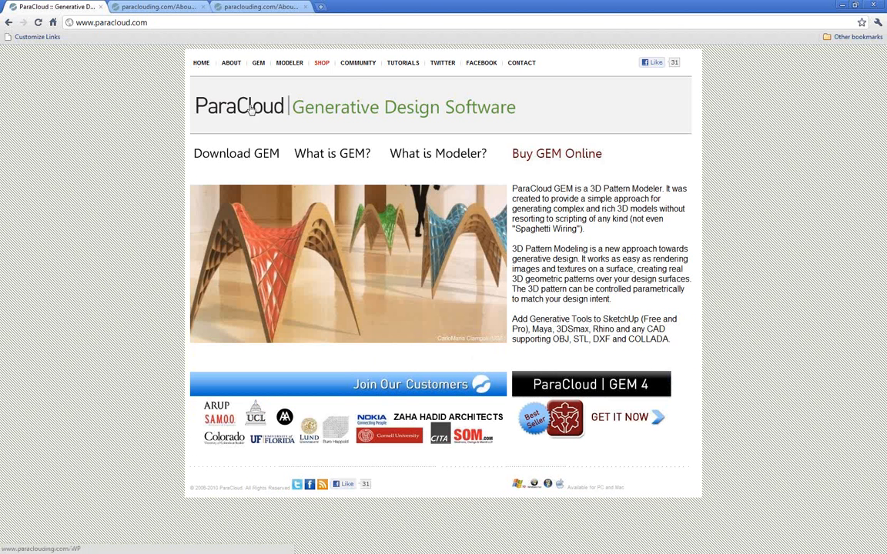
click(358, 65)
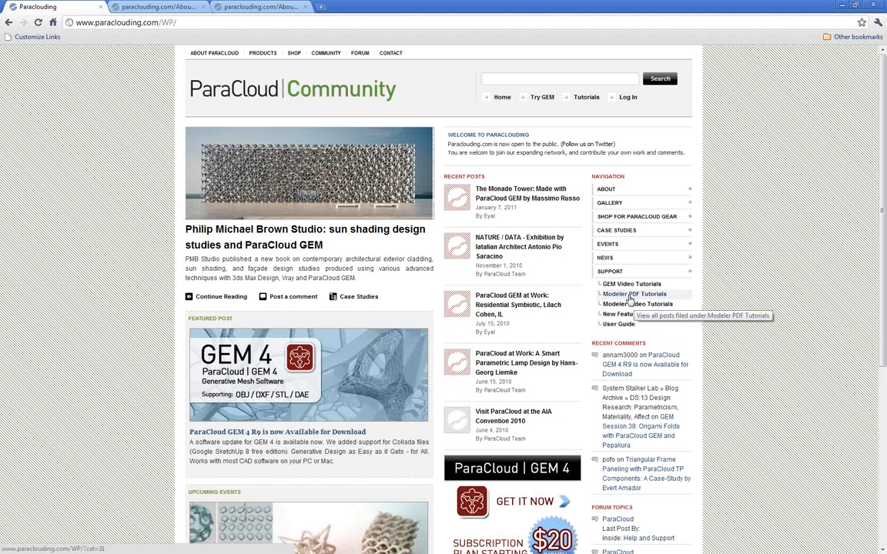
click(622, 306)
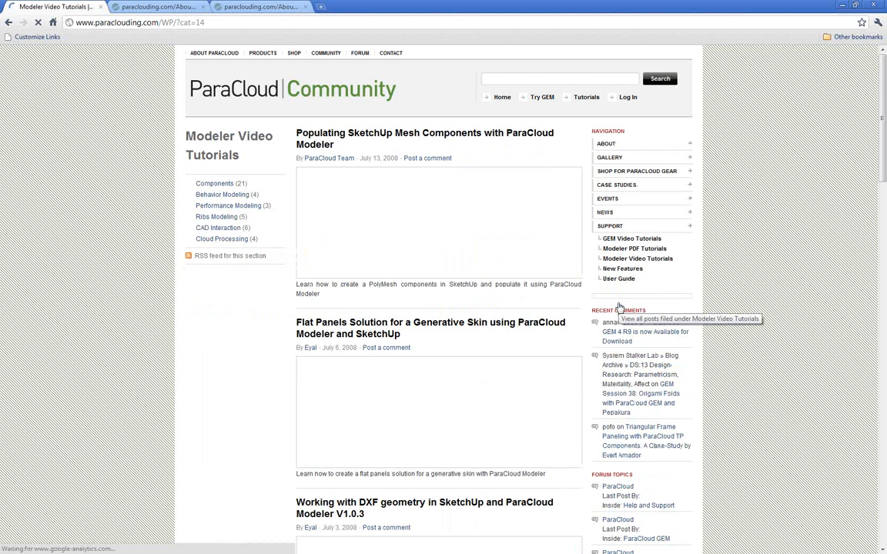
scroll(600, 312, down, 15)
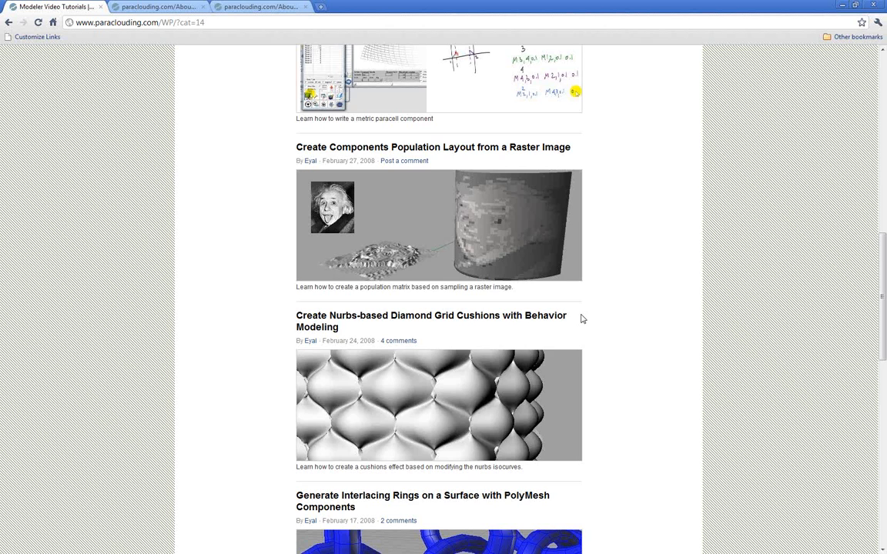
scroll(582, 319, up, 15)
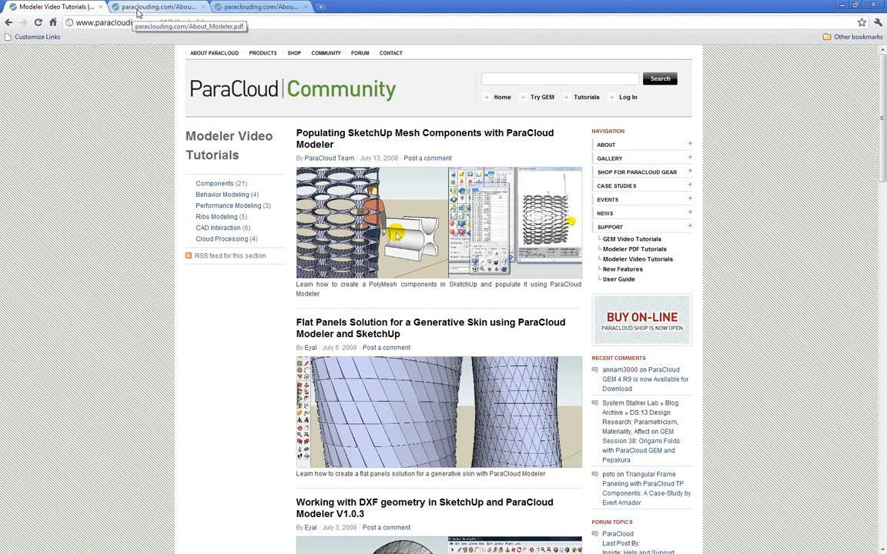
click(137, 11)
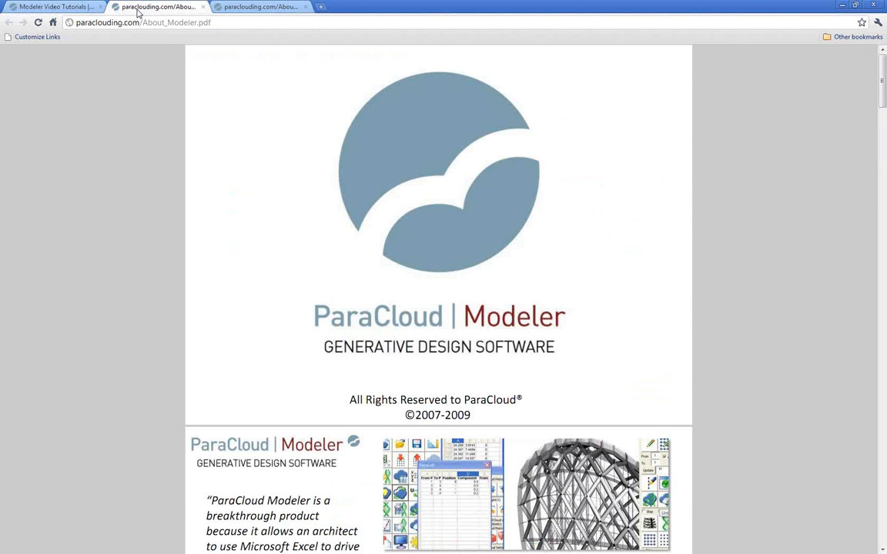
click(203, 7)
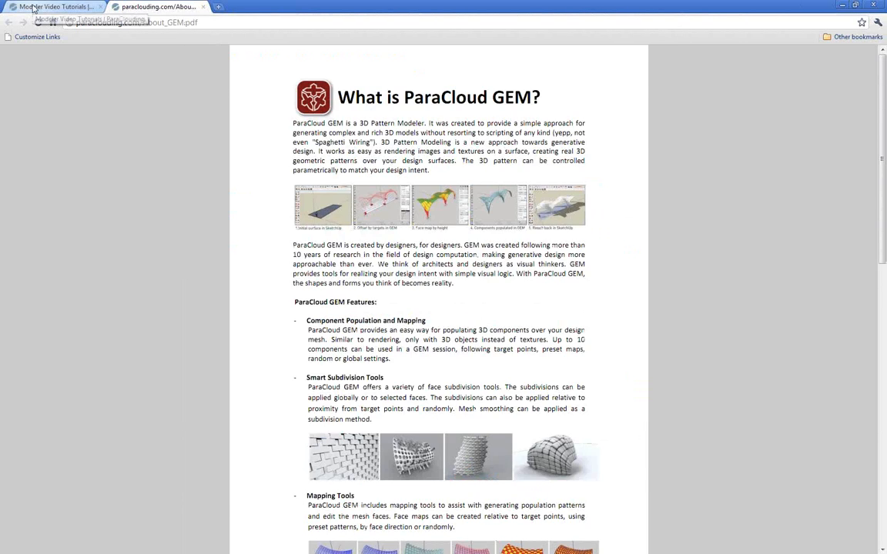
click(34, 9)
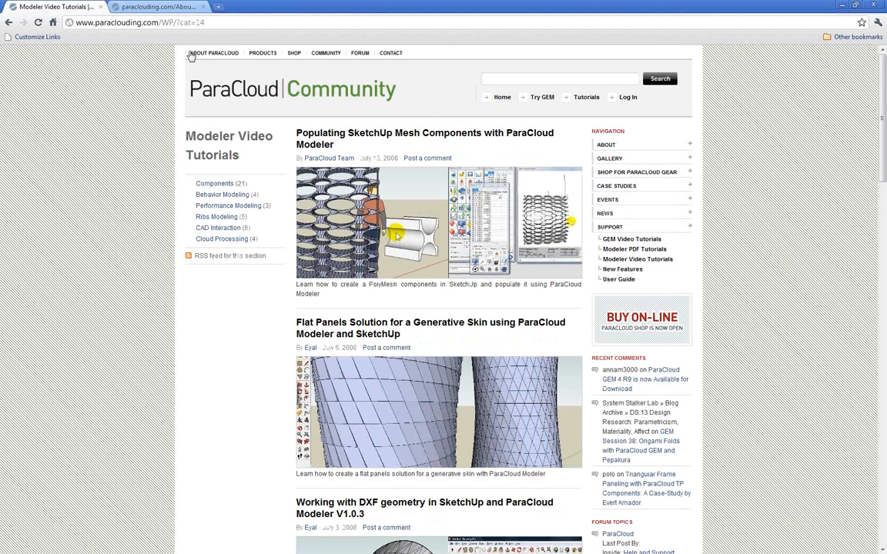
click(501, 98)
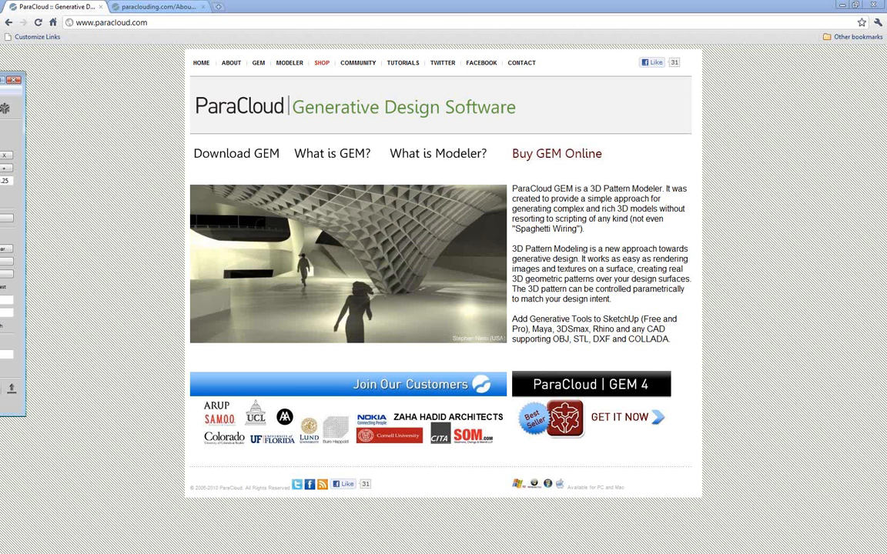
Minimize the browser, place the ParaCloud GEM window over Rhino, and load the X-brace component from the library
drag(0, 80, 113, 104)
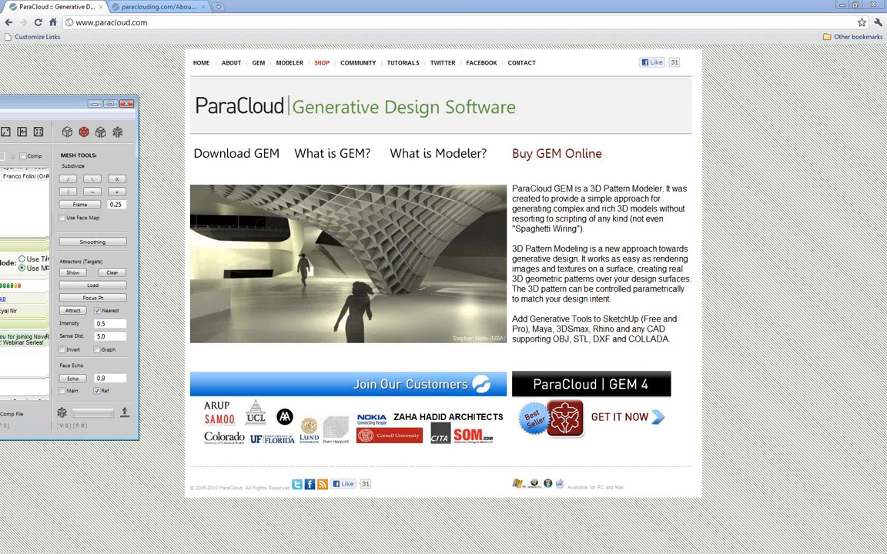
drag(0, 103, 383, 99)
click(840, 6)
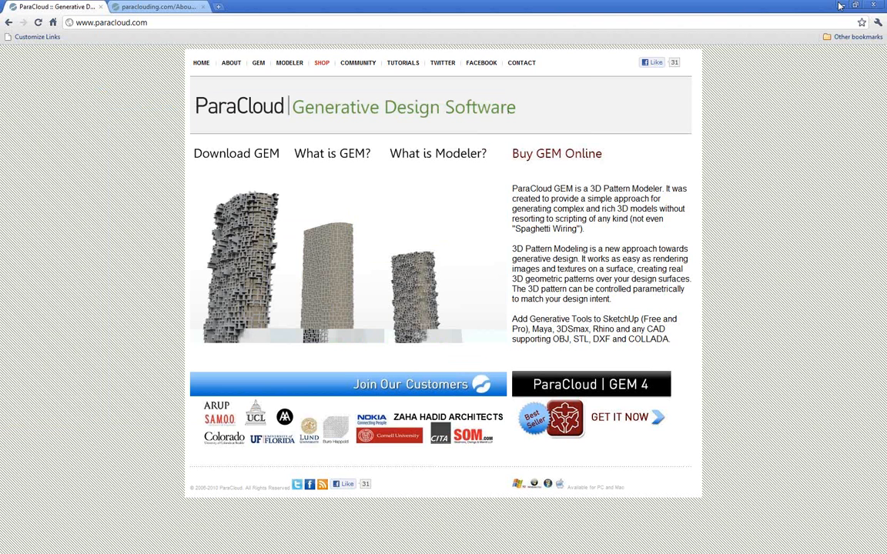
click(840, 5)
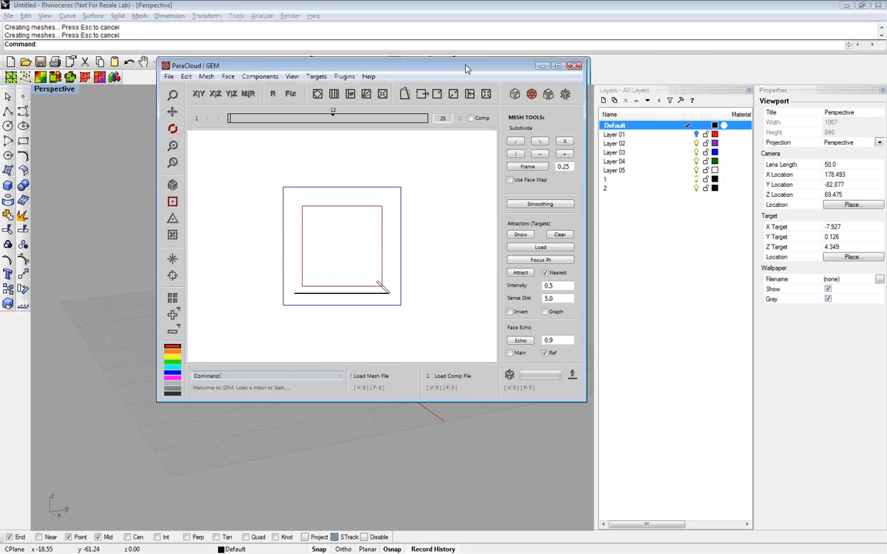
drag(465, 69, 427, 95)
click(402, 402)
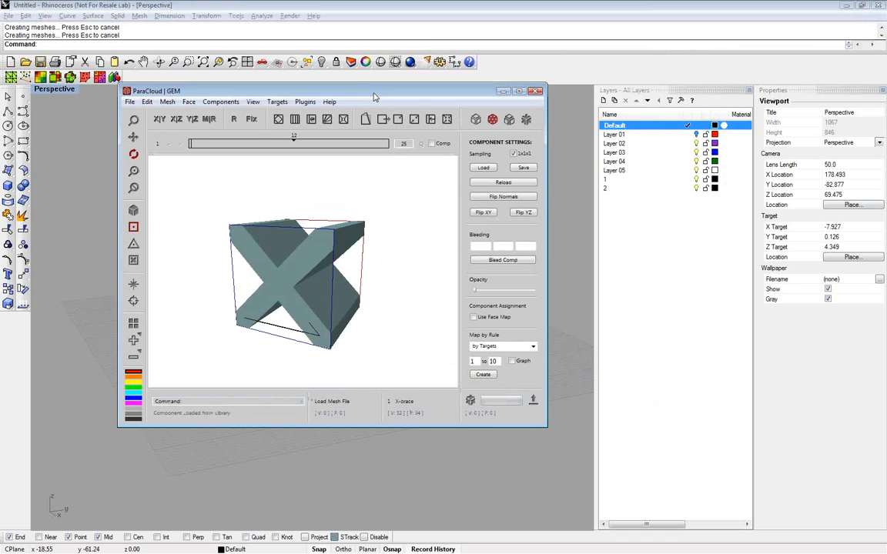
drag(375, 98, 372, 145)
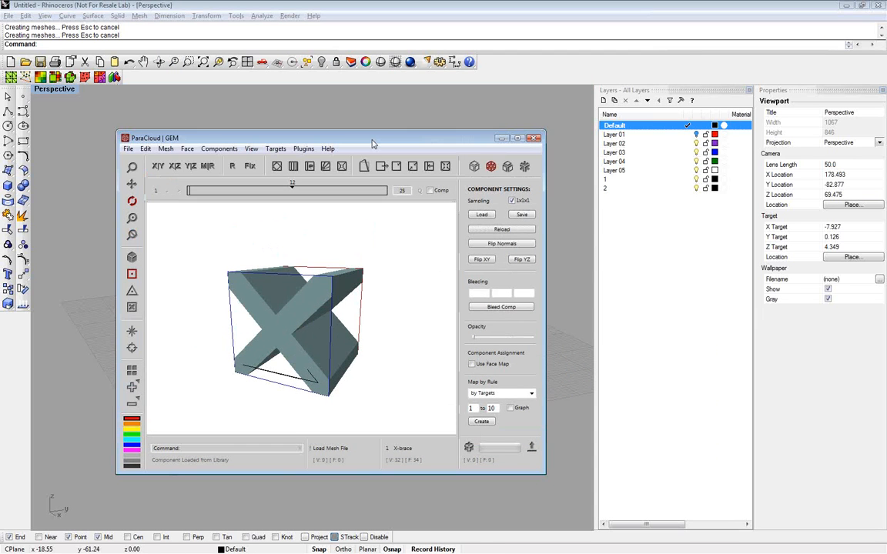
Switch to Rhino, delete the whole cylinder structure, and show the hidden surface
key(alt+Tab)
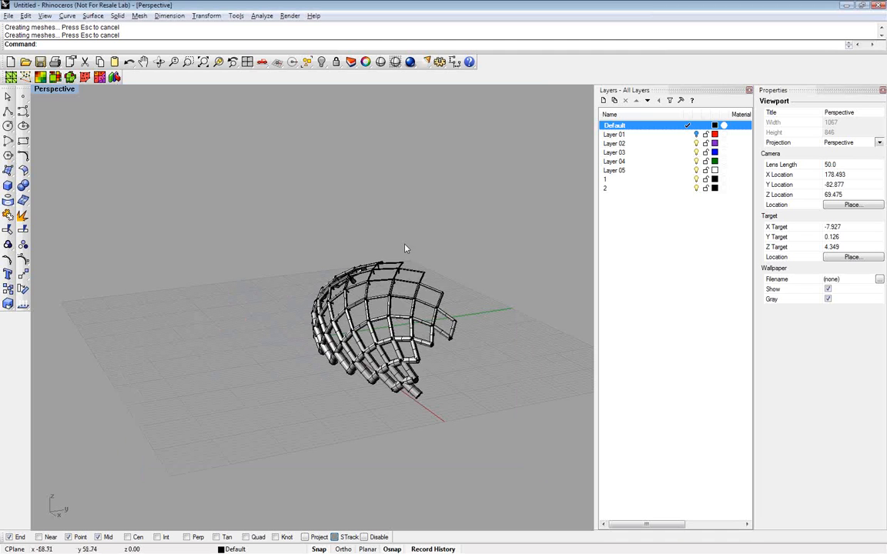
key(ctrl+a)
key(Delete)
click(322, 64)
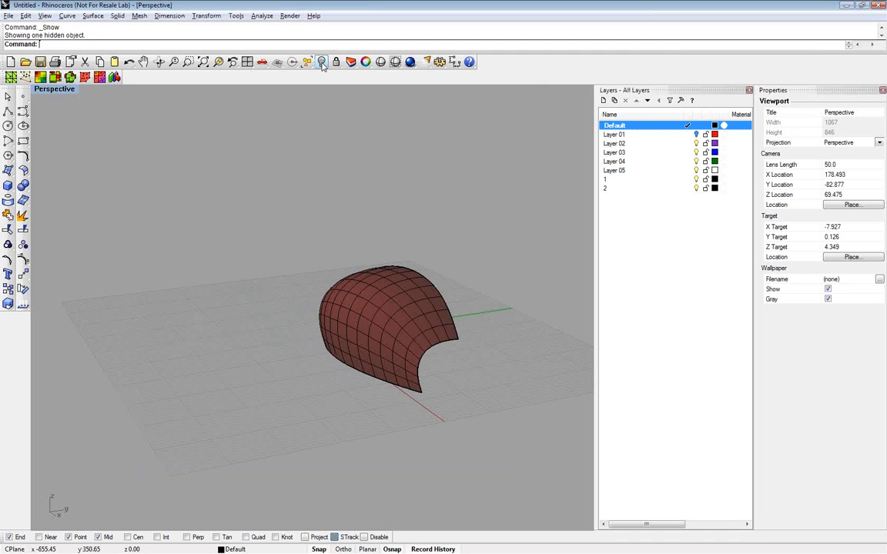
Rebuild the surface with degree 1 in U and V, and extract its control polygon as a mesh
click(389, 288)
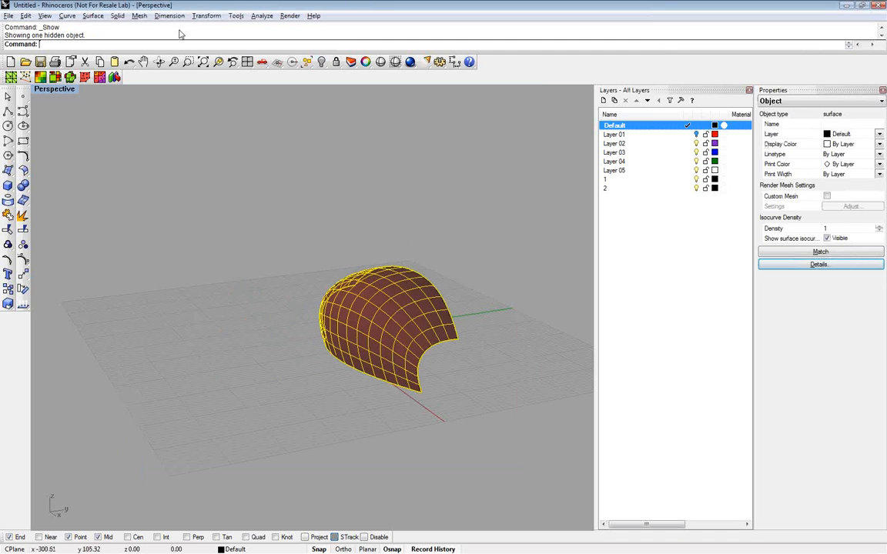
text(Rebuild)
key(Return)
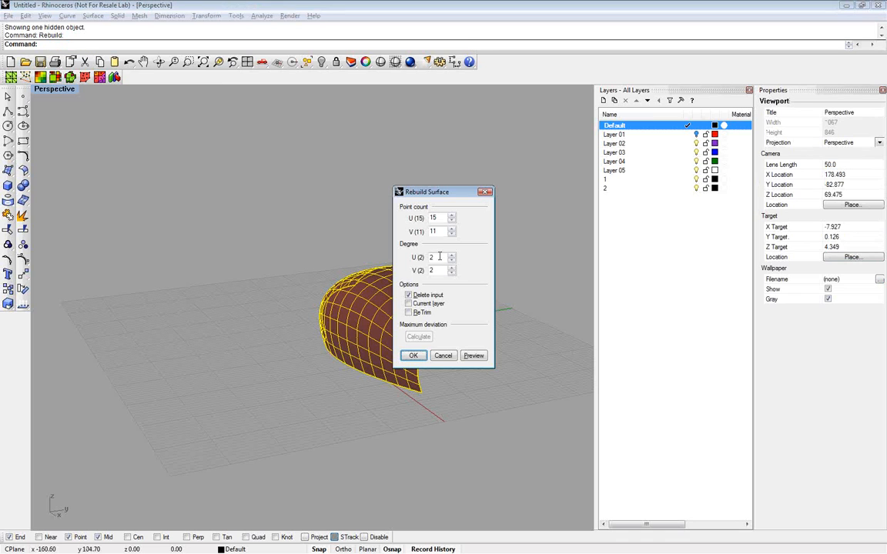
drag(440, 258, 421, 262)
text(1)
key(Tab)
text(1)
click(413, 355)
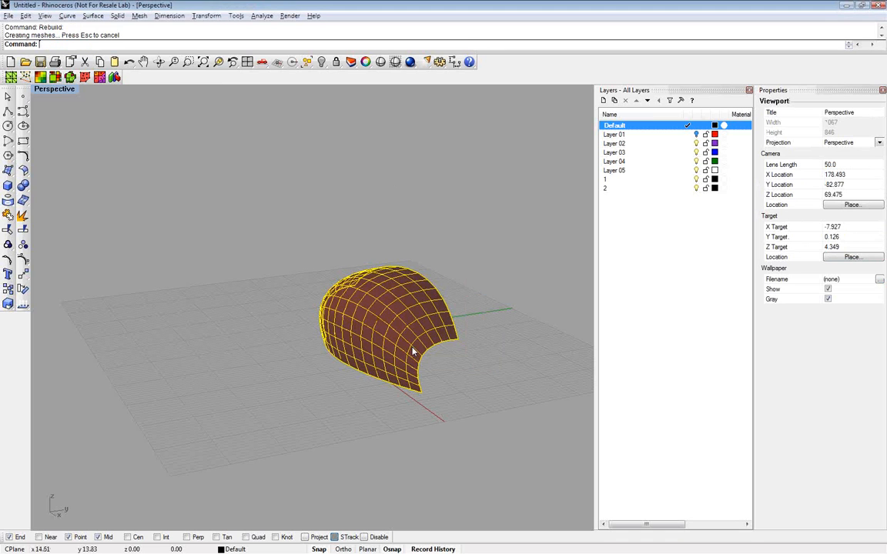
click(139, 16)
click(180, 131)
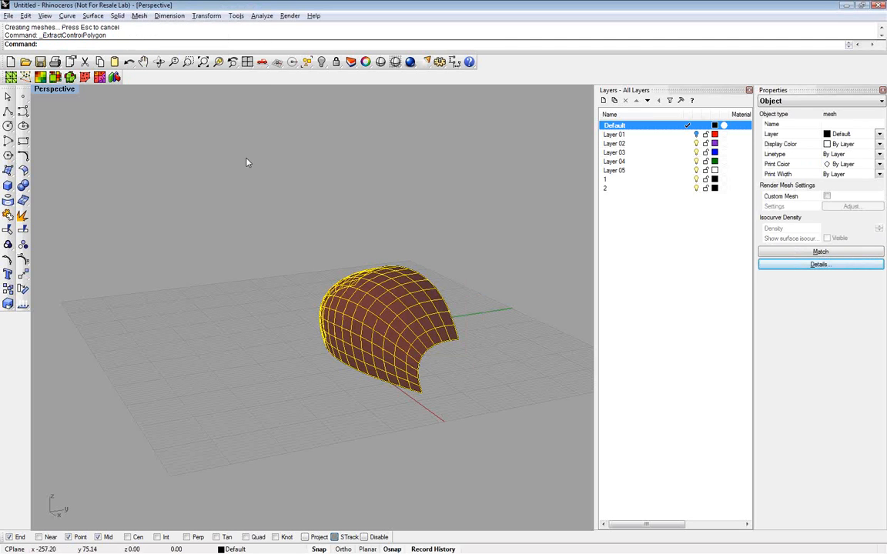
Export the extracted mesh to the Documents folder as t1.obj in Wavefront format
text(Expo)
key(Return)
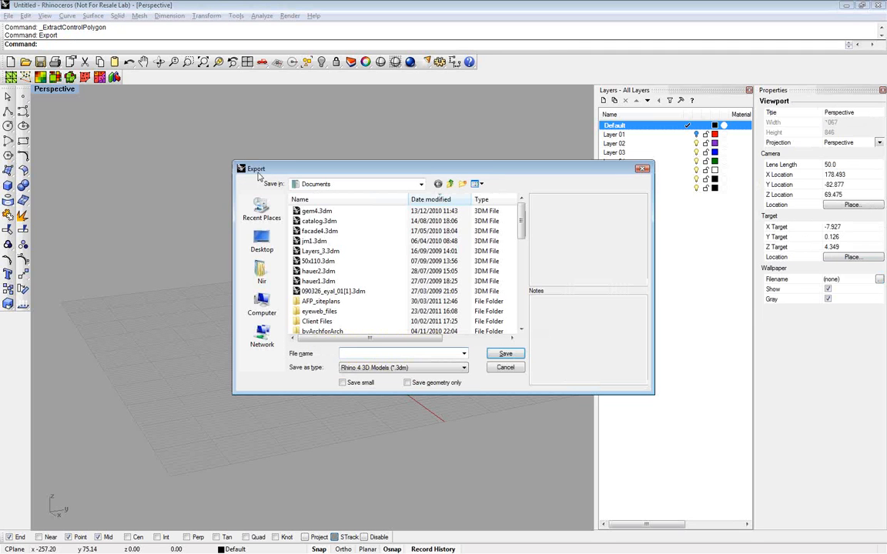
click(353, 354)
text(t1)
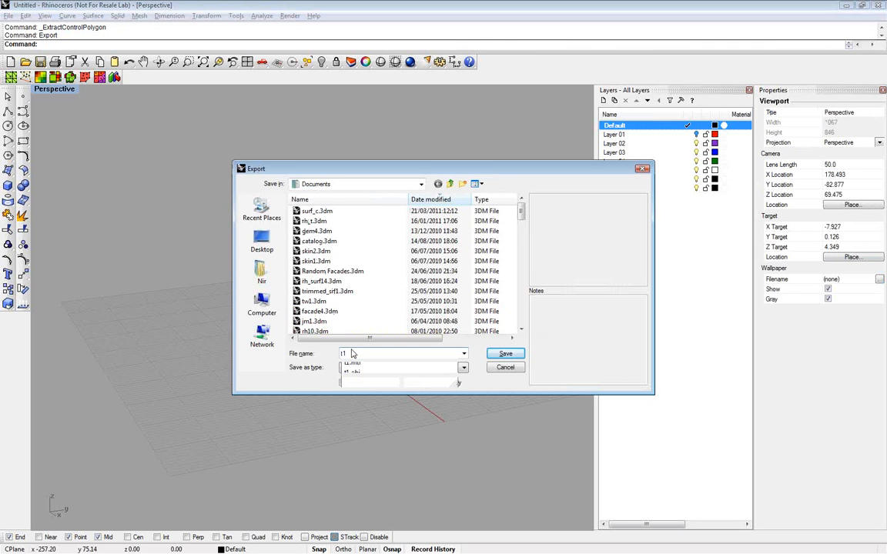
key(Tab)
key(w)
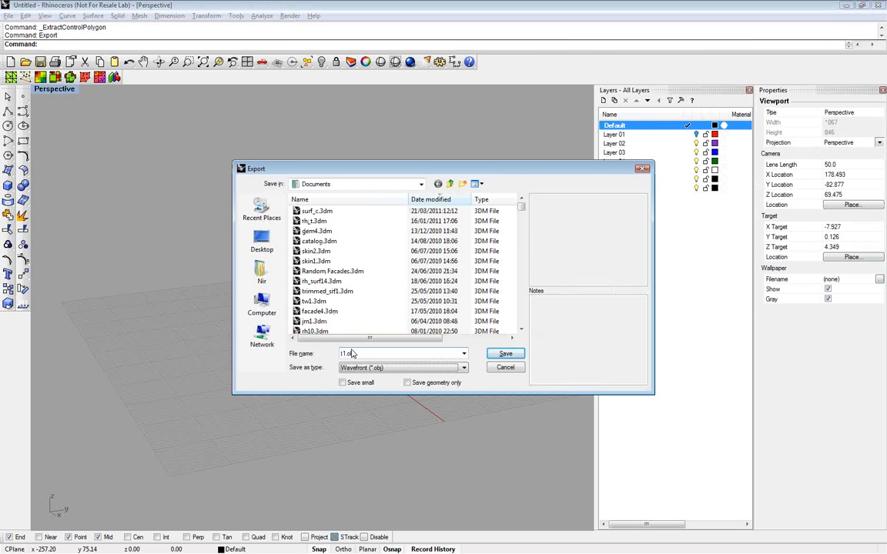
key(Return)
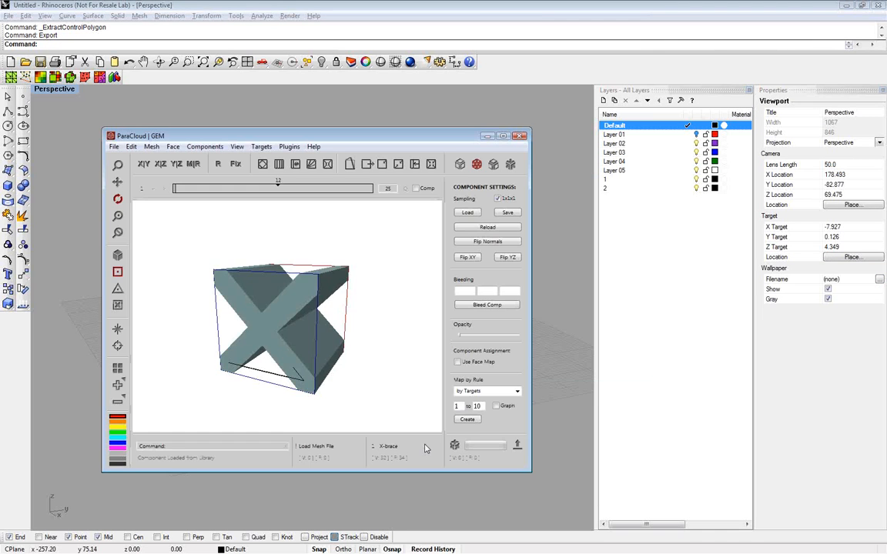
Load t1.obj as the mesh file in ParaCloud GEM
click(327, 448)
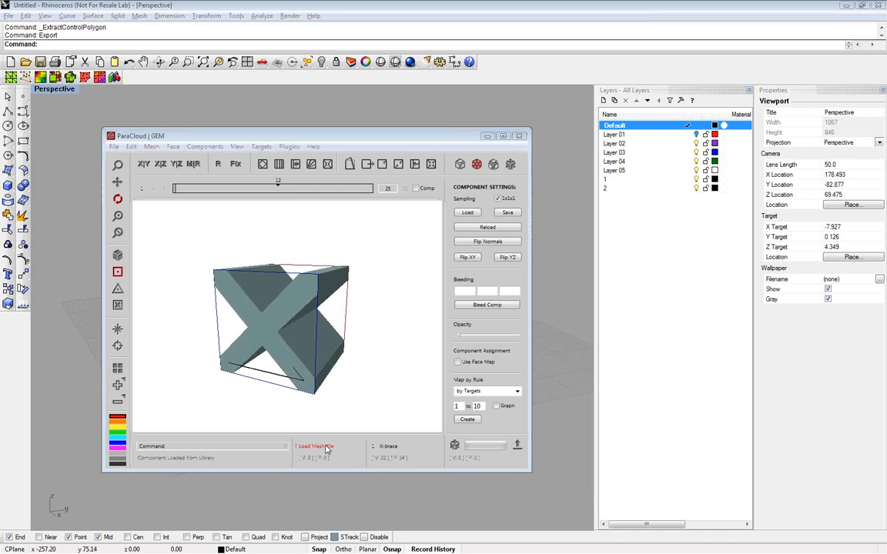
text(t1)
click(262, 366)
click(376, 351)
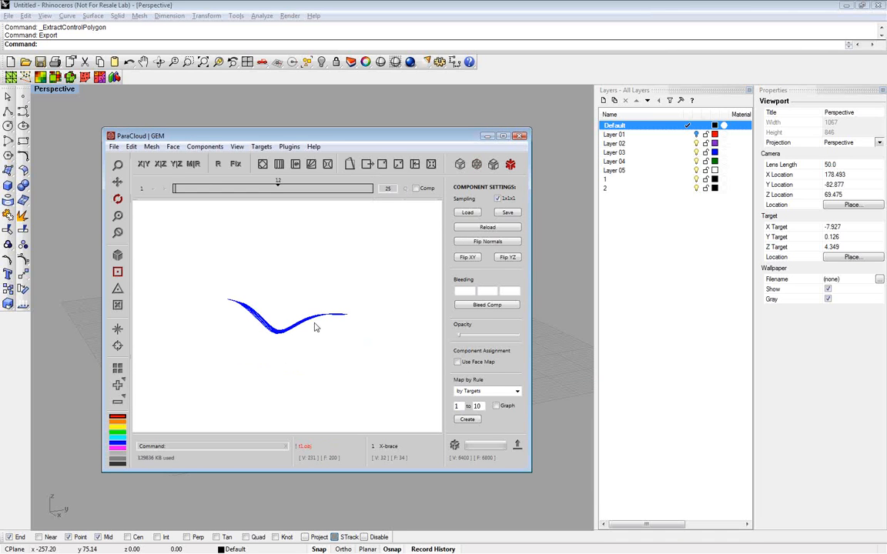
Return to Rhino and export the selected mesh again as t1.obj
click(95, 242)
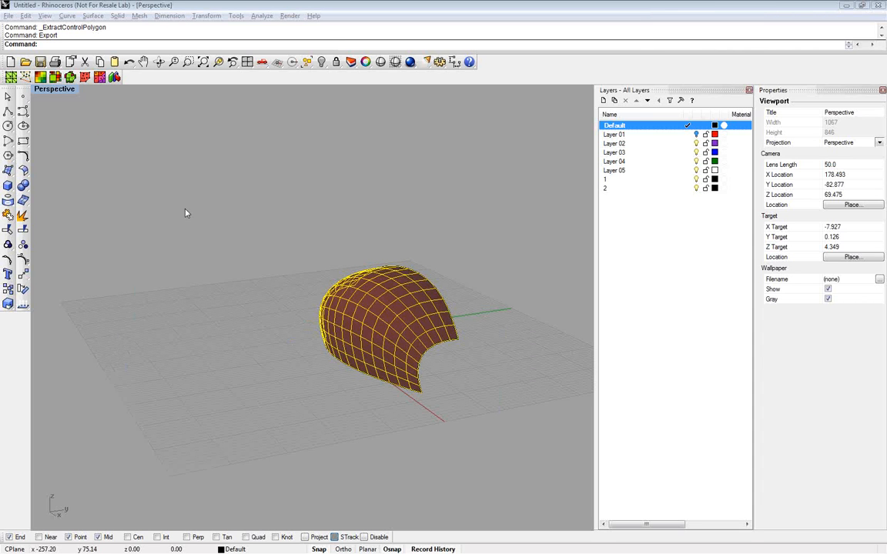
text(export)
key(Return)
text(export)
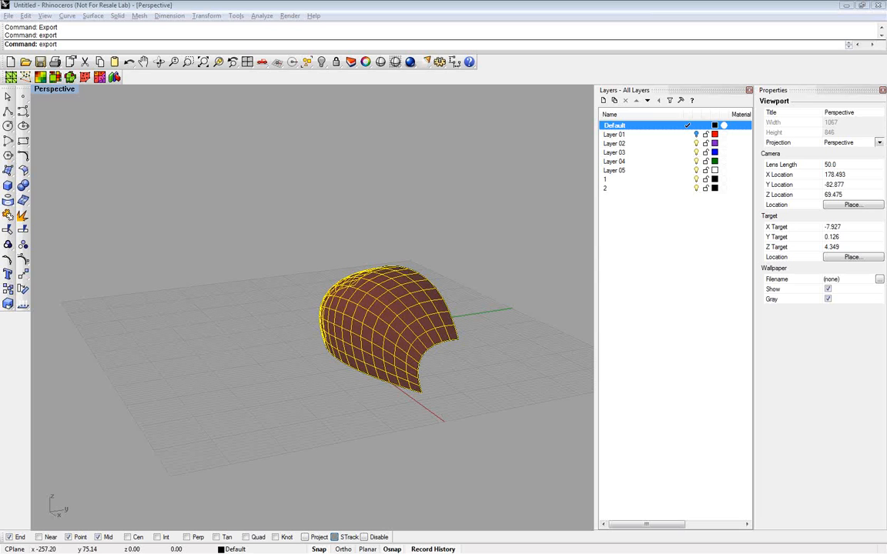
key(Return)
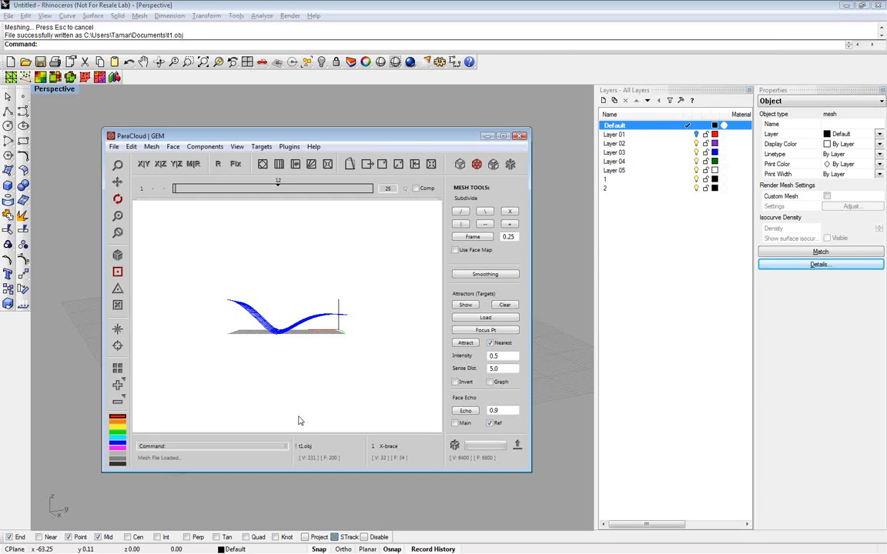
Load the re-exported t1.obj as the mesh file and offset the mesh by 1.0 with the Normal method
click(306, 447)
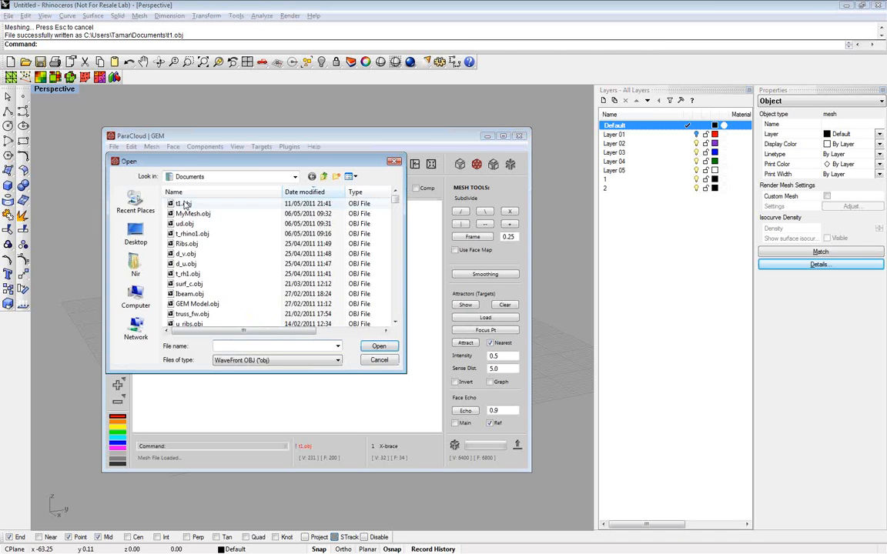
double_click(185, 204)
drag(231, 323, 369, 335)
scroll(308, 340, up, 5)
click(493, 164)
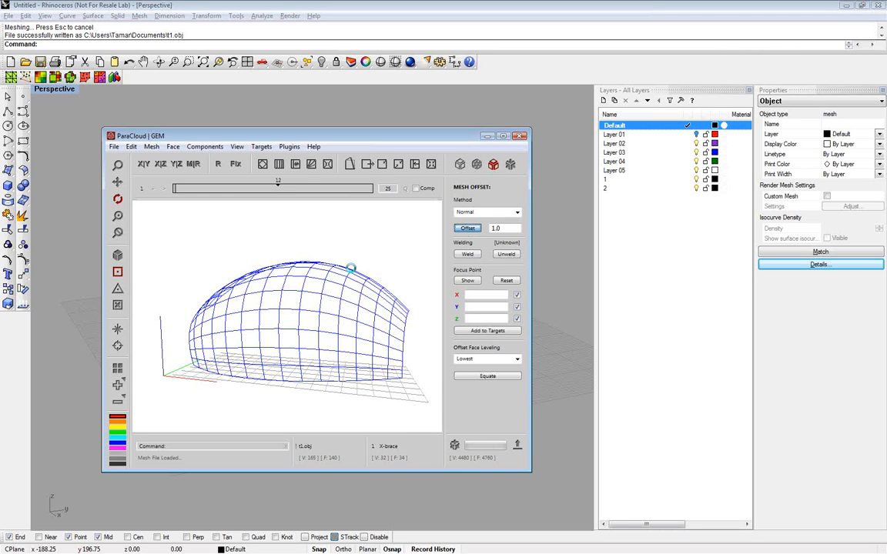
drag(362, 286, 323, 308)
Offset the mesh with the by Height rule, using a minimum of 5 and a maximum of 1.0
click(483, 212)
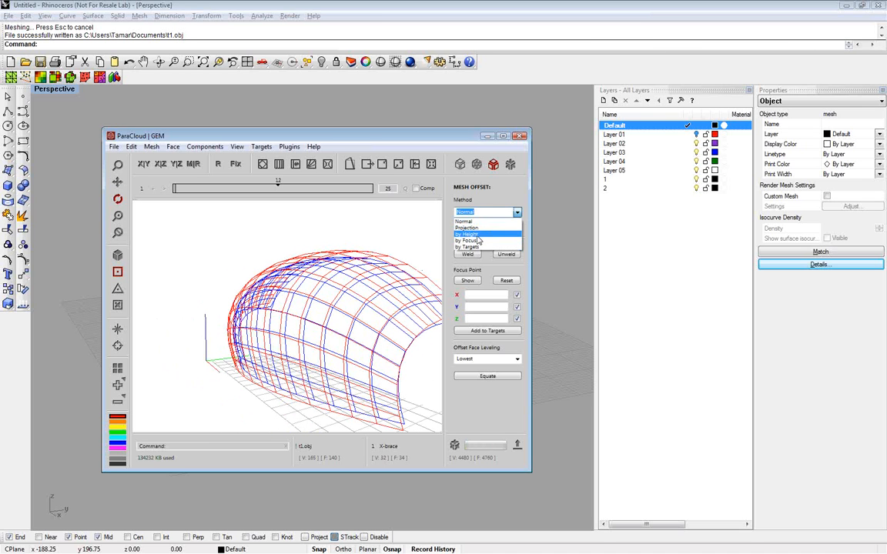
click(477, 241)
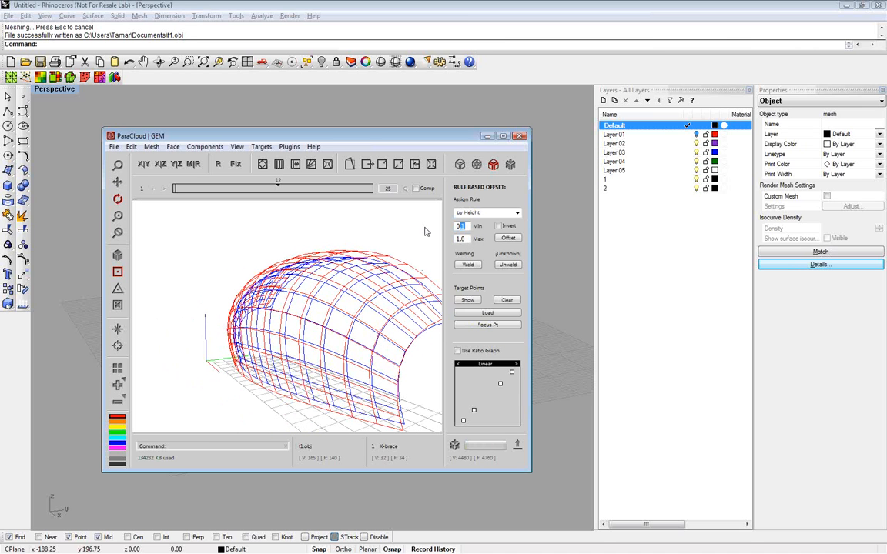
text(5)
click(507, 240)
drag(367, 318, 324, 315)
scroll(300, 324, up, 2)
scroll(300, 323, up, 3)
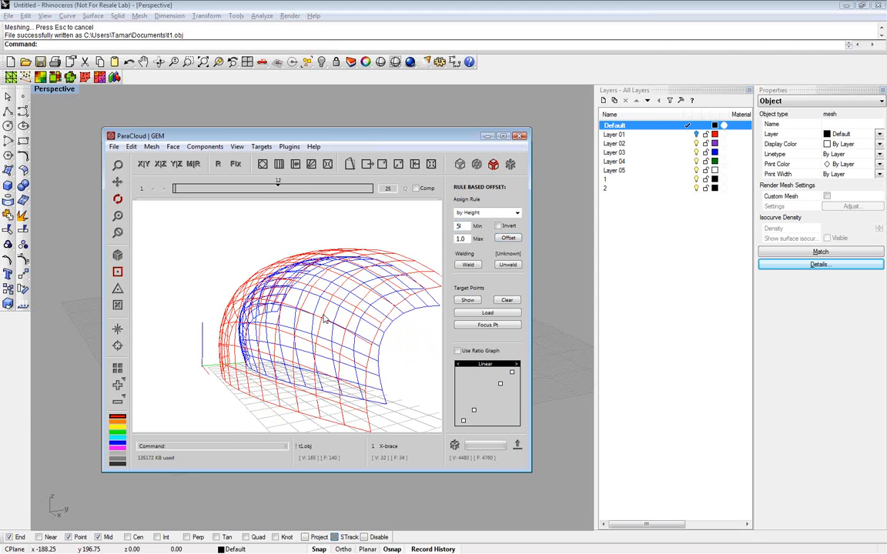
Preview the offset mesh populated with the X-brace component and inspect the structure from several sides
click(454, 447)
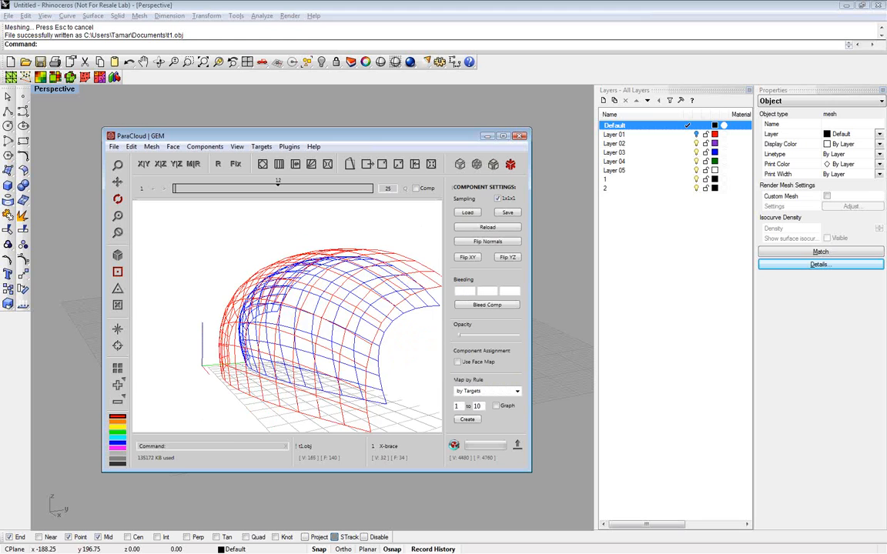
drag(349, 338, 218, 351)
scroll(219, 353, up, 5)
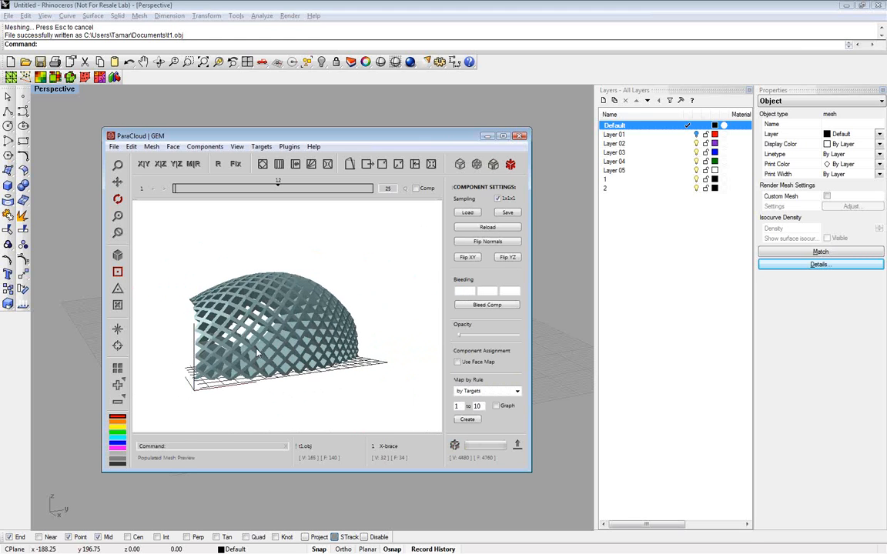
drag(319, 343, 391, 449)
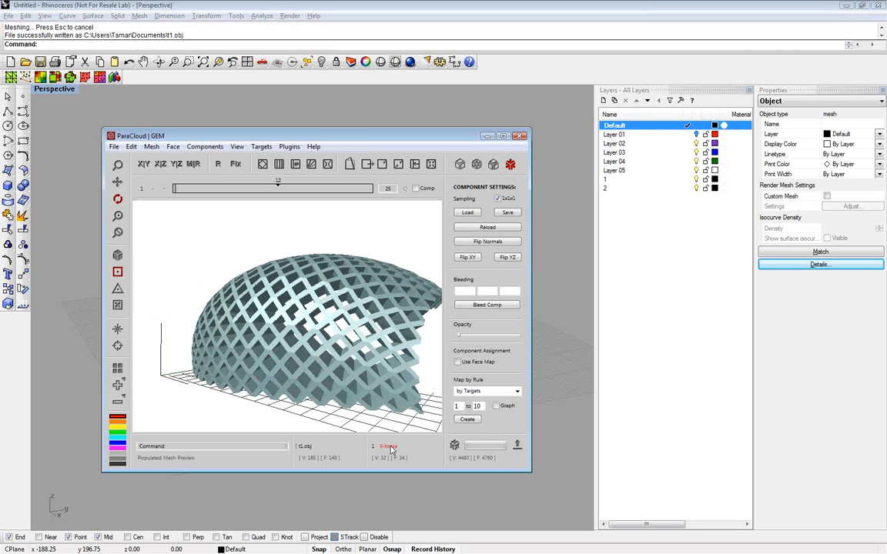
Replace the X-brace component with the Frame component from the component library
click(391, 450)
click(380, 412)
drag(305, 338, 173, 331)
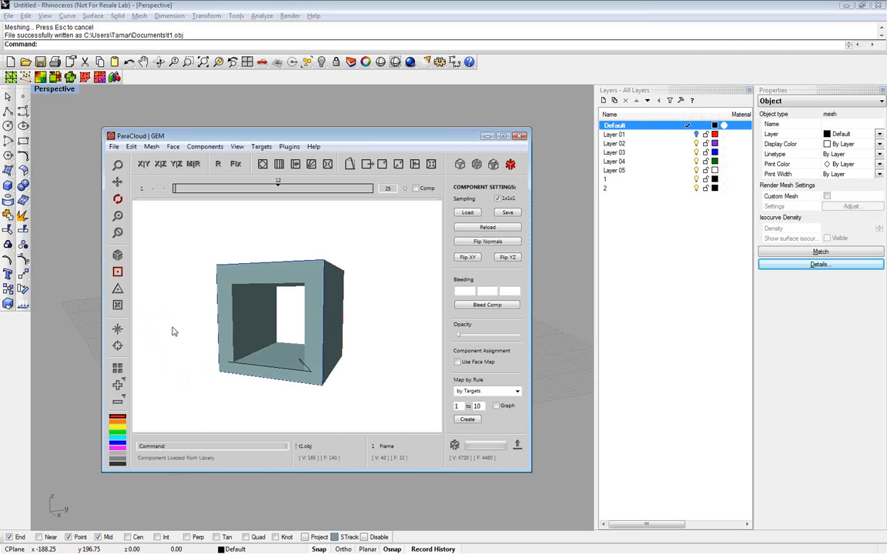
Return to the mesh offset settings and offset the mesh by 1.0 with the Normal method
click(494, 166)
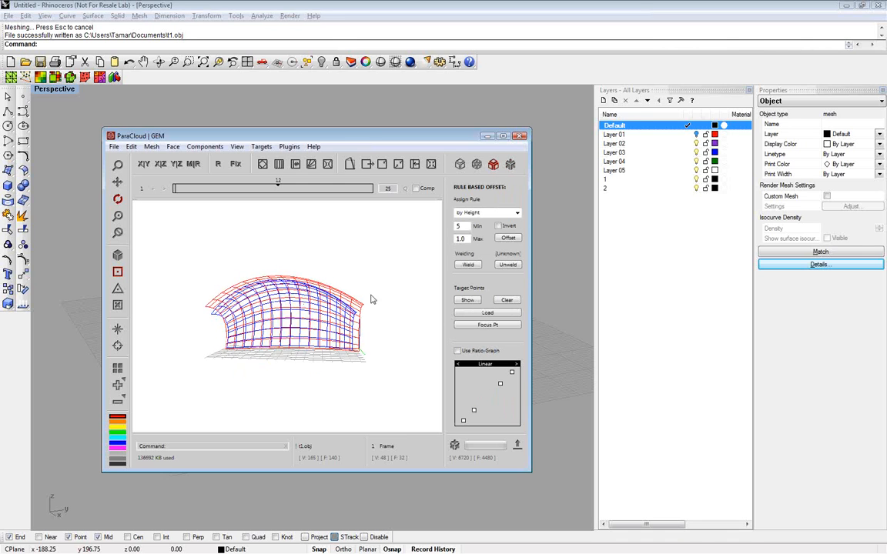
drag(371, 299, 309, 342)
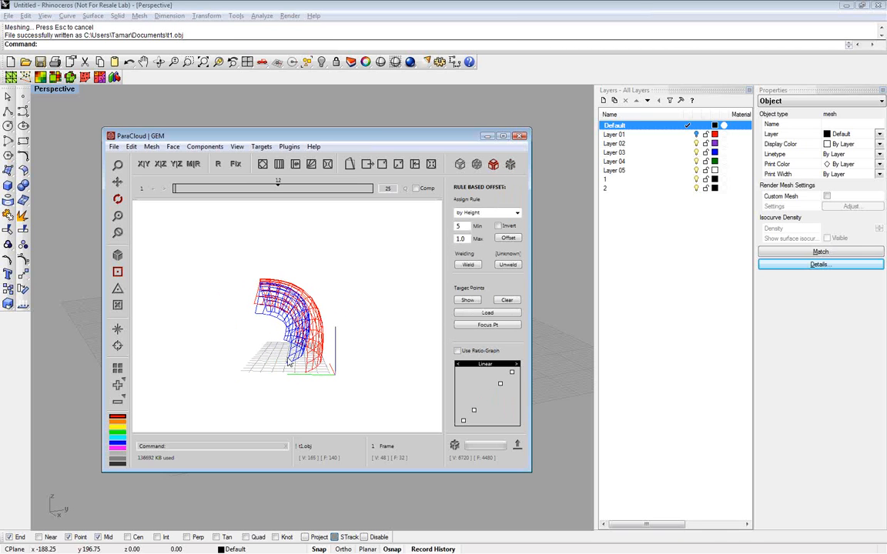
drag(367, 335, 320, 326)
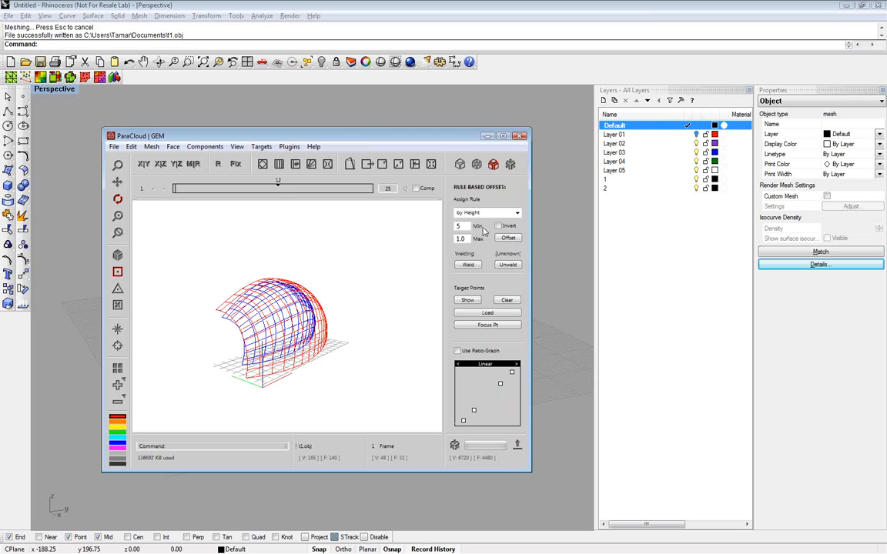
click(497, 213)
click(499, 223)
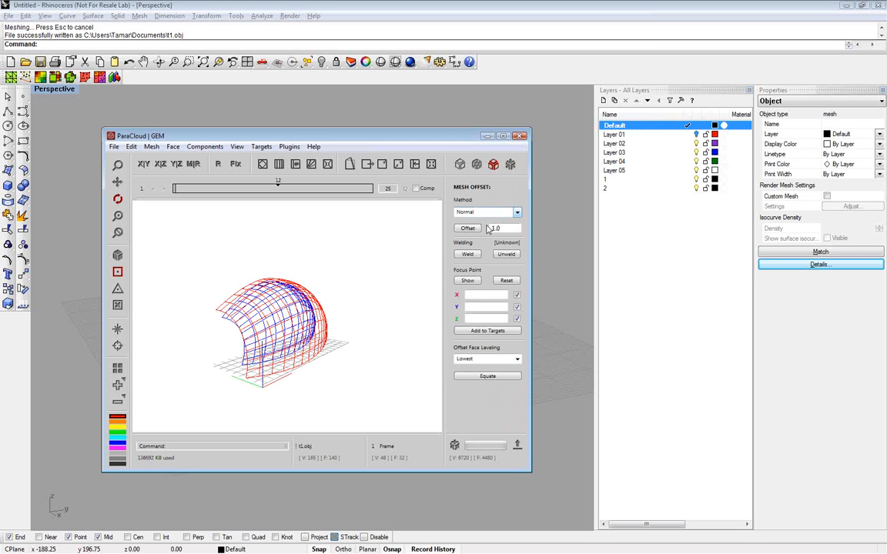
click(467, 228)
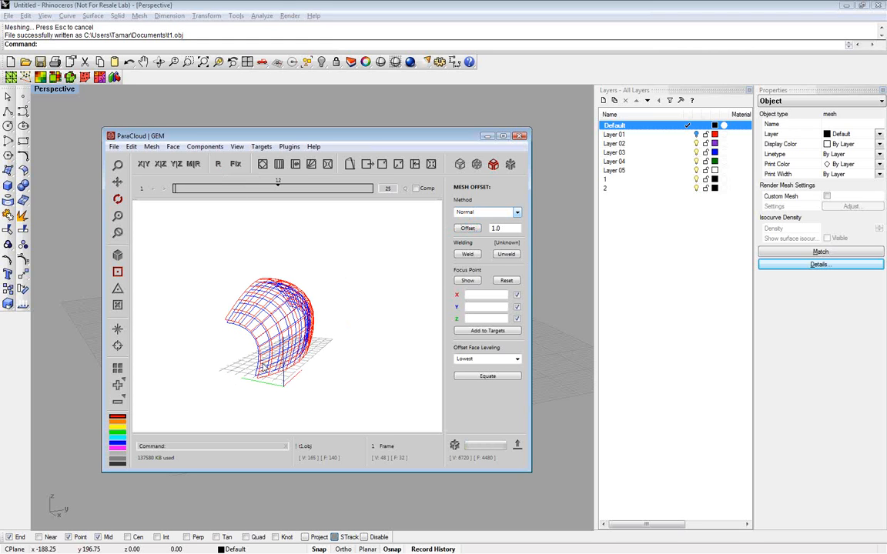
Start Echo by Proxy in variable mode and add the points at both ends of the mesh's base edge as targets
click(237, 164)
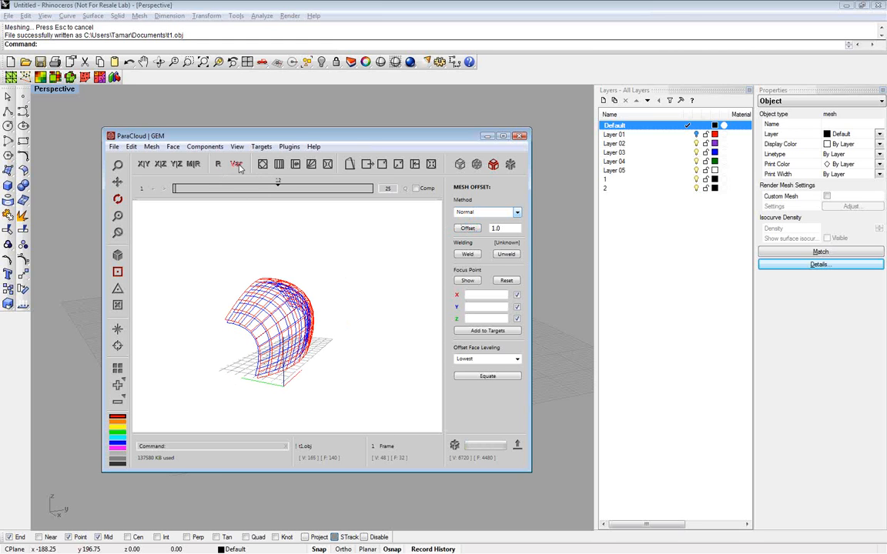
click(431, 165)
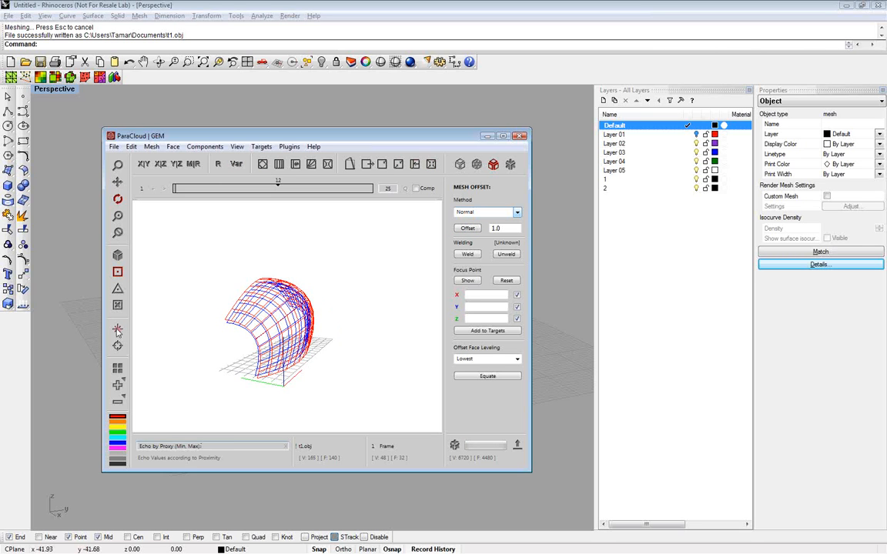
drag(264, 351, 237, 373)
ctrl+click(238, 374)
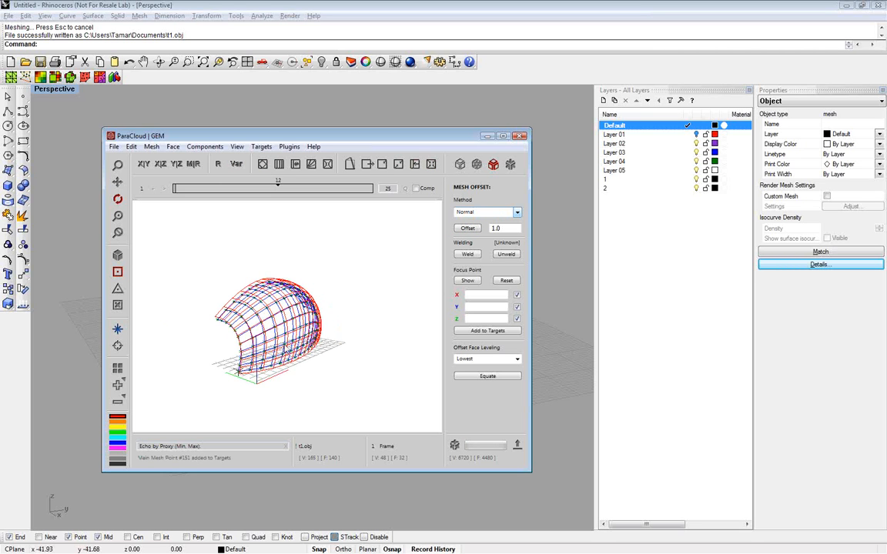
drag(283, 344, 367, 389)
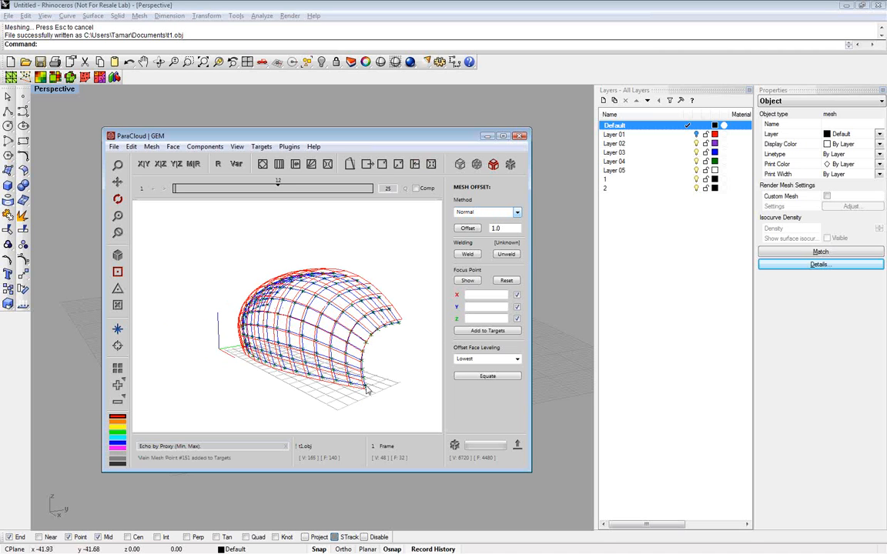
ctrl+click(366, 386)
drag(366, 387, 316, 358)
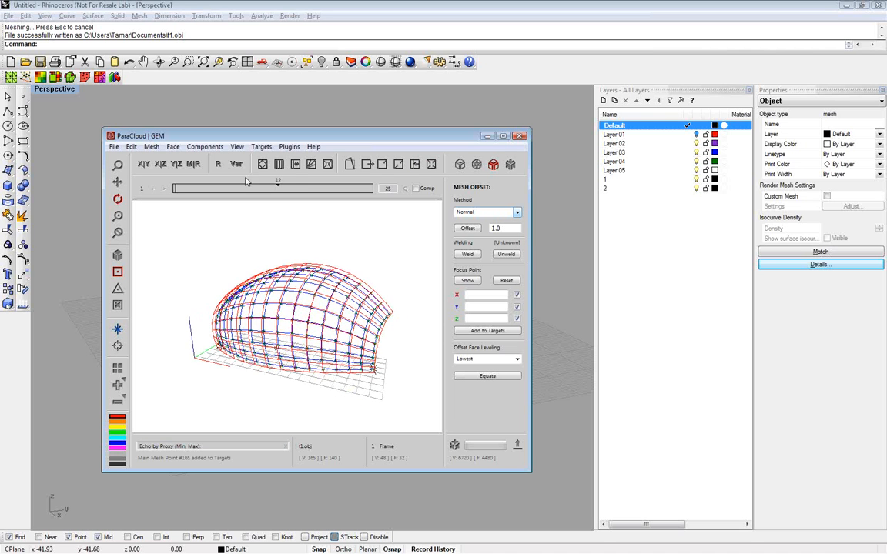
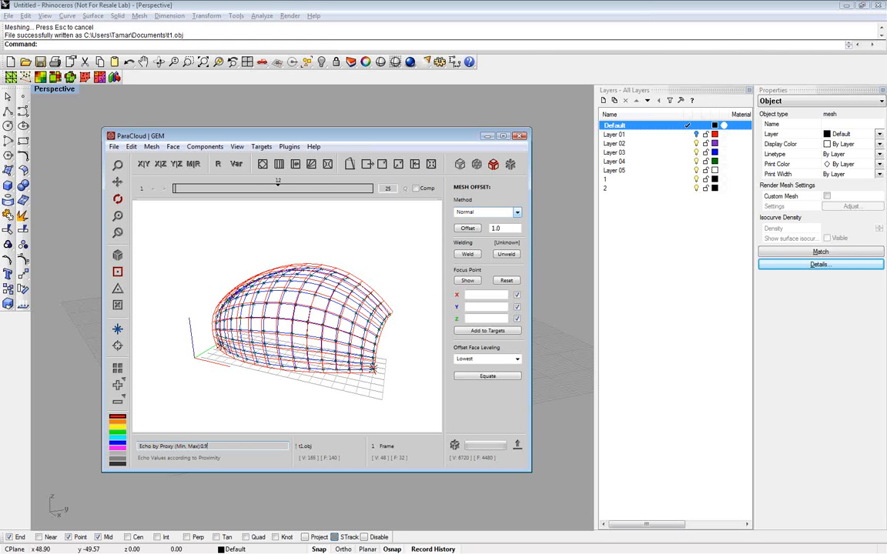
Apply Echo by Proxy to the mesh faces with minimum and maximum values of 0.9 and 0.1
key(Return)
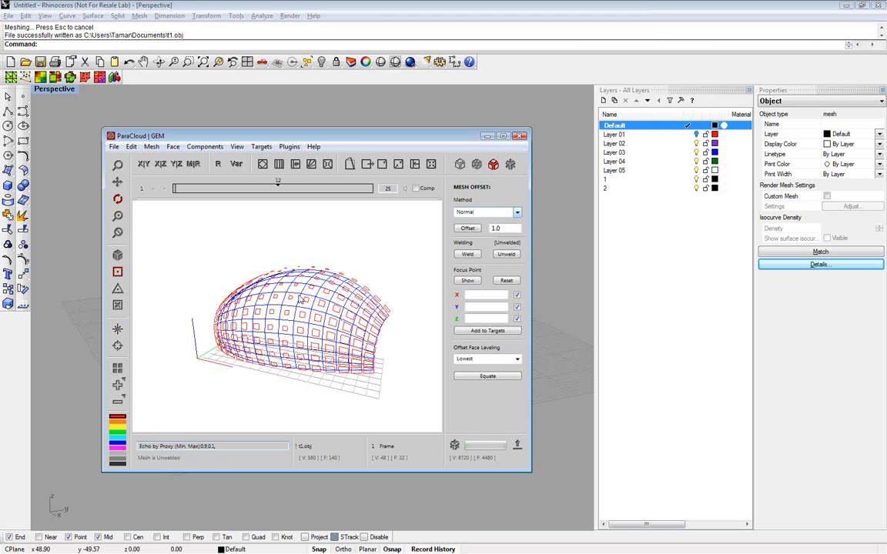
drag(271, 270, 312, 331)
click(237, 146)
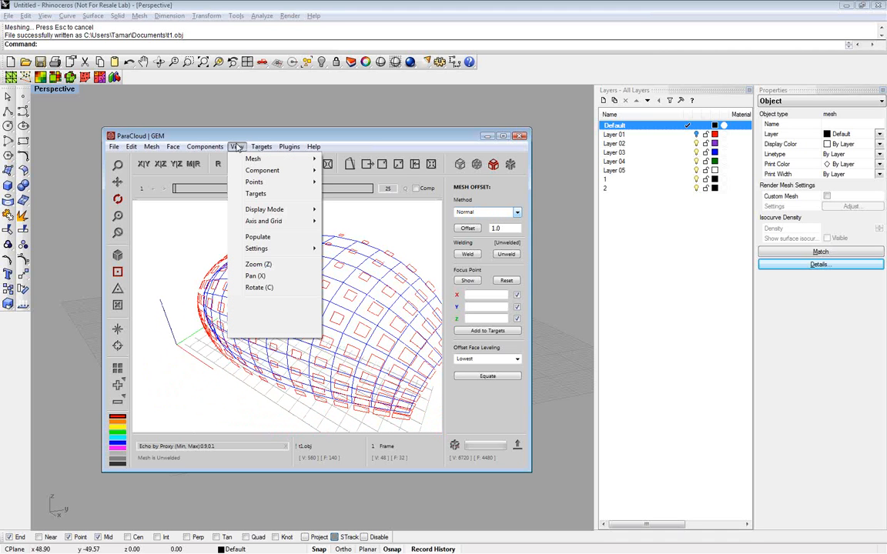
mouse_move(262, 249)
click(344, 271)
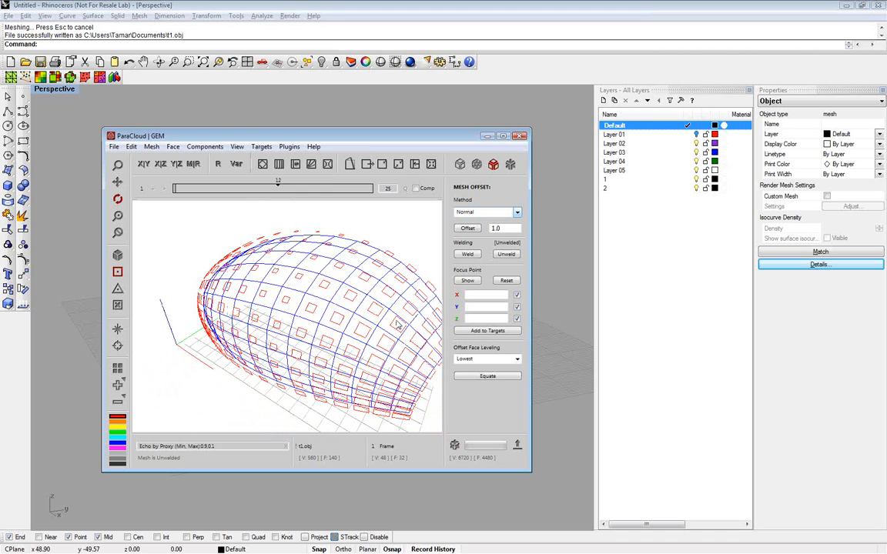
Preview the echoed mesh populated with the Frame component and save the result as GEM Model.dxf
click(453, 446)
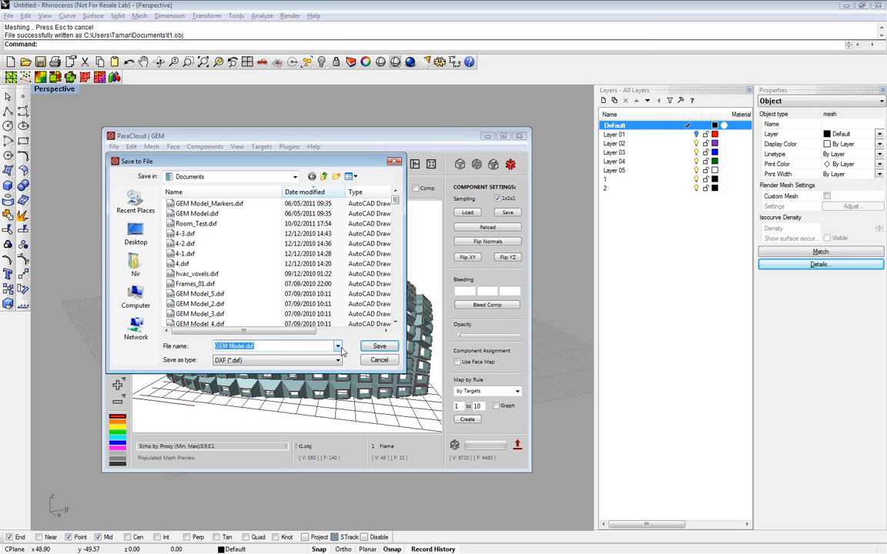
click(380, 346)
click(471, 285)
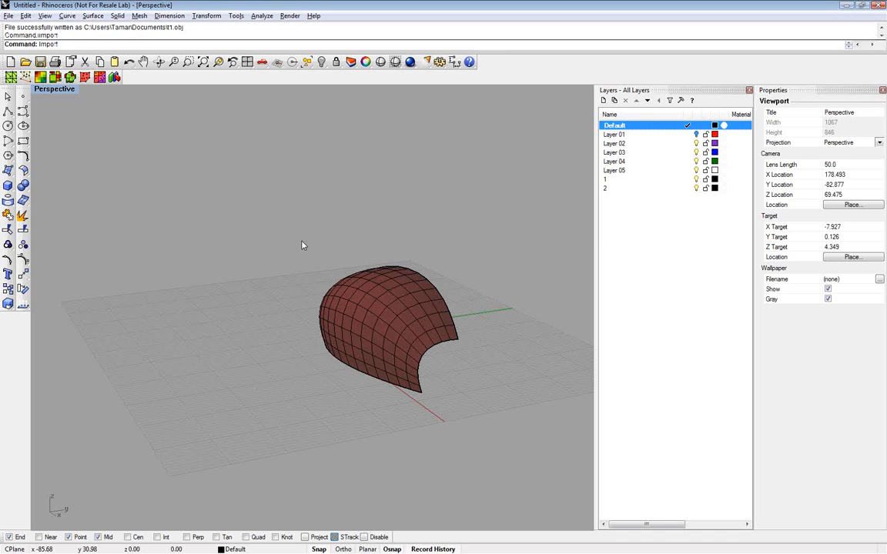
Switch to Rhino, import GEM Model.dxf and inspect the populated structure from several sides
key(Return)
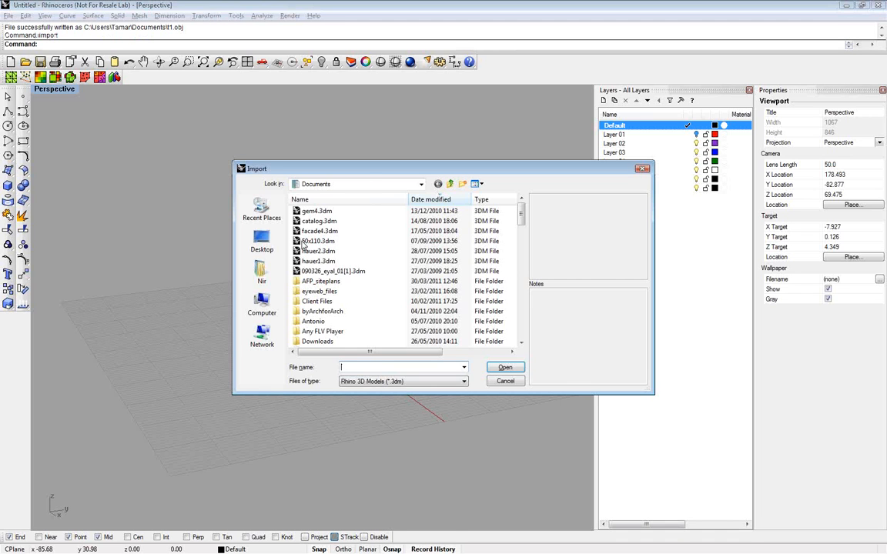
text(gem mo)
key(Return)
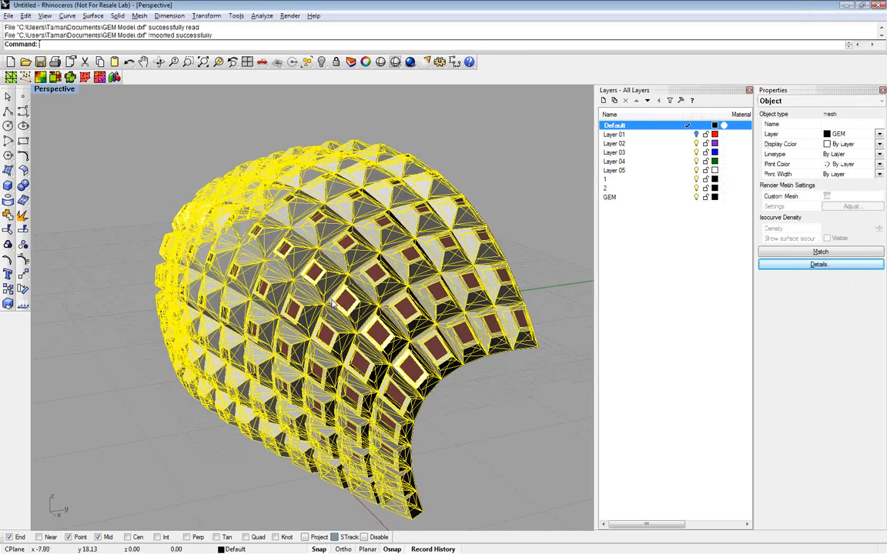
click(131, 211)
right_drag(130, 210, 444, 300)
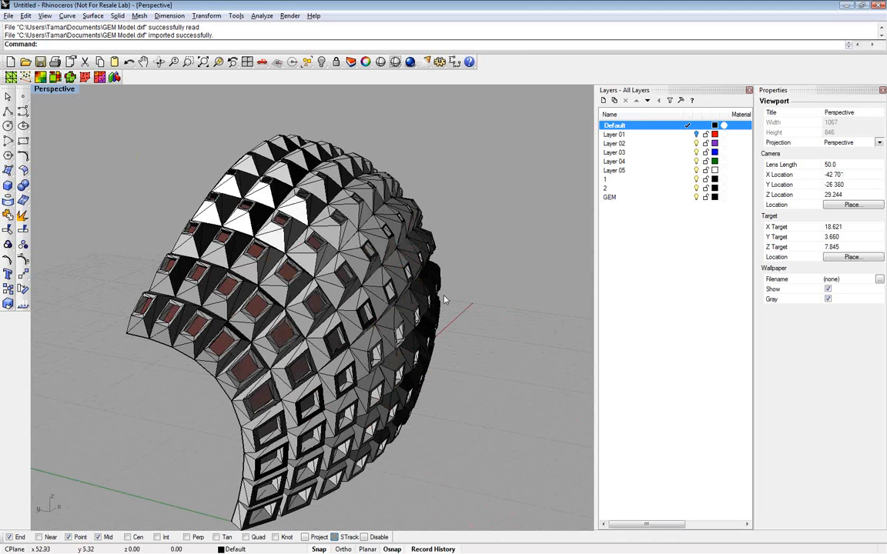
right_drag(445, 300, 258, 138)
Delete the imported GEM structure, keeping the original base mesh
click(259, 139)
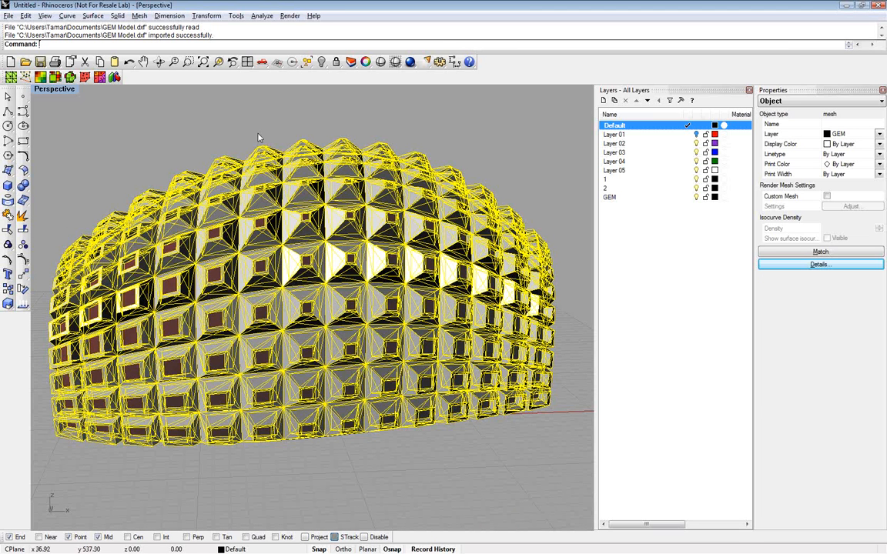
key(Delete)
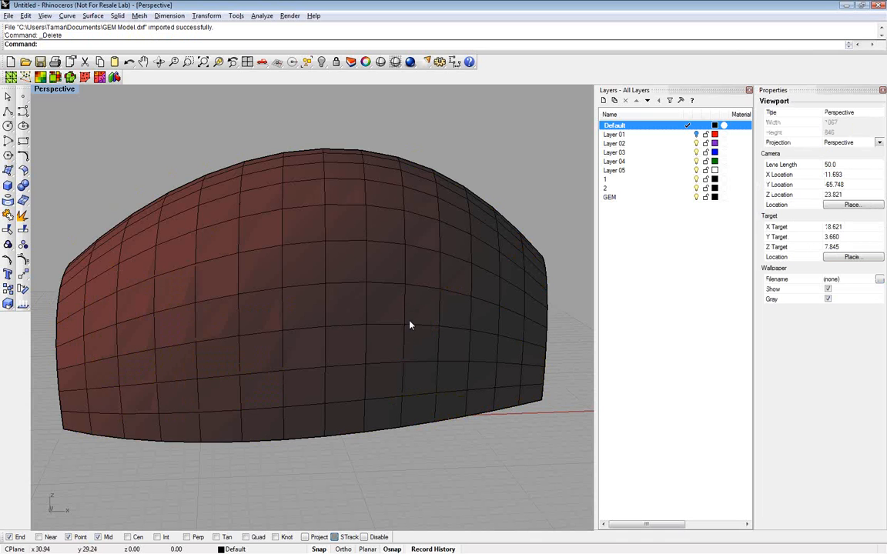
right_drag(409, 326, 359, 343)
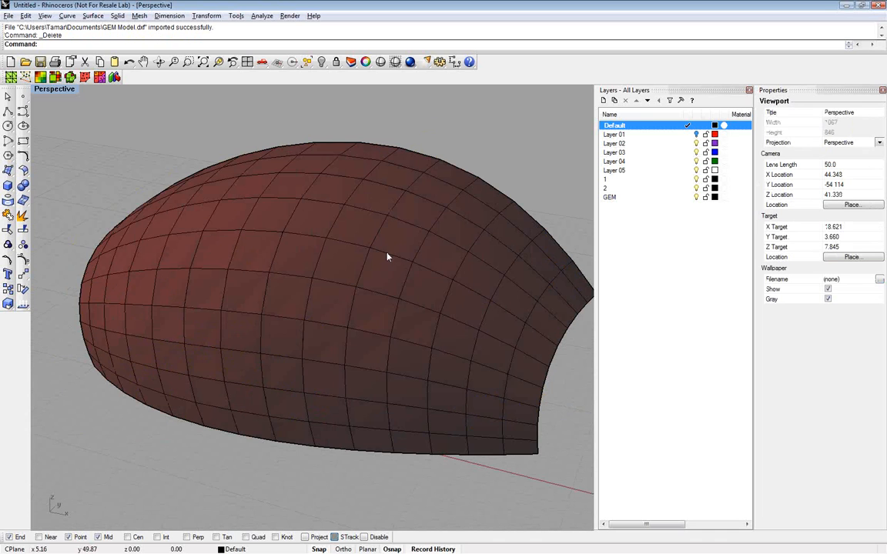
right_drag(388, 257, 356, 285)
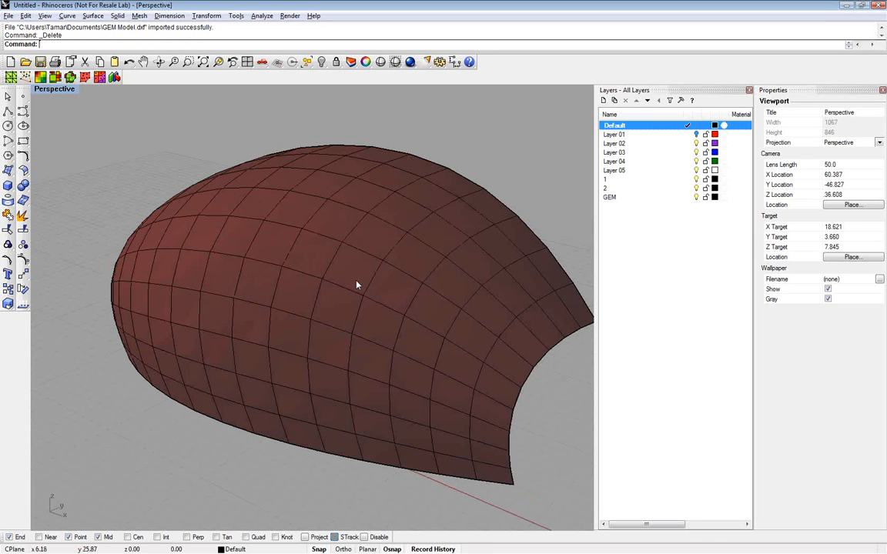
Switch to ParaCloud GEM, reload the t1.obj mesh and offset it by 1.0 with the Normal method
key(alt+Tab)
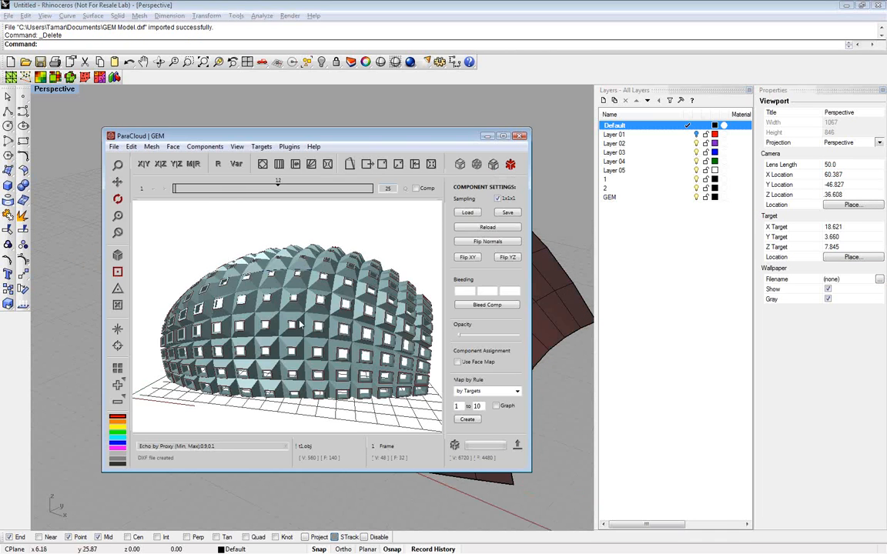
click(154, 149)
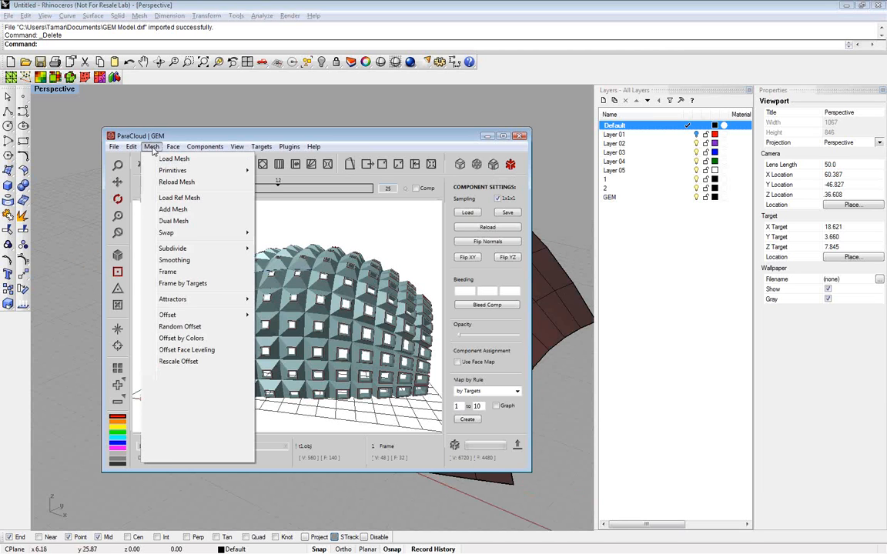
click(176, 182)
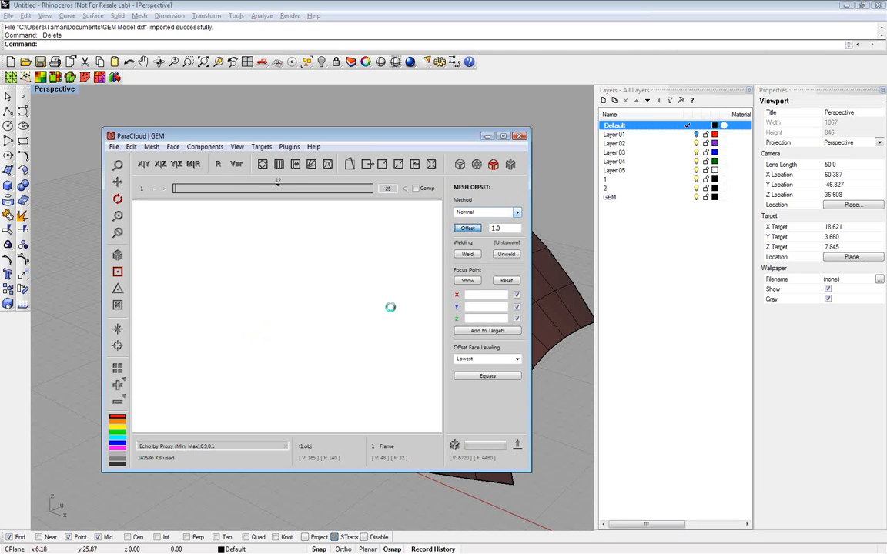
Apply a Random Offset to the mesh with a minimum of 1 and a maximum of 4
drag(392, 314, 282, 344)
scroll(257, 346, up, 3)
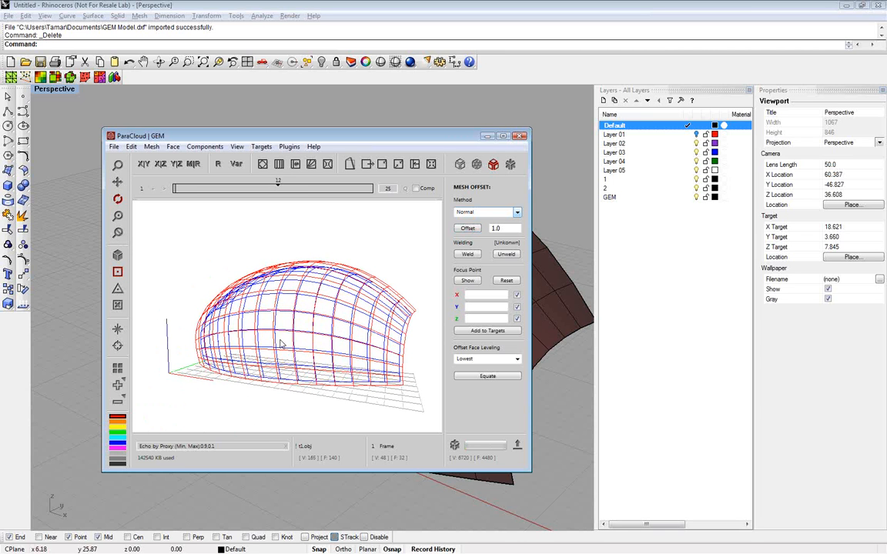
right_click(254, 345)
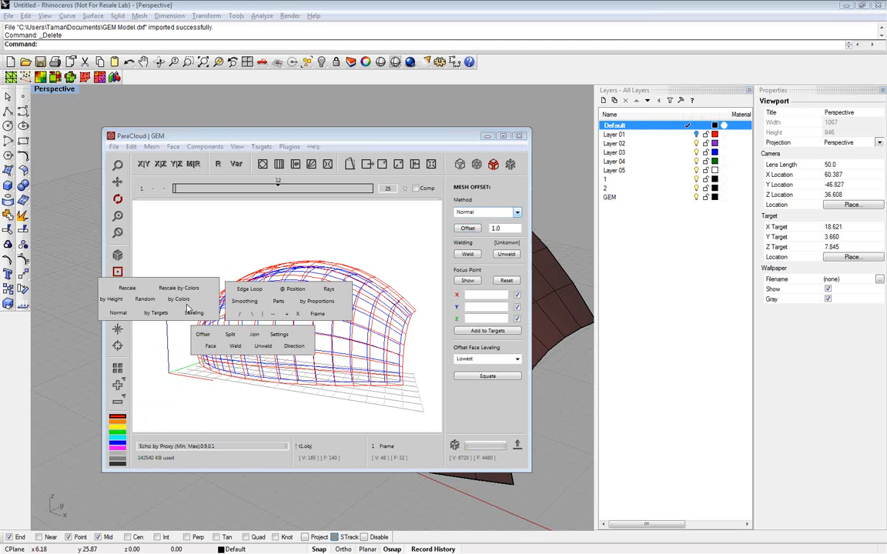
click(150, 301)
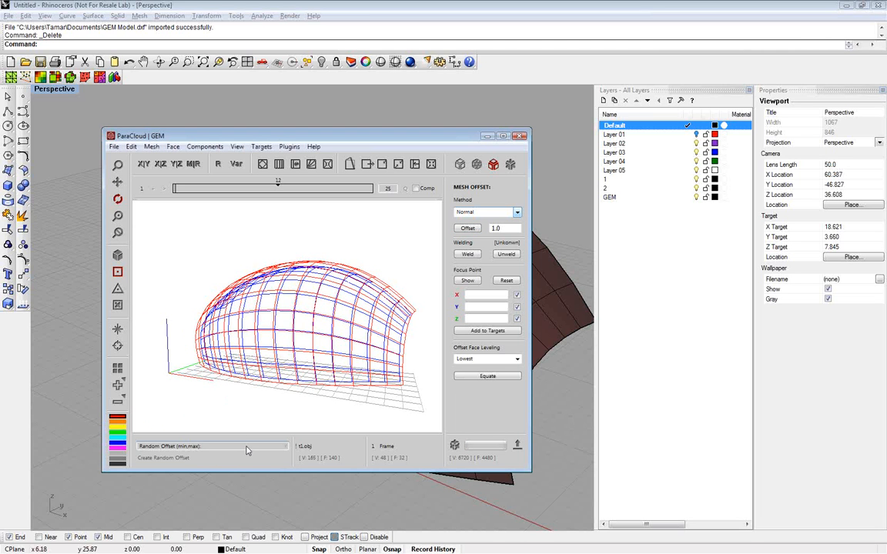
text(1,4)
key(Return)
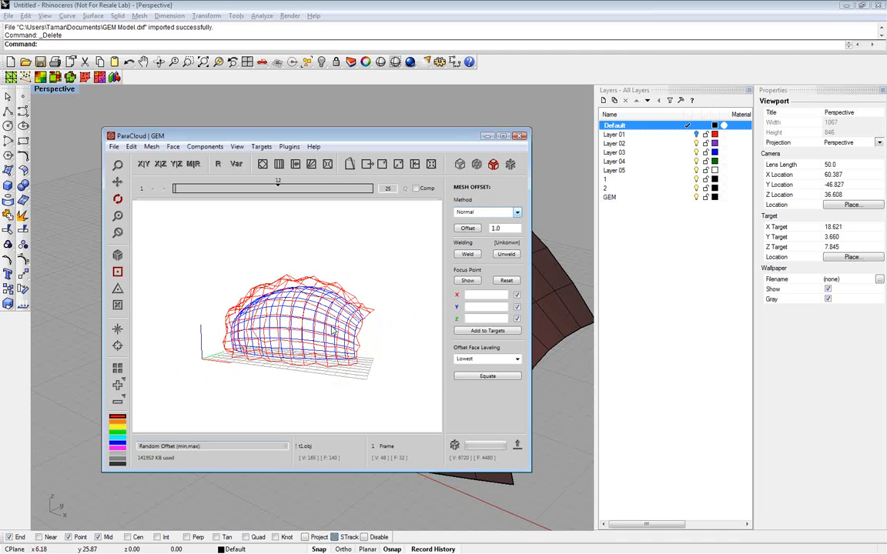
Level the faces of the randomly offset mesh using the Min leveling method
drag(334, 331, 295, 340)
right_click(288, 331)
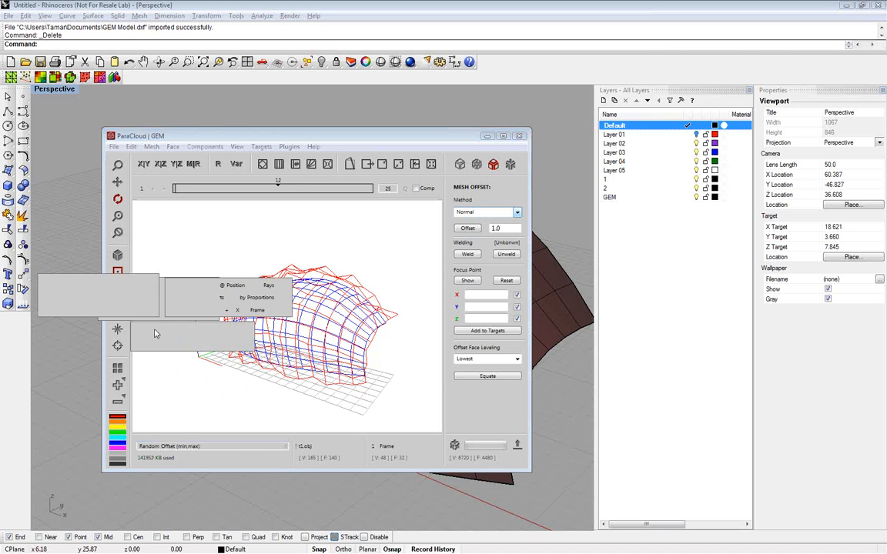
click(142, 312)
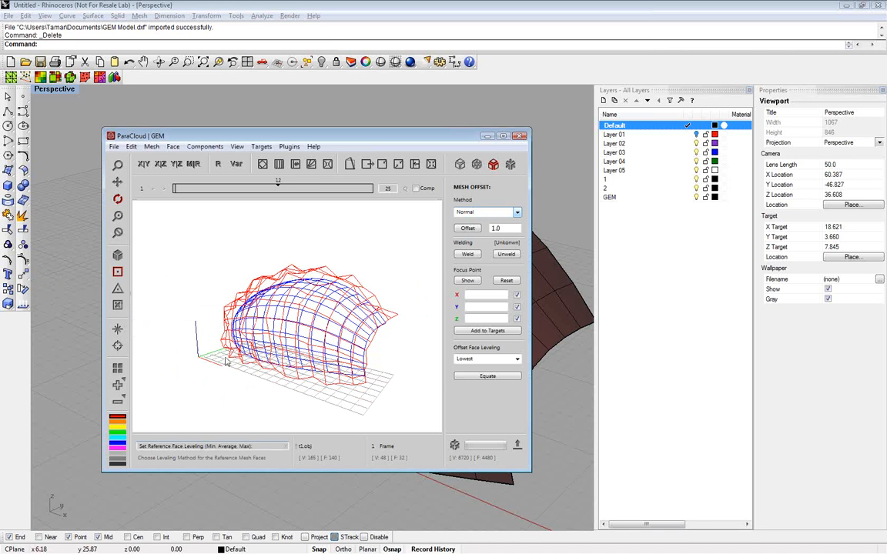
text(min)
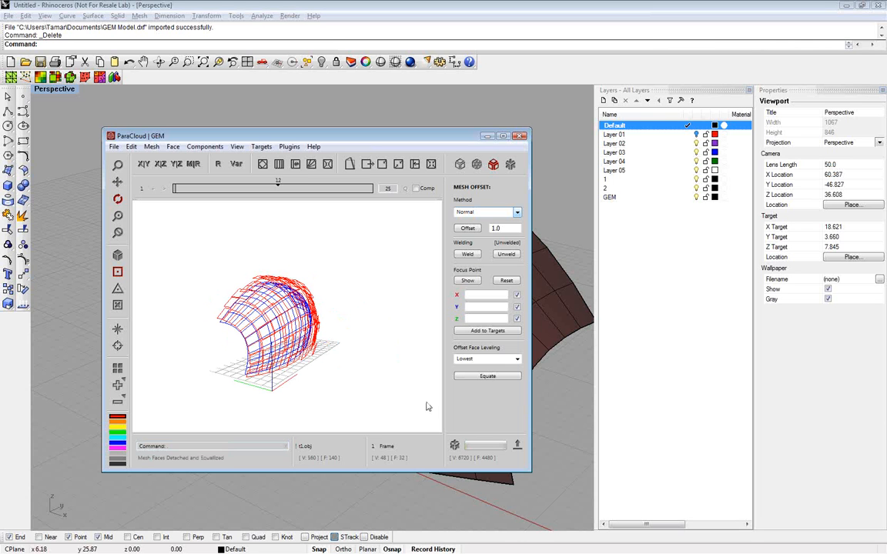
Preview the leveled mesh populated with the Frame component and inspect the uneven frames up close and from several sides
click(454, 445)
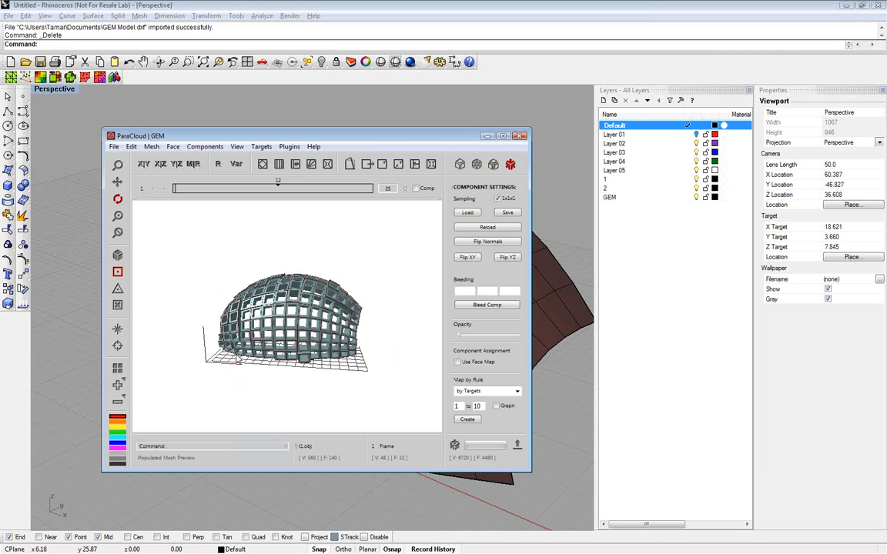
scroll(277, 370, up, 5)
scroll(277, 369, up, 3)
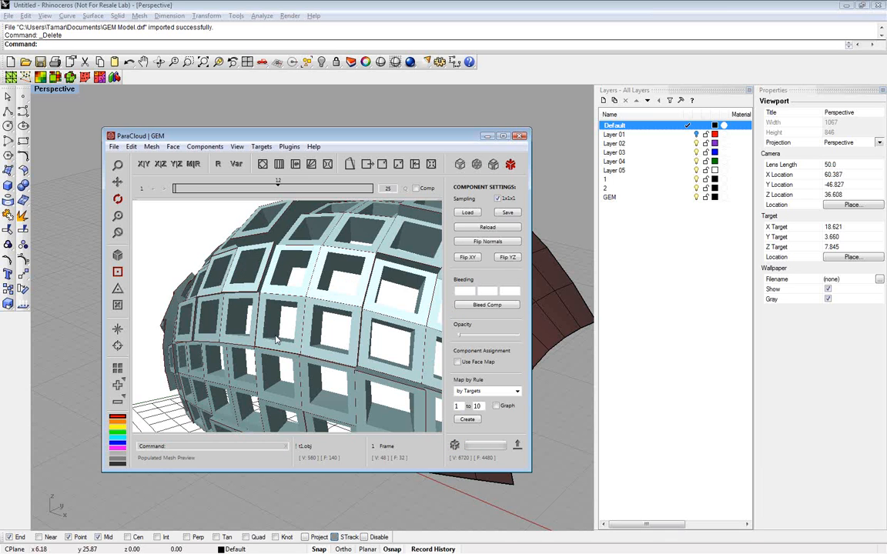
scroll(277, 365, down, 5)
drag(278, 366, 370, 320)
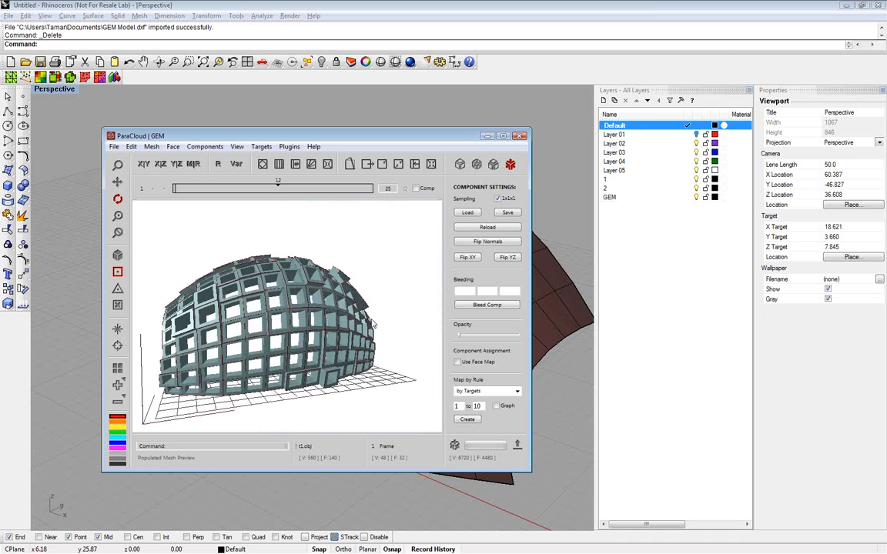
Undo the face leveling, weld the main mesh and offset it by 1.0 with the Normal method
key(ctrl+z)
scroll(337, 328, up, 3)
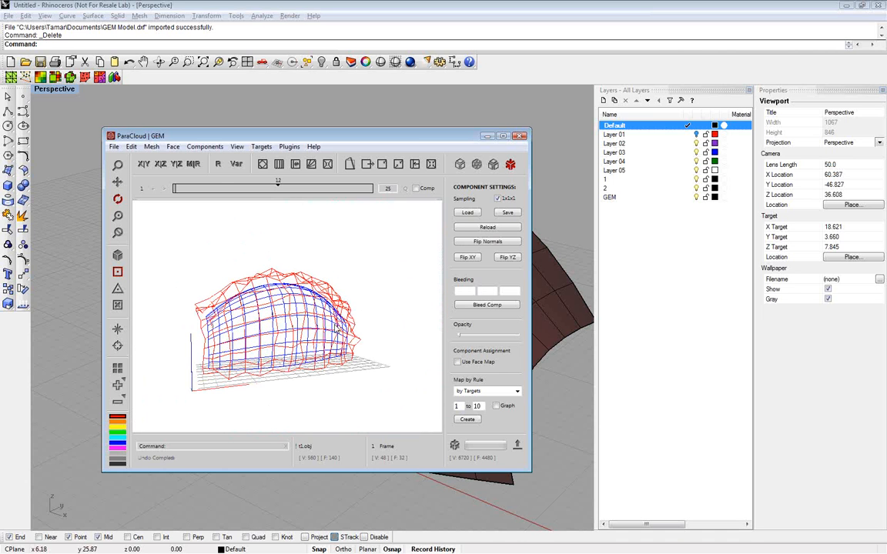
click(496, 169)
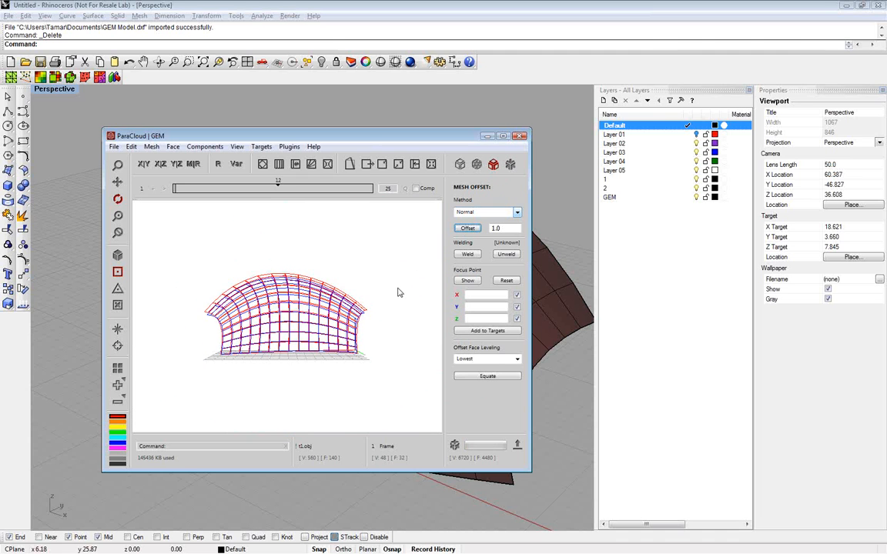
drag(398, 292, 347, 287)
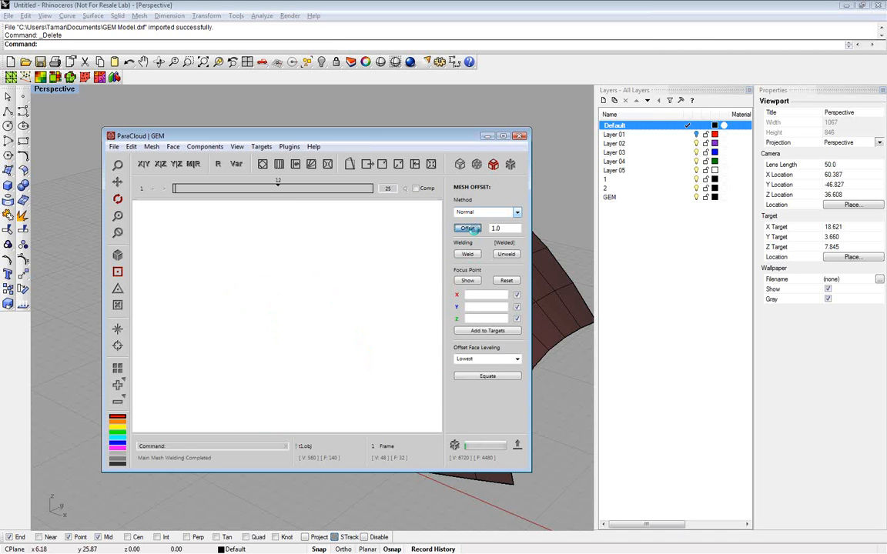
drag(366, 313, 221, 331)
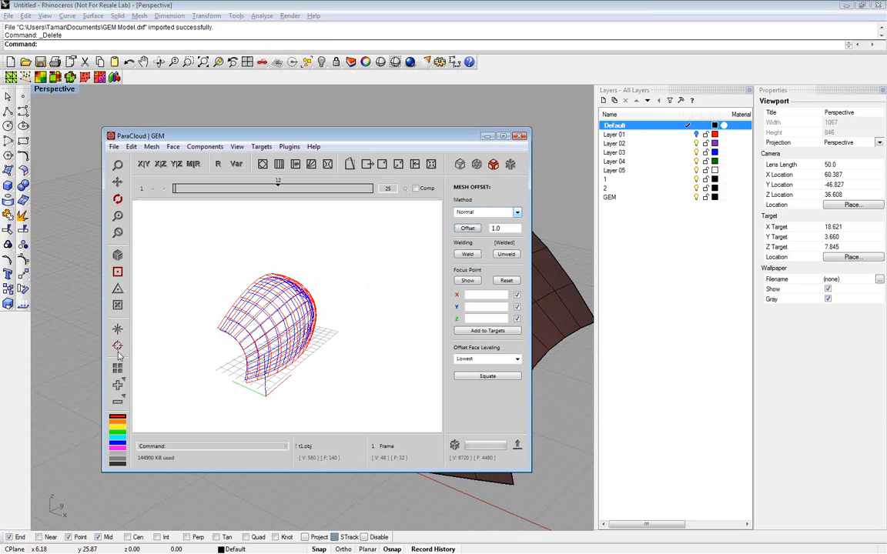
Color the mesh faces with the Checkerboard pattern and check the alternating faces around the mesh
click(118, 384)
click(311, 387)
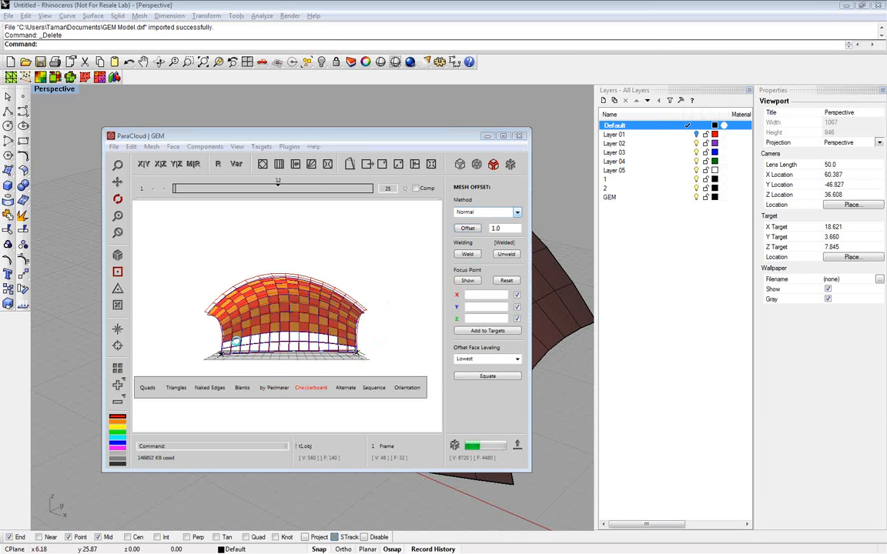
drag(375, 342, 311, 323)
scroll(303, 351, up, 2)
scroll(308, 339, up, 2)
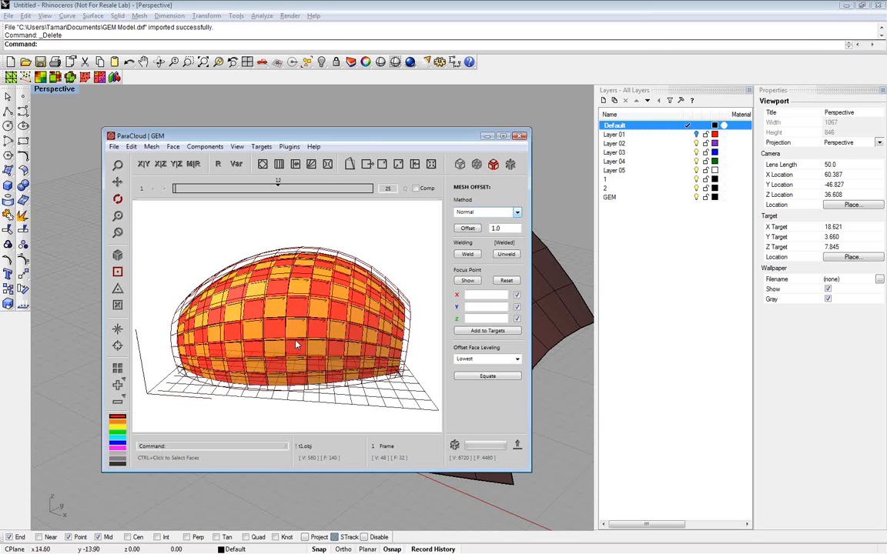
Switch to Rhino and draw a closed six-point polyline strip with long sides of about 12.7 units on the ground plane beside the mesh
click(566, 415)
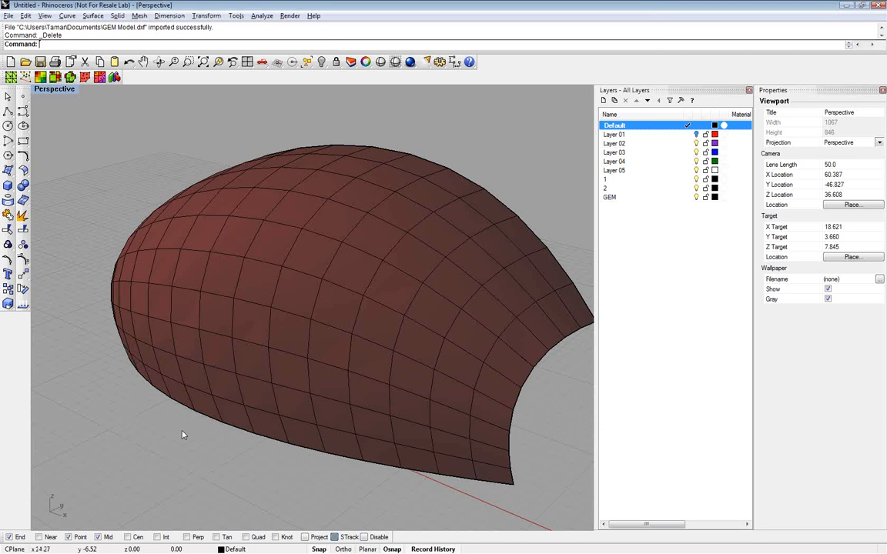
scroll(182, 435, down, 2)
scroll(182, 435, down, 8)
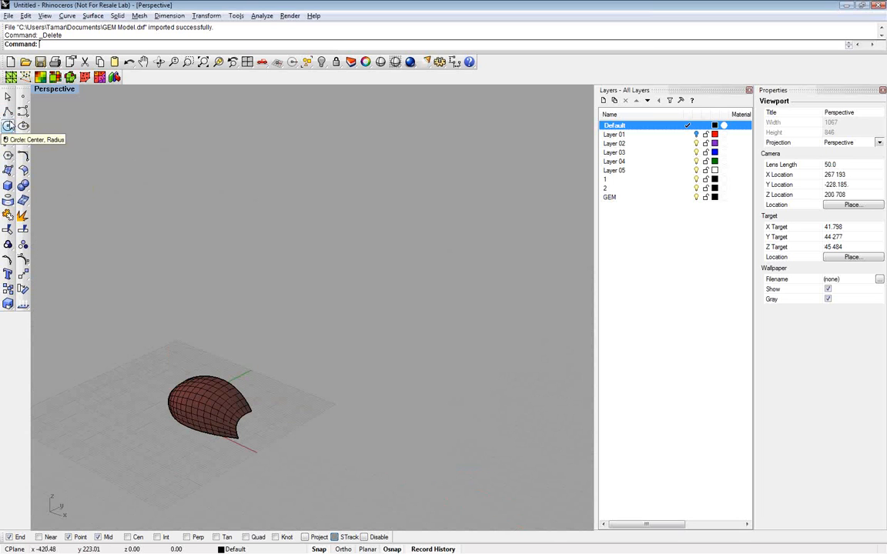
click(8, 111)
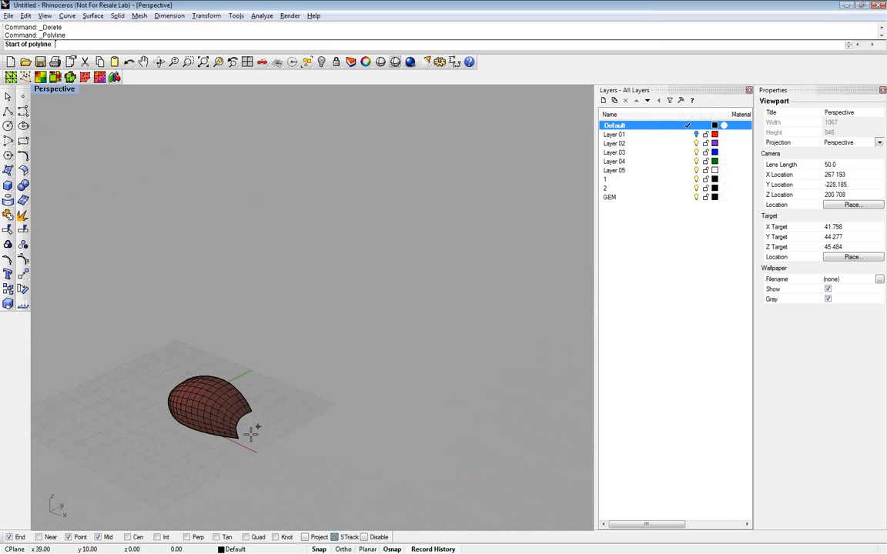
scroll(252, 433, up, 3)
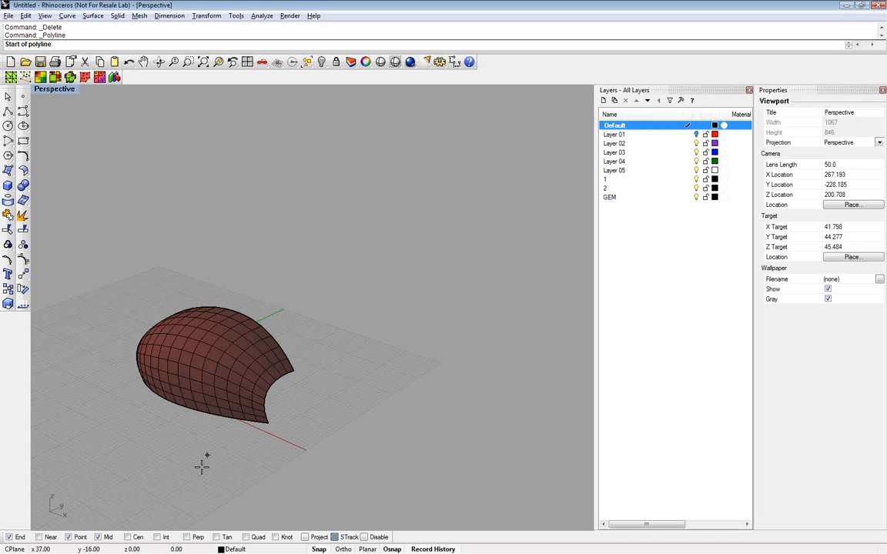
scroll(202, 467, up, 3)
click(194, 480)
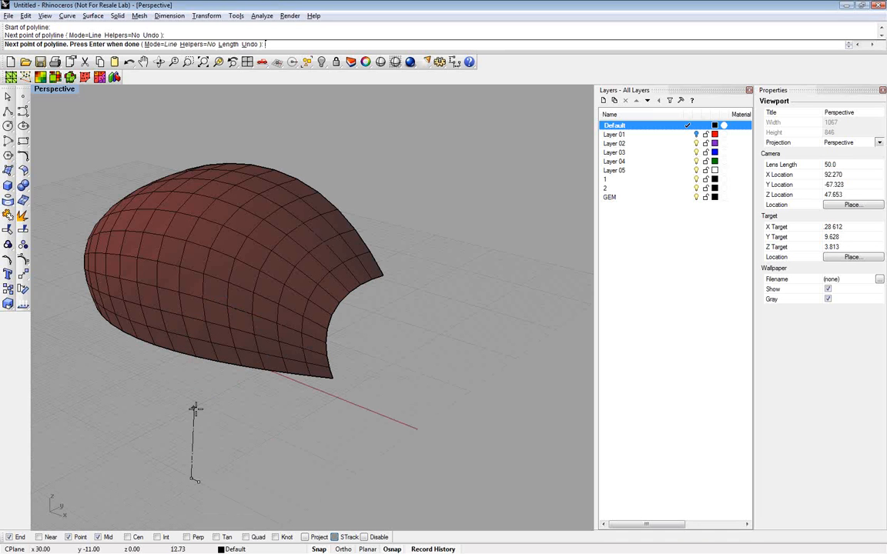
click(194, 409)
click(201, 404)
click(208, 407)
click(207, 477)
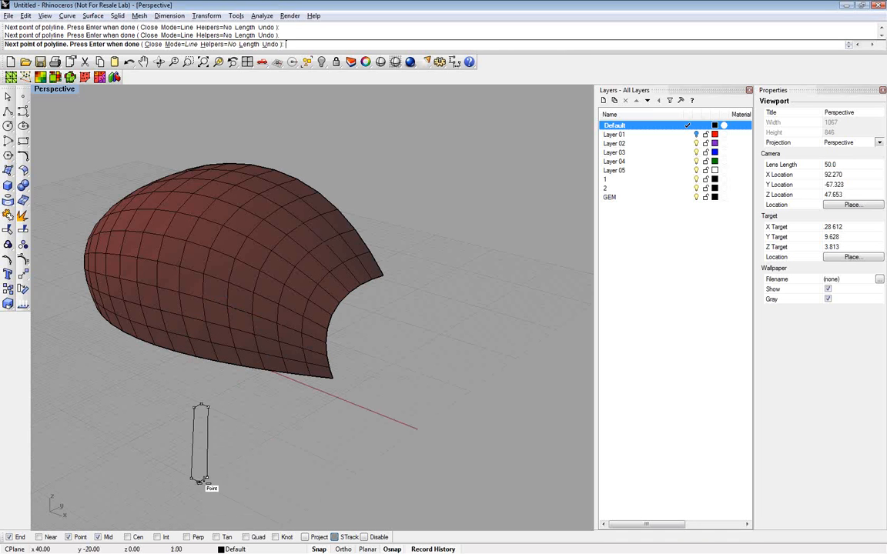
click(203, 482)
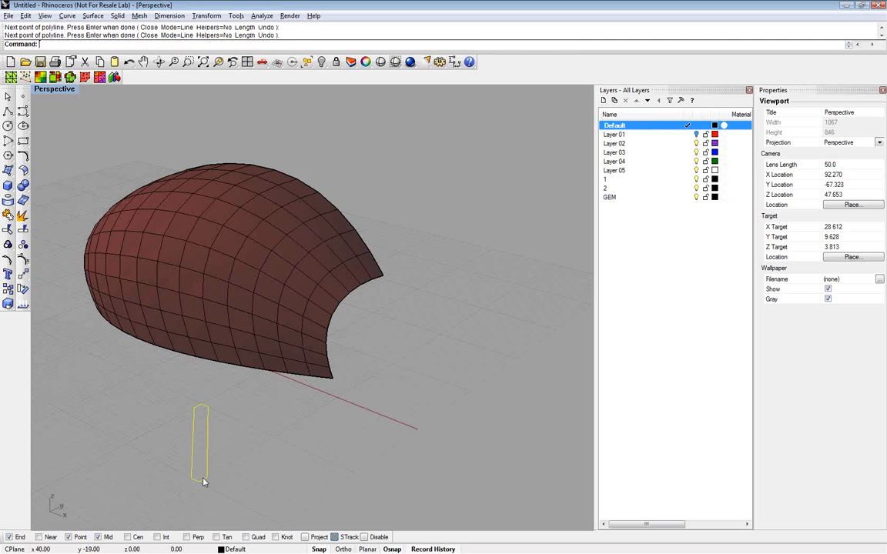
Extrude the closed polyline by 1 unit into a capped solid strut using ExtrudeCrv
text(Ext)
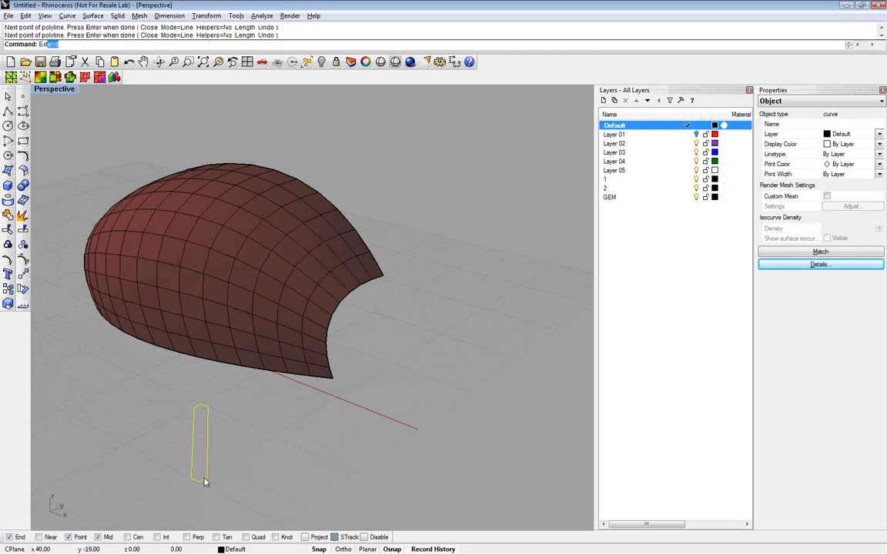
text(rudeCrv)
key(Return)
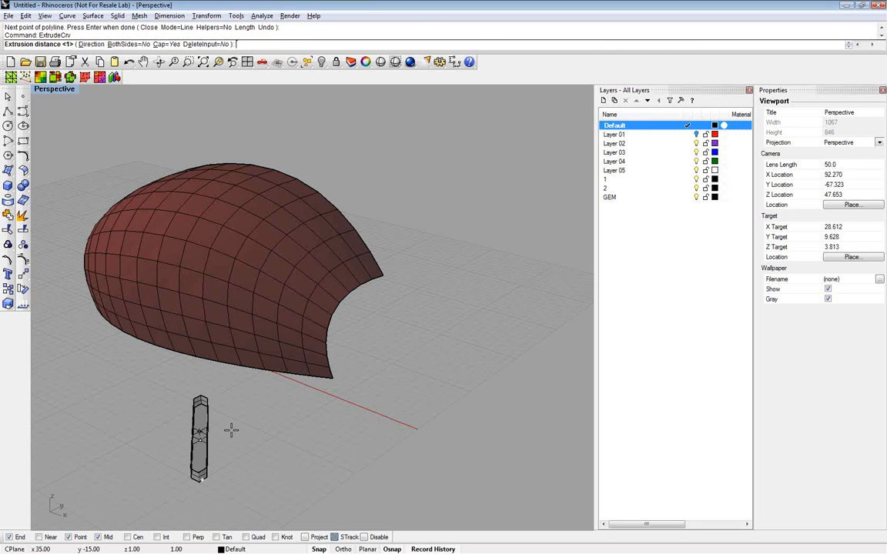
click(231, 431)
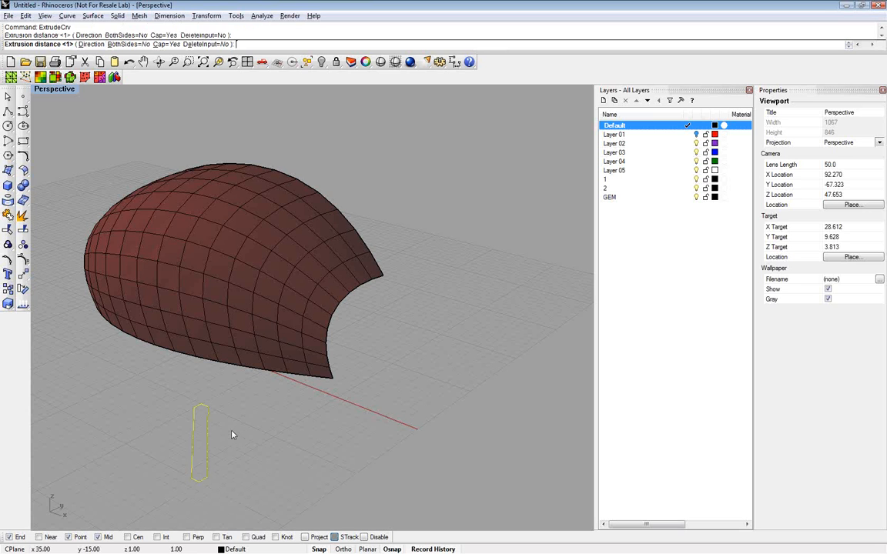
key(Return)
Export the extruded strut as the Wavefront file leg1.obj
text(Exp)
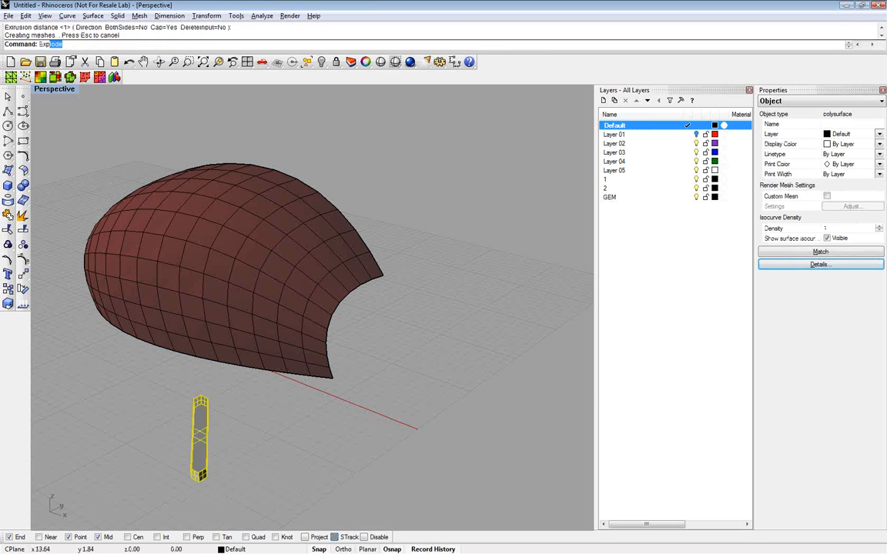
text(ort)
key(Return)
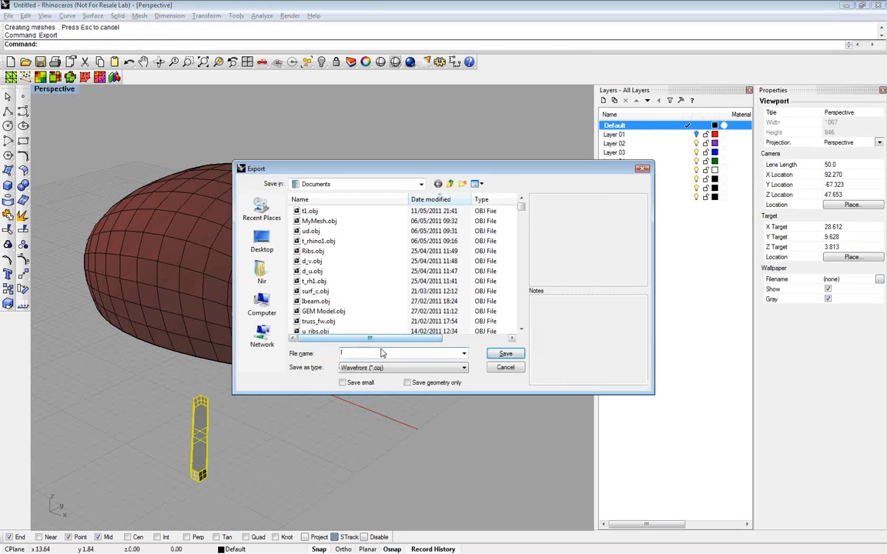
text(leg1)
key(Return)
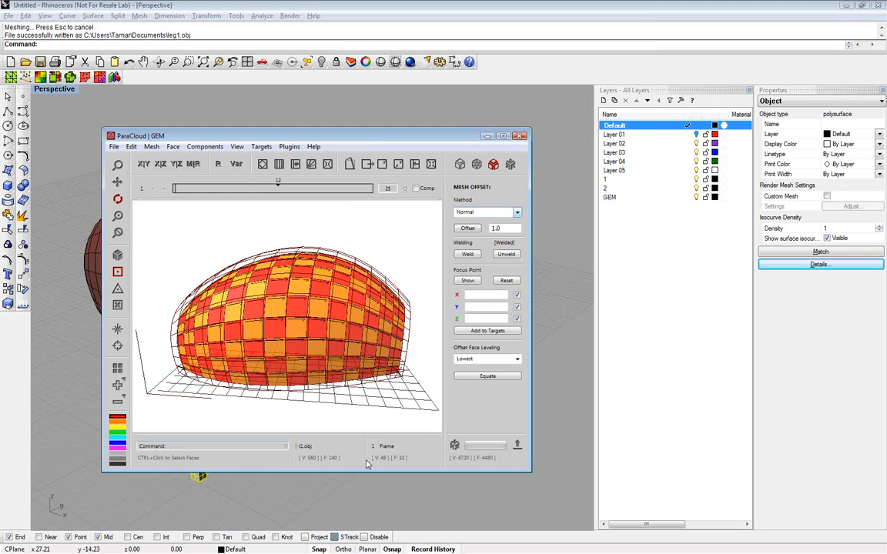
In ParaCloud GEM, load leg1.obj as the red component, flip it in YZ and view the diagonal strut at an angle
click(388, 447)
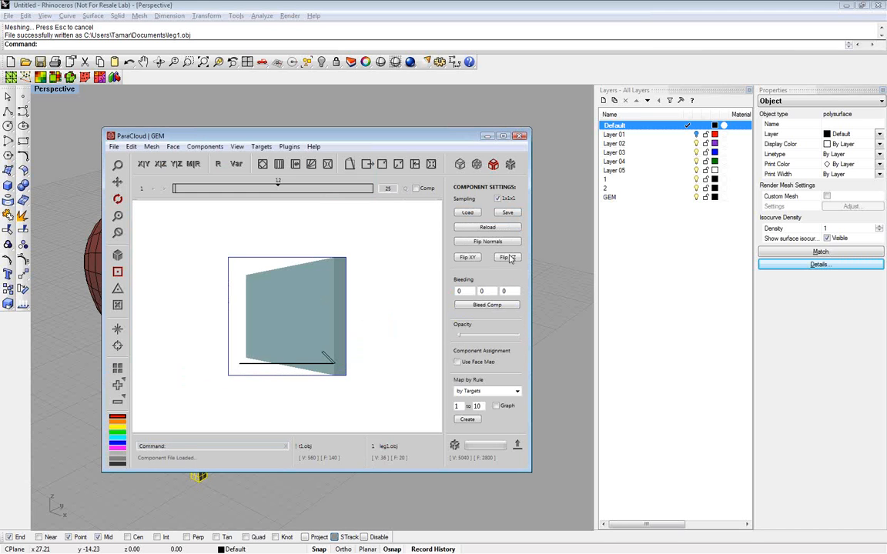
click(509, 257)
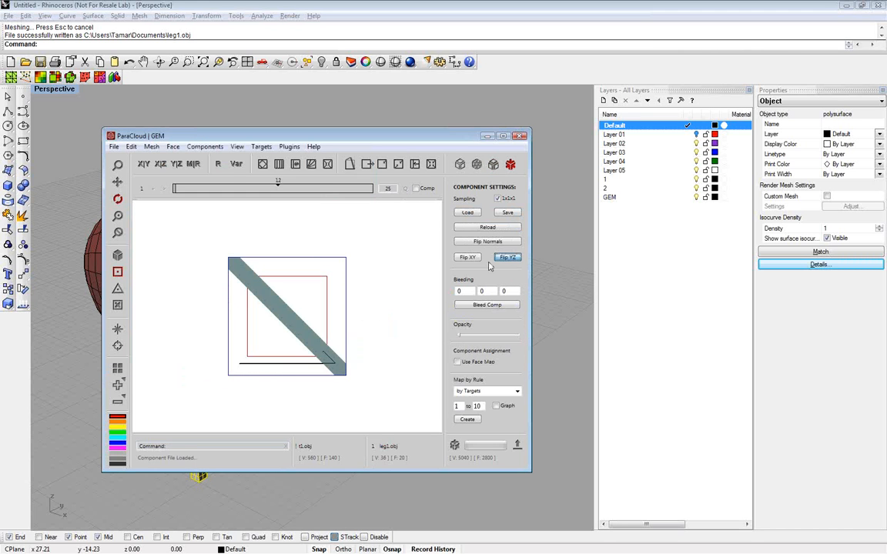
drag(385, 298, 330, 338)
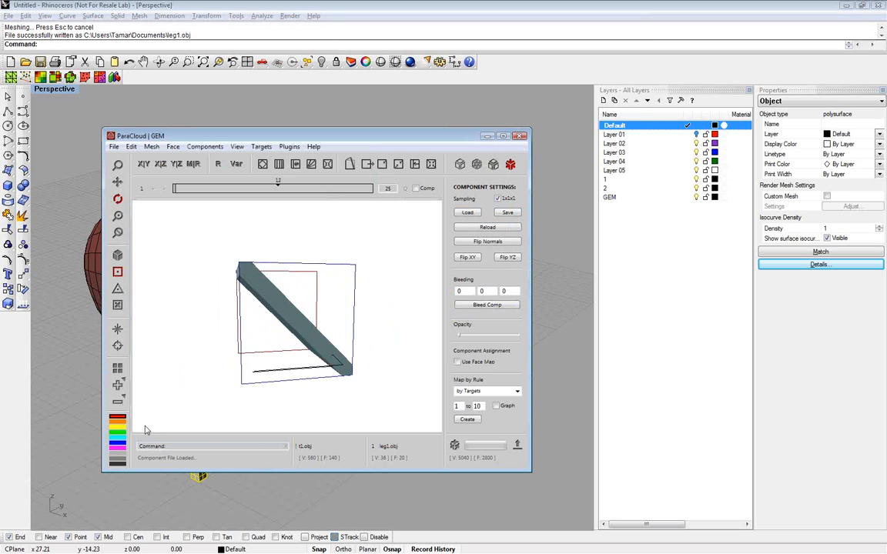
Load leg1.obj as the orange component, flip it in YZ and XY, and compare it with the red component
click(120, 424)
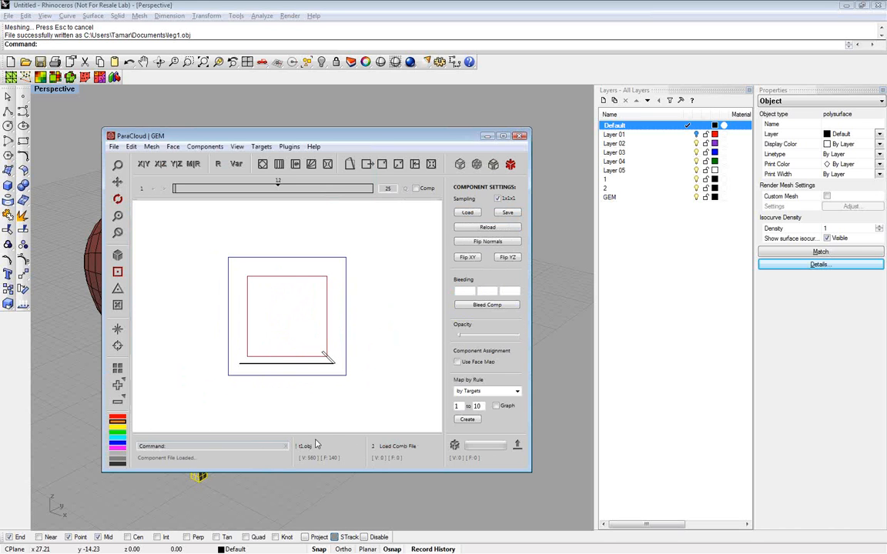
click(393, 448)
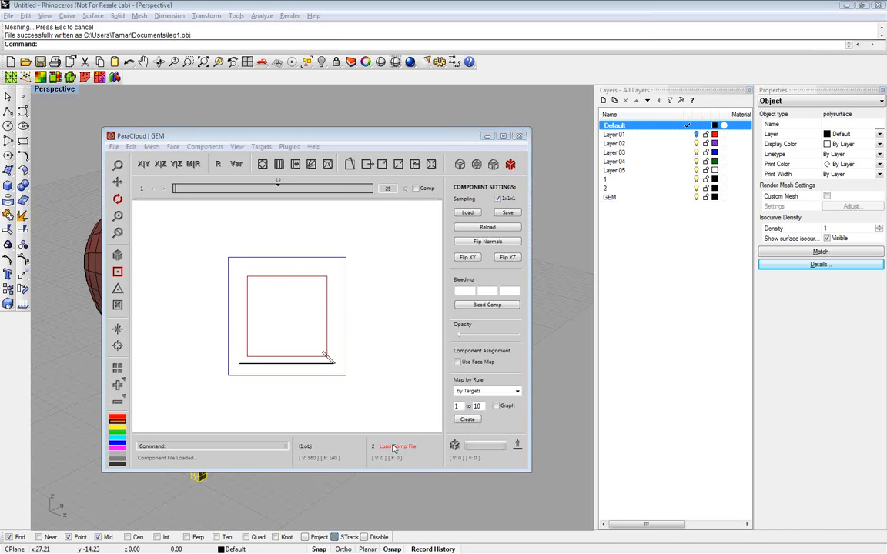
click(462, 259)
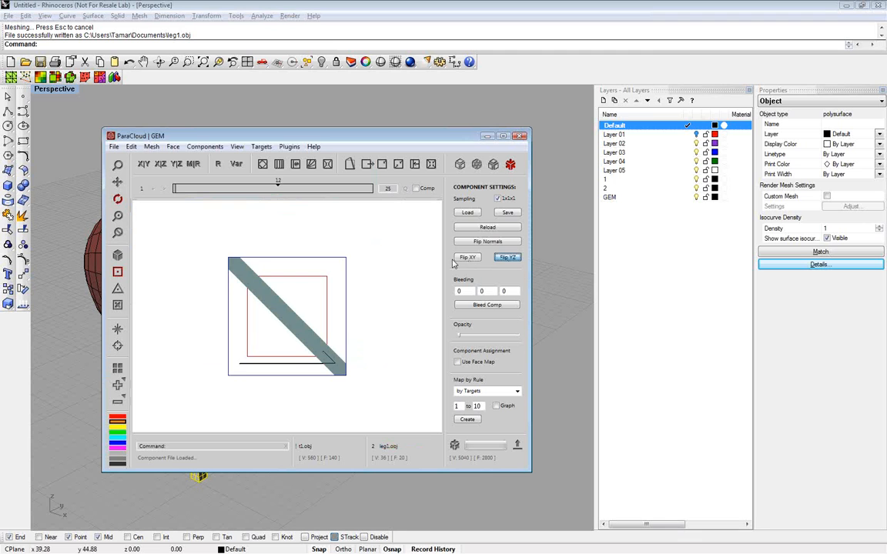
click(461, 259)
drag(273, 320, 307, 326)
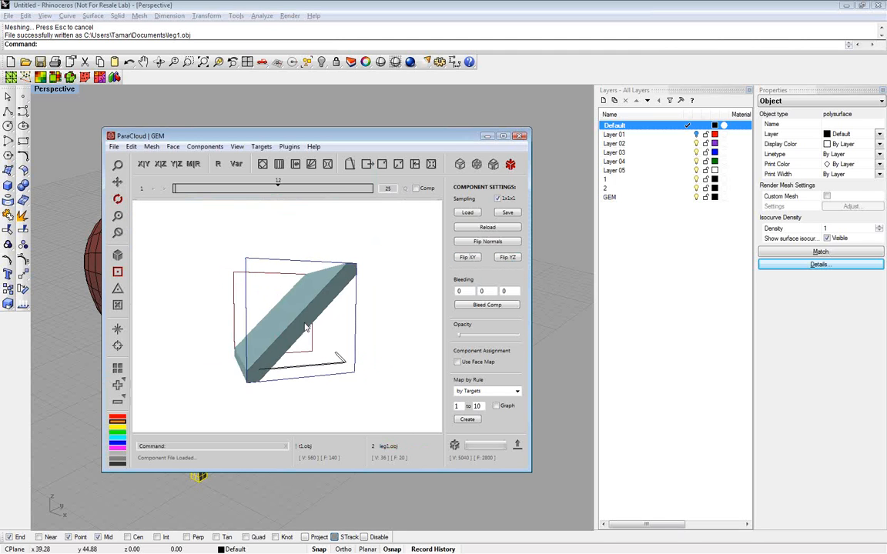
click(118, 415)
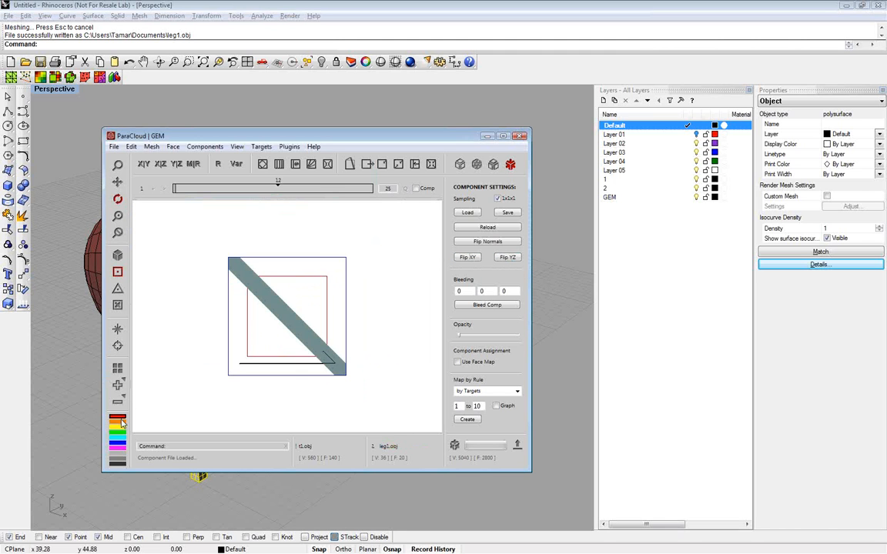
click(118, 421)
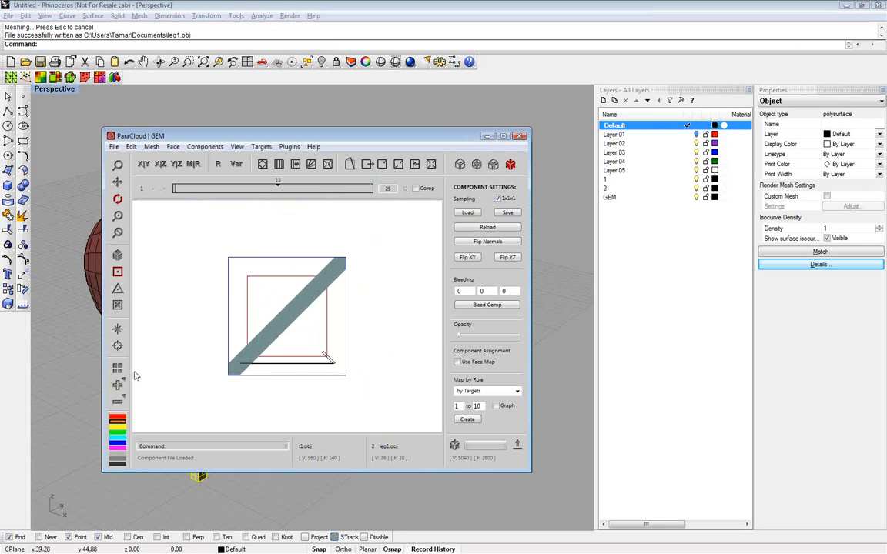
Assign components by the face map, preview the populated mesh and inspect the diagonal lattice from several sides and up close
click(457, 362)
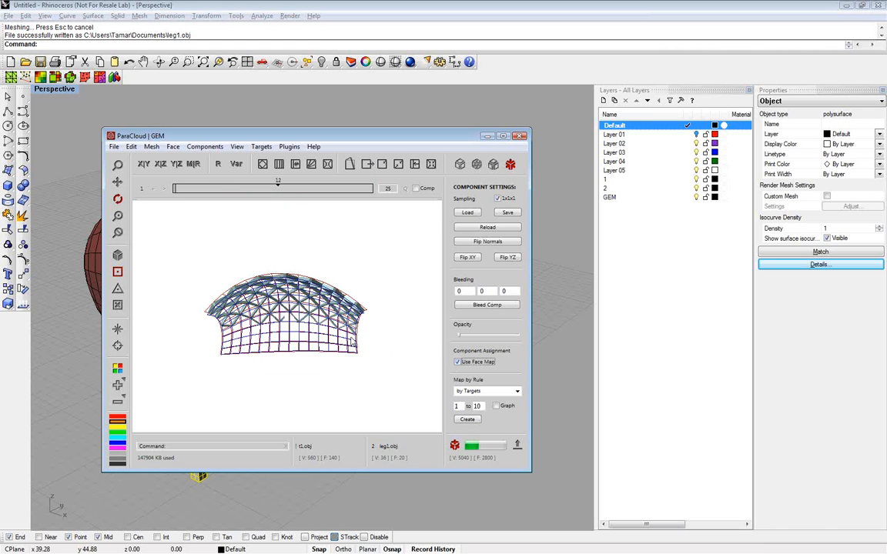
drag(382, 333, 321, 306)
scroll(289, 353, up, 3)
scroll(288, 343, down, 4)
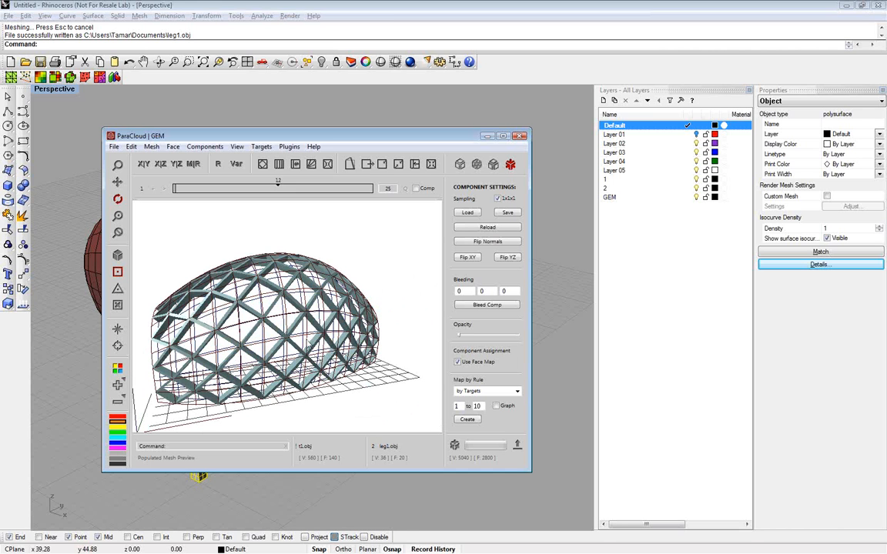
drag(278, 309, 246, 365)
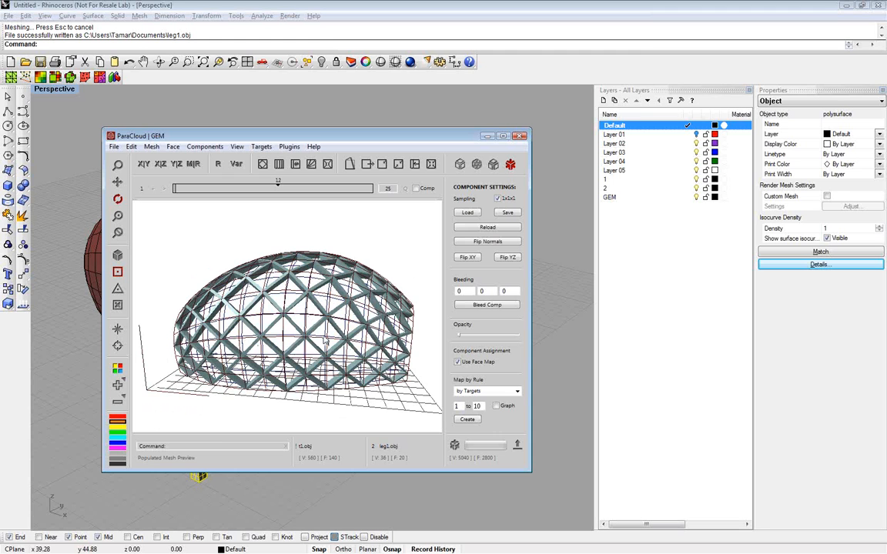
scroll(324, 340, up, 5)
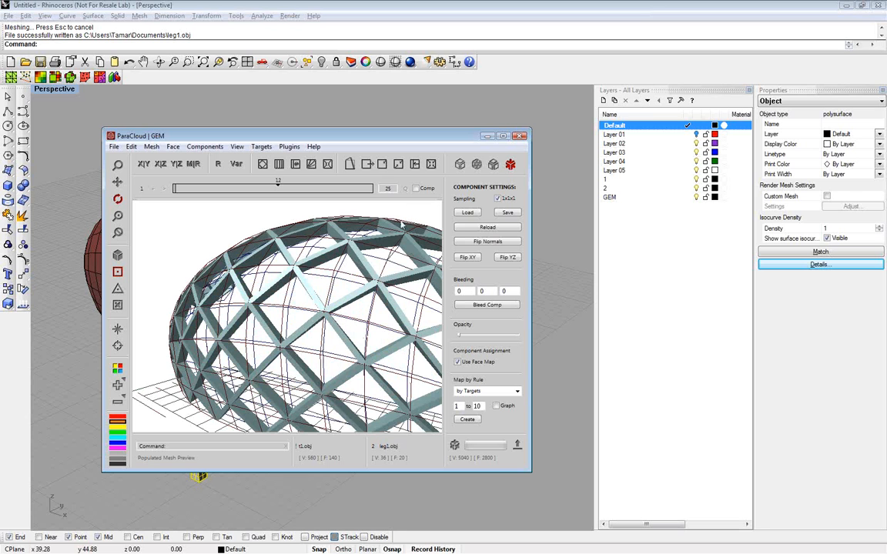
Subdivide the mesh faces diagonally into triangles with the / pattern
click(476, 166)
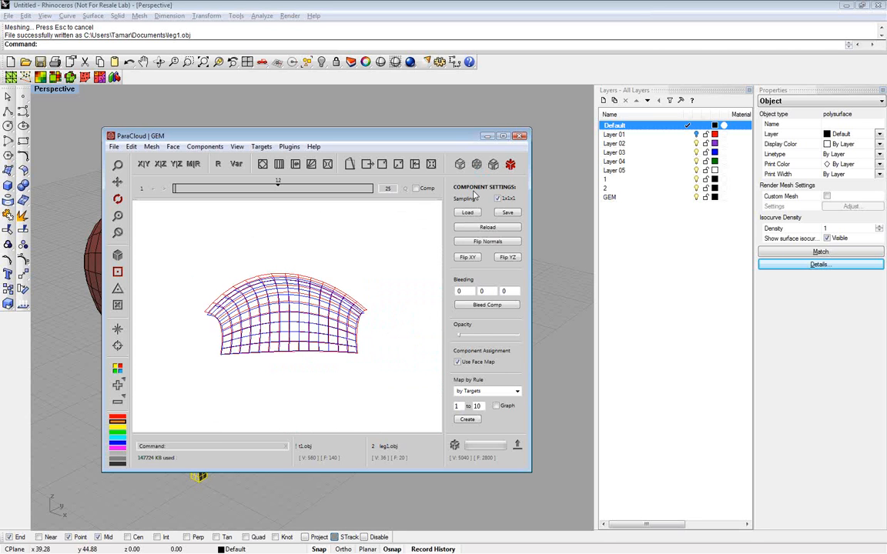
click(461, 211)
drag(368, 277, 215, 356)
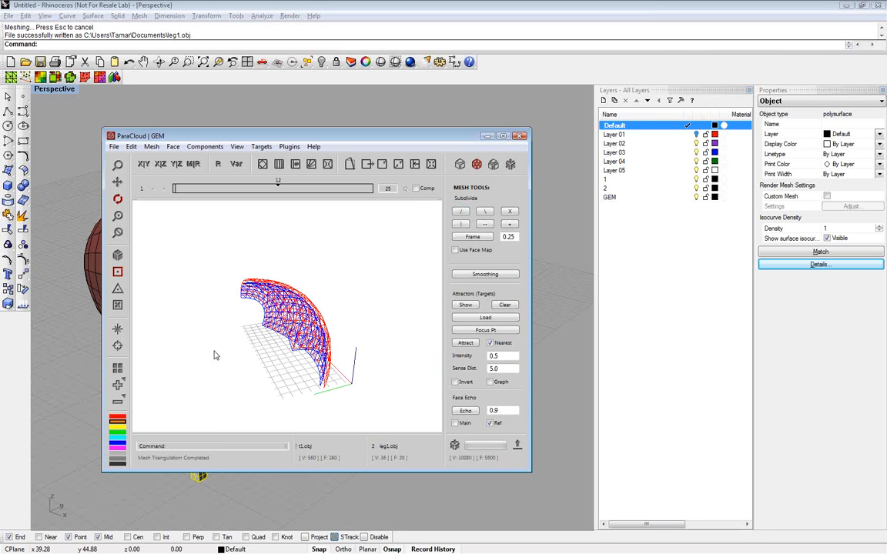
Color the triangulated faces with the Alternate pattern and check the two colors around the mesh
click(117, 385)
click(341, 384)
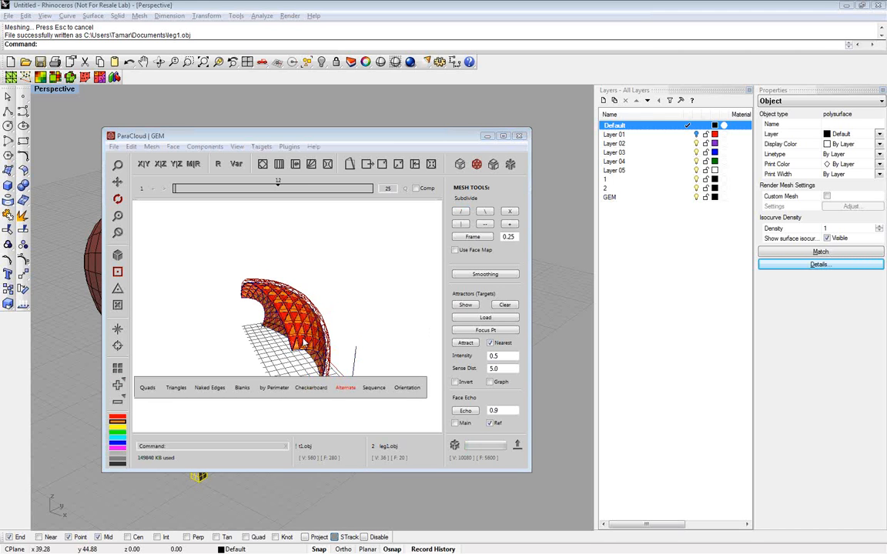
click(304, 342)
drag(304, 342, 229, 285)
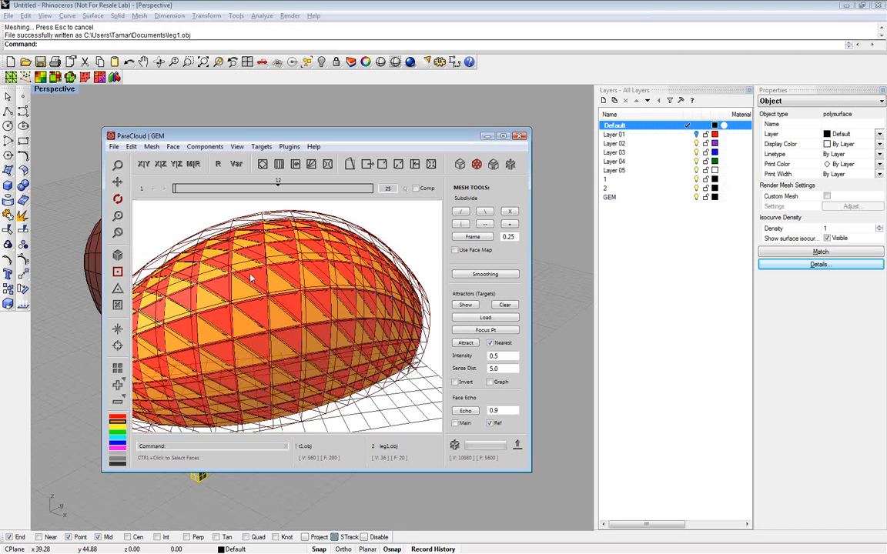
drag(250, 279, 248, 302)
Enable the face map for the mesh tools and change the direction of the mesh faces
click(118, 369)
right_click(268, 302)
mouse_move(308, 308)
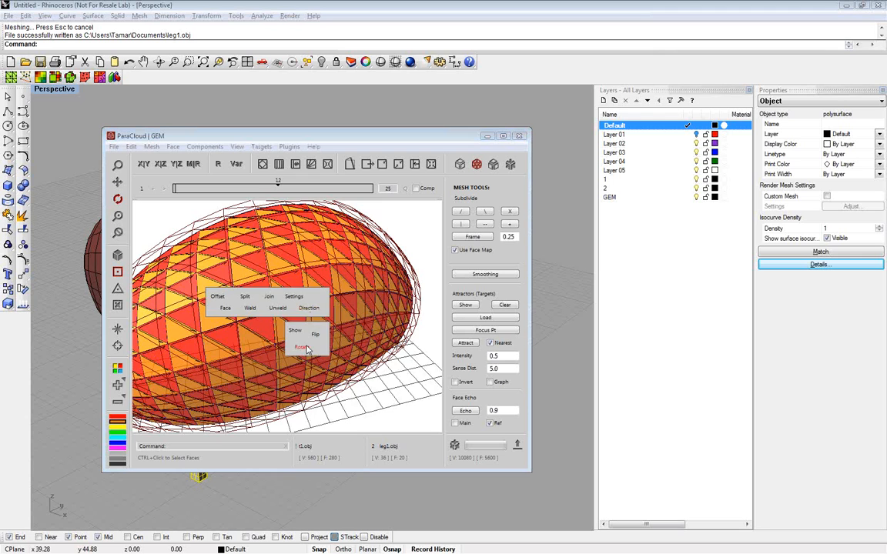
click(302, 347)
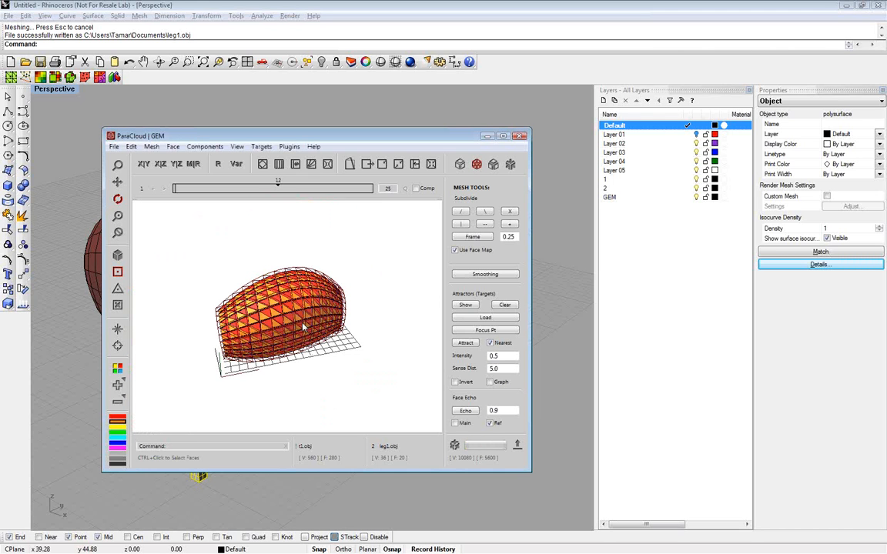
Join the triangulated mesh faces and color the joined faces with the Checkerboard pattern
scroll(302, 327, up, 3)
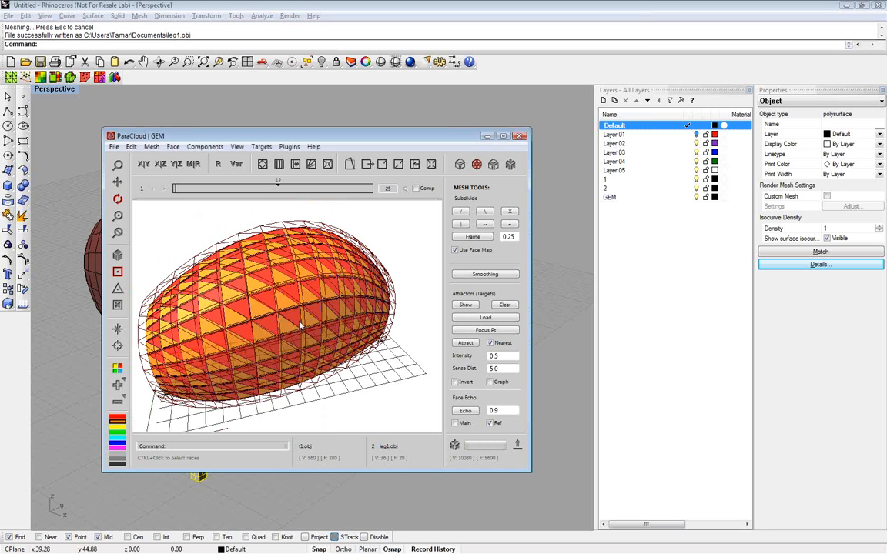
scroll(301, 326, up, 3)
right_click(288, 306)
click(289, 297)
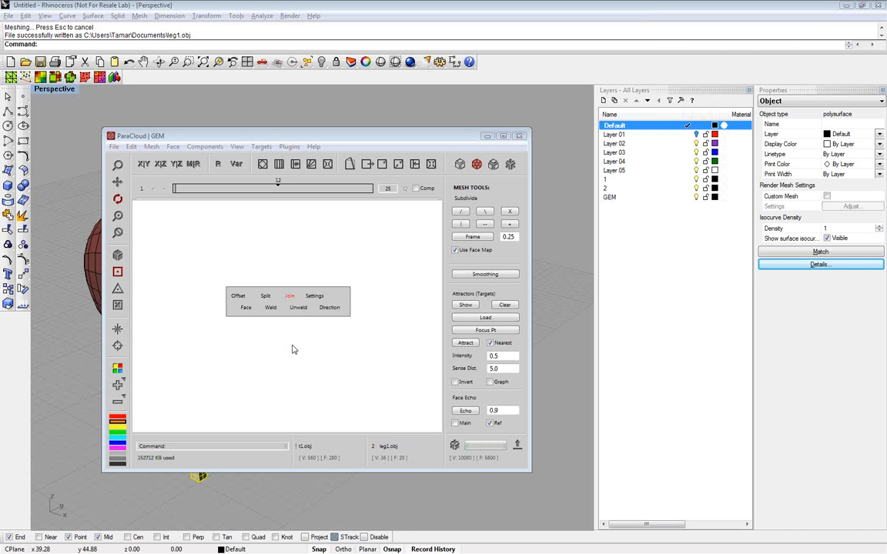
drag(291, 347, 317, 333)
click(119, 386)
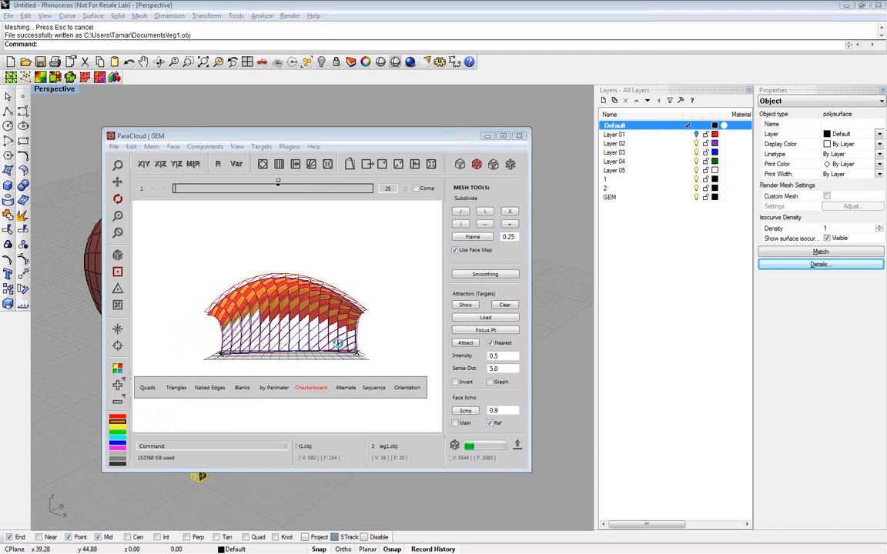
mouse_move(348, 343)
mouse_down()
mouse_move(313, 347)
mouse_move(311, 330)
mouse_up()
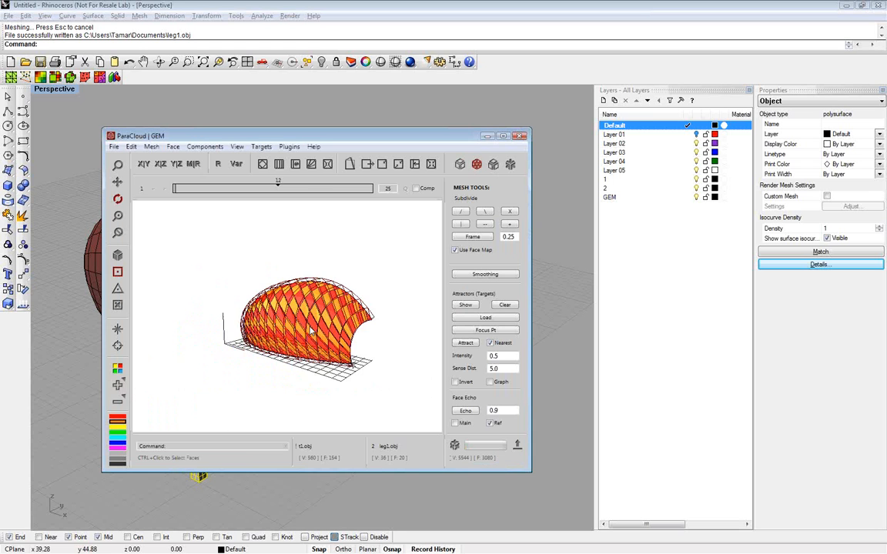
Inspect the checkerboard-colored mesh and populate it with the components assigned by face color
scroll(311, 330, up, 3)
scroll(327, 337, up, 5)
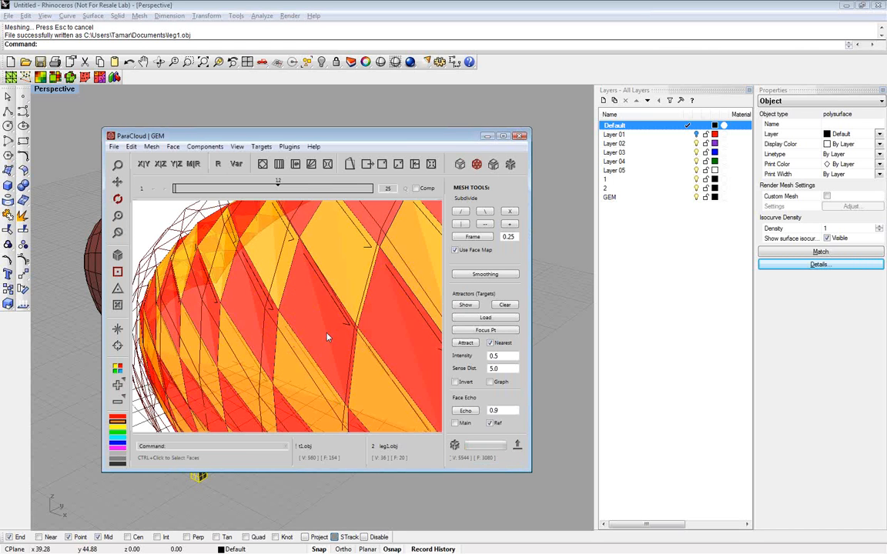
drag(326, 337, 380, 406)
scroll(348, 342, down, 8)
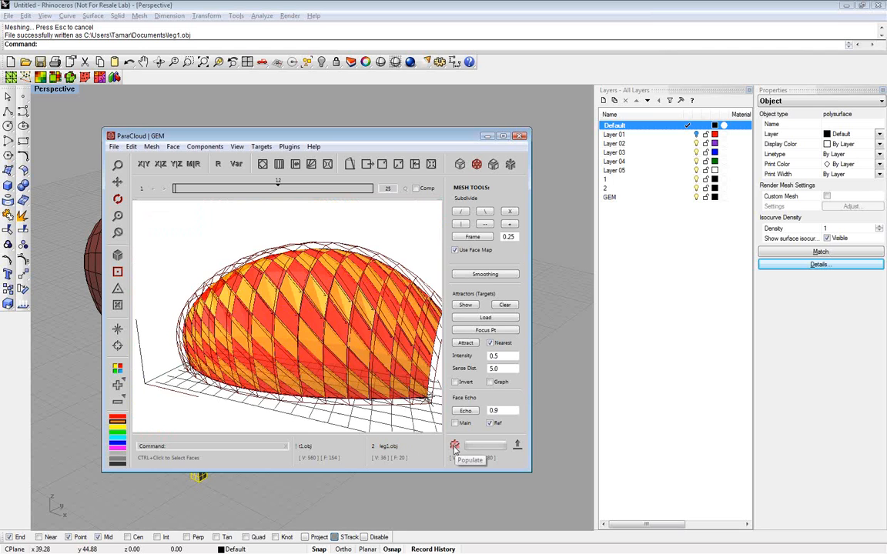
click(454, 446)
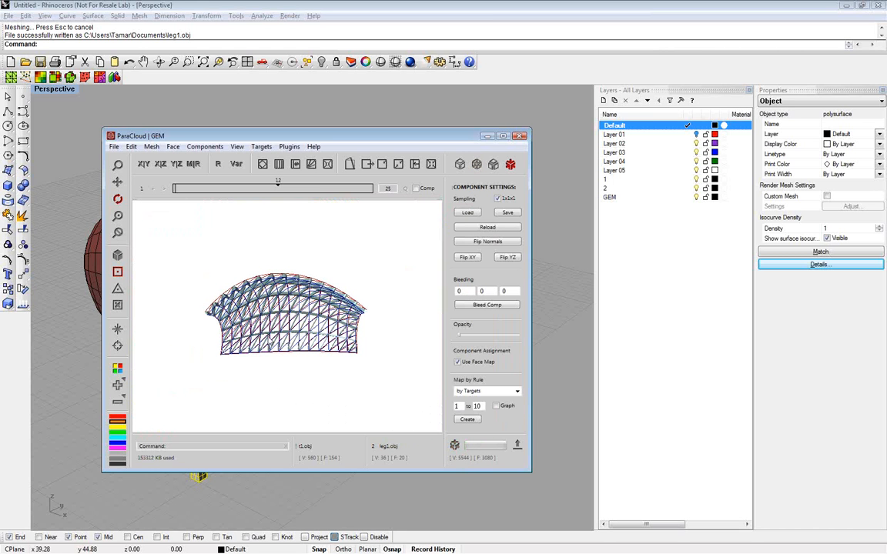
scroll(271, 342, up, 5)
drag(271, 341, 351, 404)
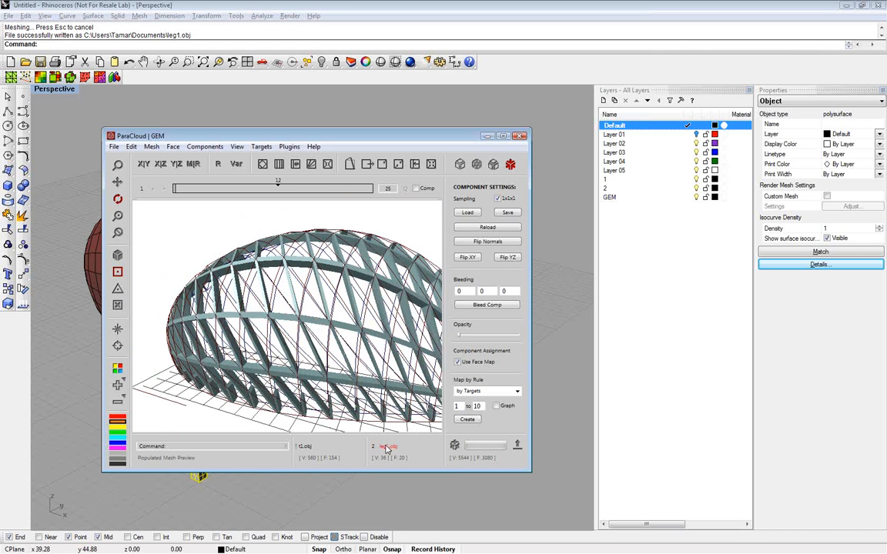
Assign the built-in Frame component to the yellow slot and repopulate the mesh with the component face map disabled
click(112, 428)
click(389, 447)
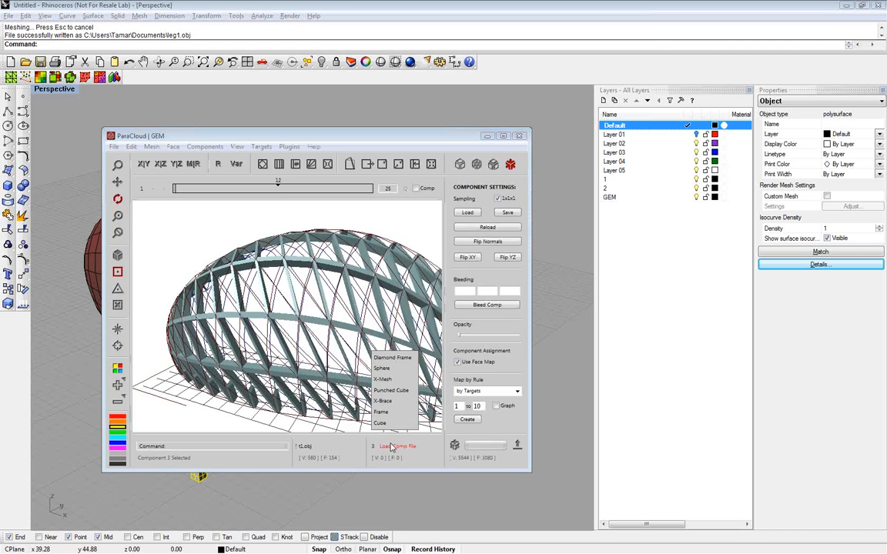
click(386, 411)
click(461, 363)
click(455, 444)
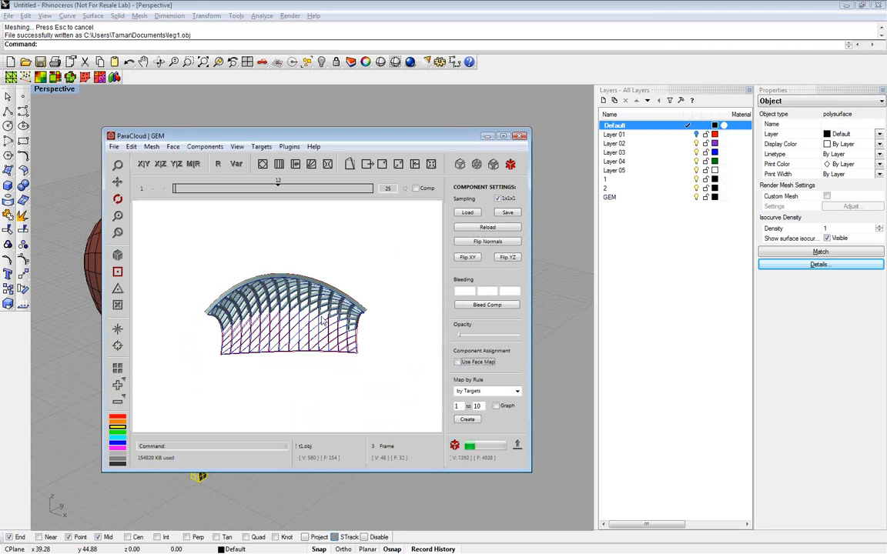
drag(354, 342, 531, 424)
scroll(358, 333, up, 5)
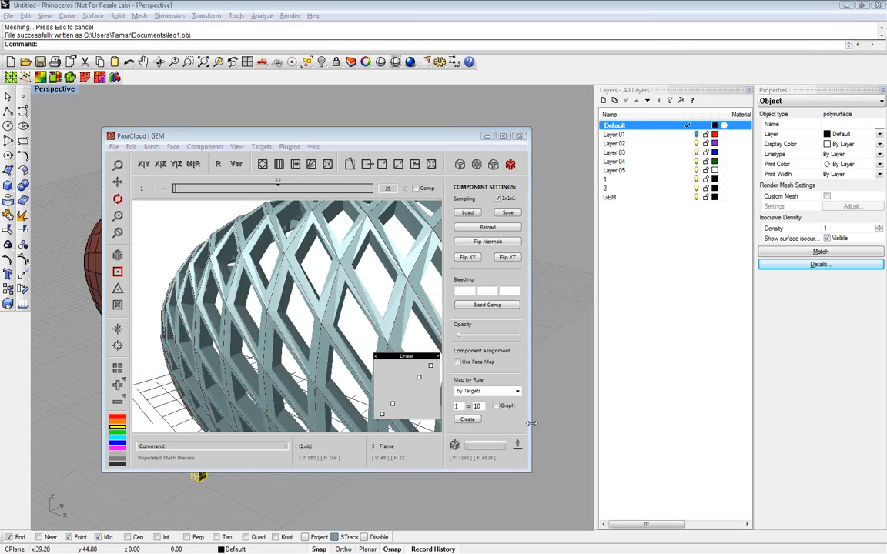
Export the populated model to the Documents folder as GEM Model.dxf, replacing the existing file
click(517, 446)
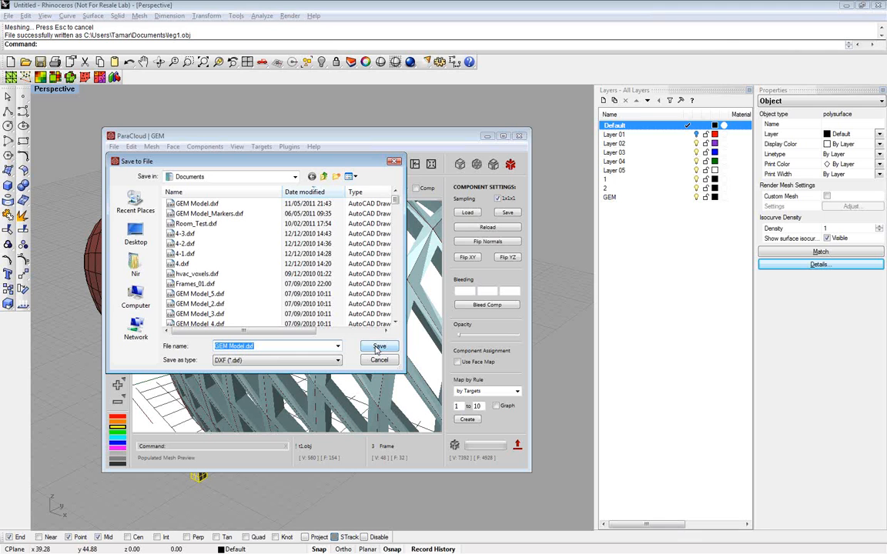
click(377, 350)
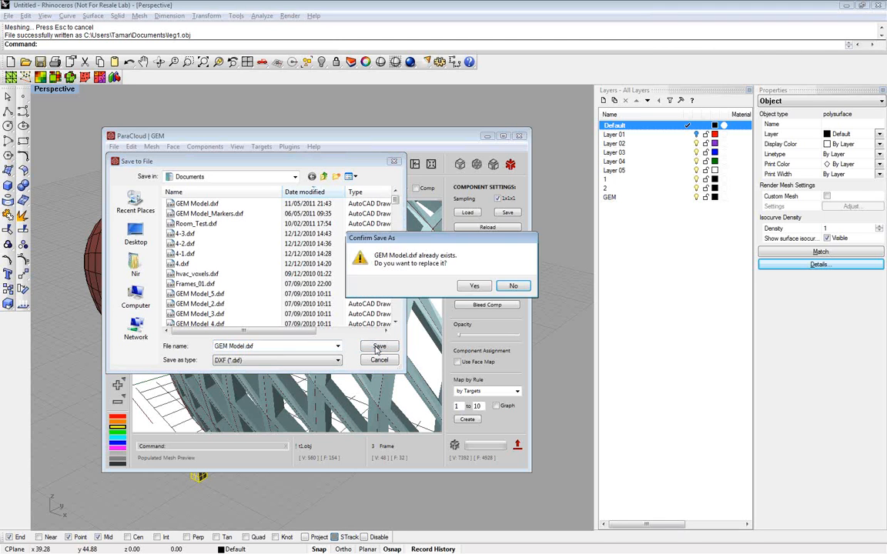
click(472, 286)
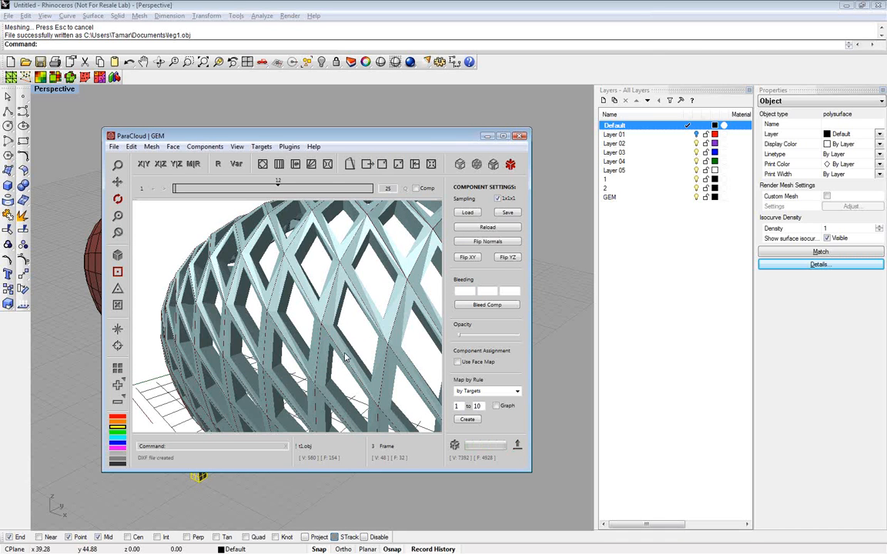
Switch to the browser and view ParaCloud's GEM download form and tutorials pages
key(alt+Tab)
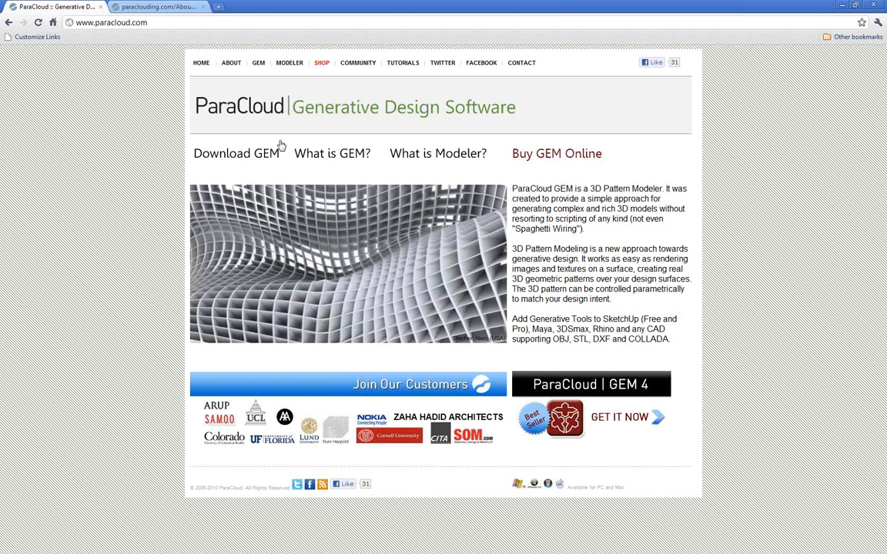
click(234, 154)
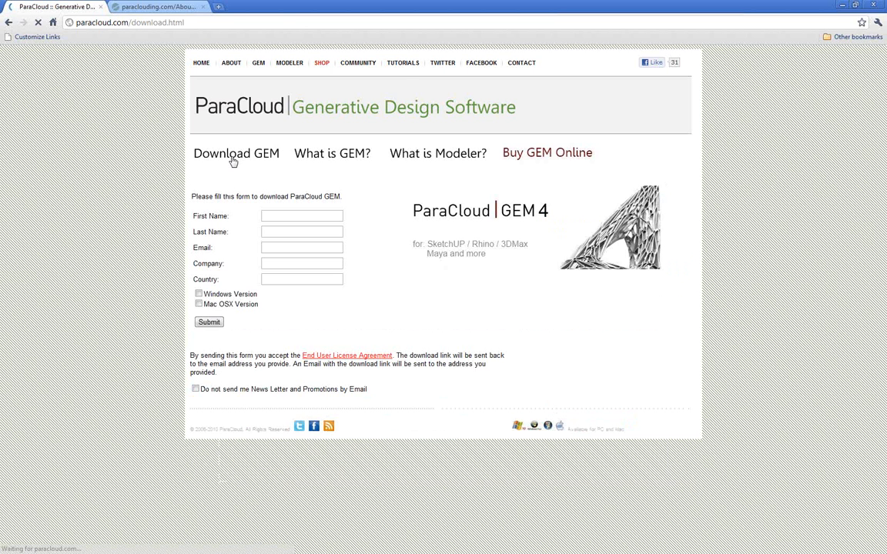
click(406, 64)
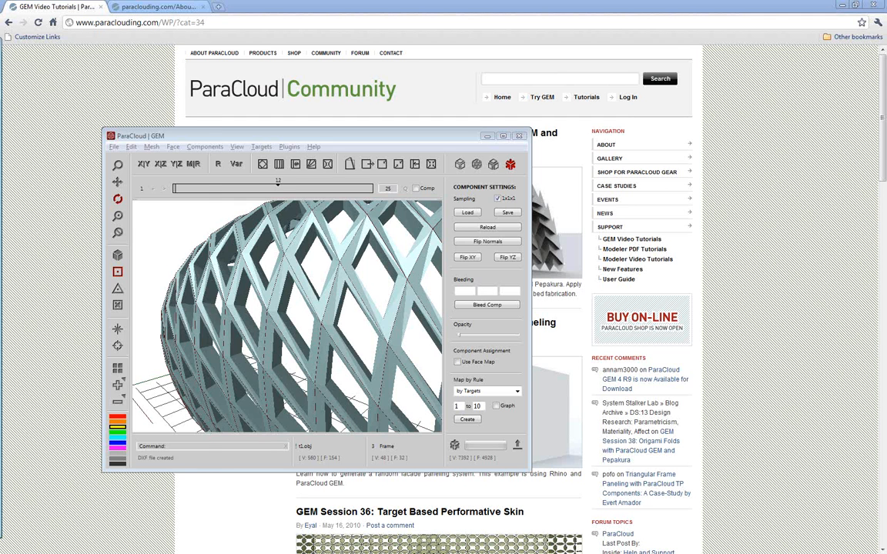
Bring the SketchUp window fully into view over the browser
drag(1, 47, 209, 54)
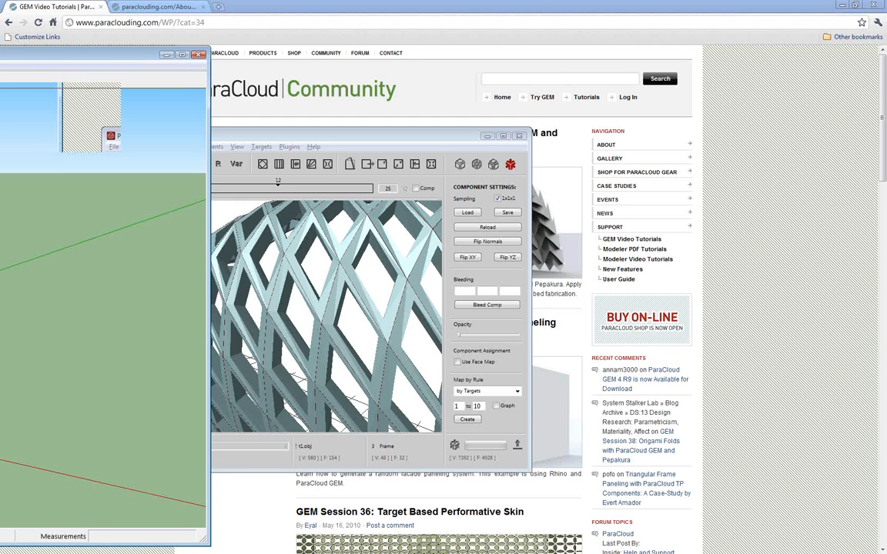
drag(1, 57, 403, 49)
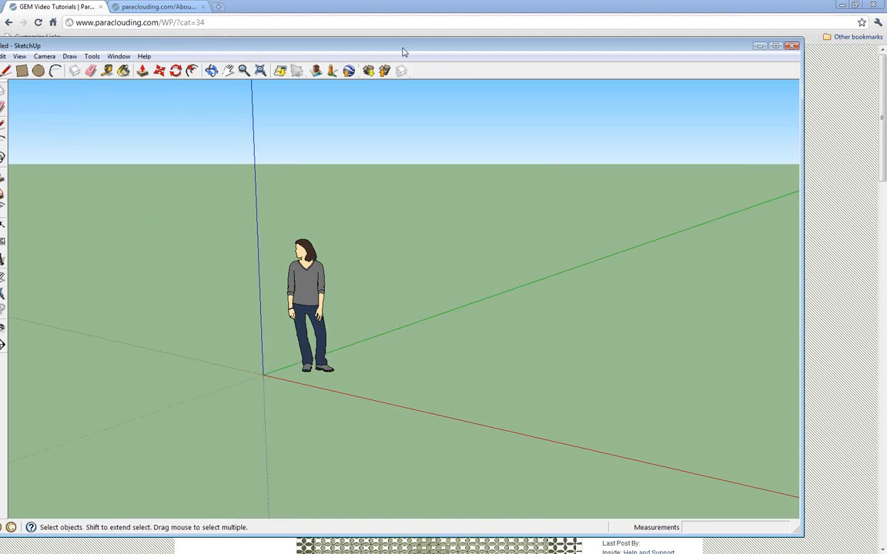
drag(402, 51, 450, 54)
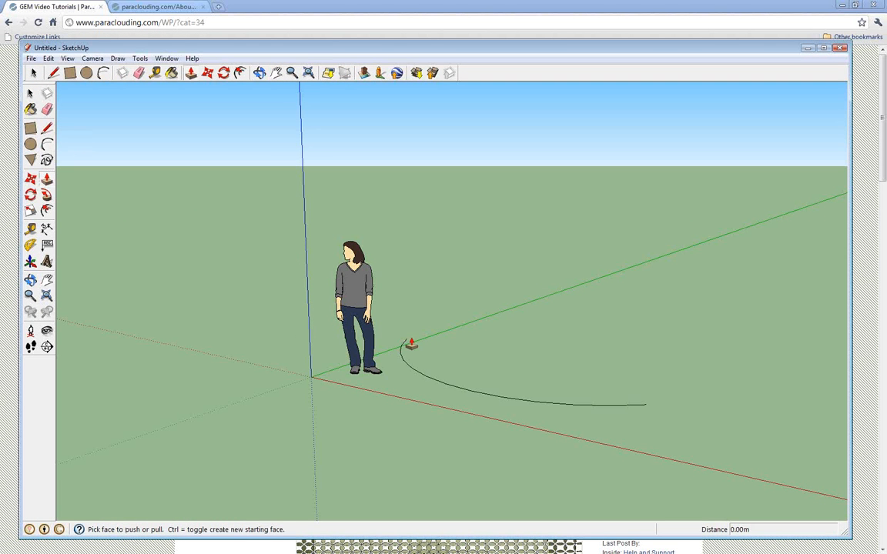
Close the arc beside the figure with a straight line and pull the face up into a tall curved volume
key(l)
click(401, 340)
click(645, 403)
key(p)
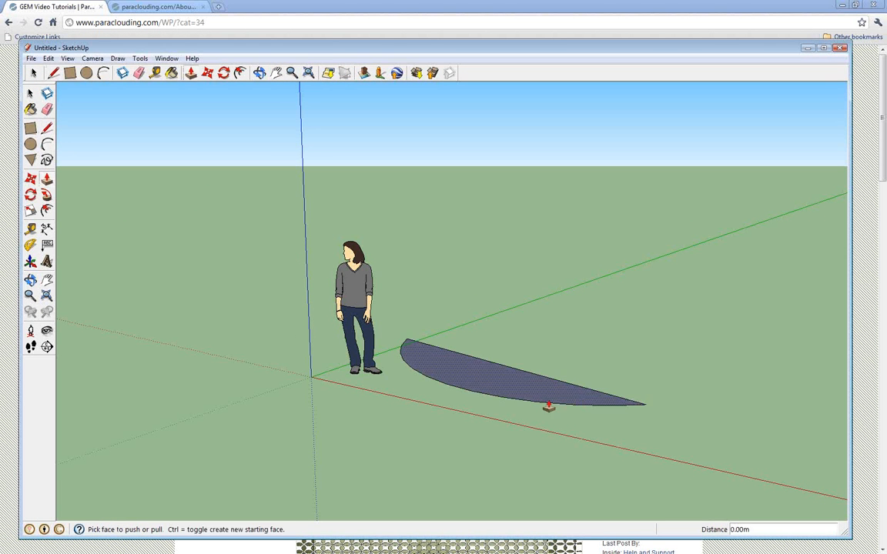
drag(548, 406, 526, 165)
key(space)
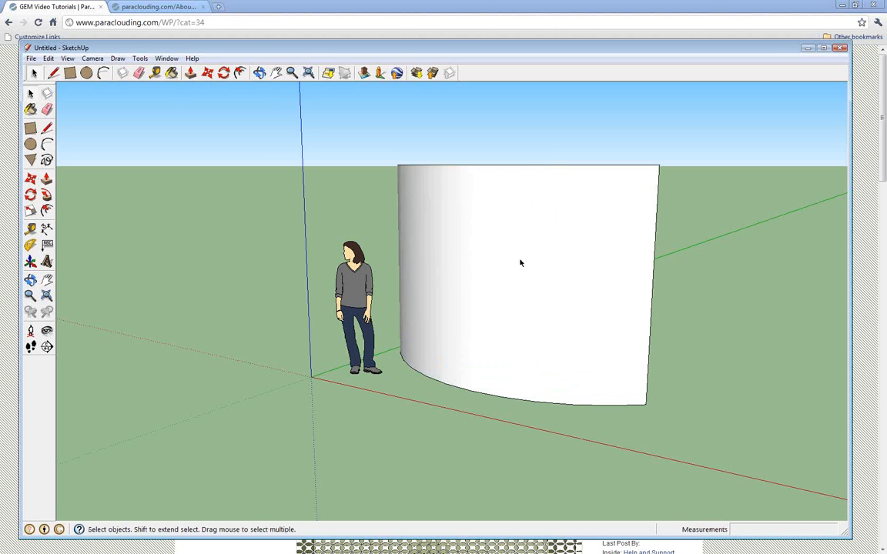
Export only the selected curved face as the COLLADA file Untitled.dae, with all faces triangulated, replacing the existing file
click(521, 263)
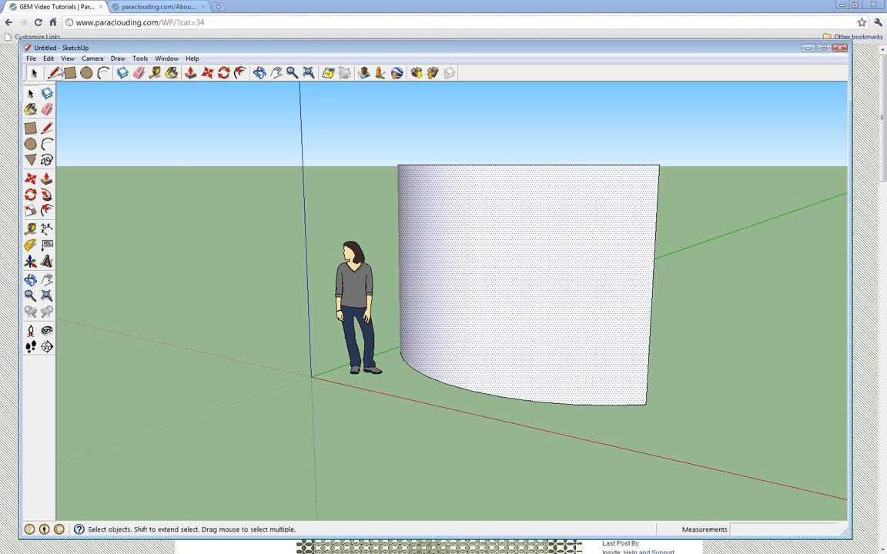
click(30, 59)
mouse_move(95, 236)
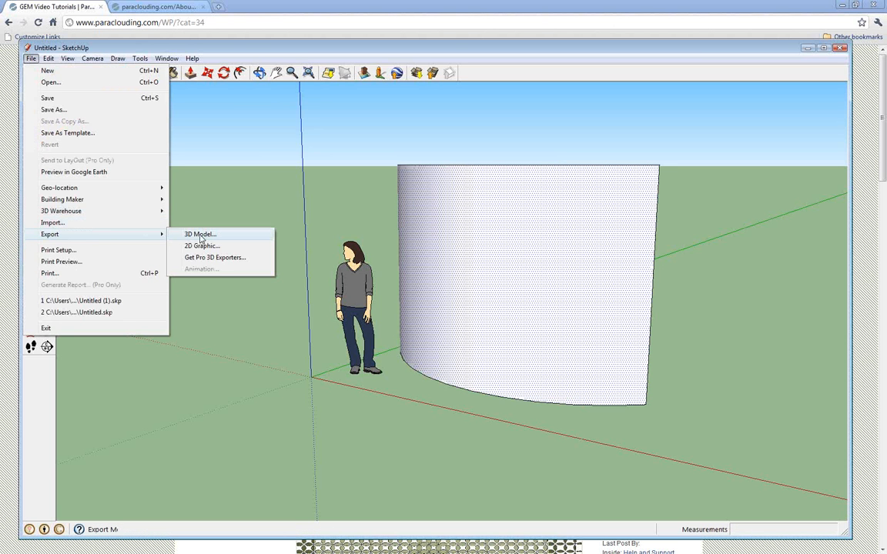
click(199, 234)
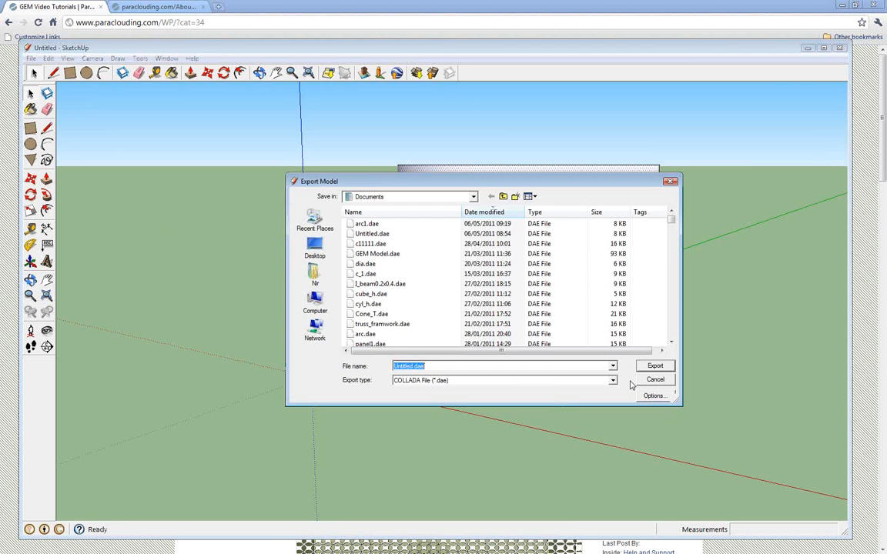
click(653, 396)
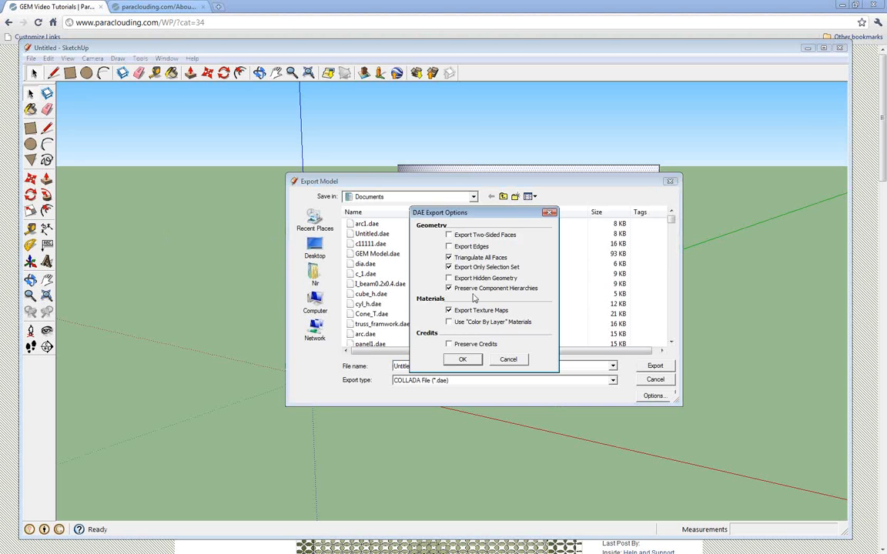
click(462, 359)
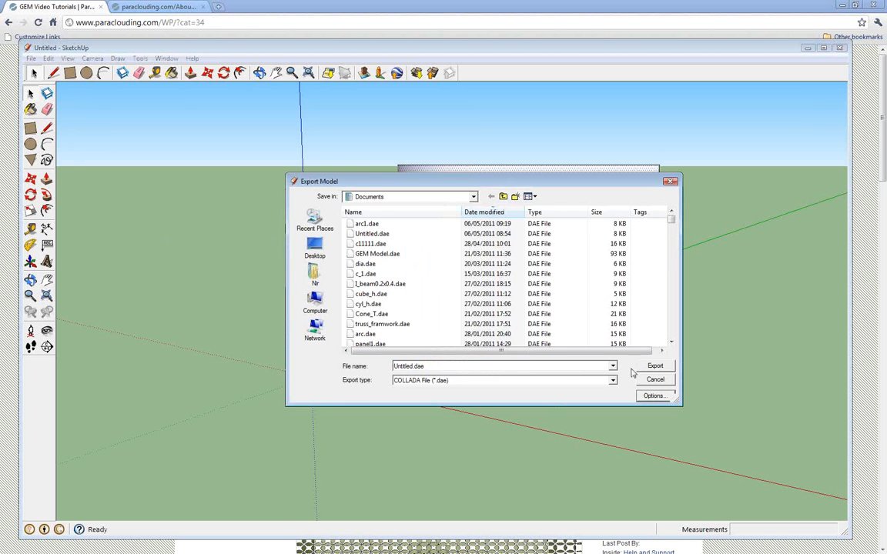
click(654, 366)
click(475, 286)
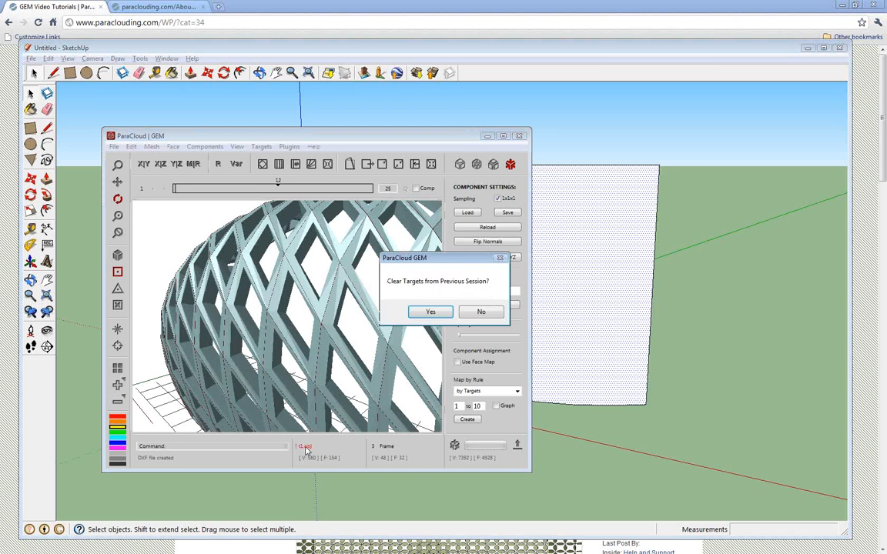
Load Untitled.dae as the mesh in ParaCloud GEM, clearing the previous targets and setting the units to meters
click(426, 314)
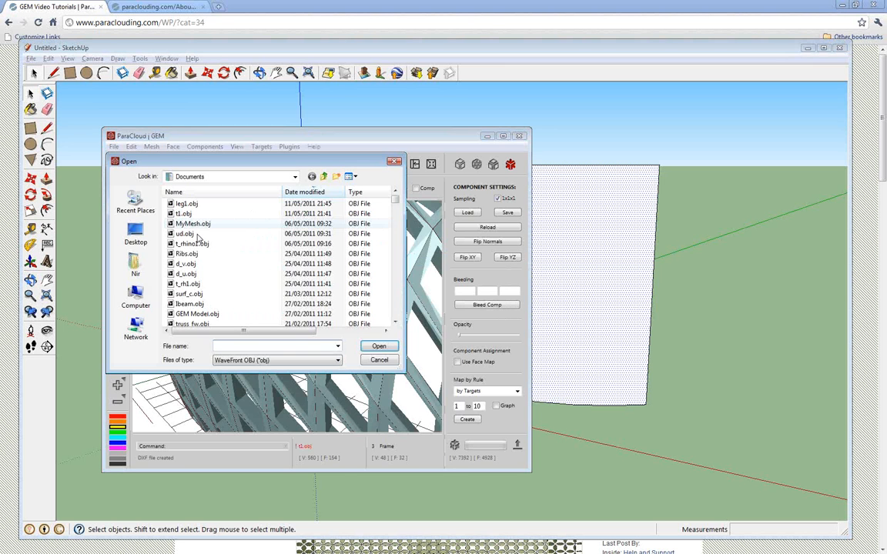
click(302, 360)
click(289, 378)
double_click(191, 202)
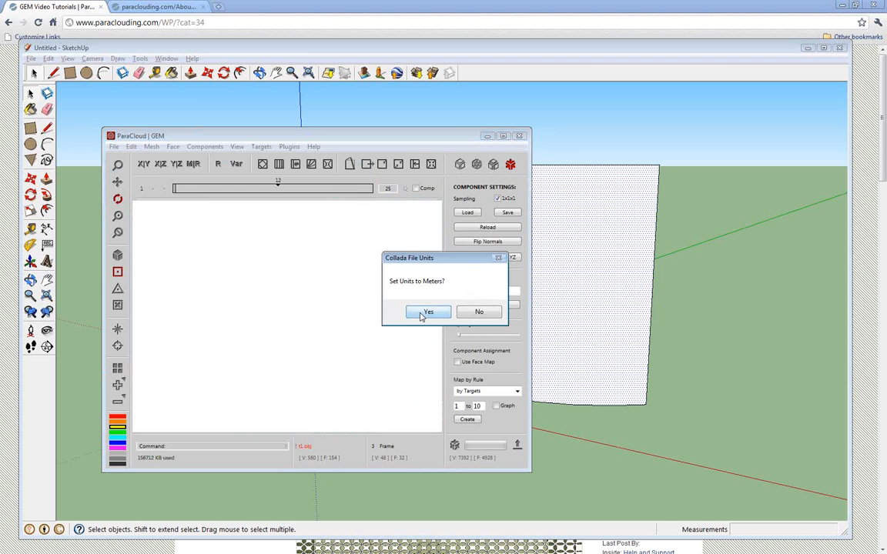
click(423, 313)
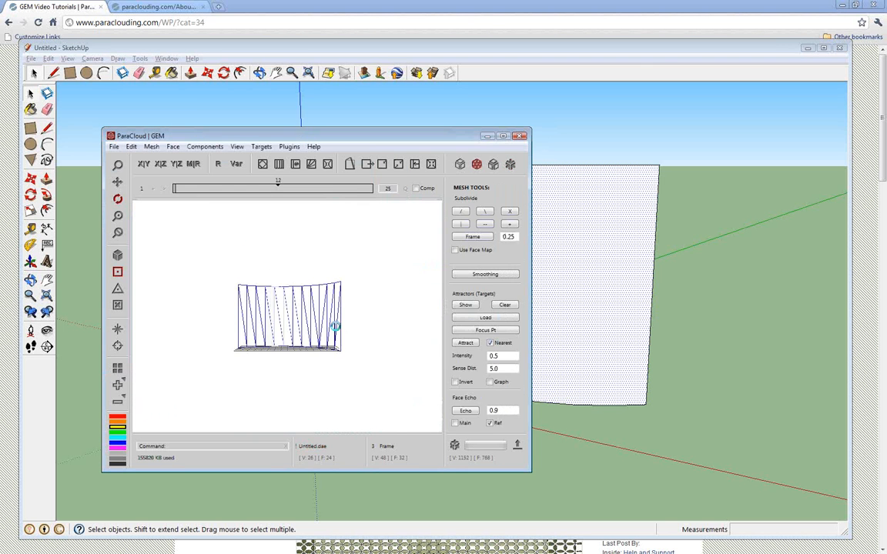
Join the triangulated faces of the imported curved mesh into rectangular strips and check the result
mouse_move(335, 326)
mouse_down()
mouse_move(305, 326)
mouse_move(340, 320)
mouse_up()
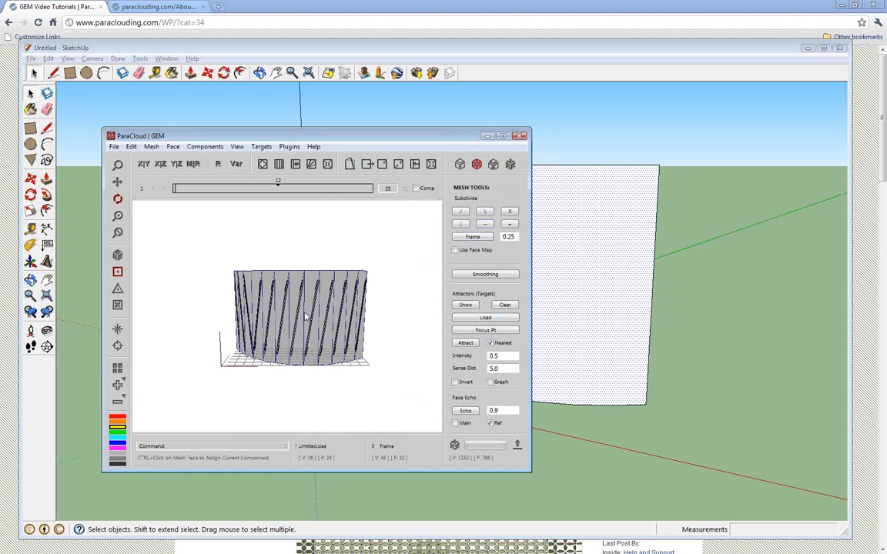
right_click(306, 316)
click(307, 315)
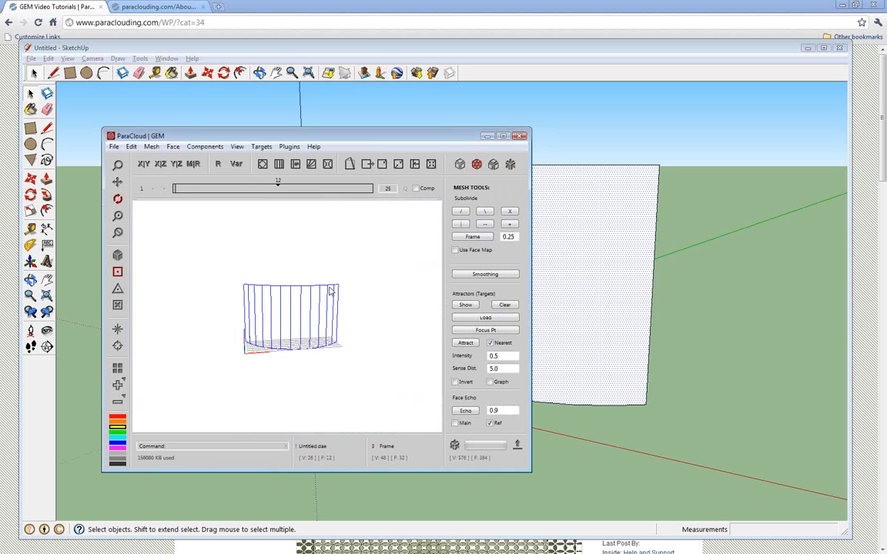
scroll(282, 327, up, 4)
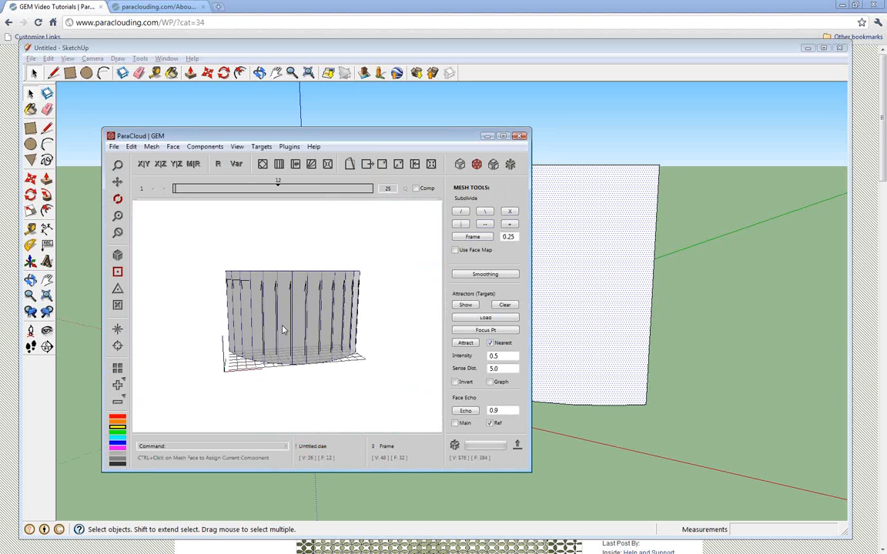
mouse_move(281, 325)
mouse_down()
mouse_move(329, 313)
mouse_move(300, 312)
mouse_up()
Align the mesh faces by axis direction with the Profiler plugin and subdivide them vertically with the | pattern
click(290, 146)
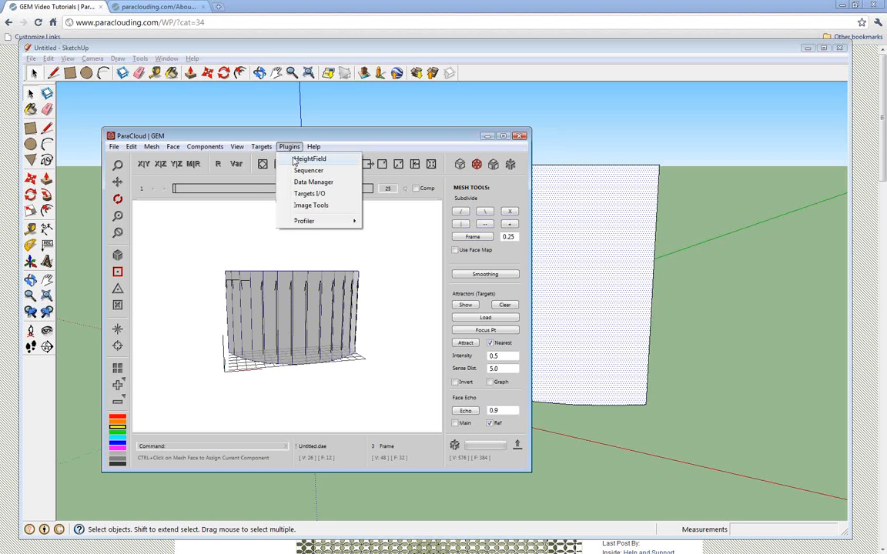
mouse_move(331, 223)
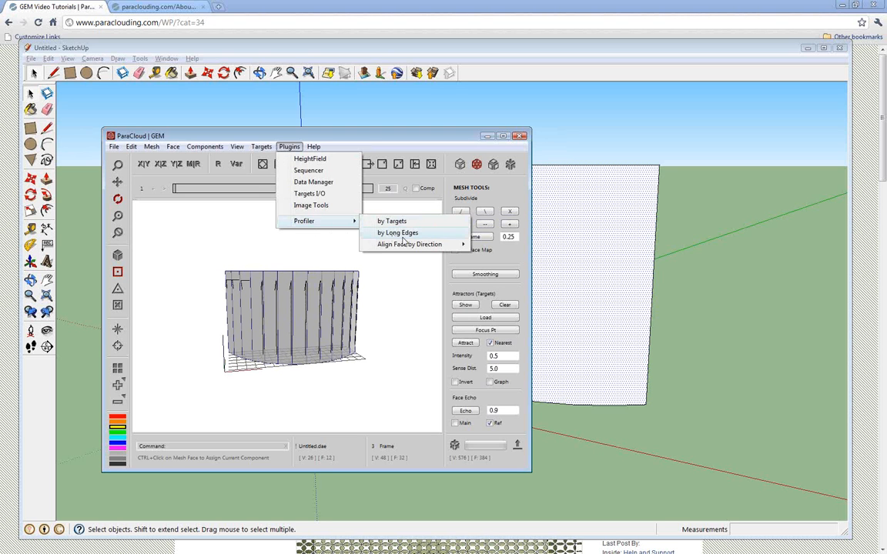
mouse_move(420, 245)
click(498, 253)
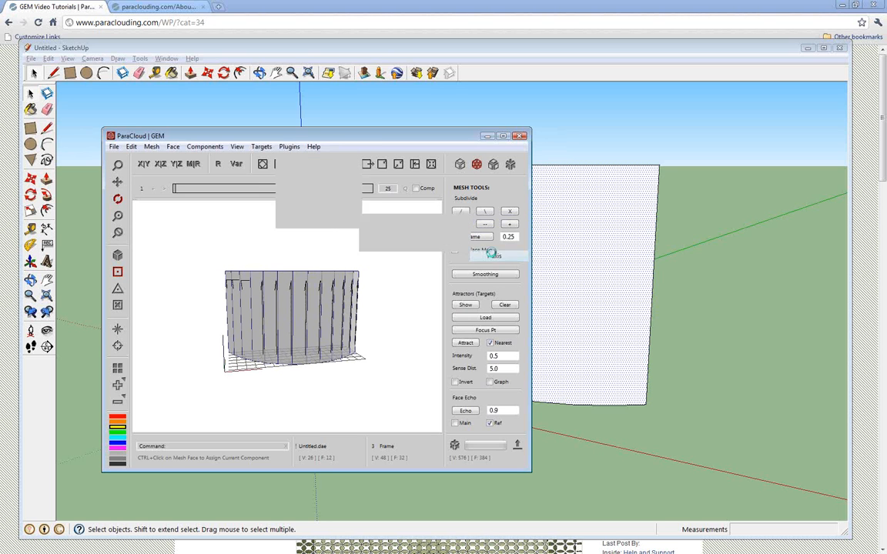
drag(308, 323, 326, 245)
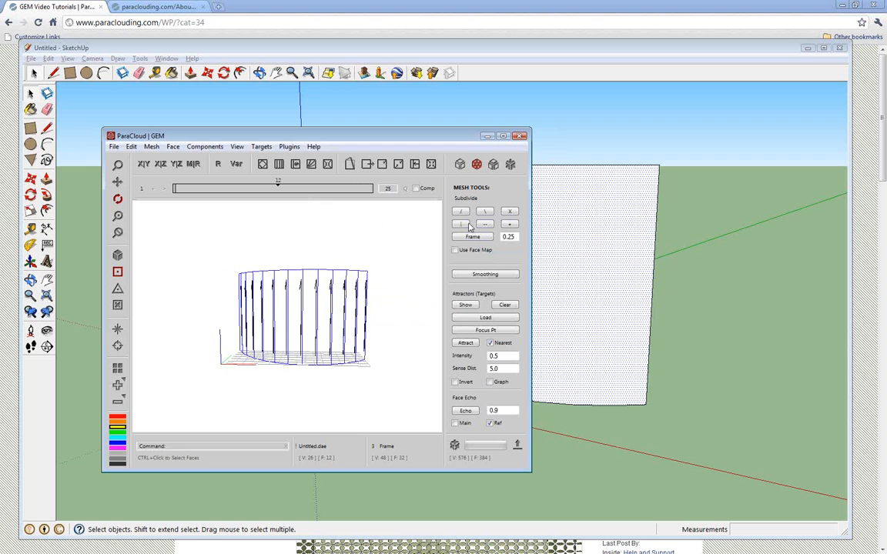
click(461, 226)
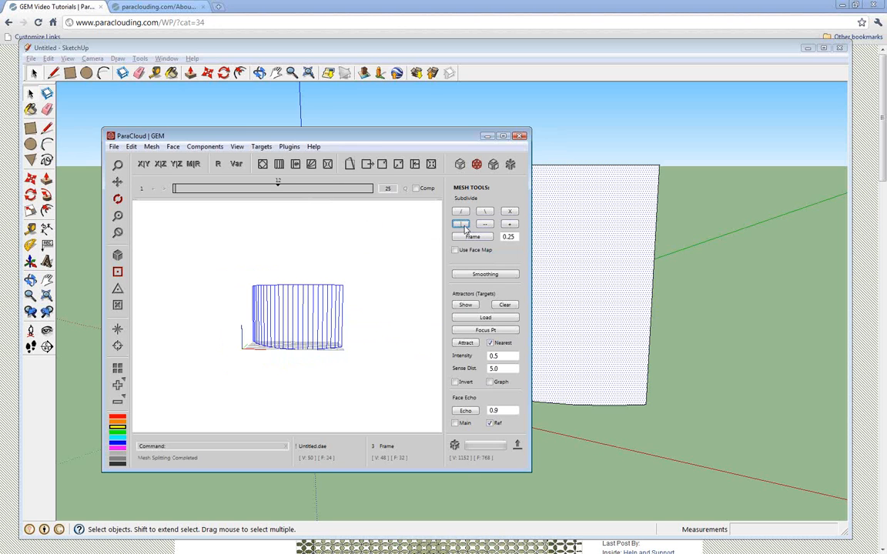
Subdivide the curved mesh horizontally with the -- pattern until it has eight rows of faces
click(485, 225)
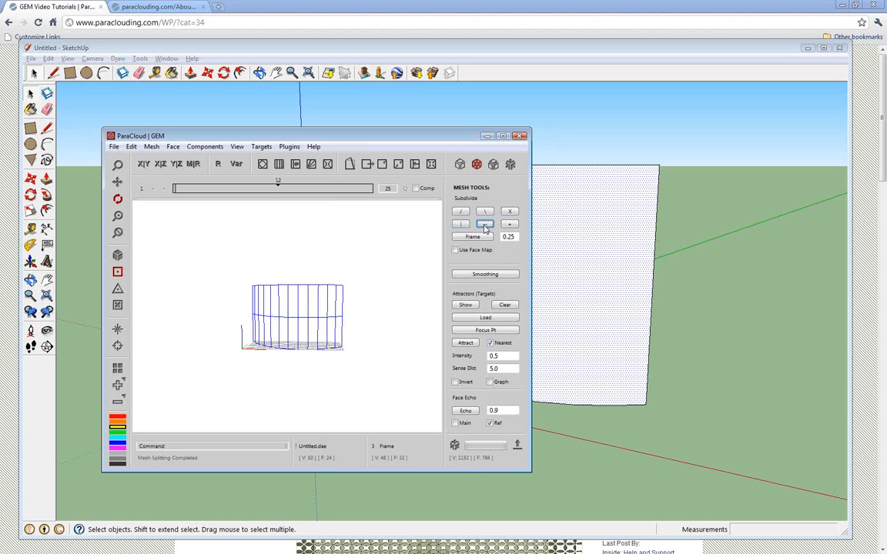
click(486, 226)
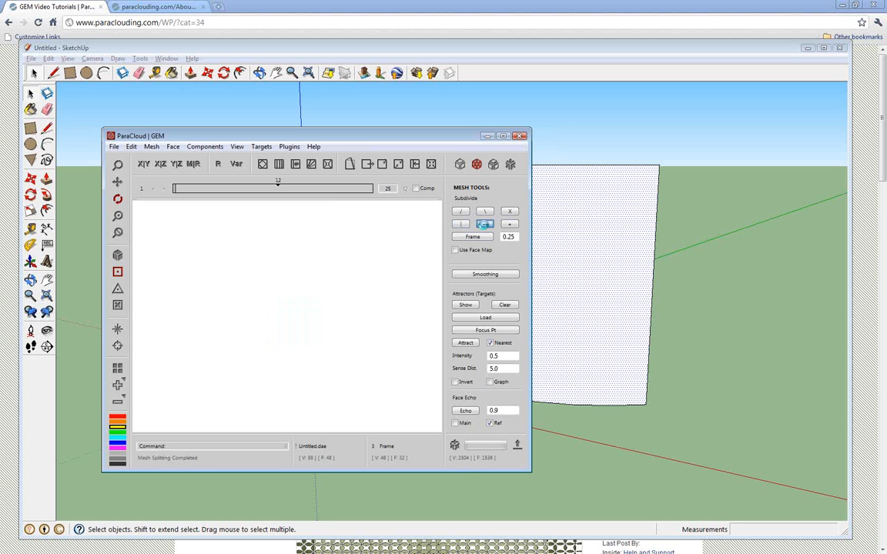
Weld the curved mesh and offset it by -.2 with the Normal method
click(492, 166)
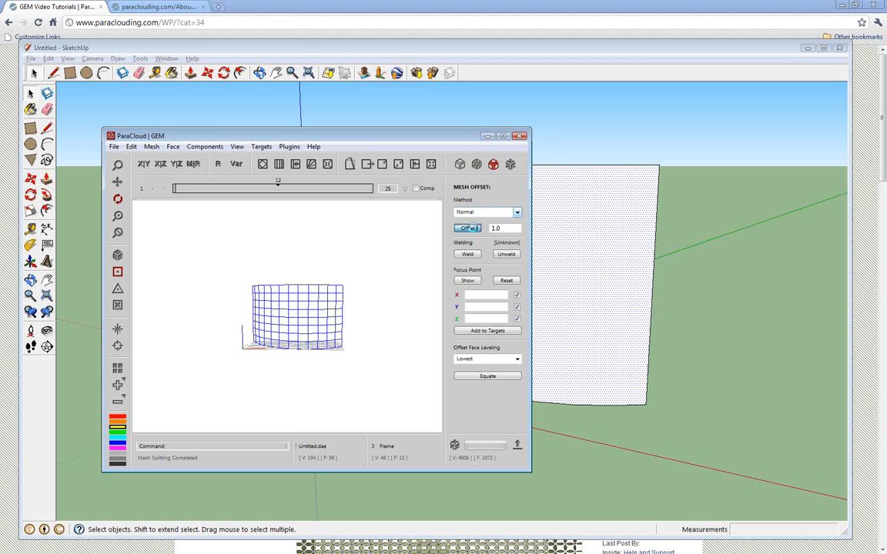
click(467, 228)
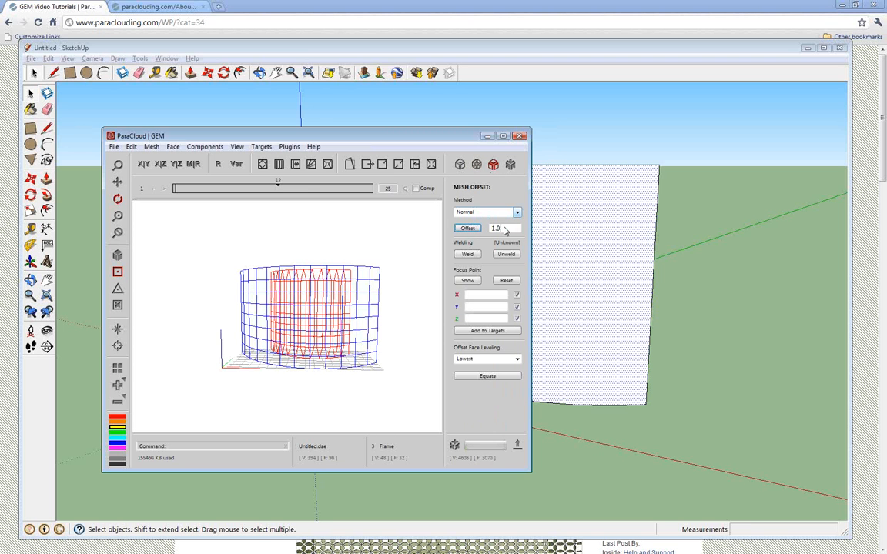
double_click(503, 229)
key(BackSpace)
text(-.2)
click(468, 228)
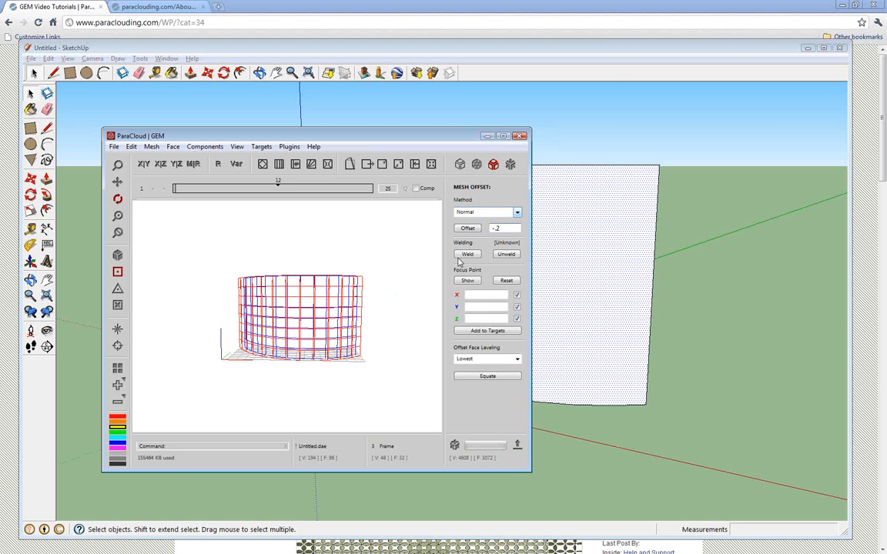
click(467, 229)
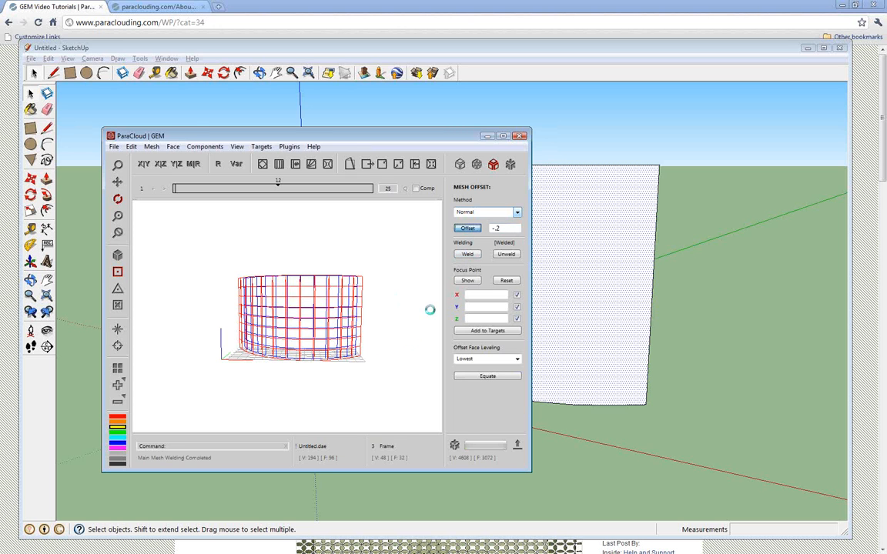
Assign the mesh faces in an alternating checkered pattern and populate them with components using the face map
click(119, 386)
click(312, 389)
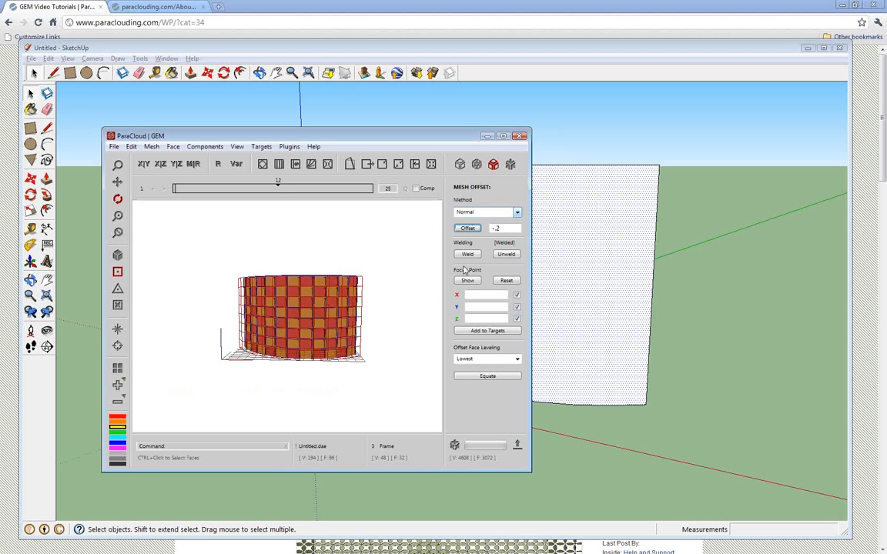
click(509, 164)
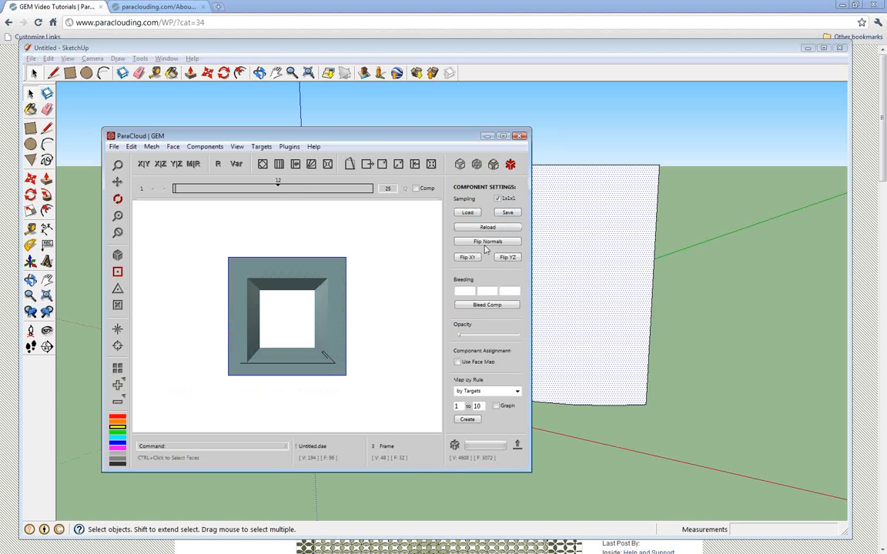
click(459, 362)
click(455, 446)
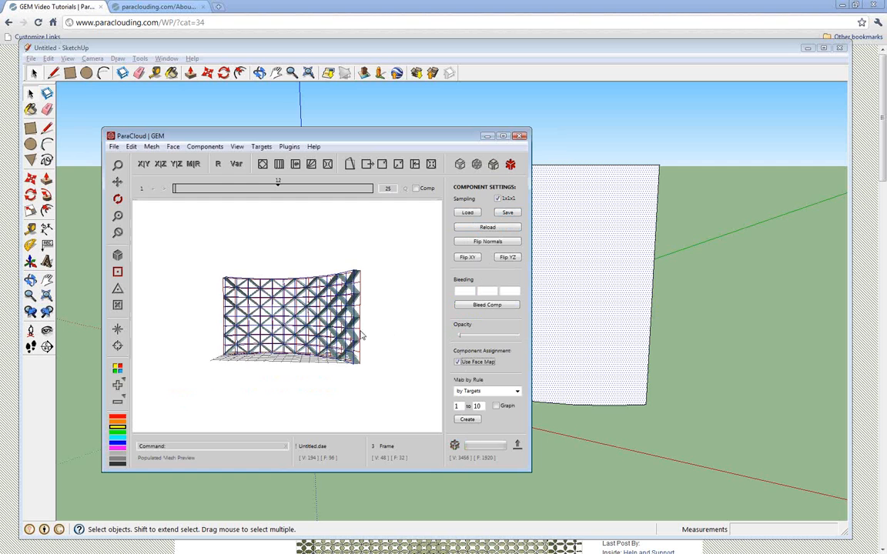
drag(362, 335, 435, 278)
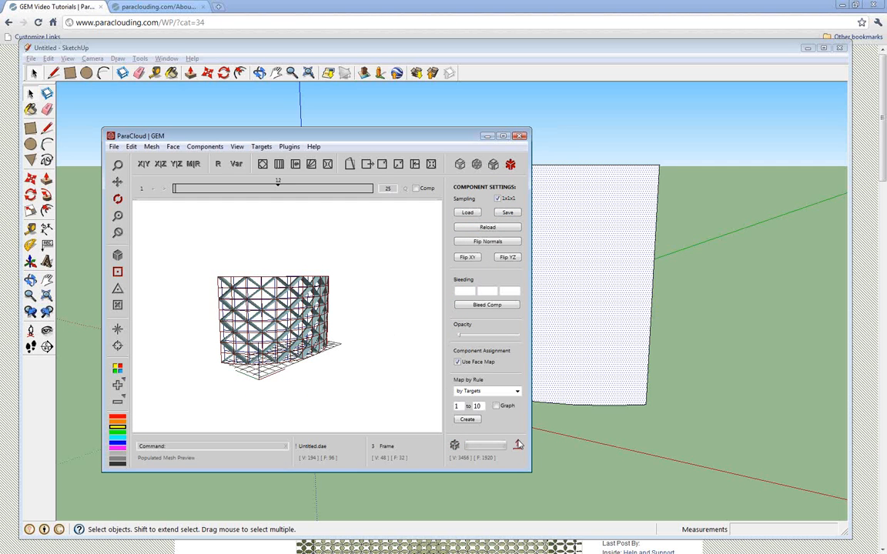
Export the populated mesh in DAE format as GEM Model.dae in Documents, replacing the existing file
click(518, 445)
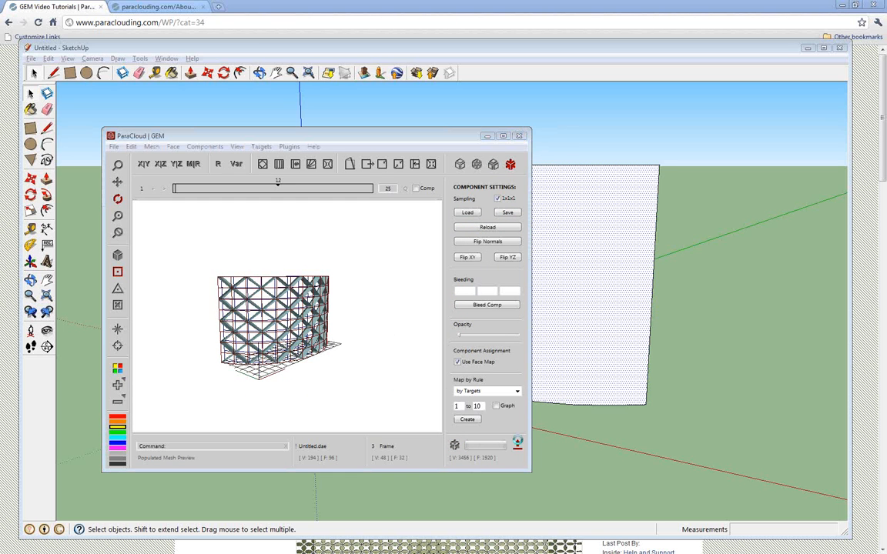
click(336, 361)
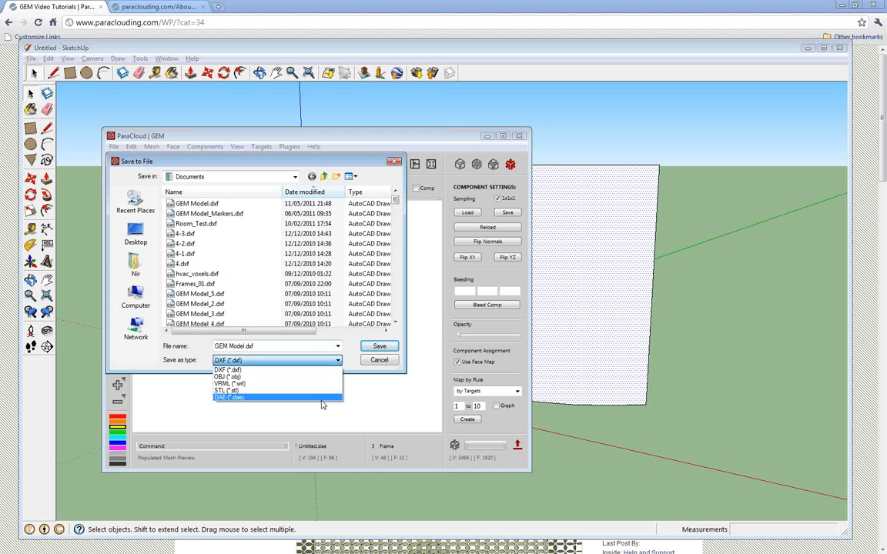
click(321, 400)
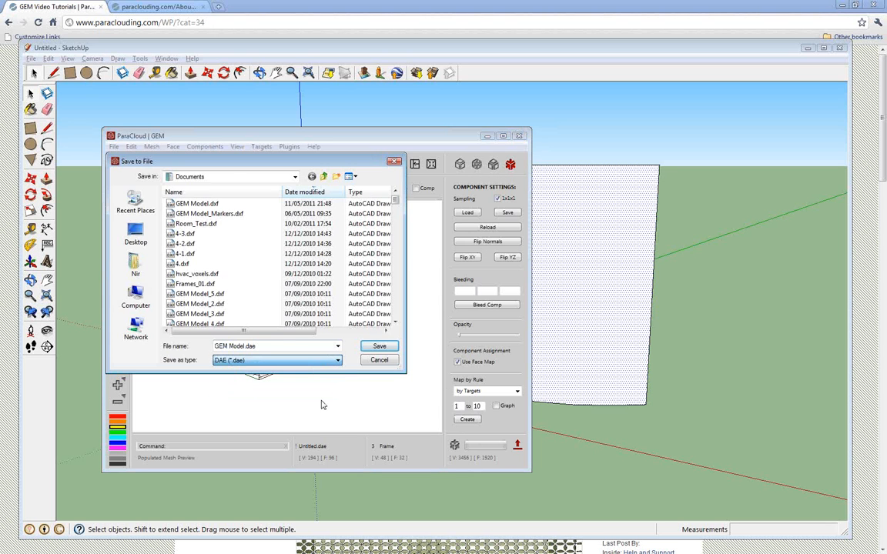
click(380, 348)
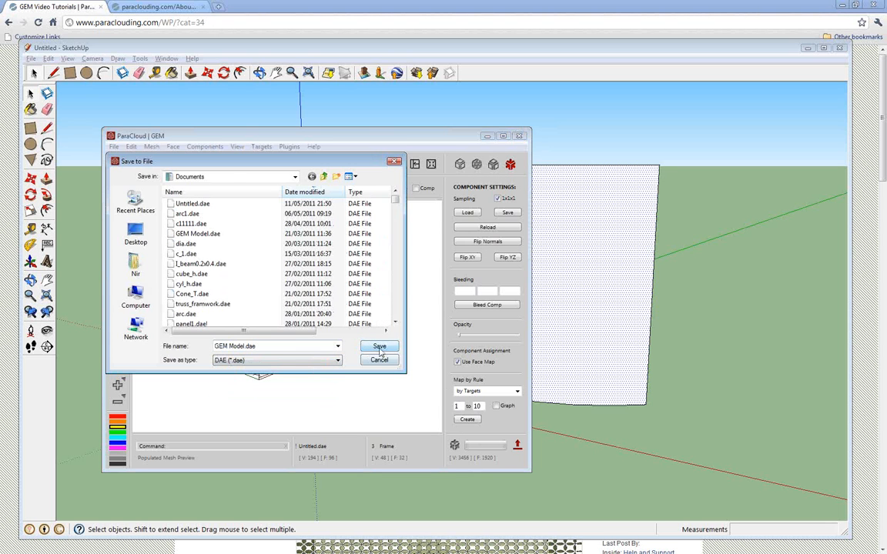
click(379, 350)
click(440, 313)
click(439, 313)
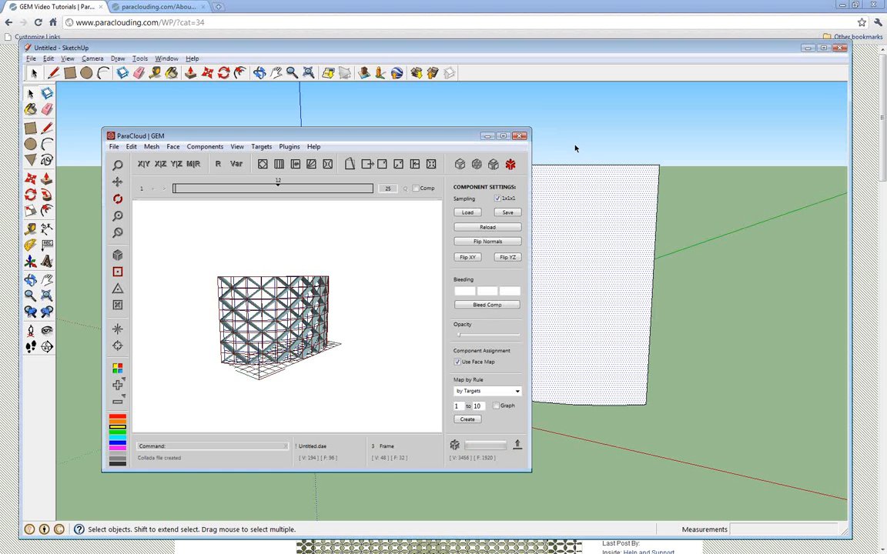
Switch to SketchUp and import the exported COLLADA file GEM Model.dae over the curved surface
click(520, 136)
click(31, 58)
click(72, 223)
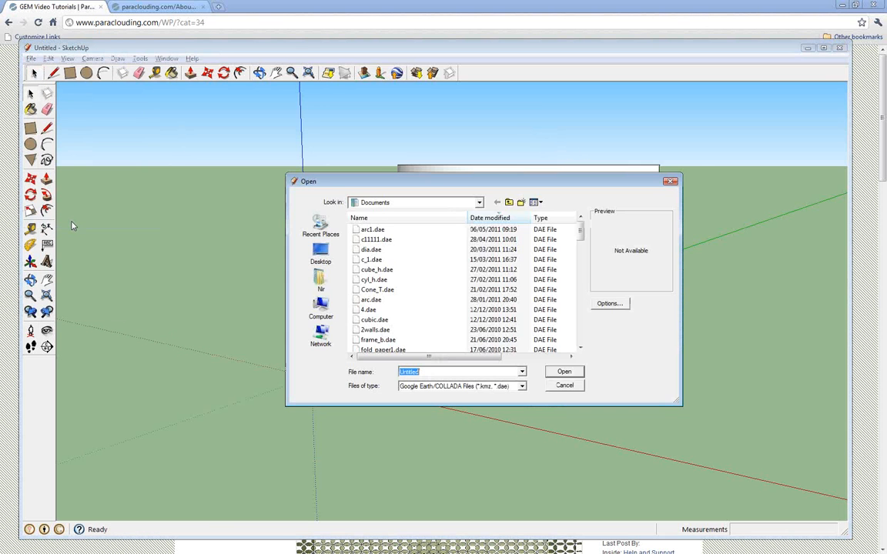
double_click(383, 229)
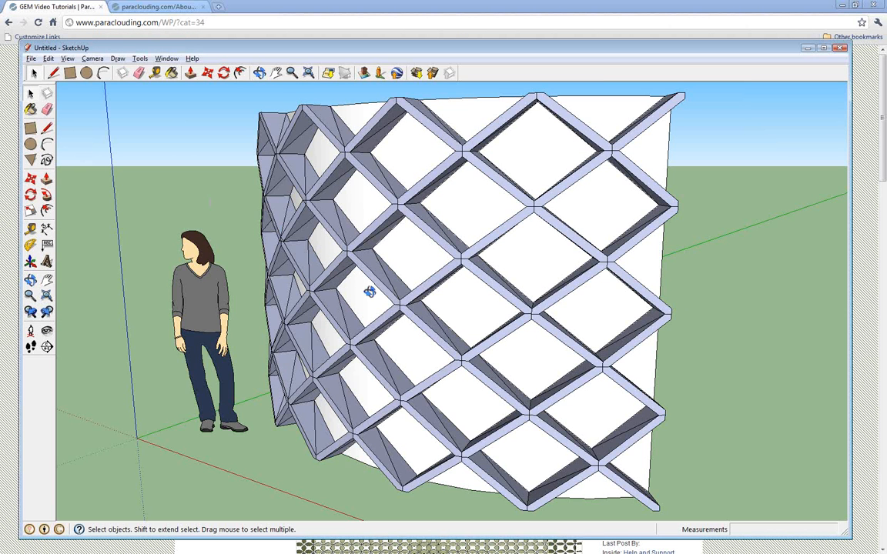
middle_drag(370, 292, 594, 342)
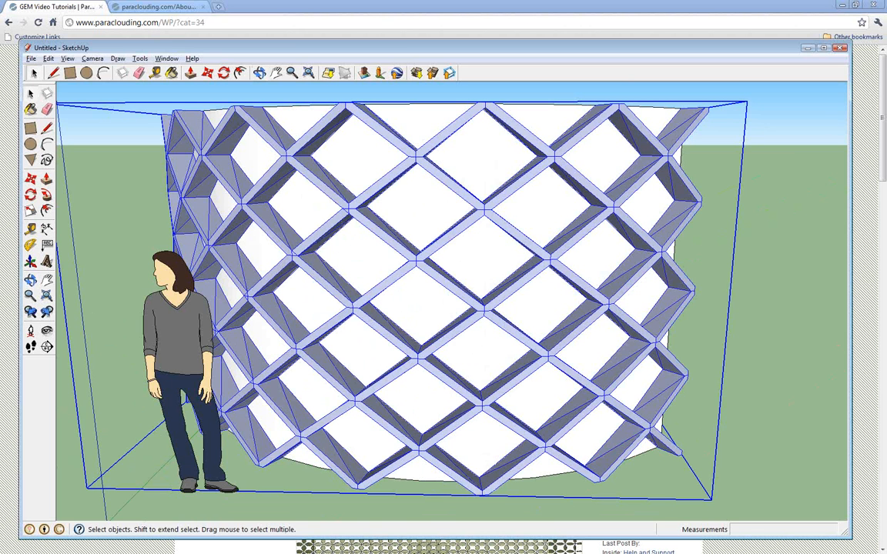
Open the Soften/Smooth Edges settings for the imported lattice component, and move the SketchUp window aside to uncover ParaCloud GEM
right_click(275, 182)
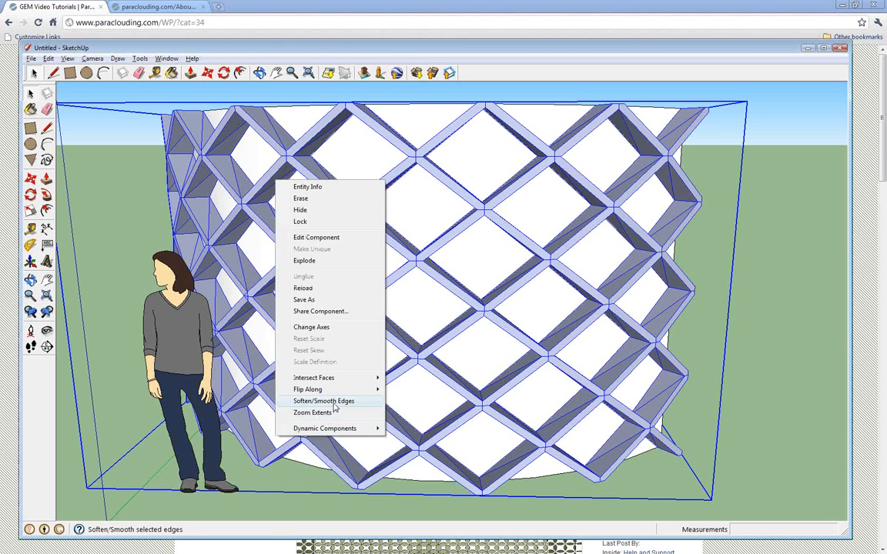
click(334, 404)
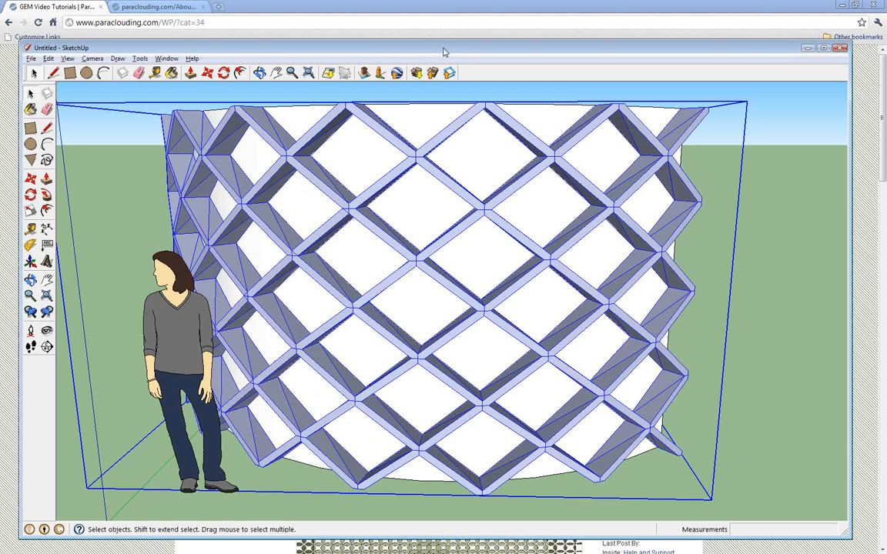
drag(444, 51, 437, 52)
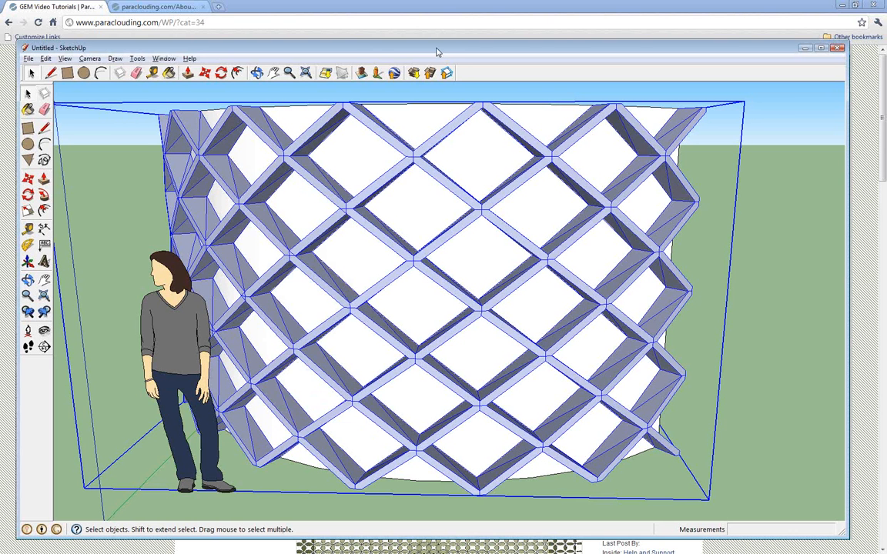
drag(436, 51, 425, 54)
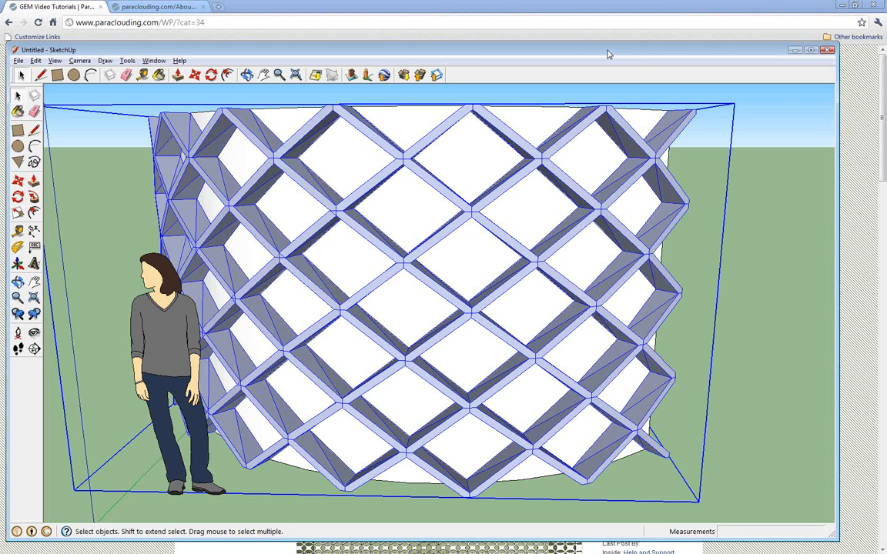
drag(608, 54, 601, 54)
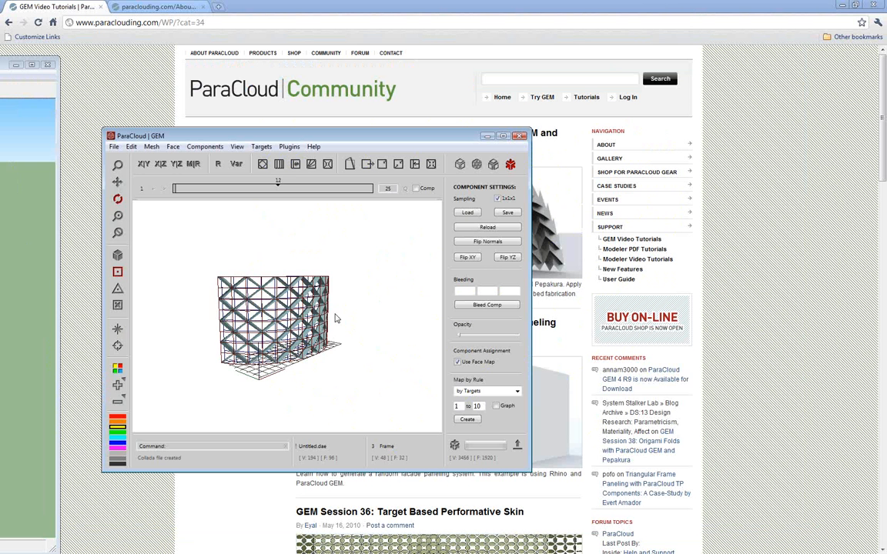
Unfold the populated curved mesh into a flat layout of separate elements with a spacing of 0.6
middle_drag(334, 316, 198, 248)
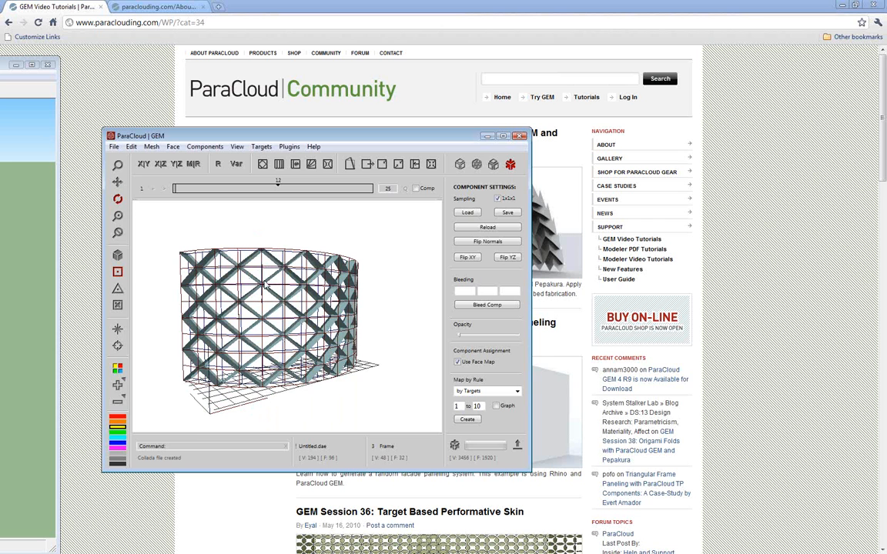
middle_drag(220, 273, 200, 248)
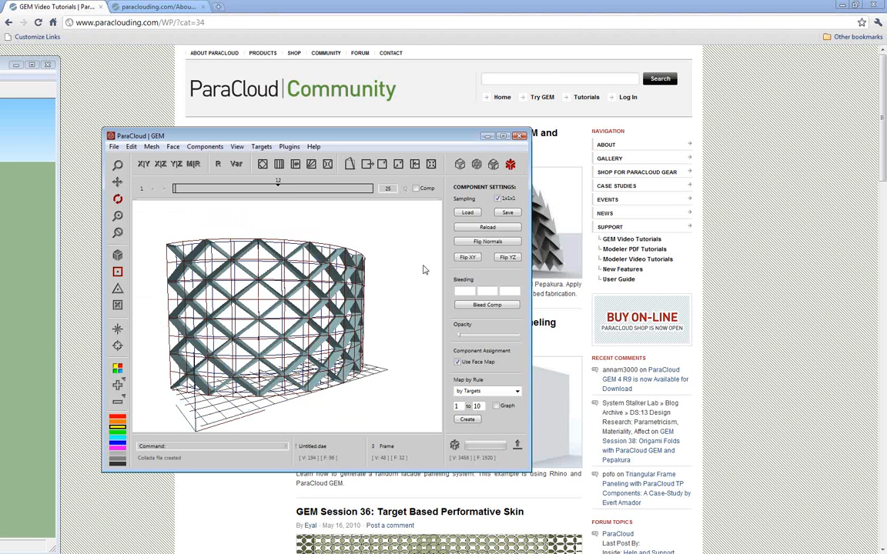
middle_drag(416, 272, 285, 306)
scroll(286, 306, up, 3)
scroll(286, 306, down, 4)
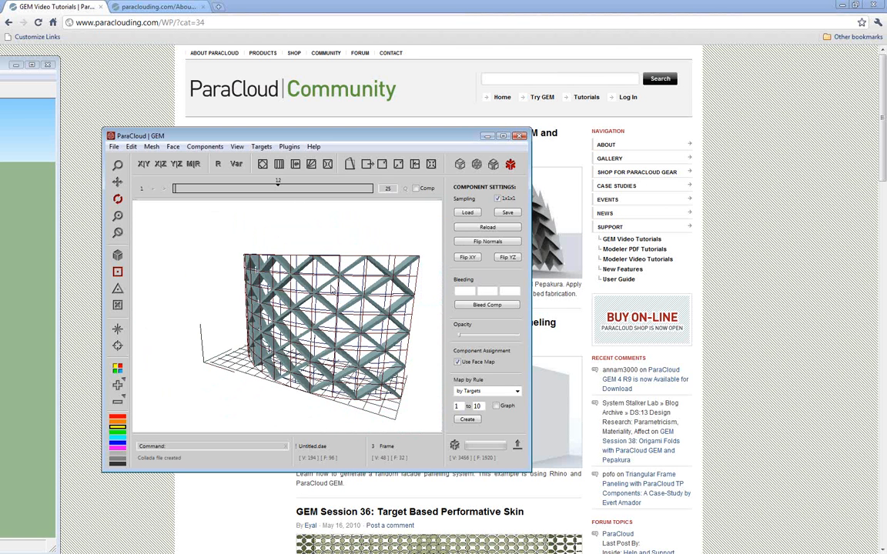
click(205, 146)
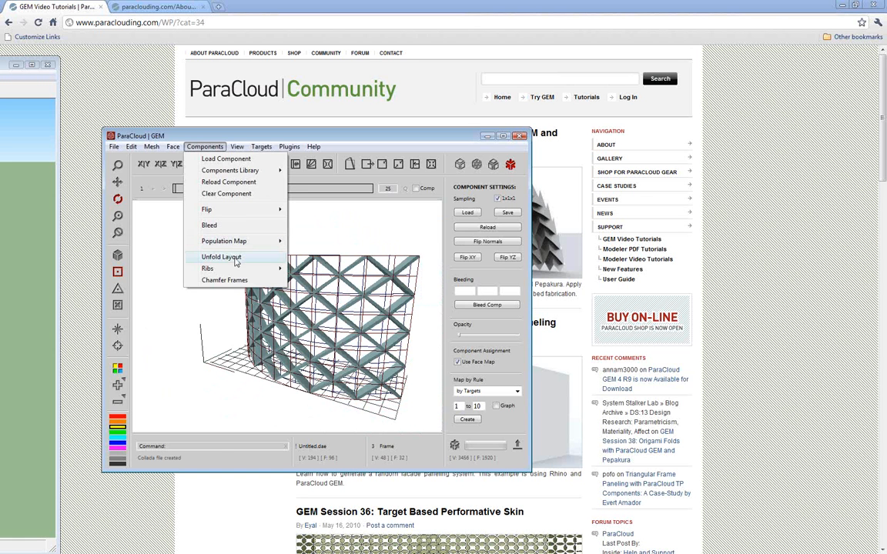
click(236, 260)
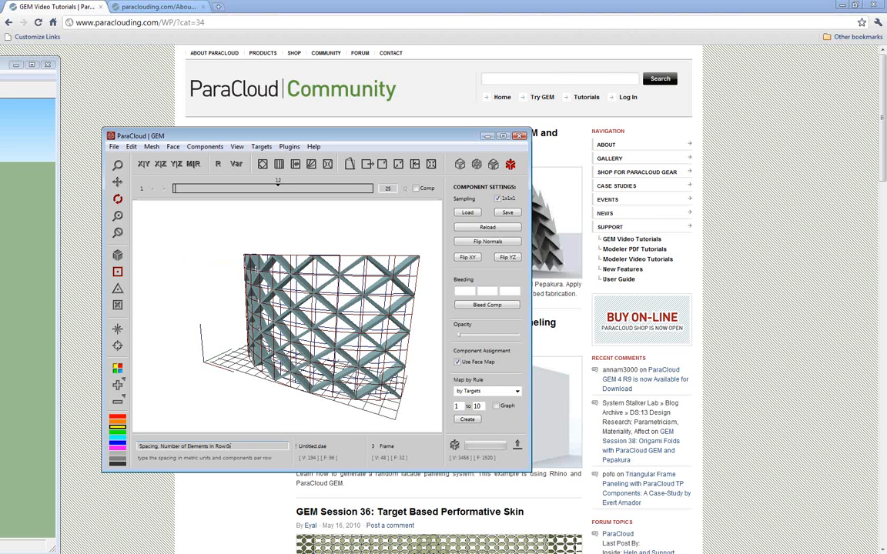
text(0.6)
key(Return)
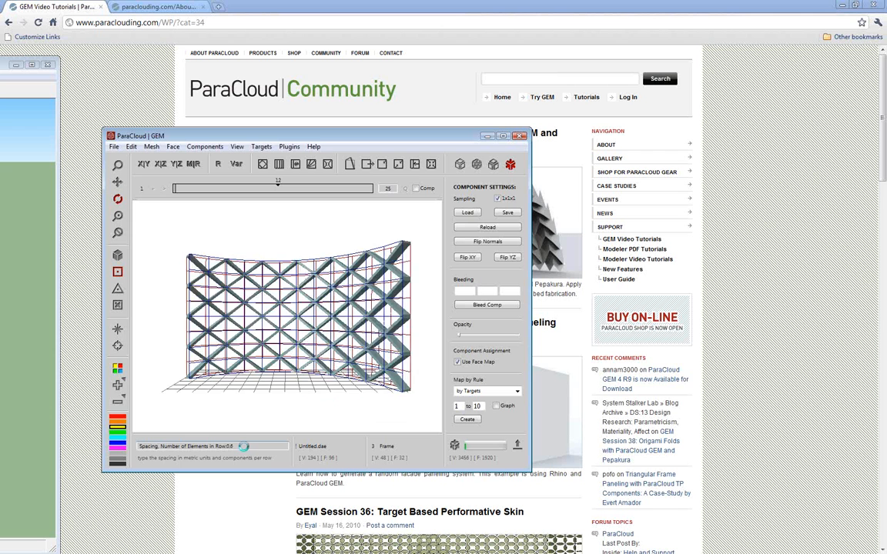
Populate the unfolded layout with components using the face map and inspect the laid-out pieces
drag(298, 308, 313, 392)
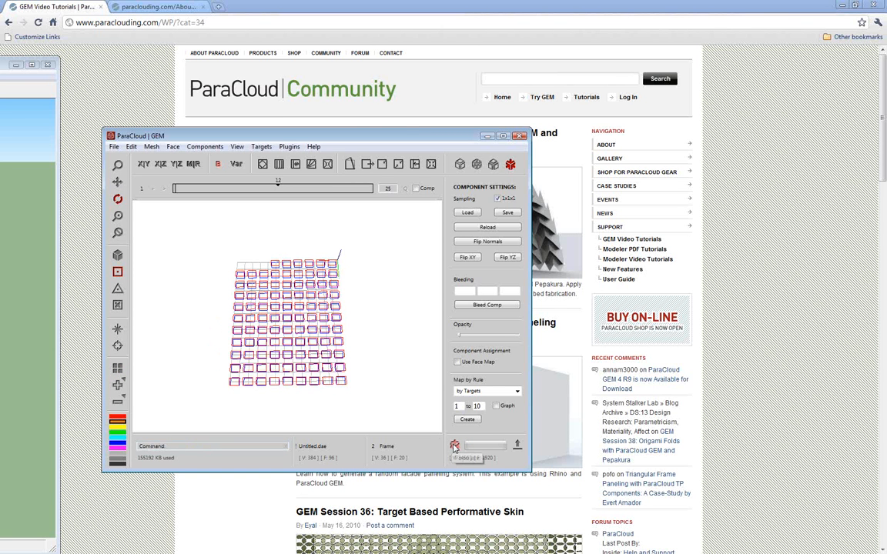
click(457, 362)
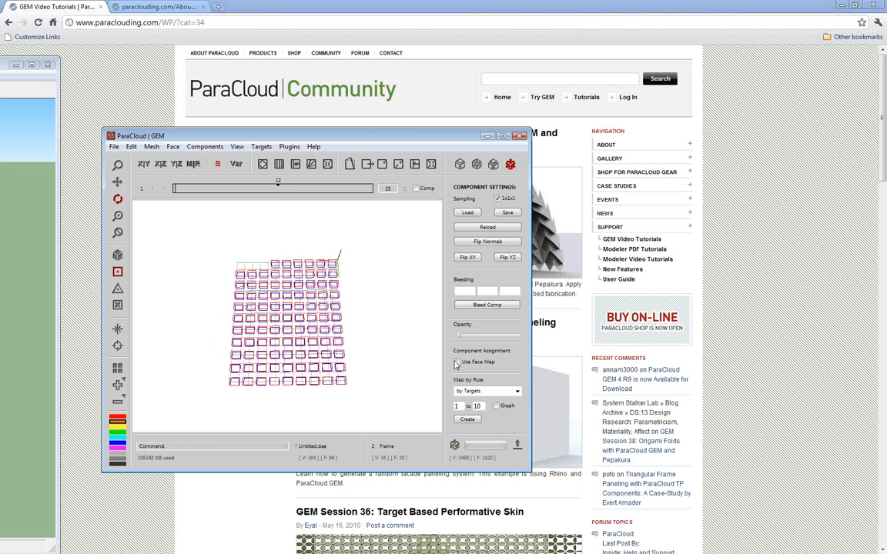
click(457, 444)
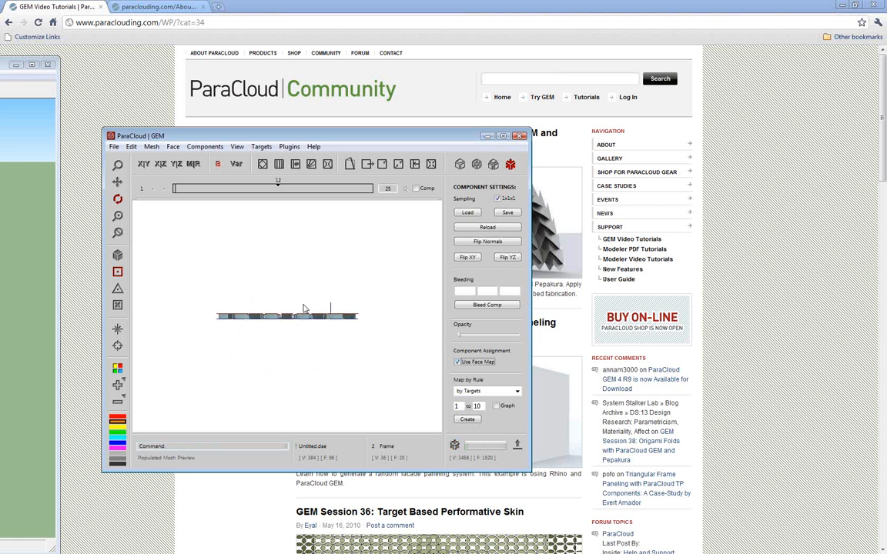
drag(297, 292, 301, 374)
scroll(301, 374, up, 5)
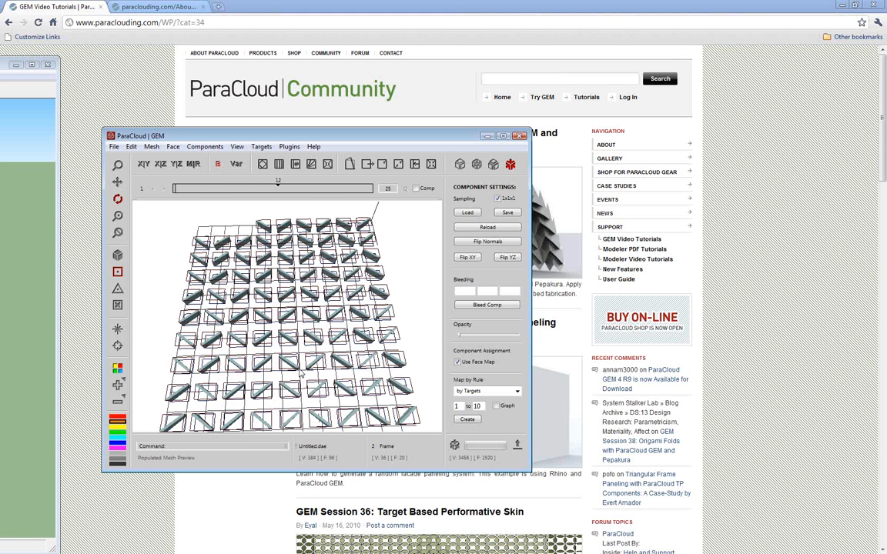
scroll(306, 374, up, 3)
scroll(312, 373, down, 5)
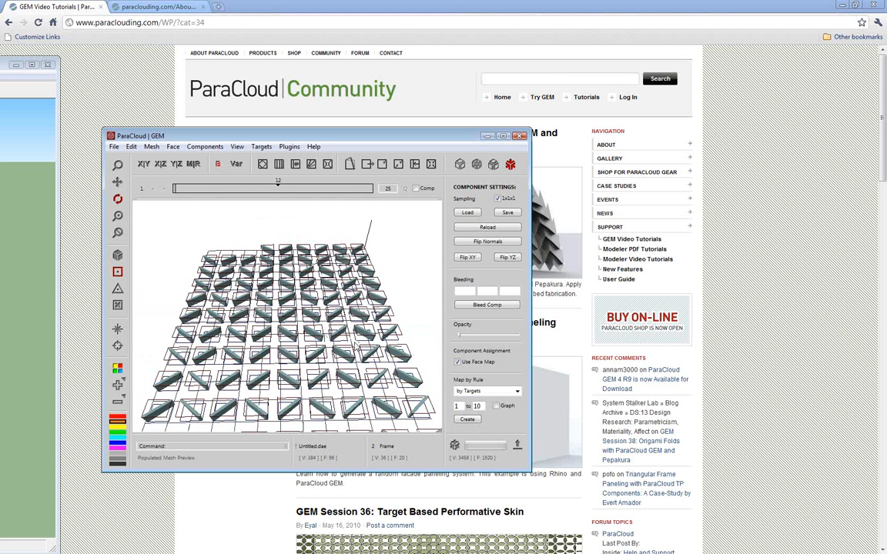
scroll(355, 347, down, 3)
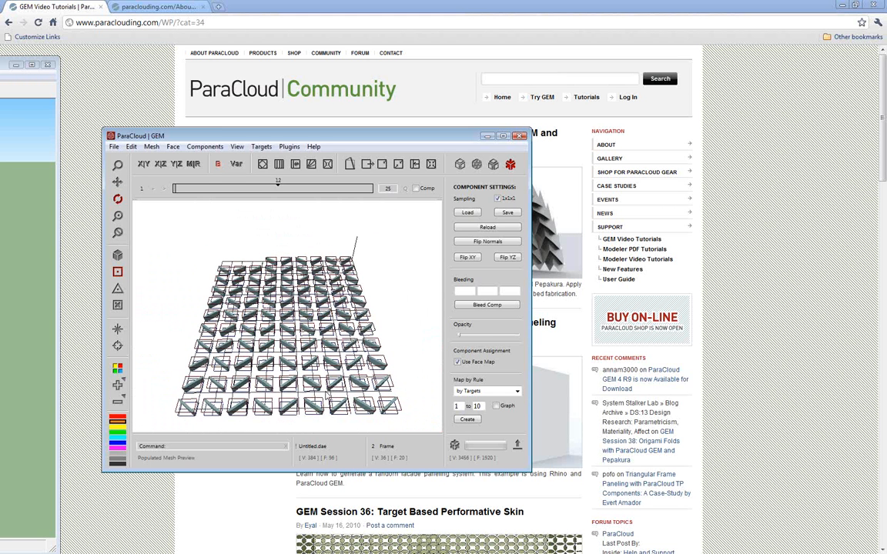
Examine the unfolded components up close from a low angle to check each piece's shape and spacing in the layout
drag(289, 353, 248, 359)
scroll(300, 384, up, 3)
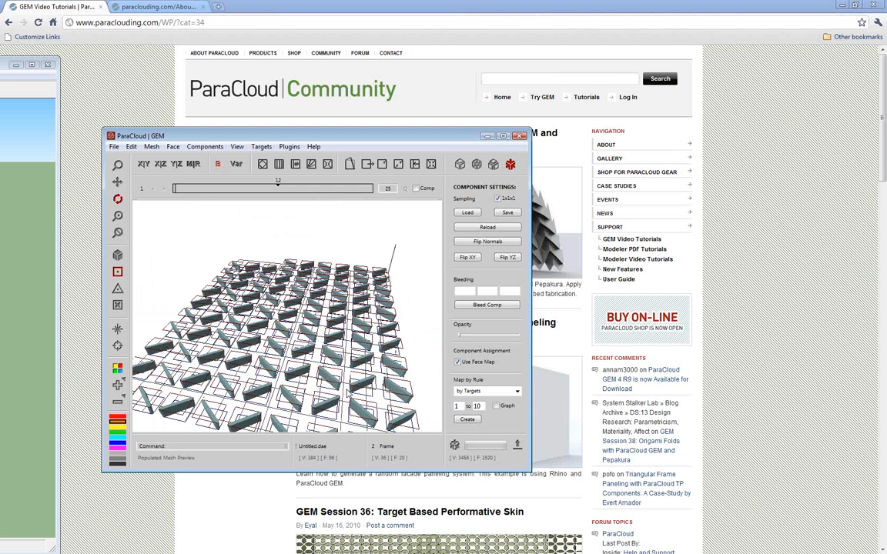
drag(317, 384, 277, 367)
scroll(278, 368, up, 2)
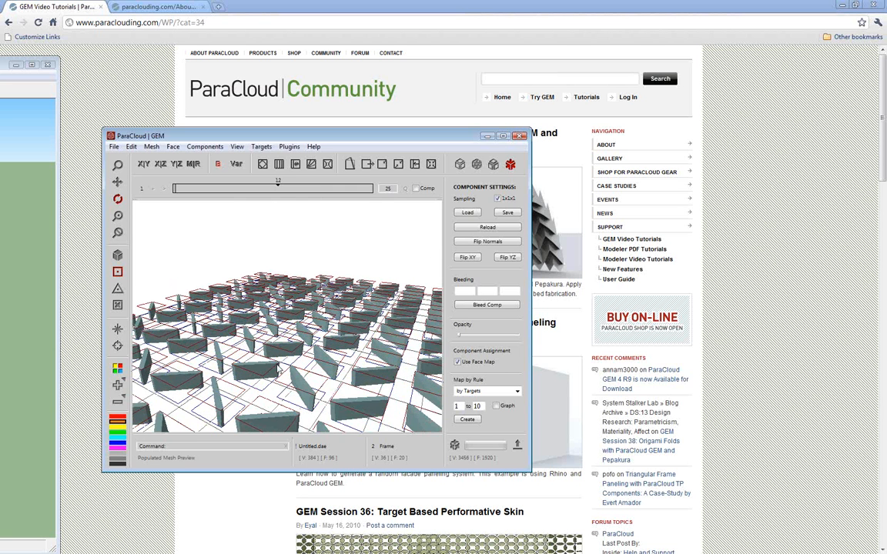
scroll(272, 395, down, 2)
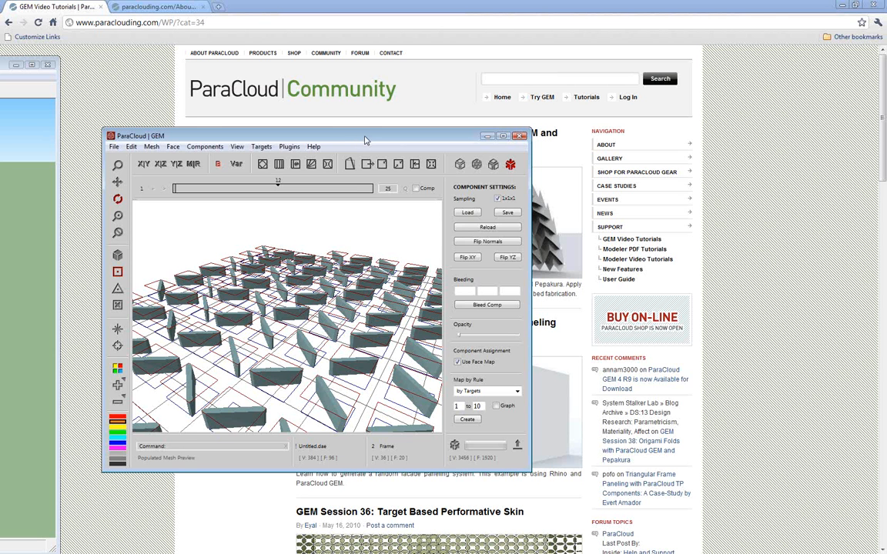
drag(364, 139, 386, 151)
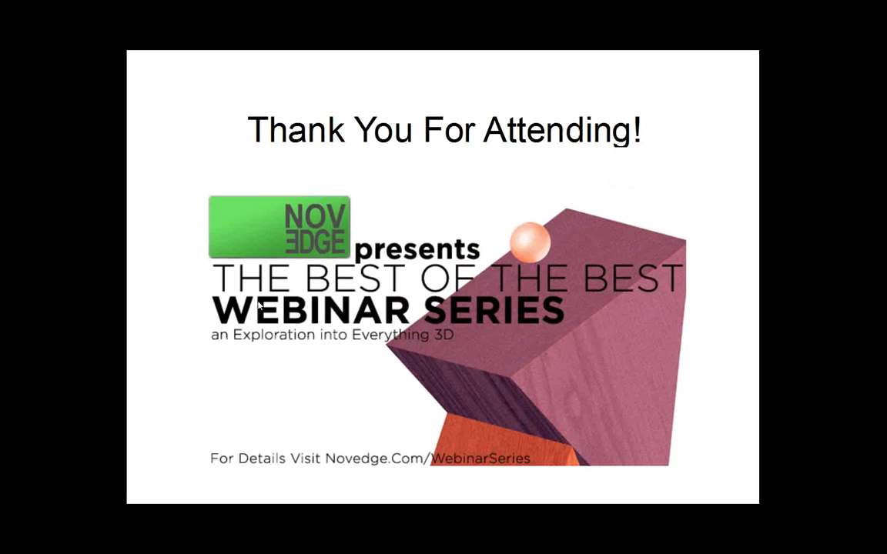
click(215, 337)
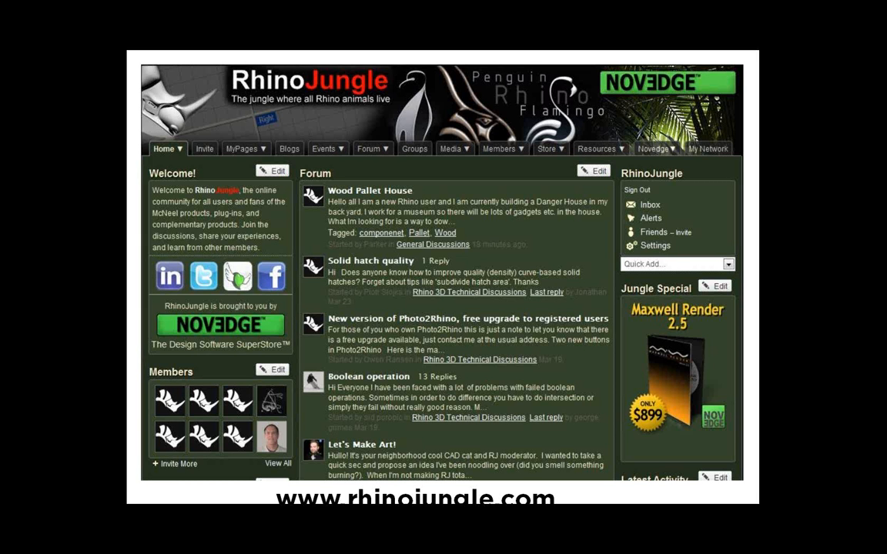
click(146, 307)
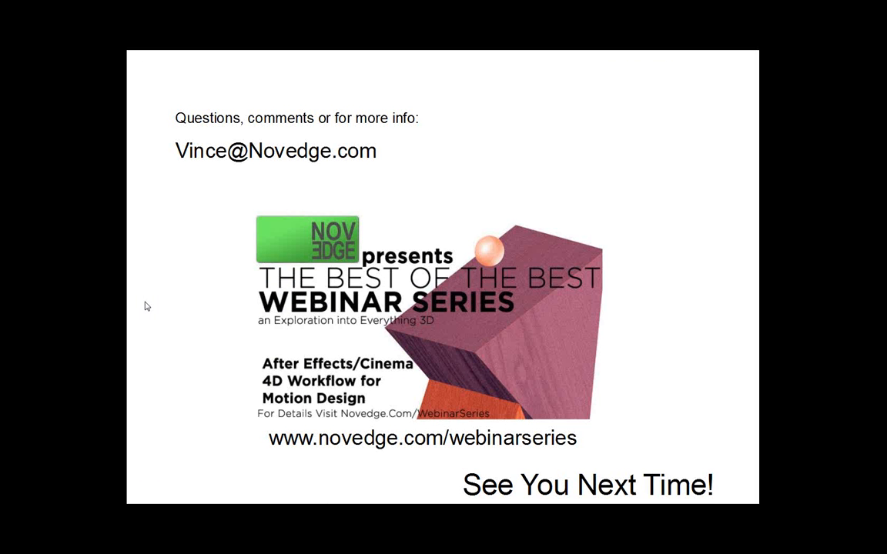